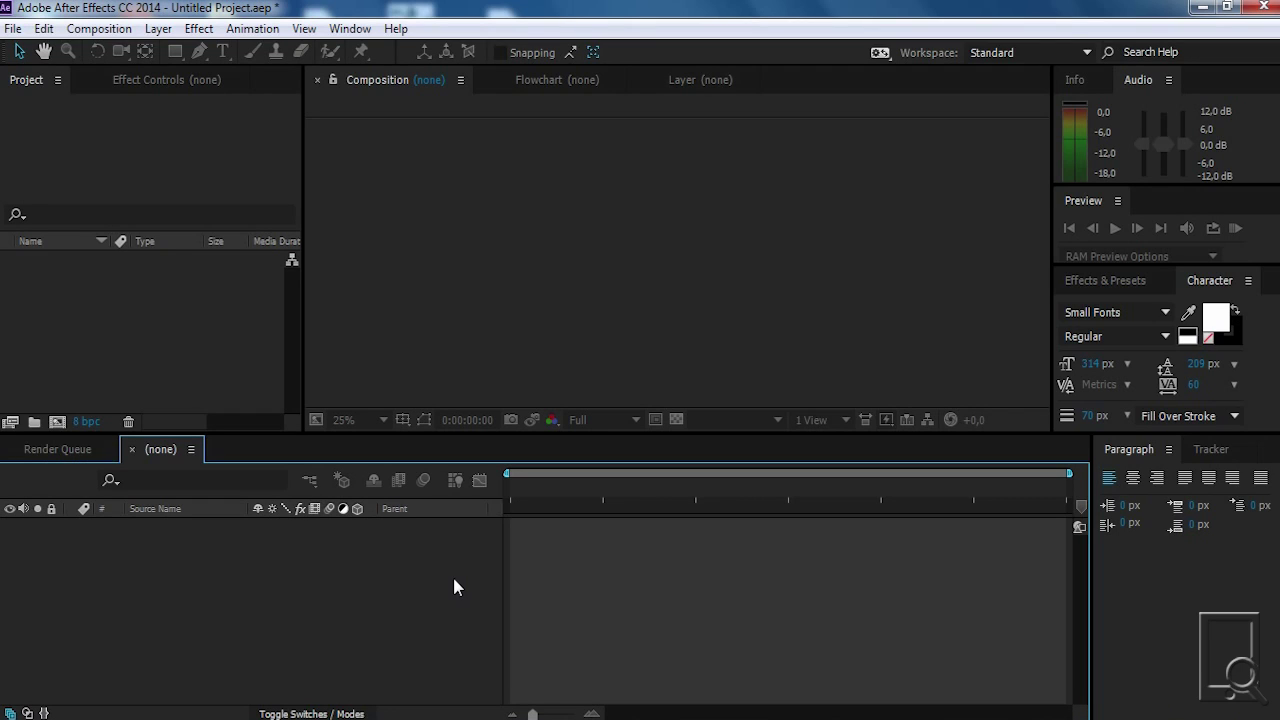
click(168, 336)
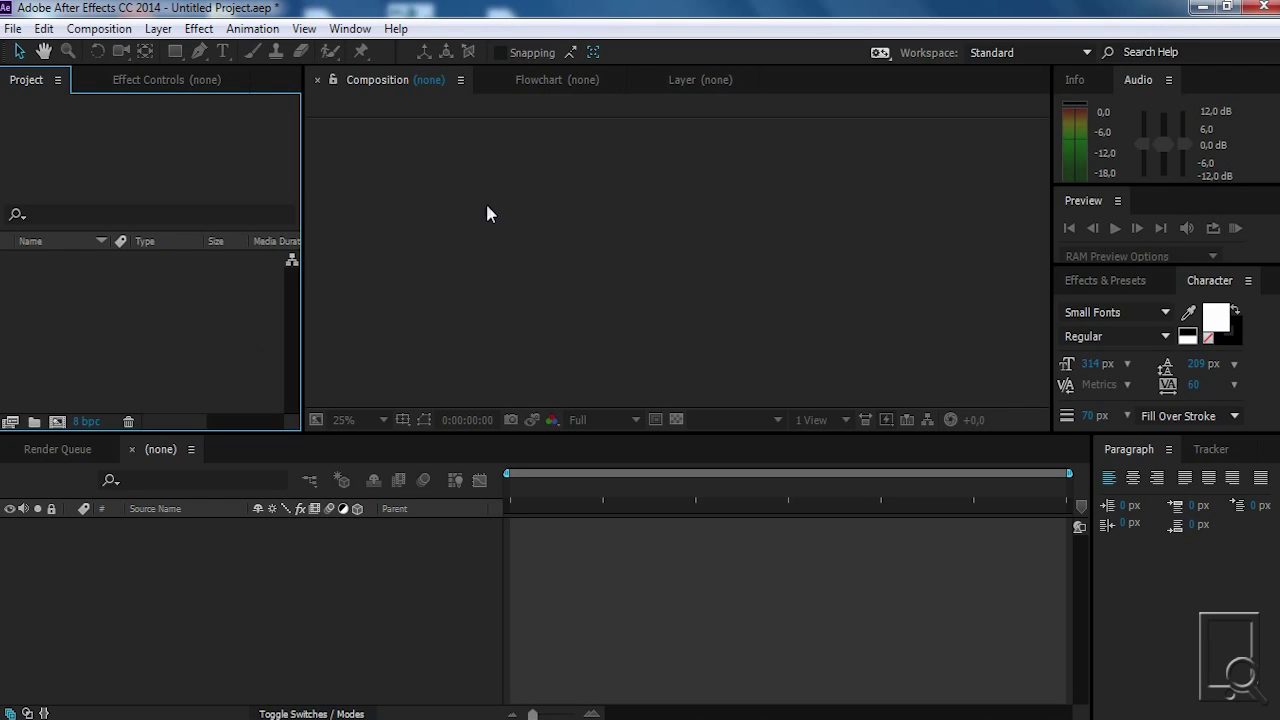
click(728, 195)
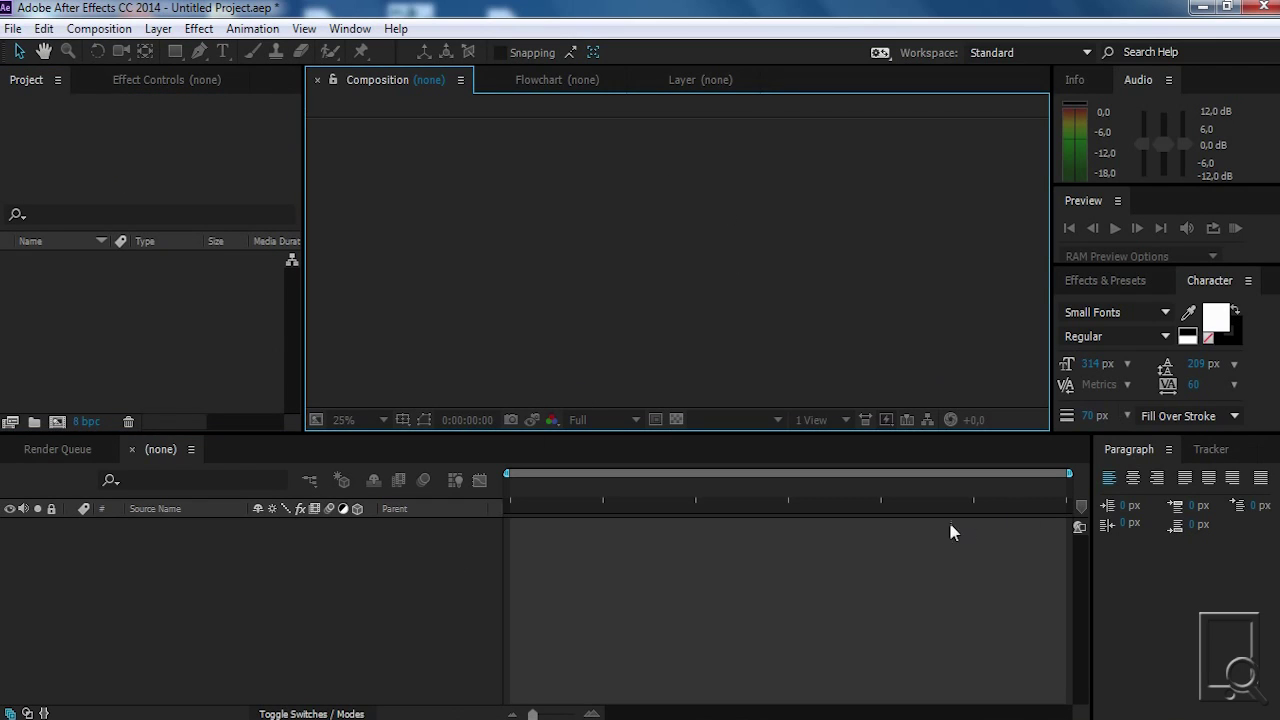
click(997, 52)
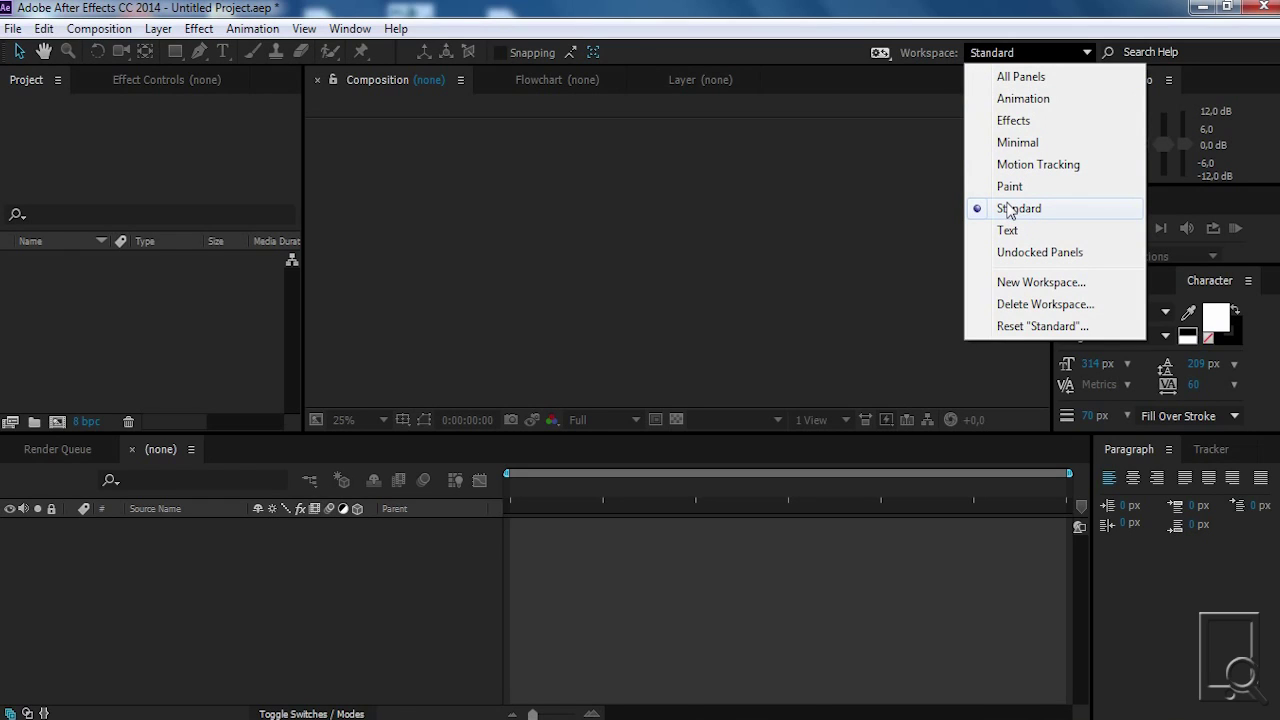
click(754, 275)
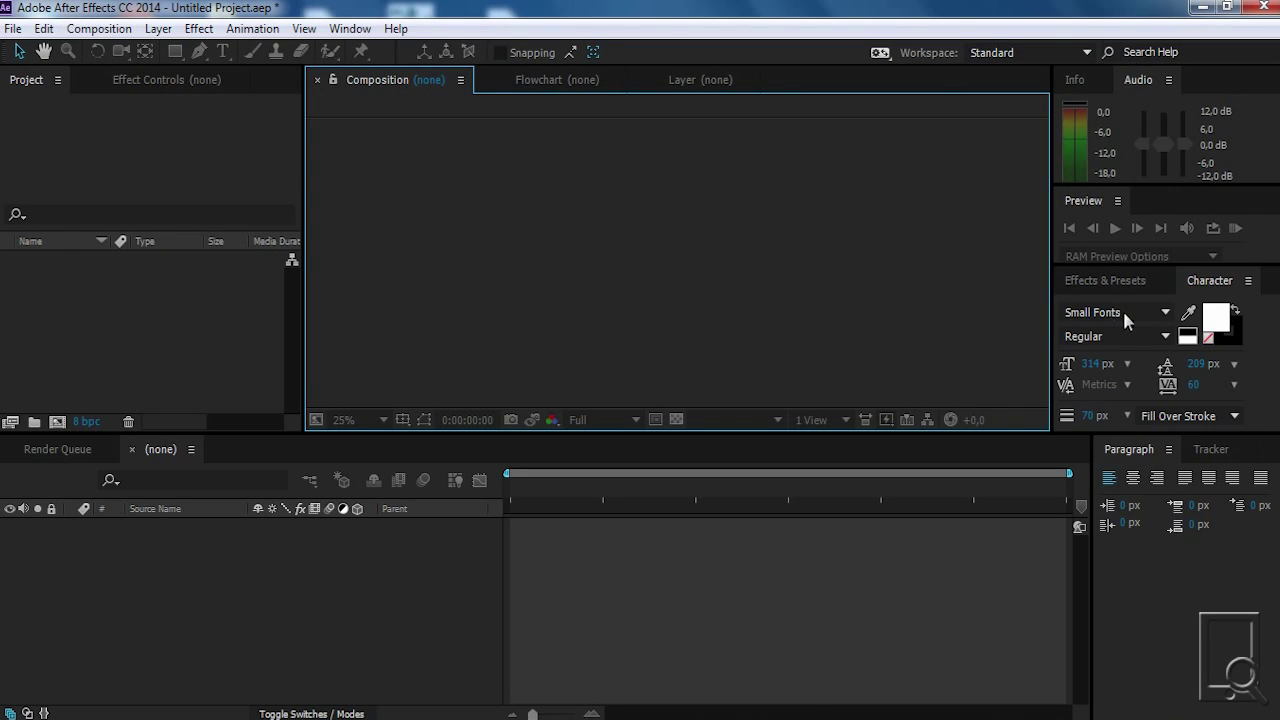
Dock the Render Queue with the Project panel, and reset the Standard workspace to its original layout
drag(72, 450, 165, 282)
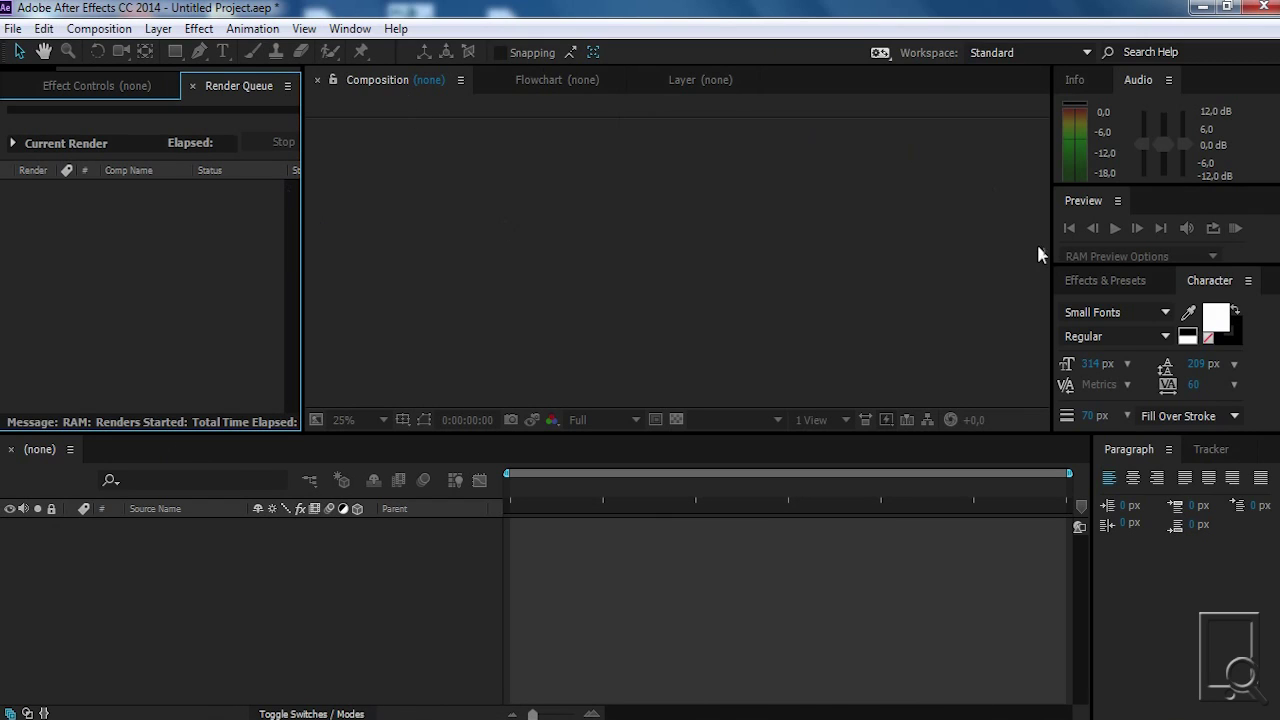
click(1022, 56)
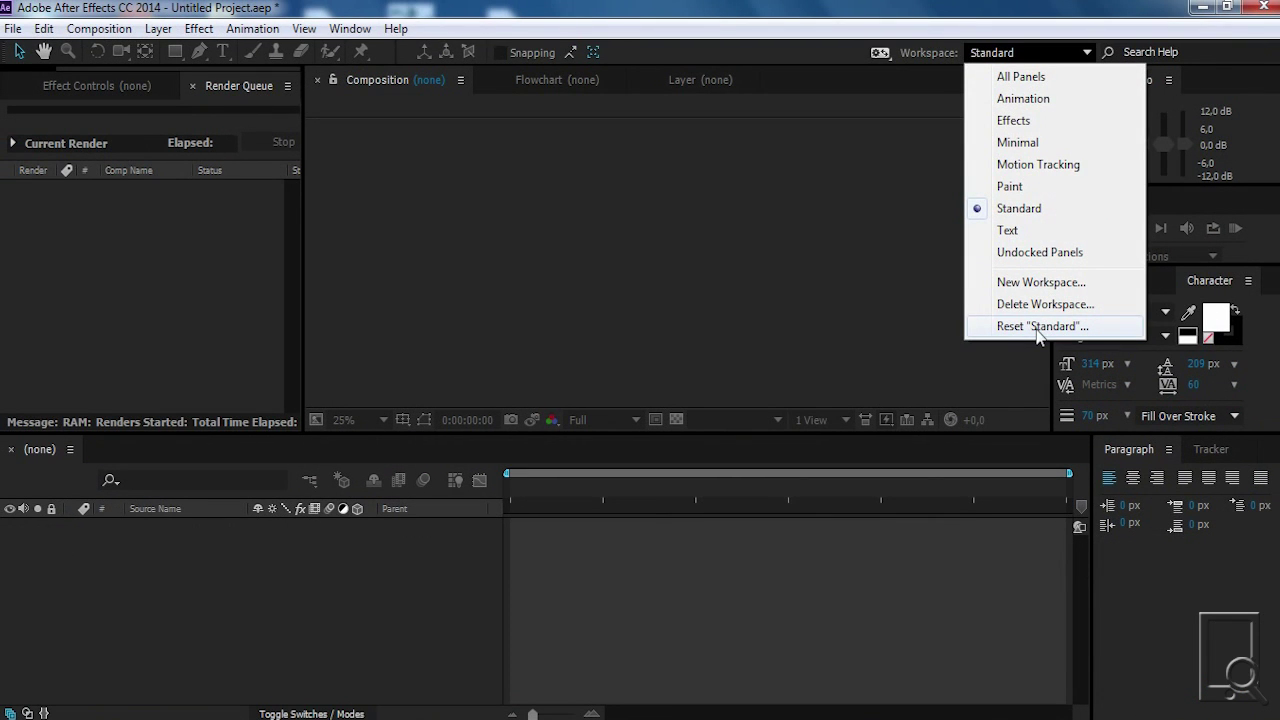
click(1037, 327)
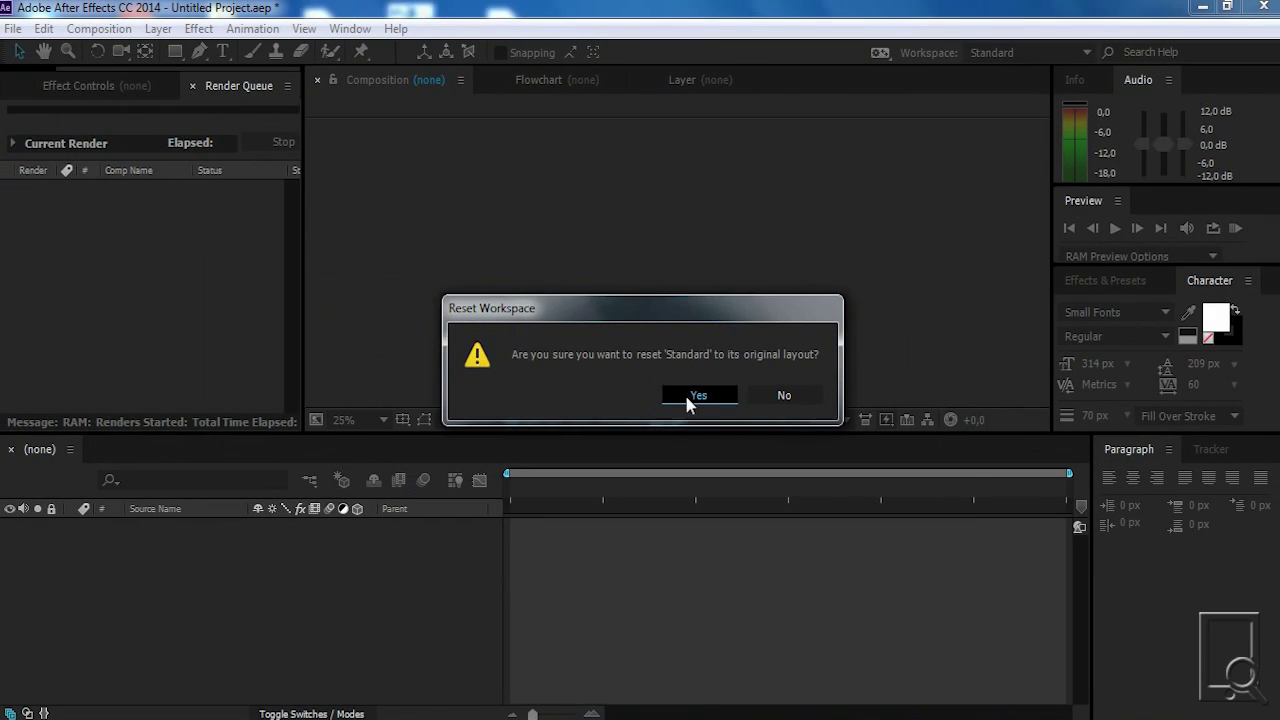
click(697, 395)
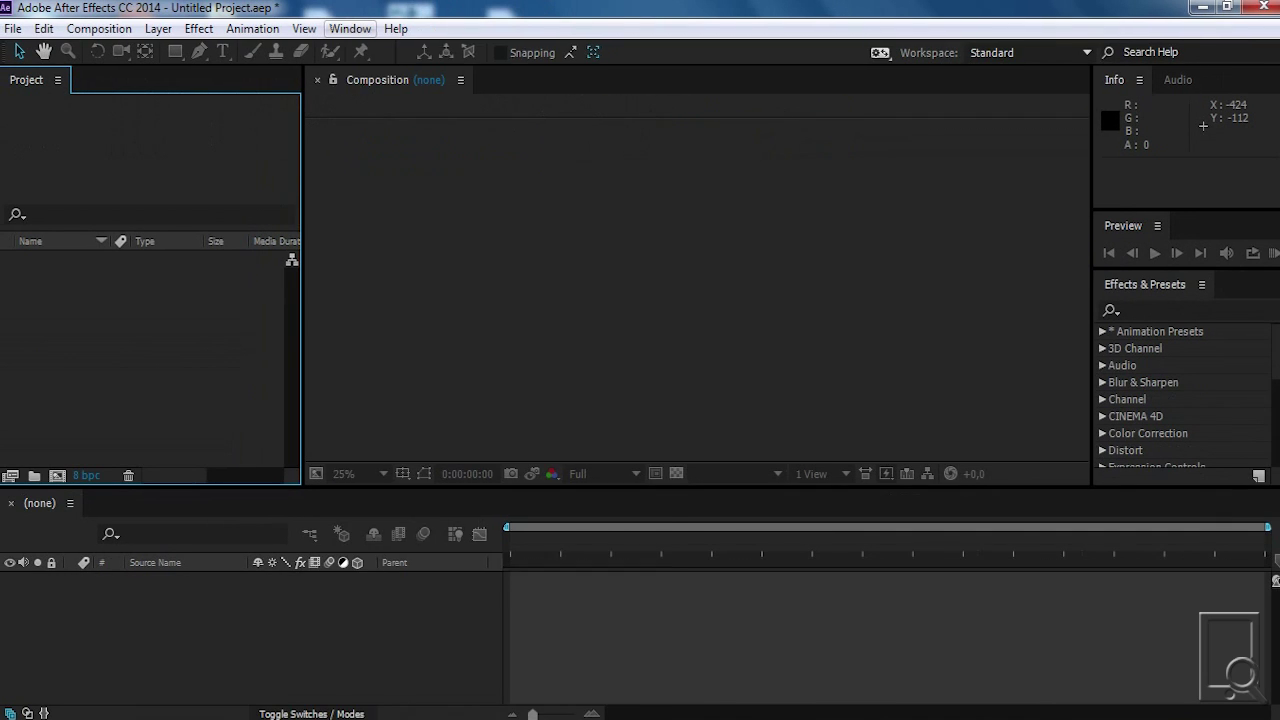
click(350, 28)
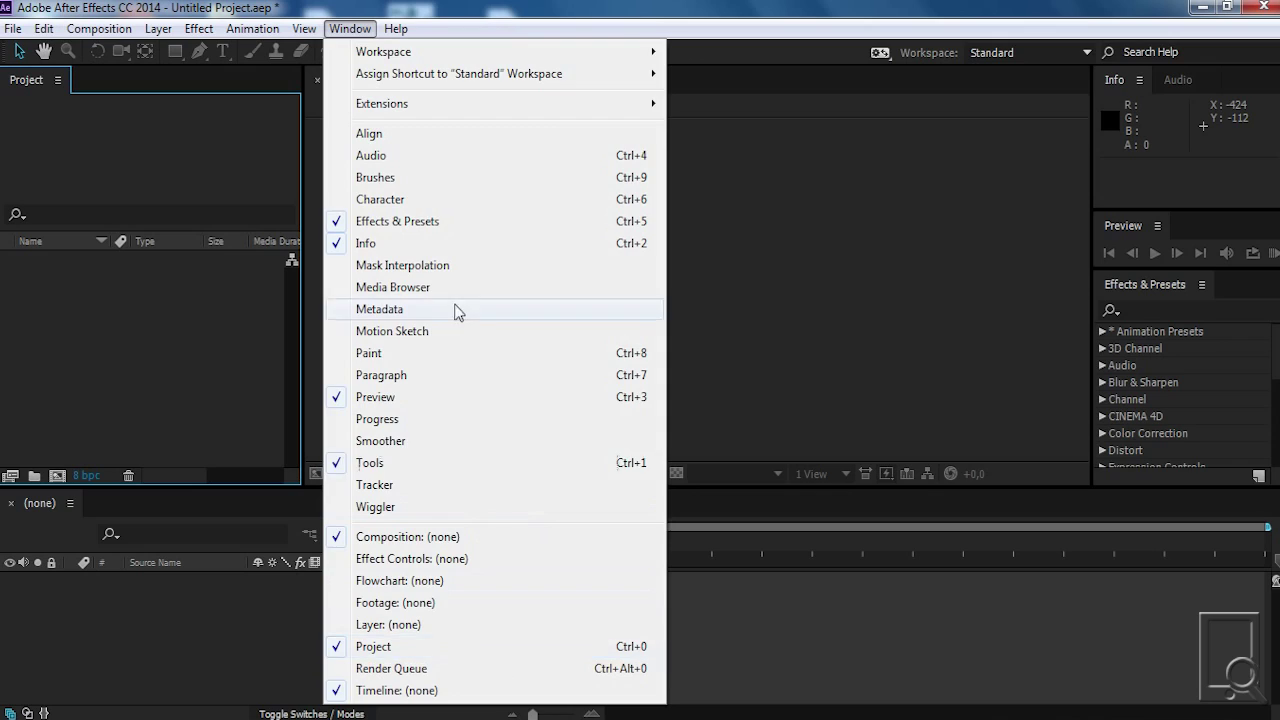
click(130, 393)
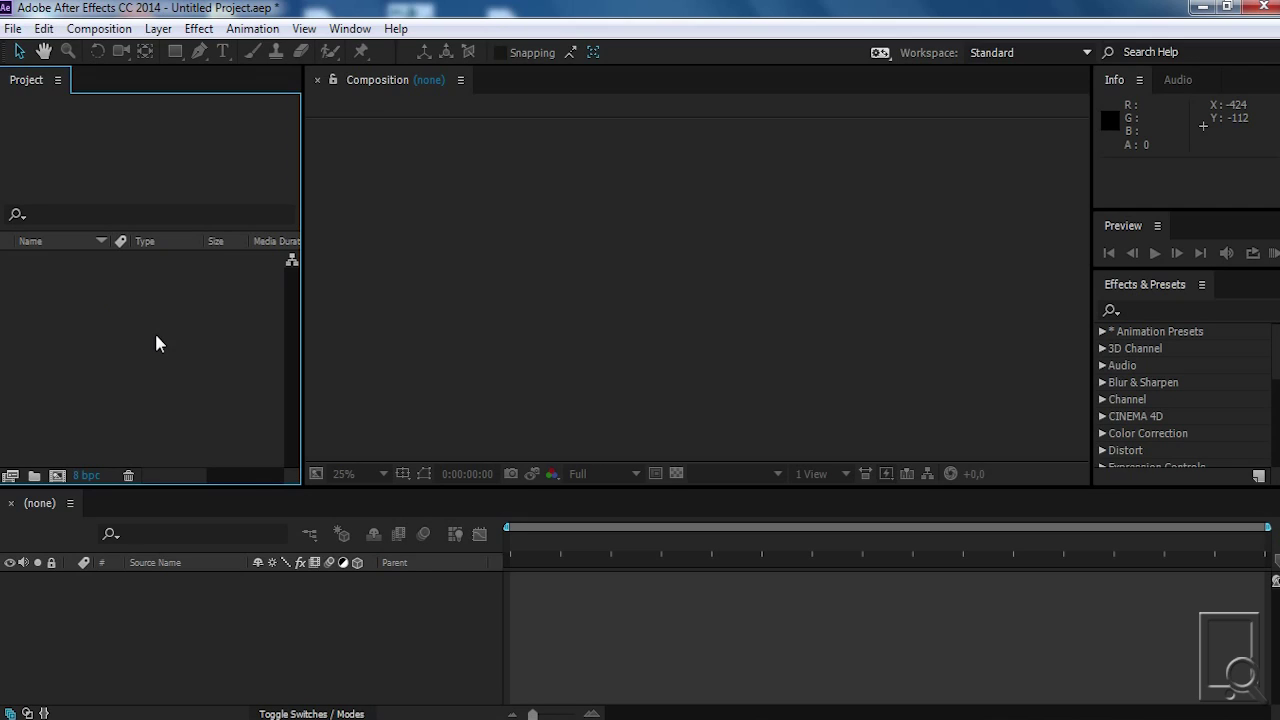
Import the Illustrator file Logotipo - Projeto.ai from the AULA AFTER folder into the project as footage
double_click(87, 318)
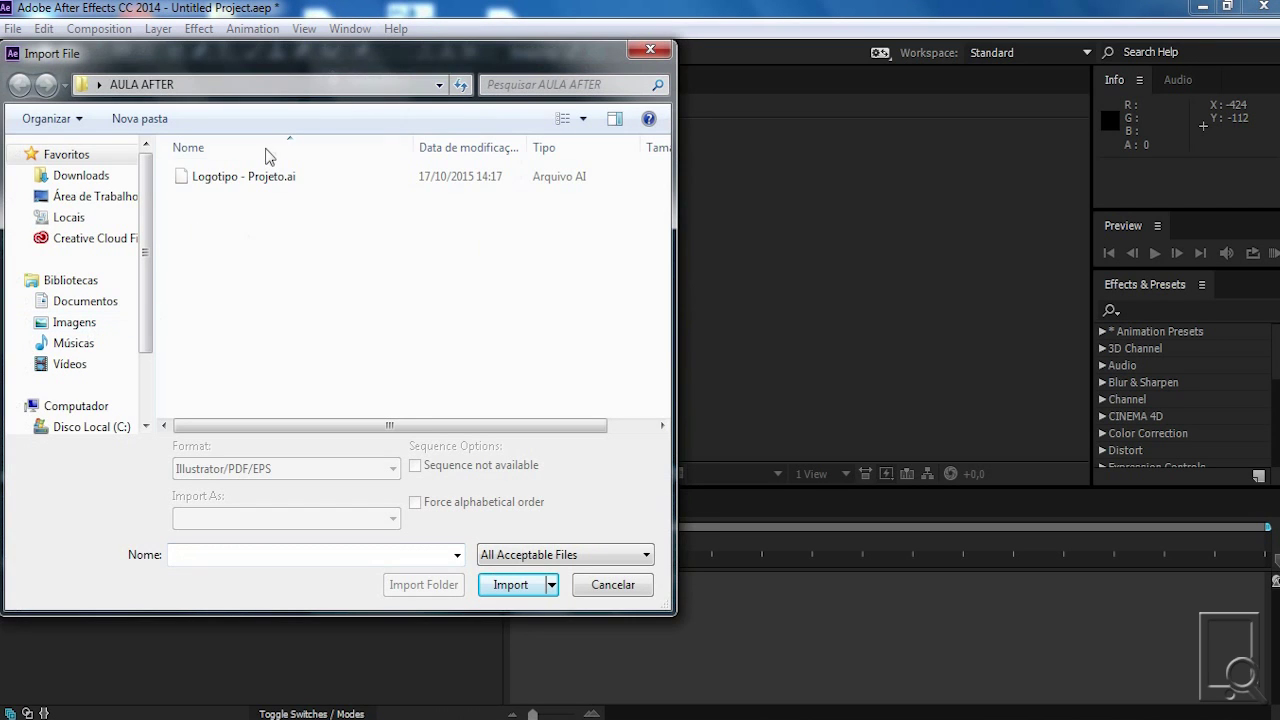
click(290, 182)
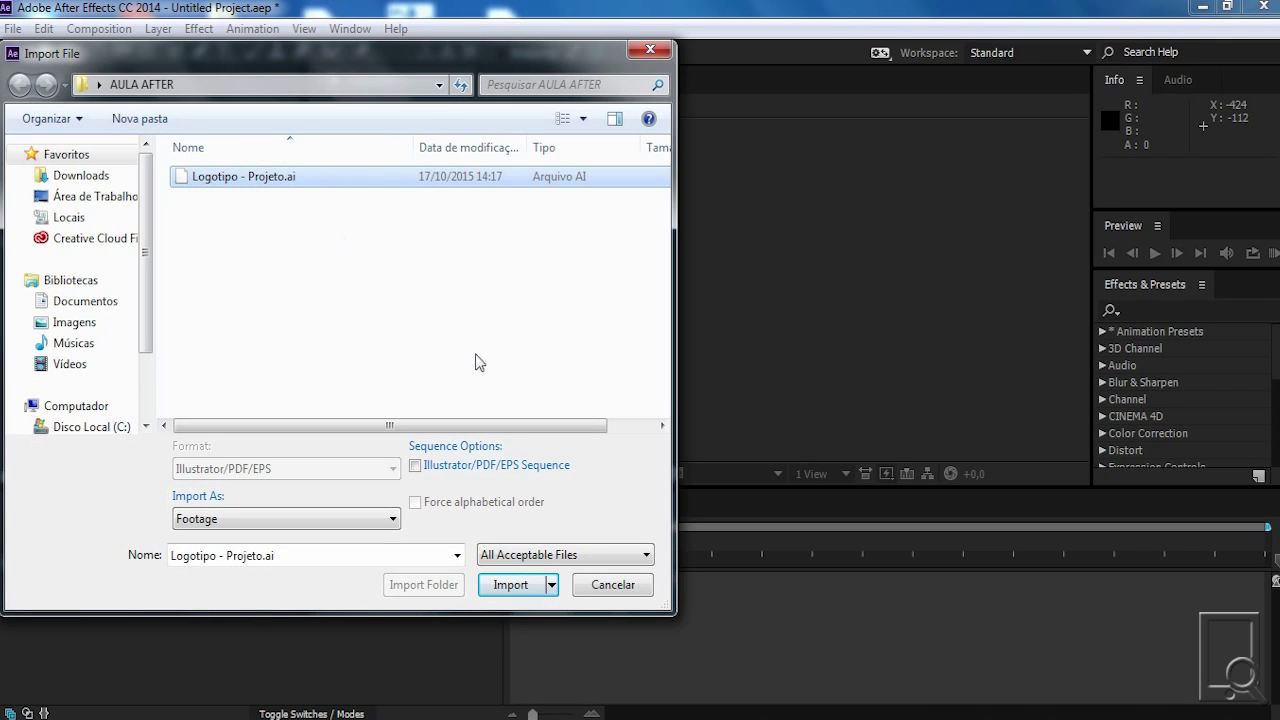
click(511, 588)
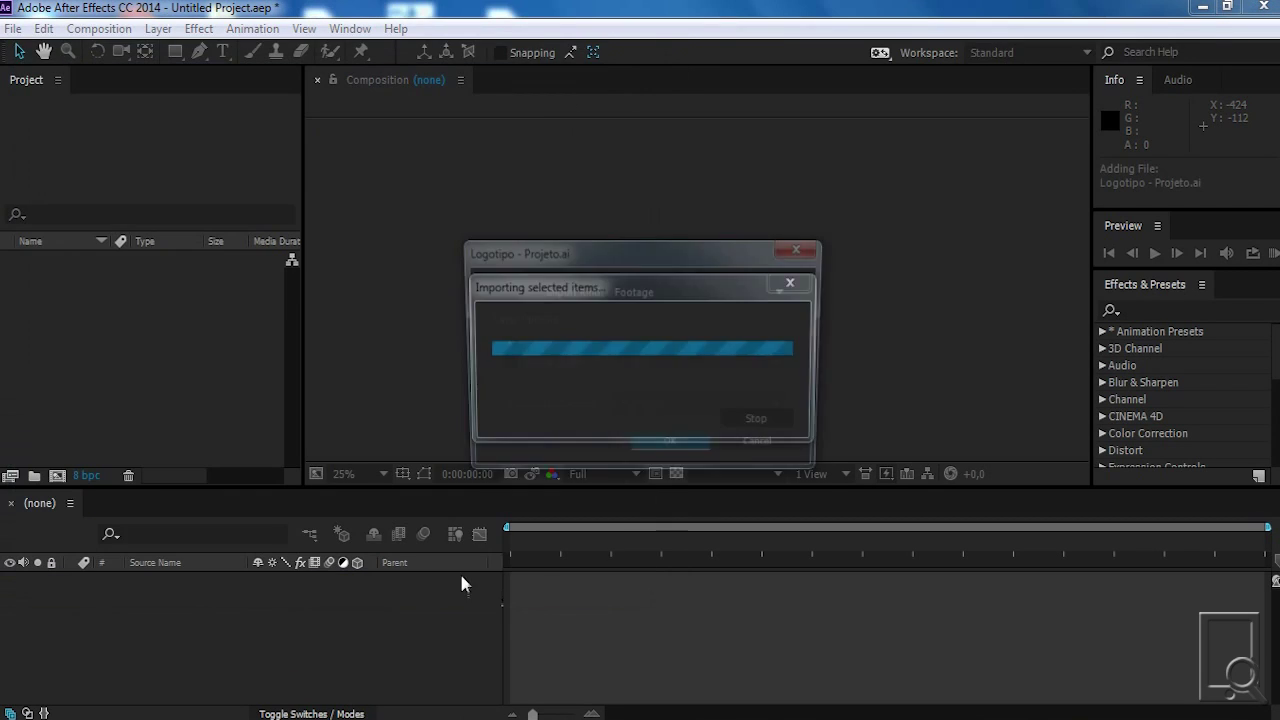
click(655, 451)
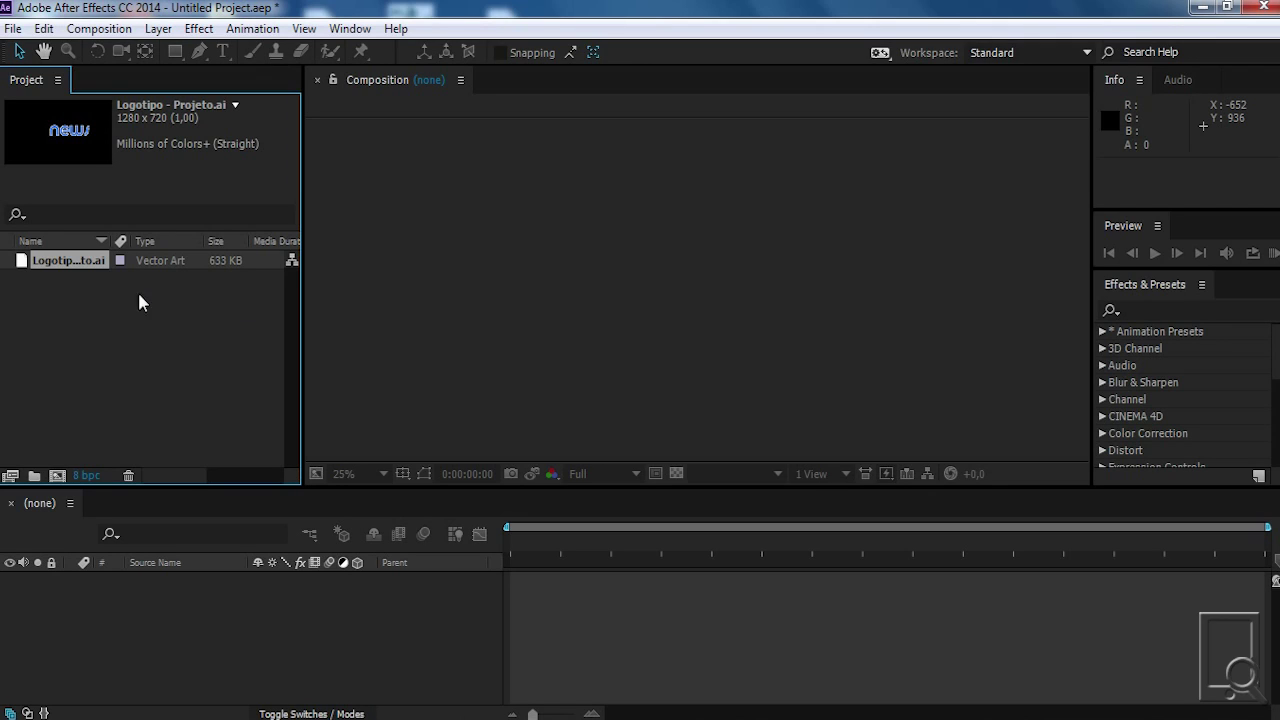
click(133, 348)
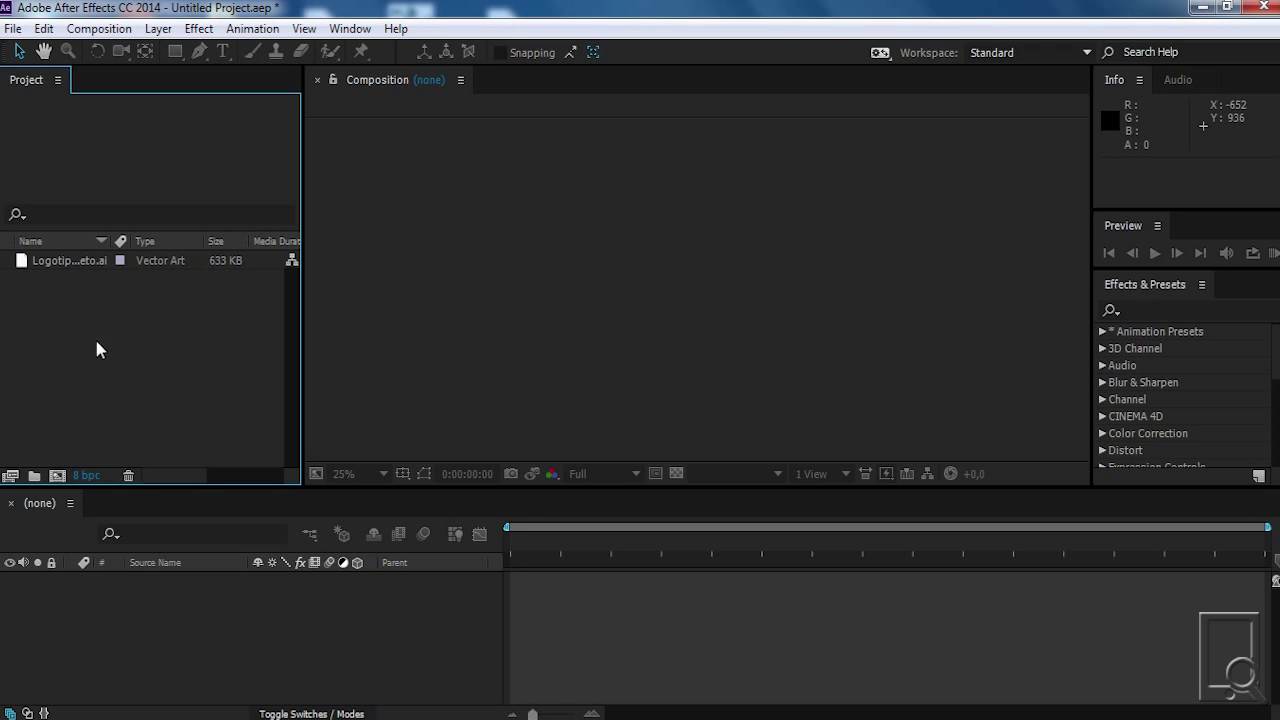
click(88, 265)
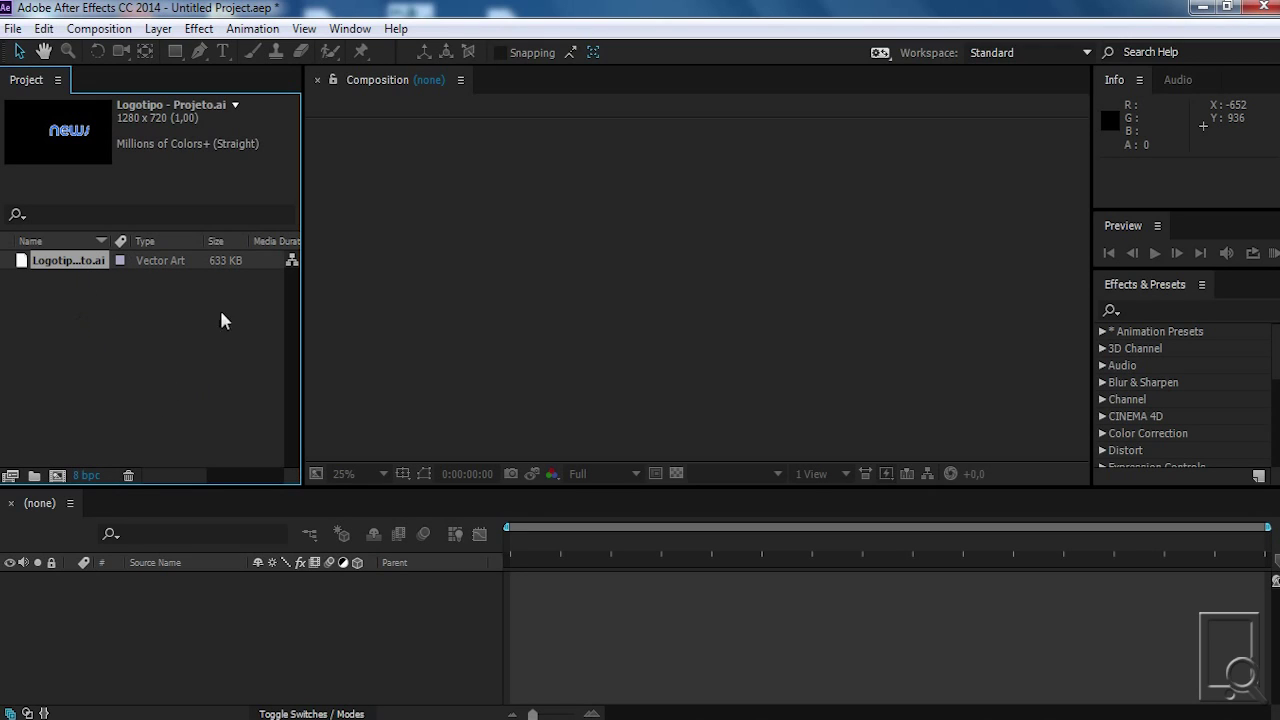
click(79, 283)
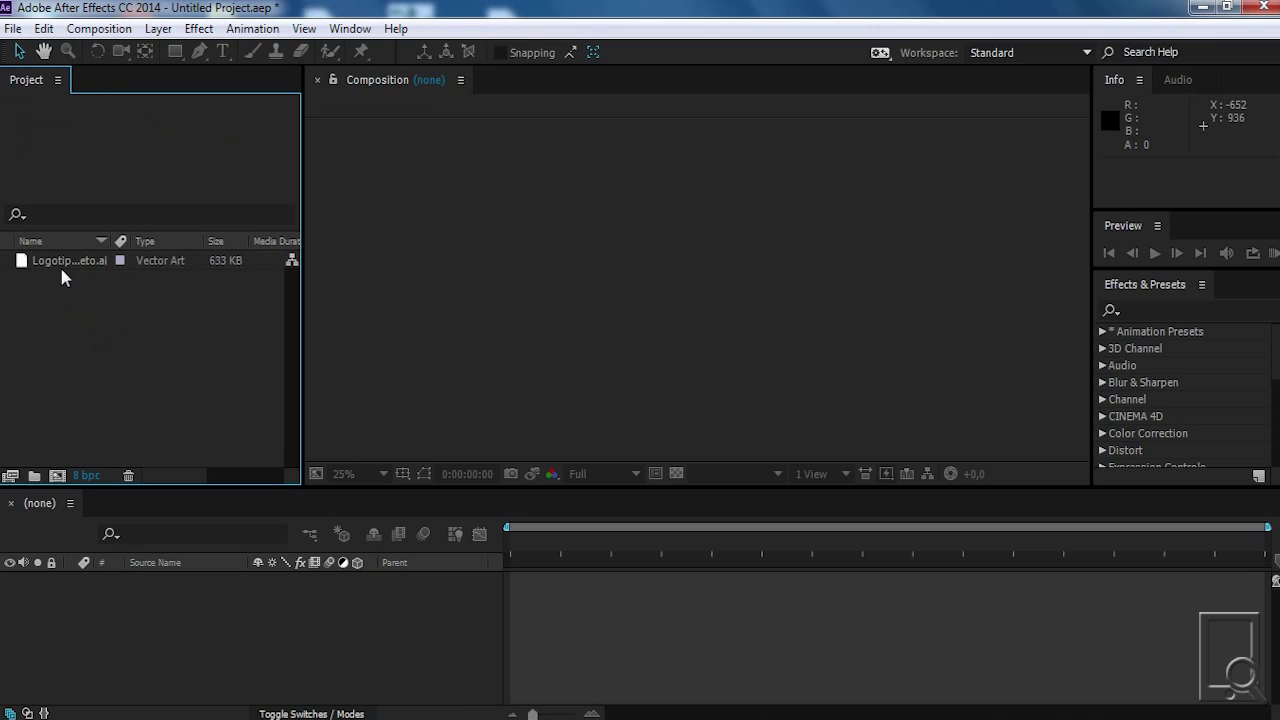
click(59, 264)
click(139, 310)
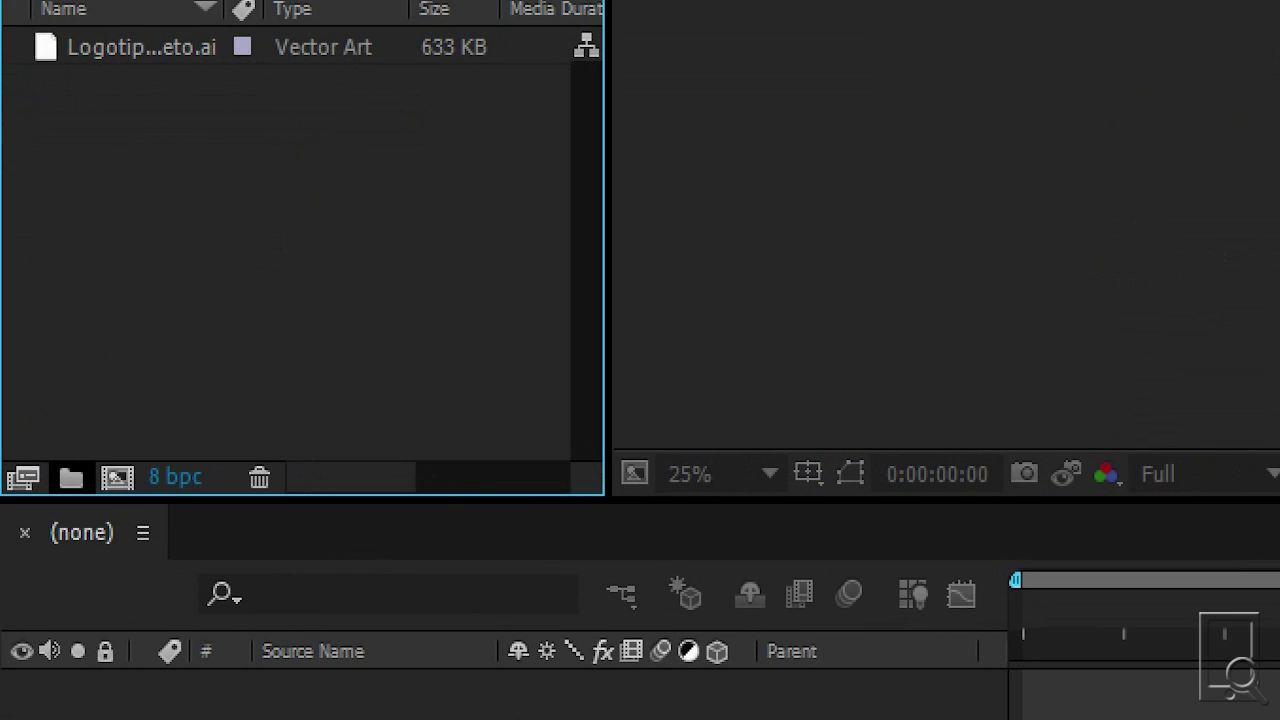
Create a new project folder and name it Arquivos
click(70, 478)
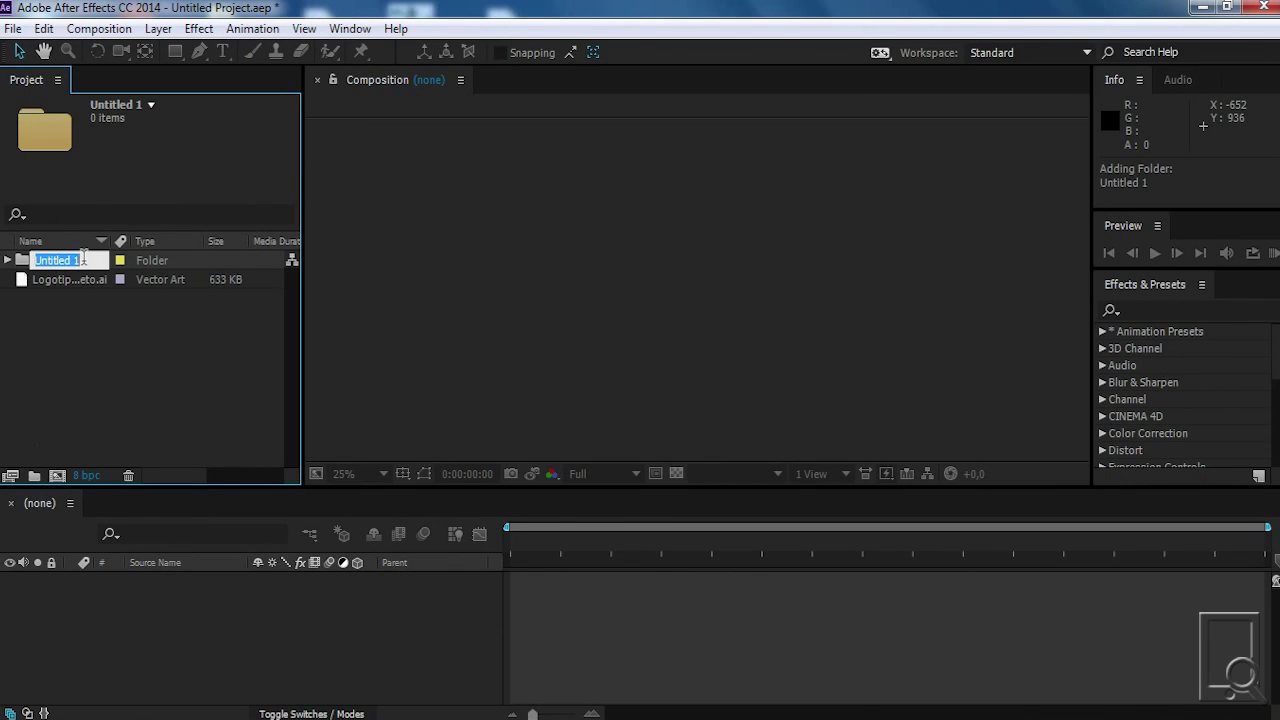
text(Arquivos)
key(Return)
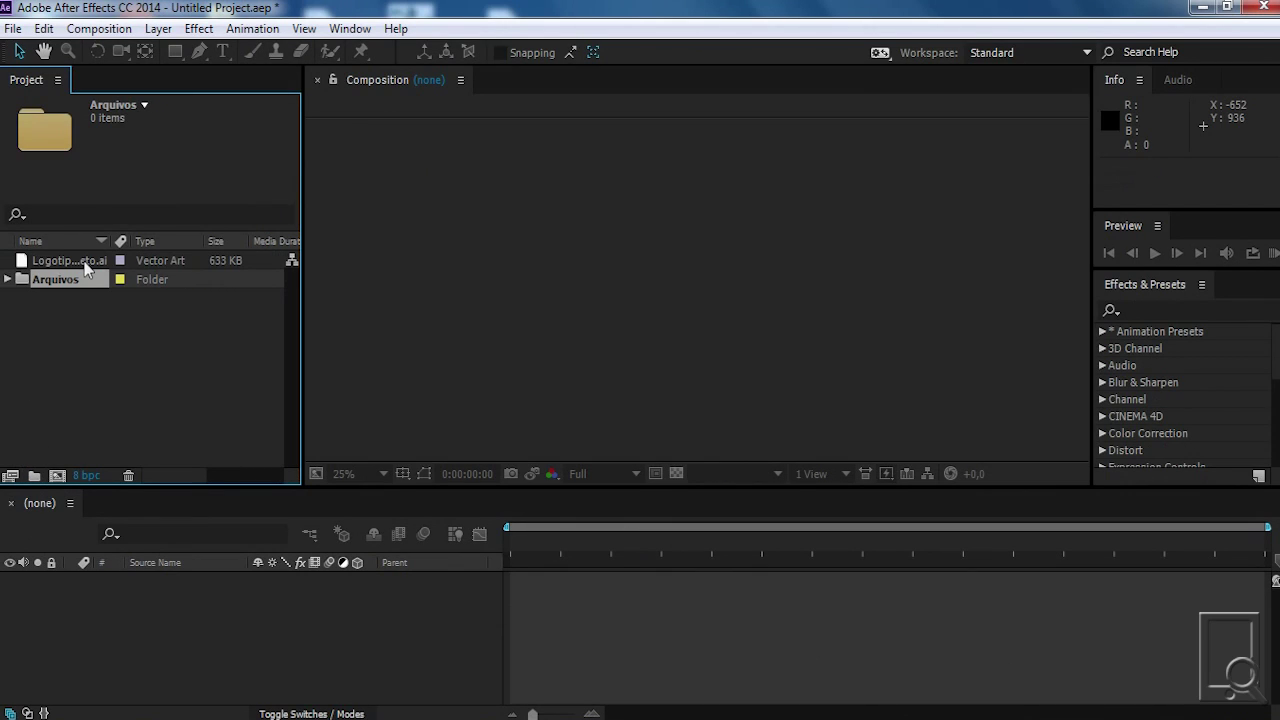
Move the imported Logotipo - Projeto.ai file into the Arquivos folder, and expand the folder to select the file
click(109, 340)
drag(28, 261, 44, 280)
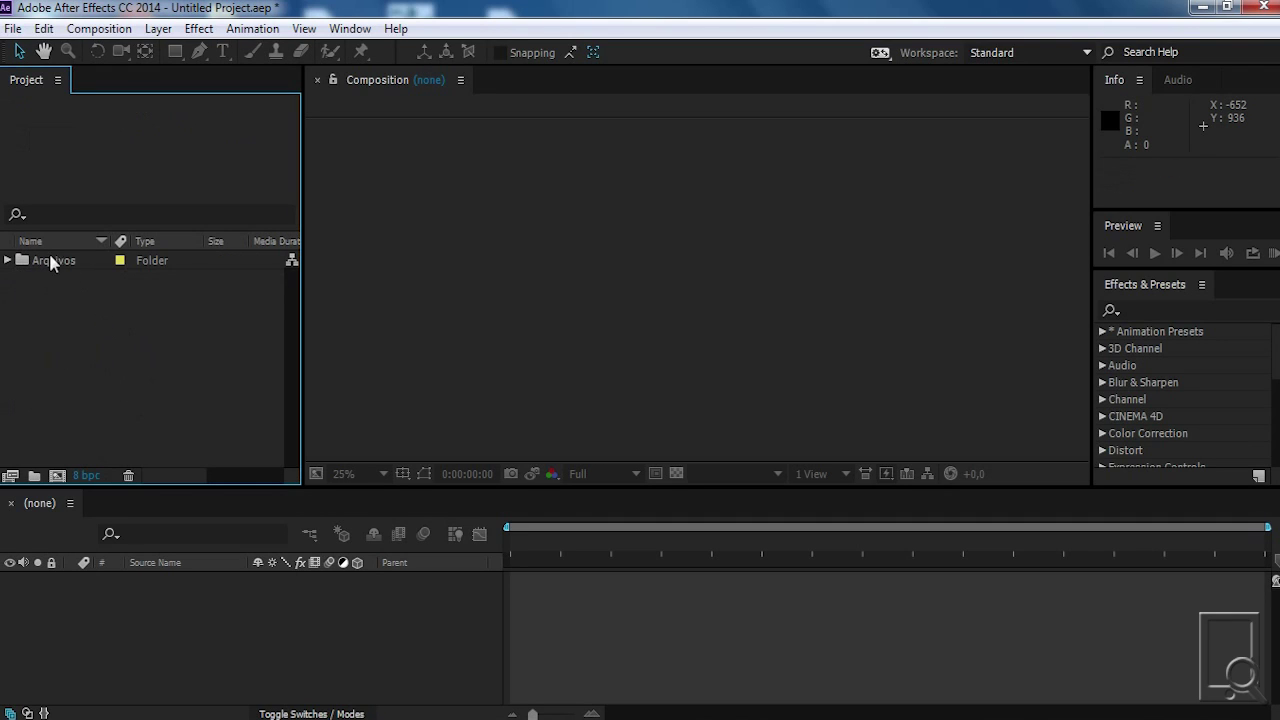
click(7, 262)
click(73, 280)
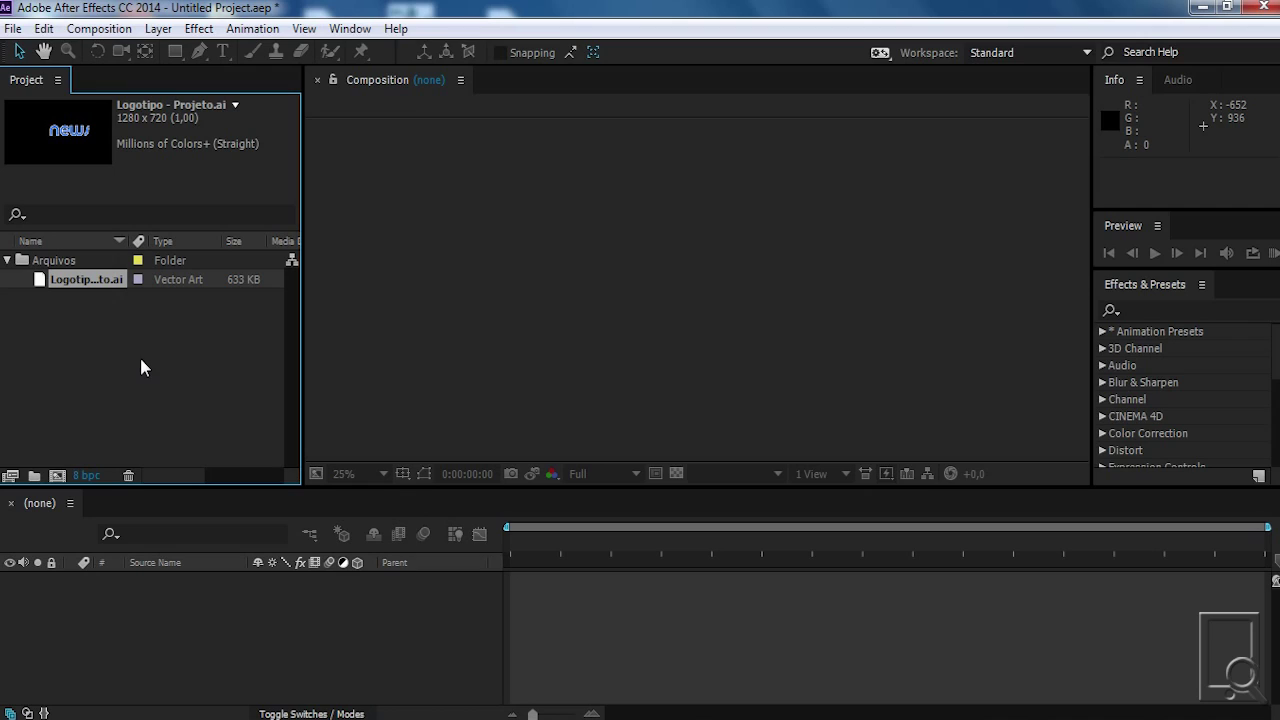
click(110, 320)
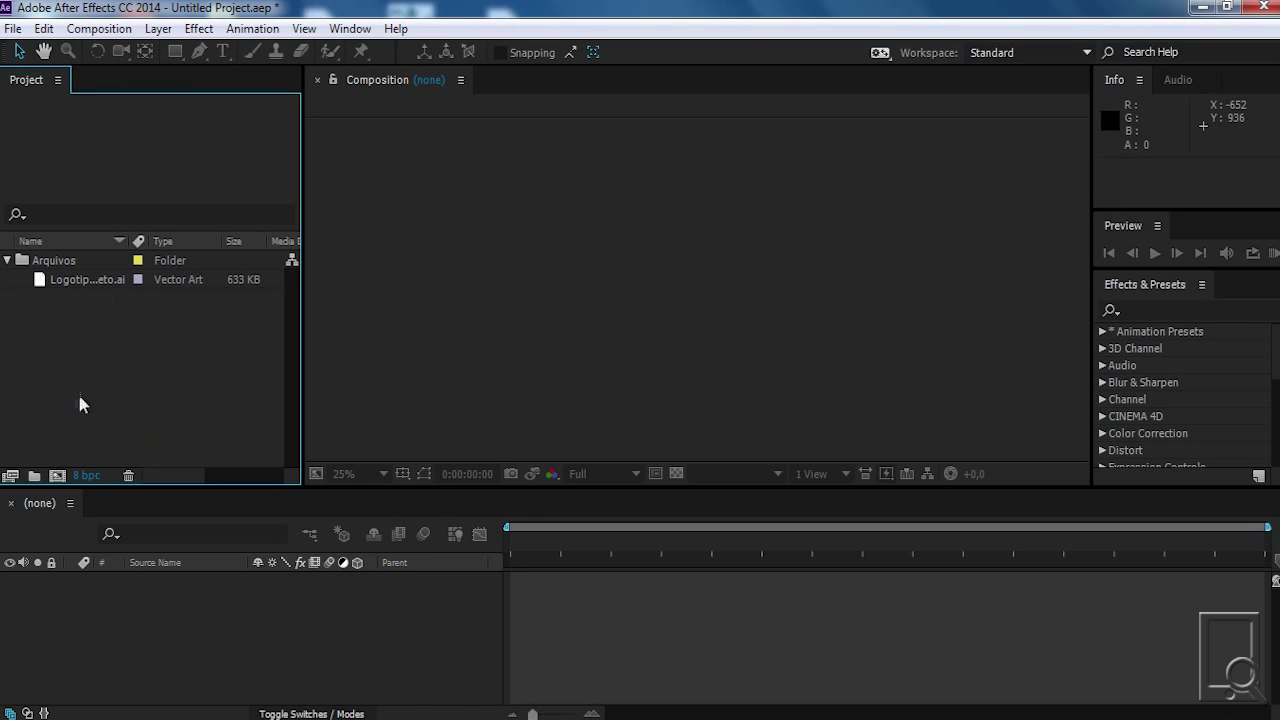
click(90, 279)
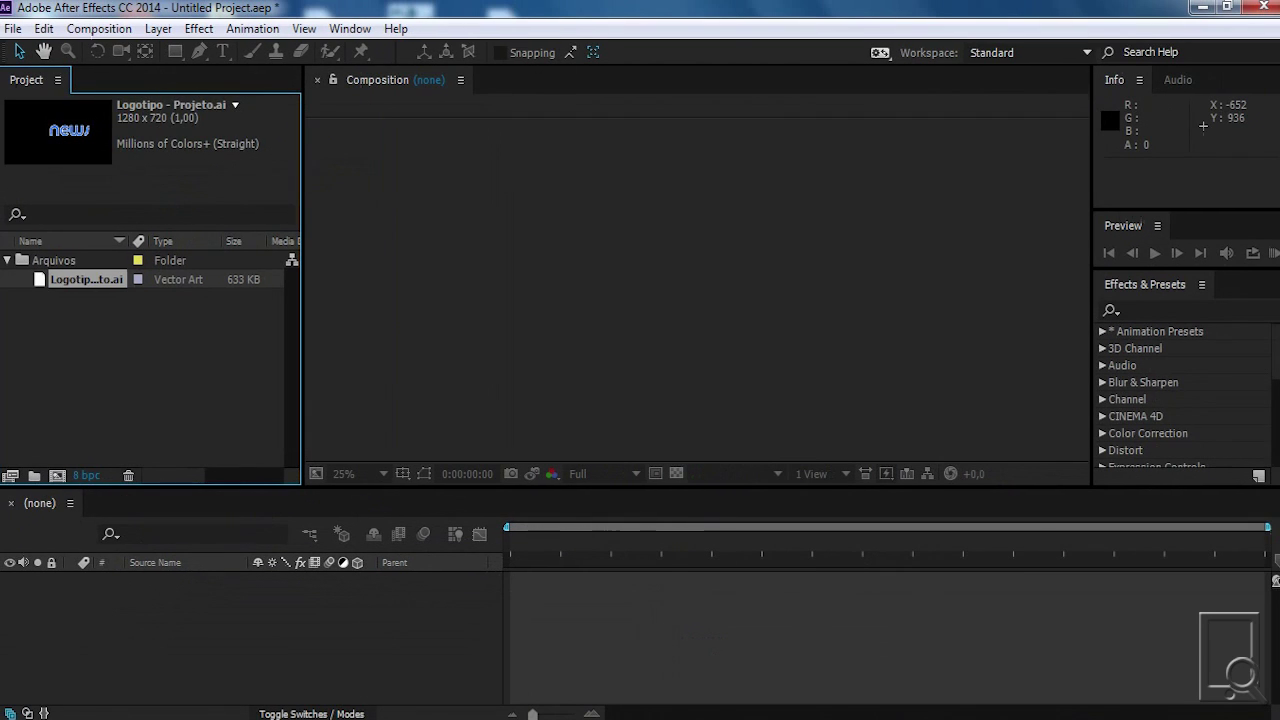
click(200, 280)
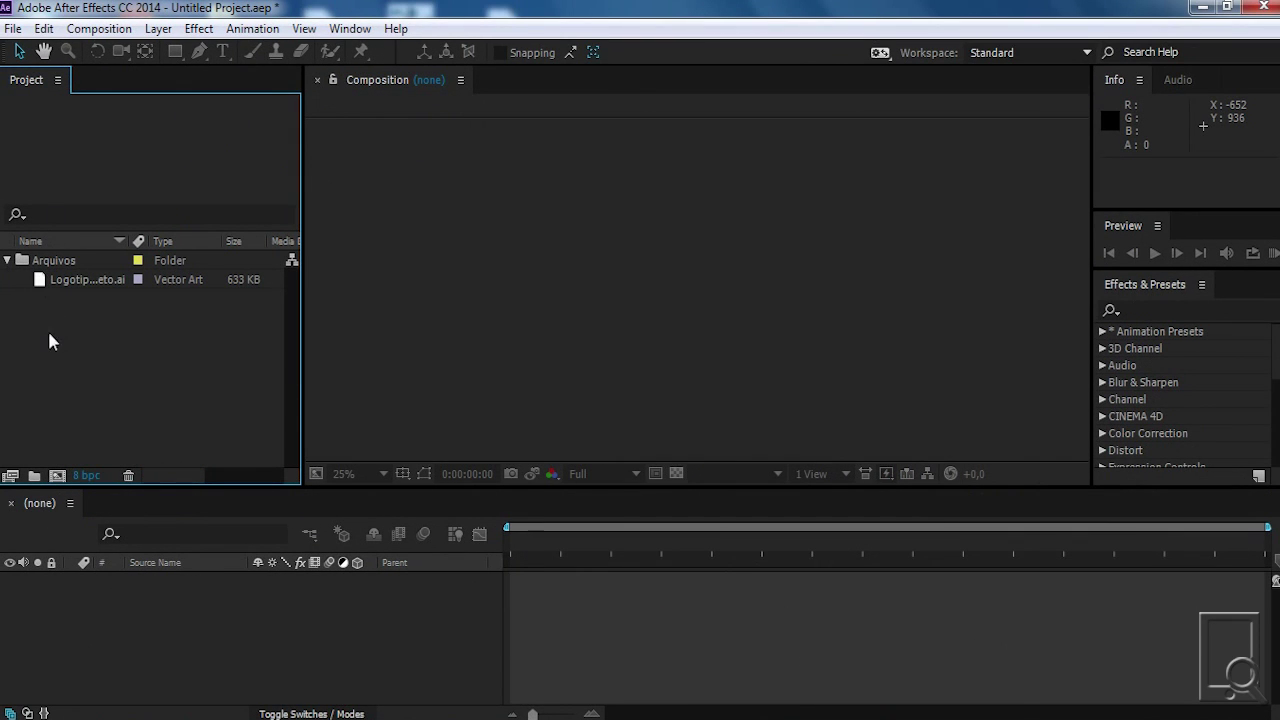
Create a new composition named AULA AFTER using the HDV 1080 29.97 preset
right_click(110, 352)
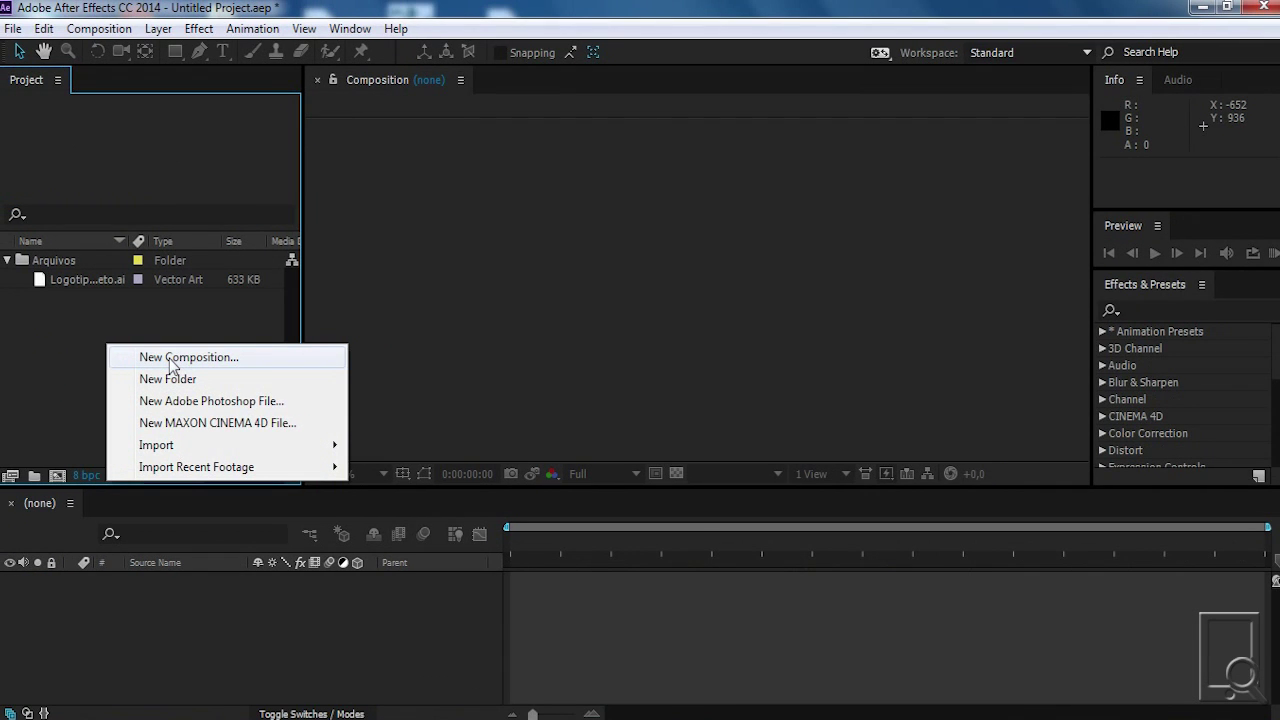
click(172, 366)
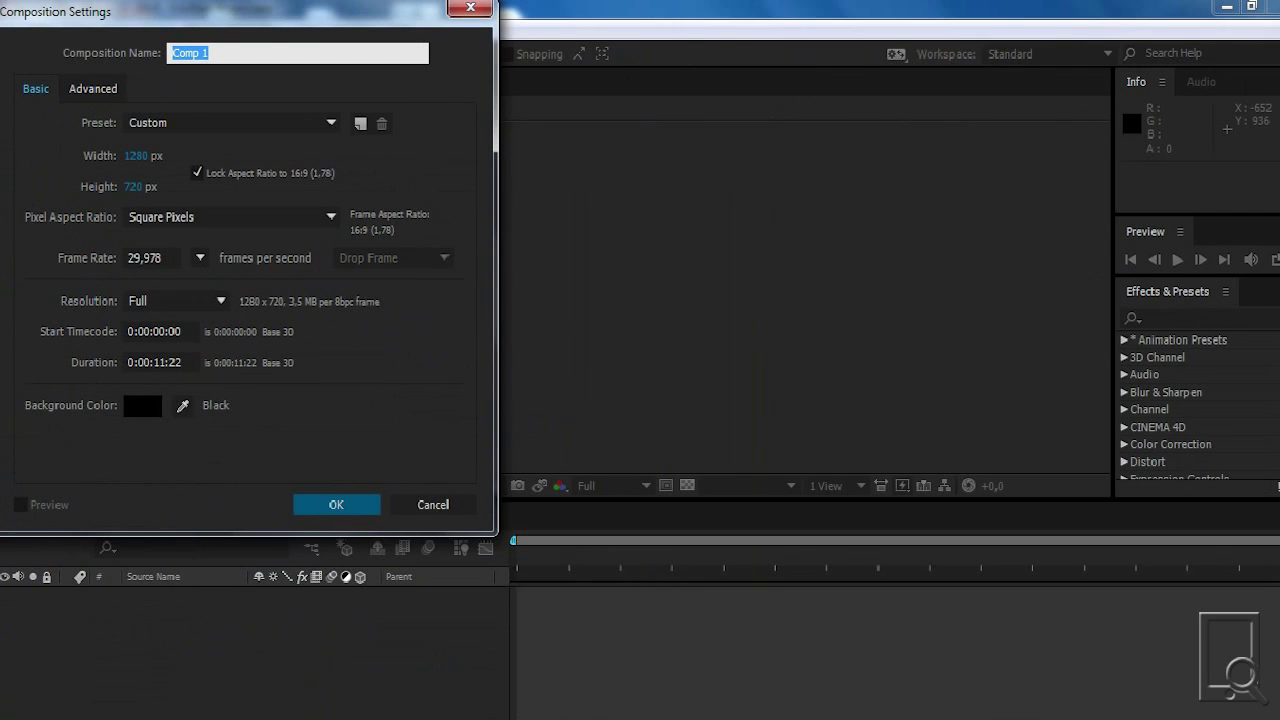
text(AULA AFTER)
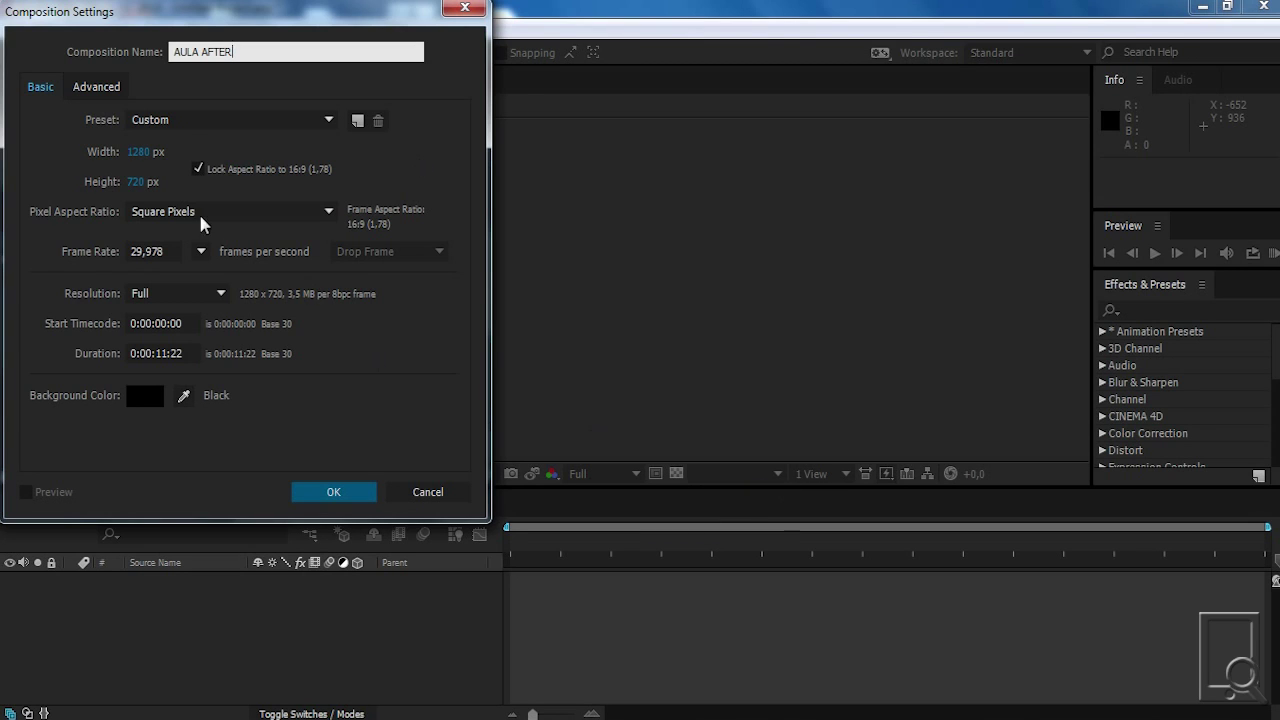
click(186, 130)
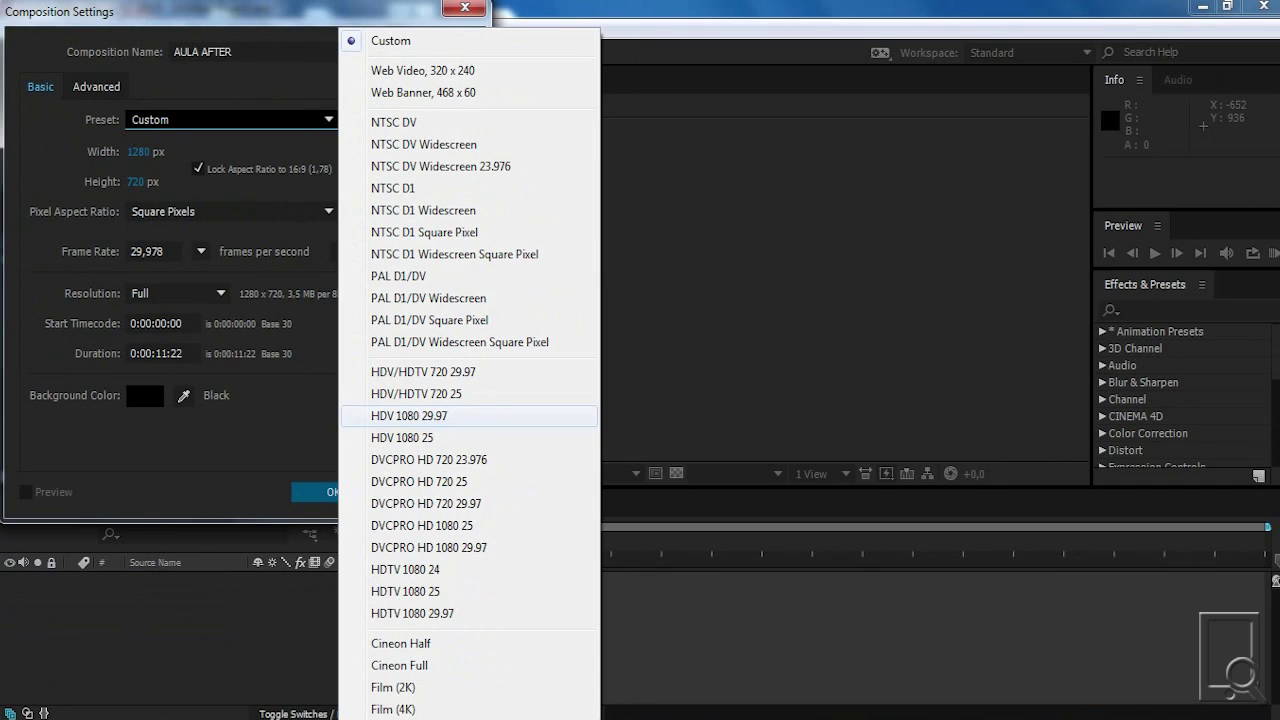
click(437, 418)
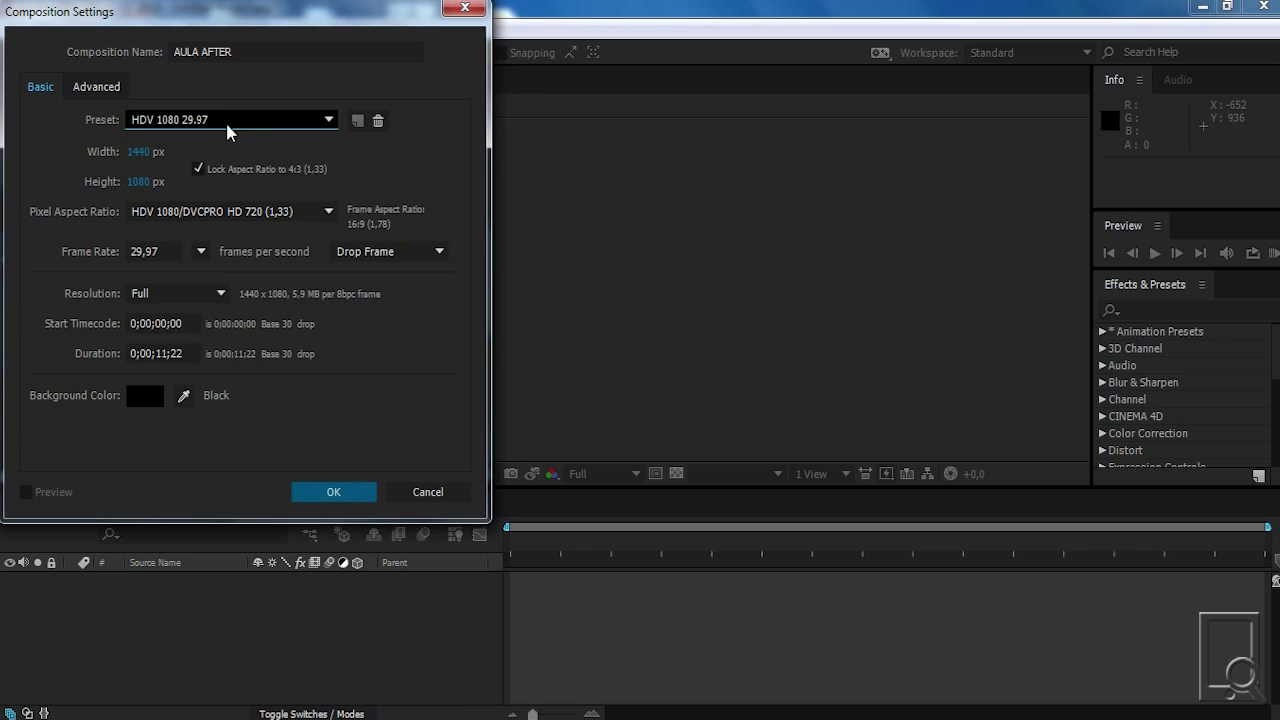
click(230, 124)
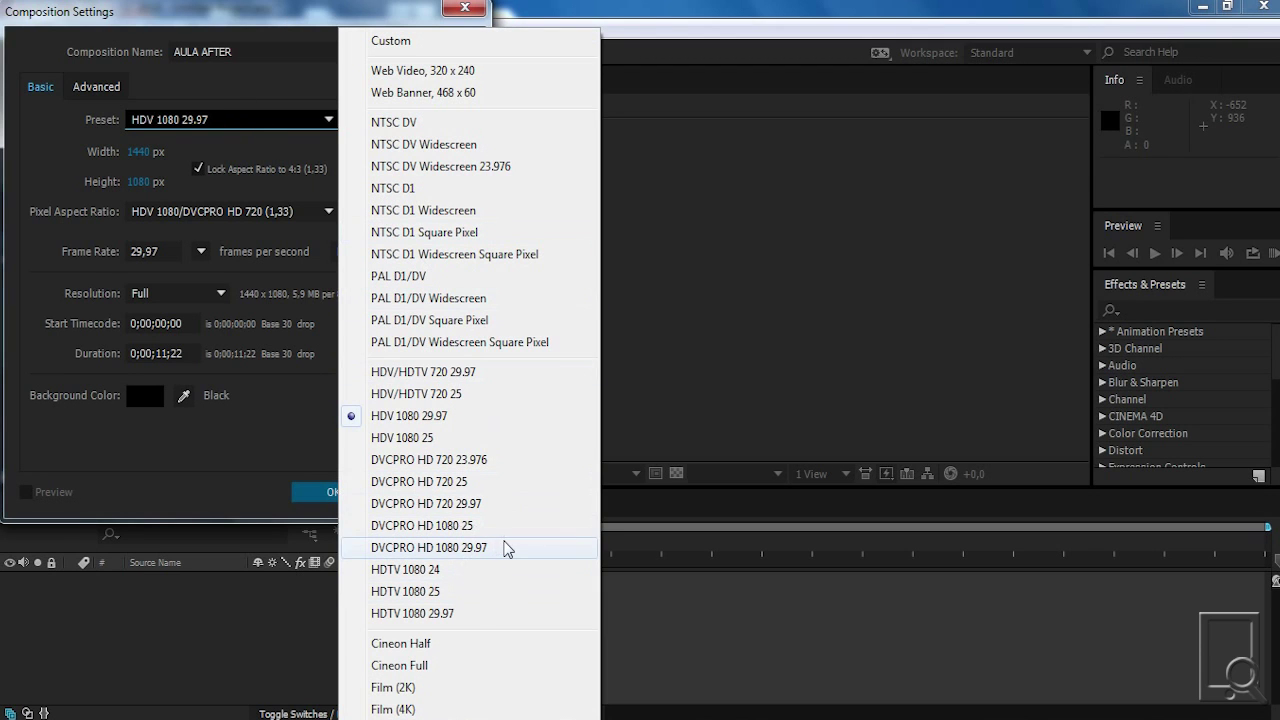
click(222, 470)
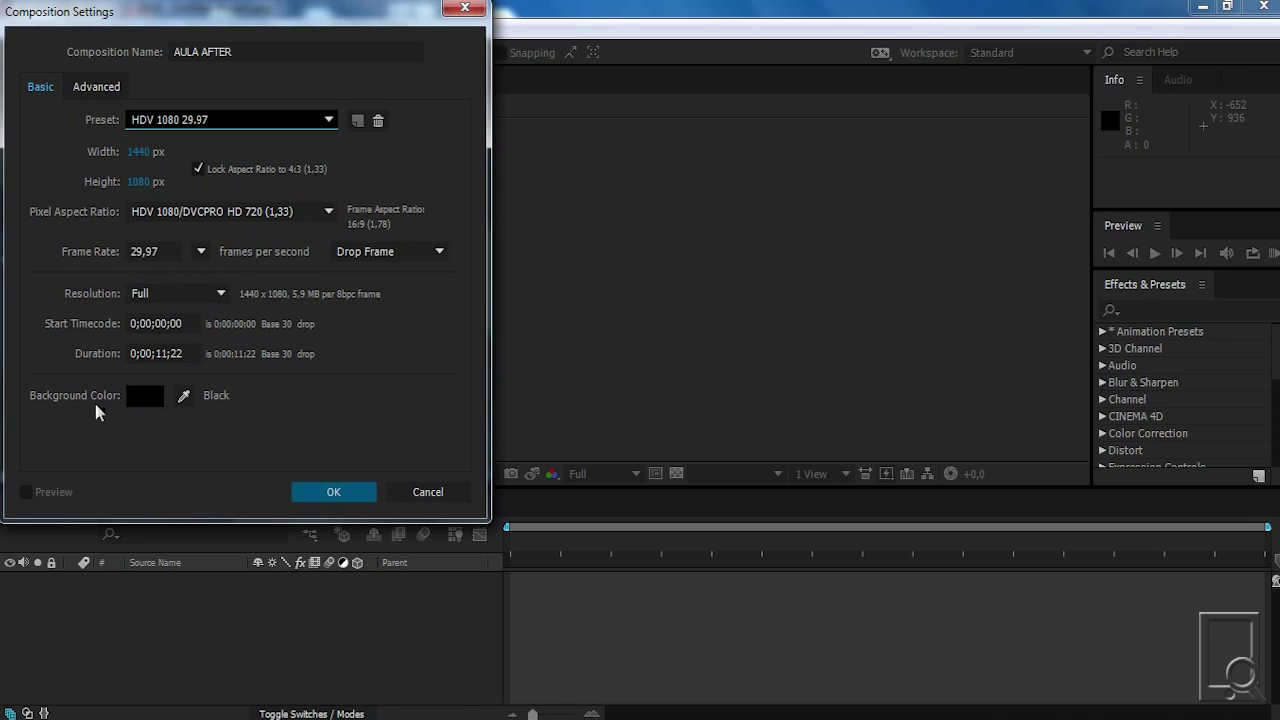
click(330, 493)
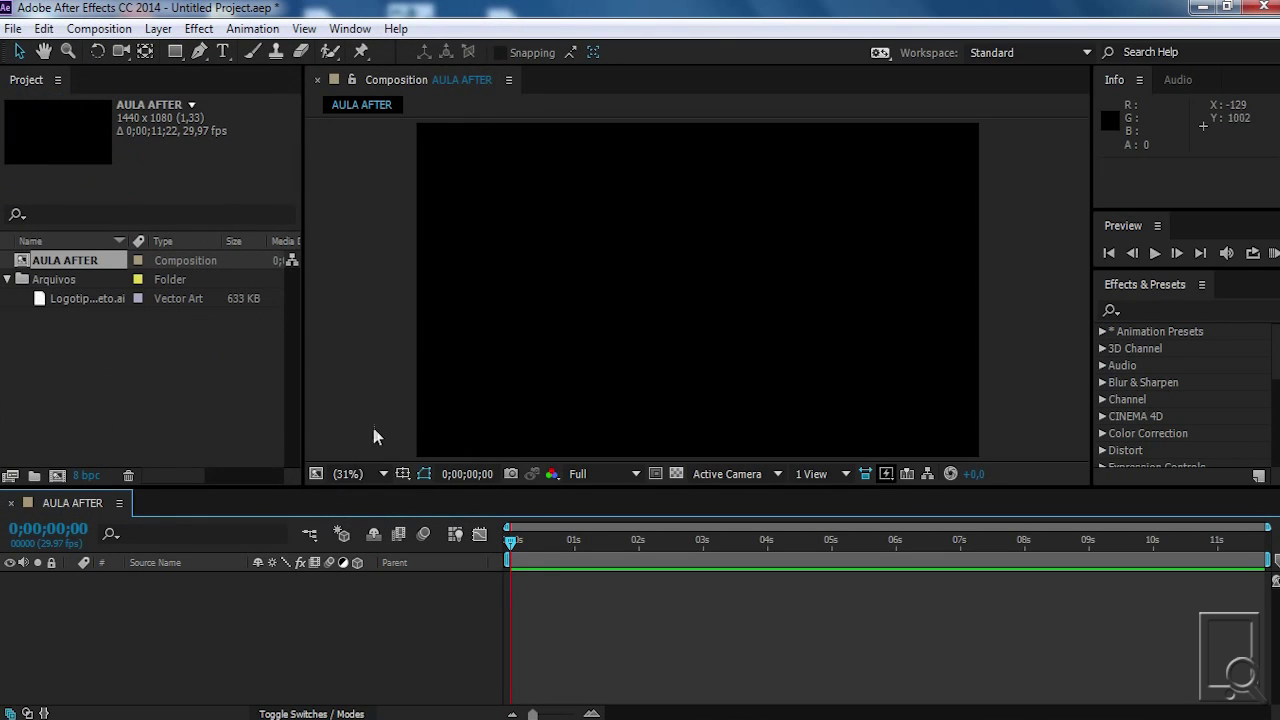
click(526, 209)
click(333, 614)
click(87, 408)
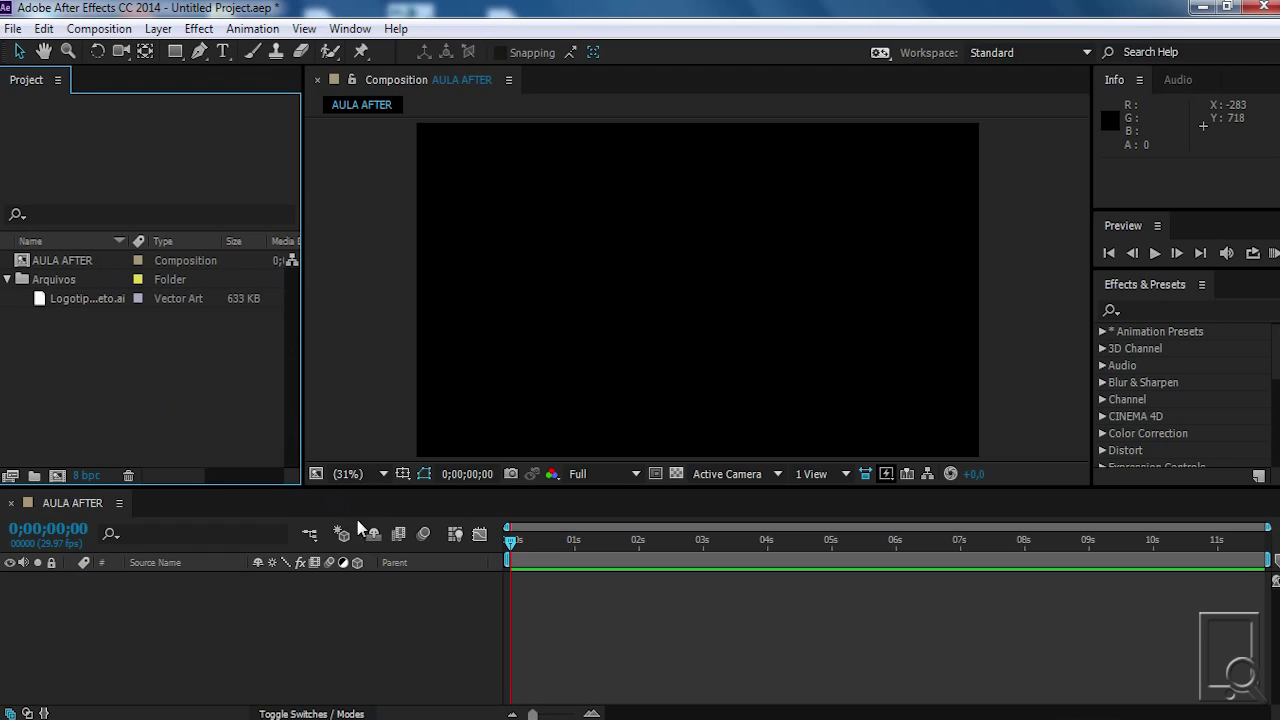
click(344, 590)
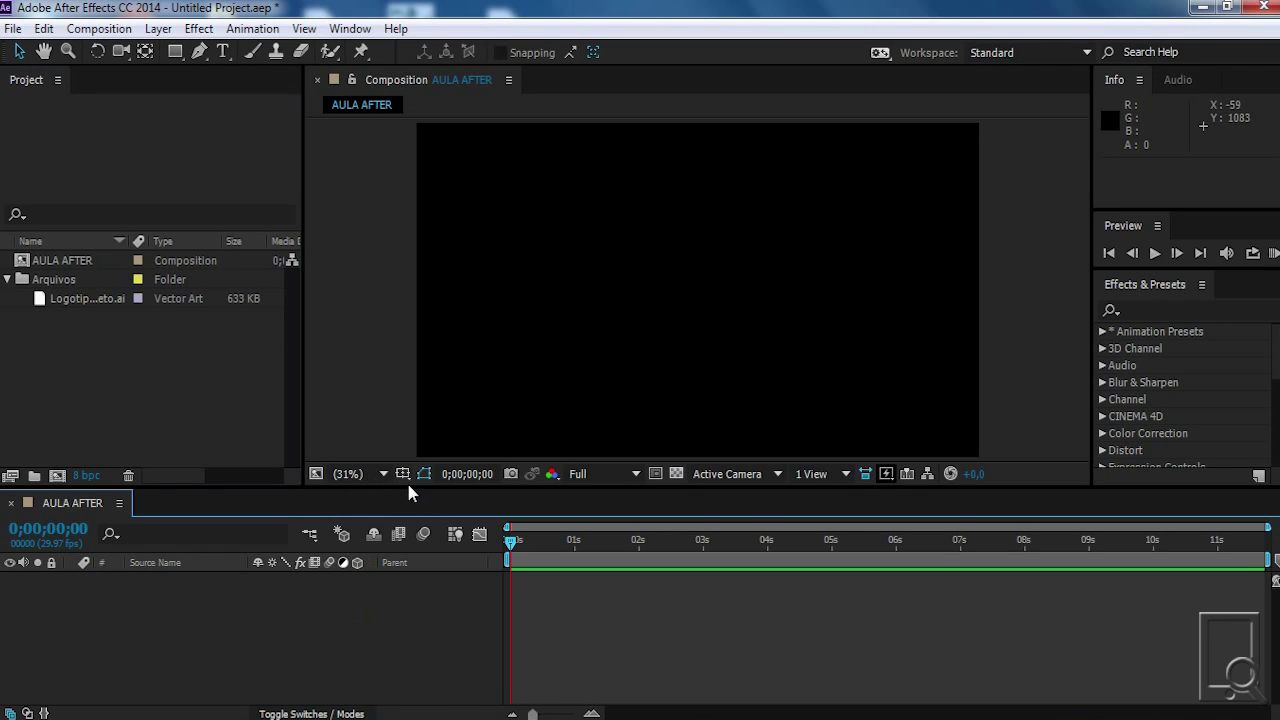
Enlarge the timeline area and add Logotipo - Projeto.ai from the Arquivos folder to the AULA AFTER composition as a layer
drag(409, 488, 382, 616)
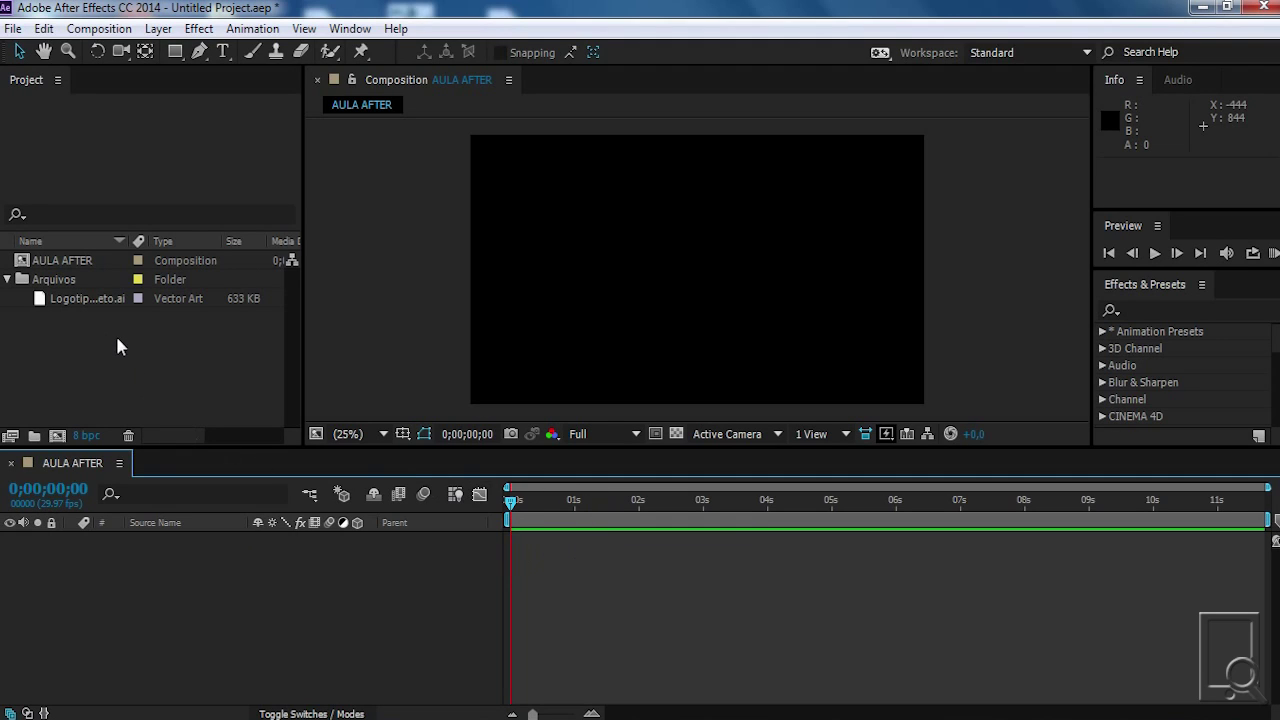
click(30, 305)
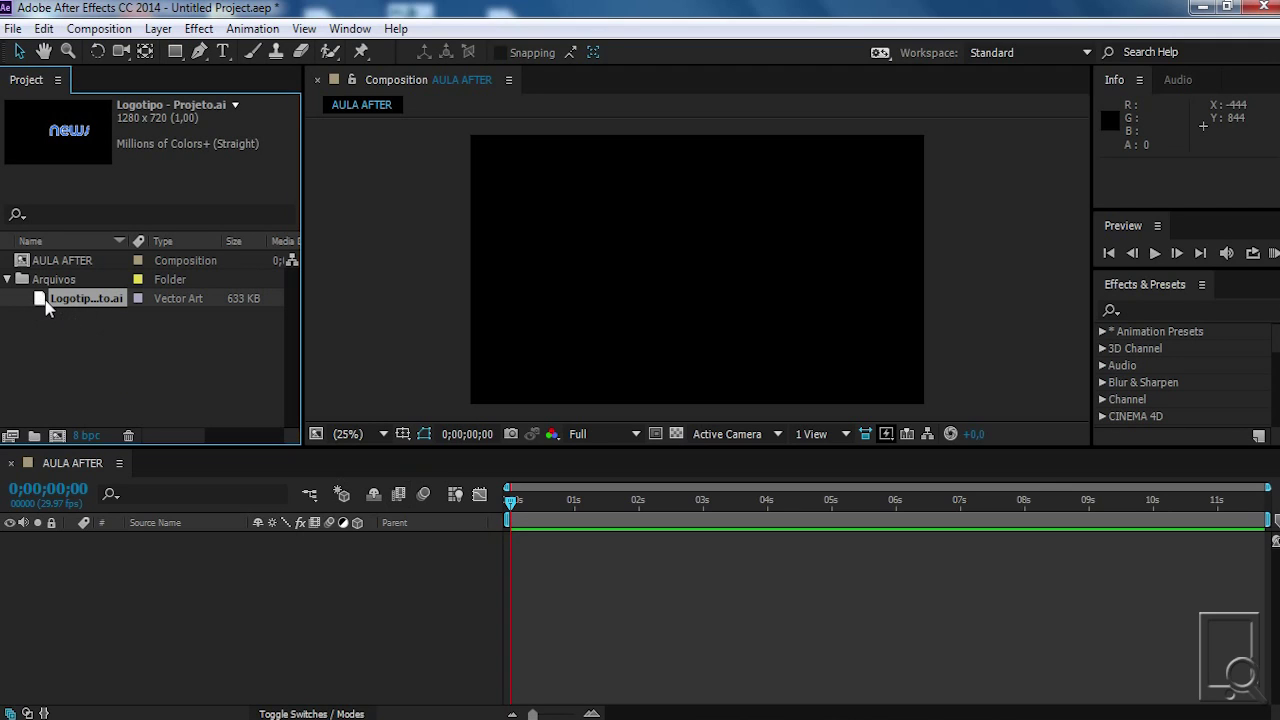
drag(37, 297, 361, 578)
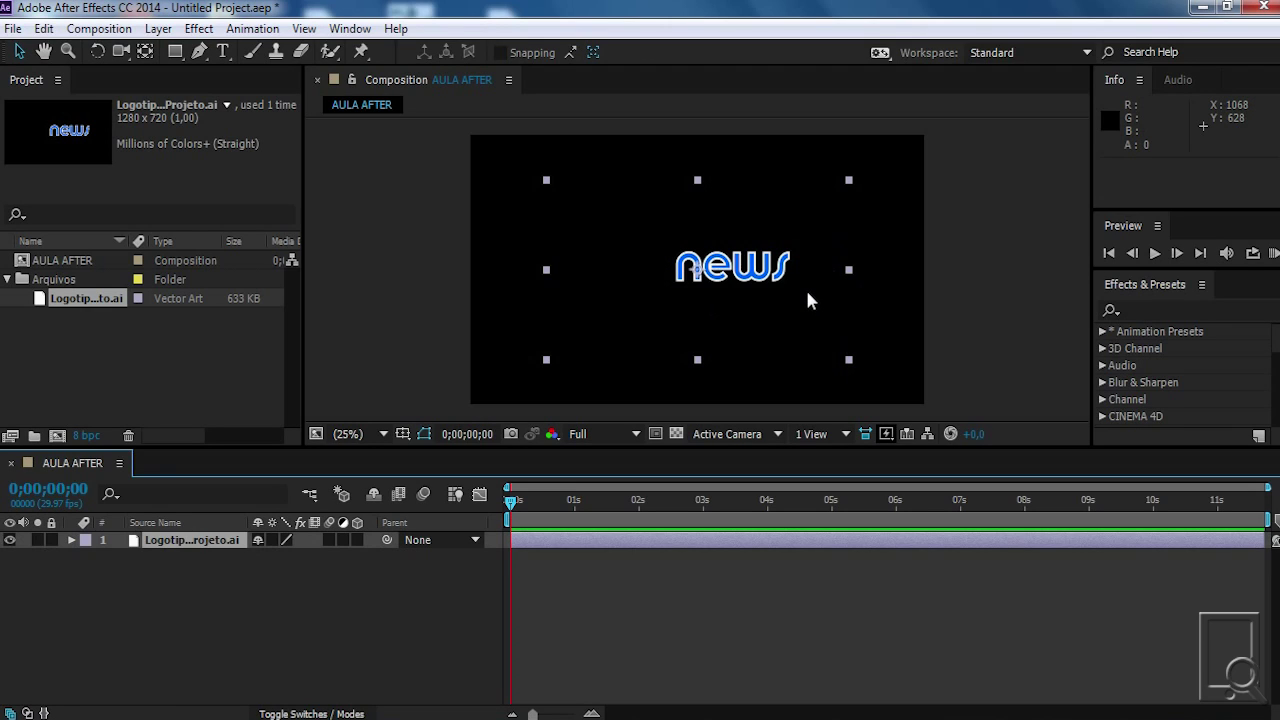
click(692, 608)
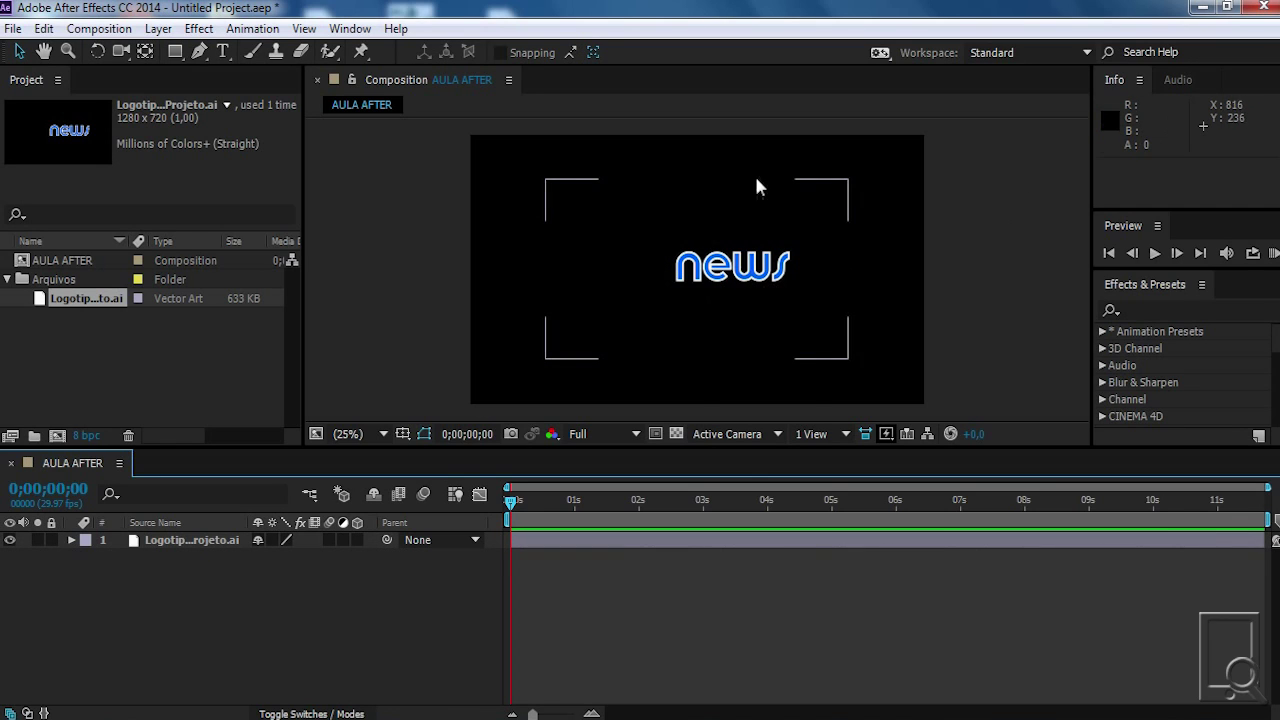
Turn the composition viewer's transparency grid on and off to check the area behind the logo
click(676, 434)
click(676, 434)
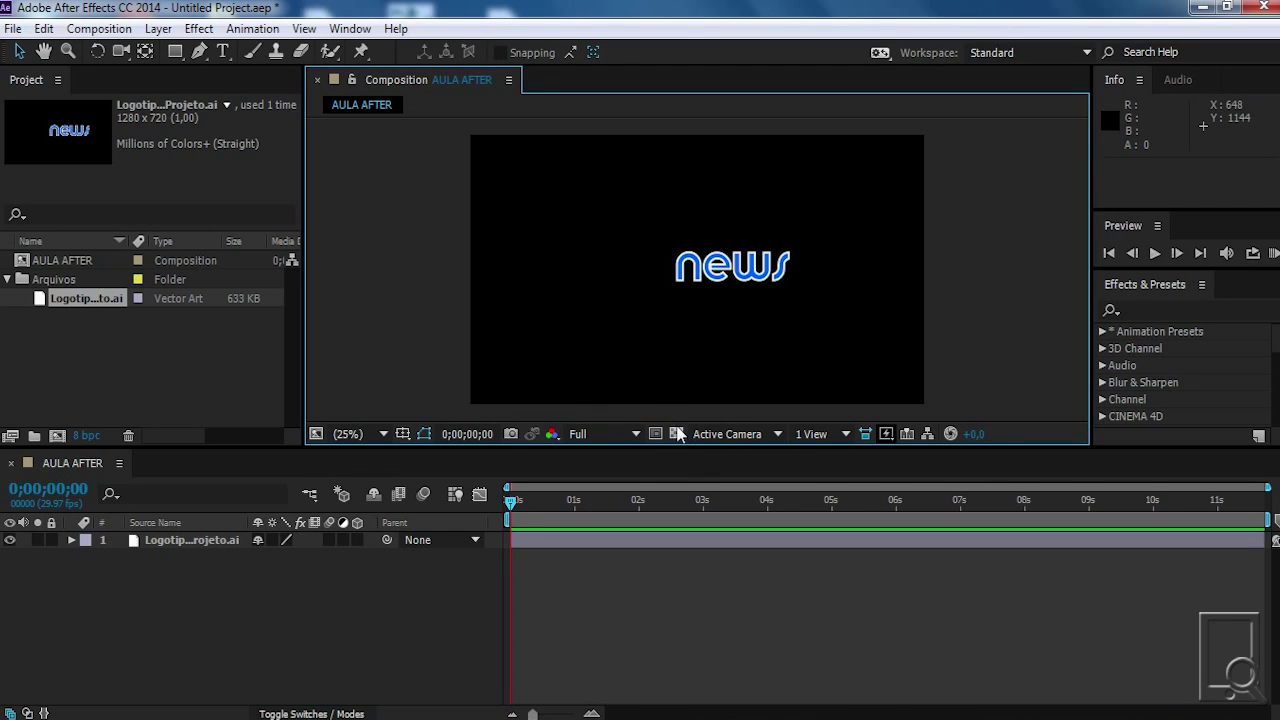
click(677, 434)
click(677, 434)
click(560, 576)
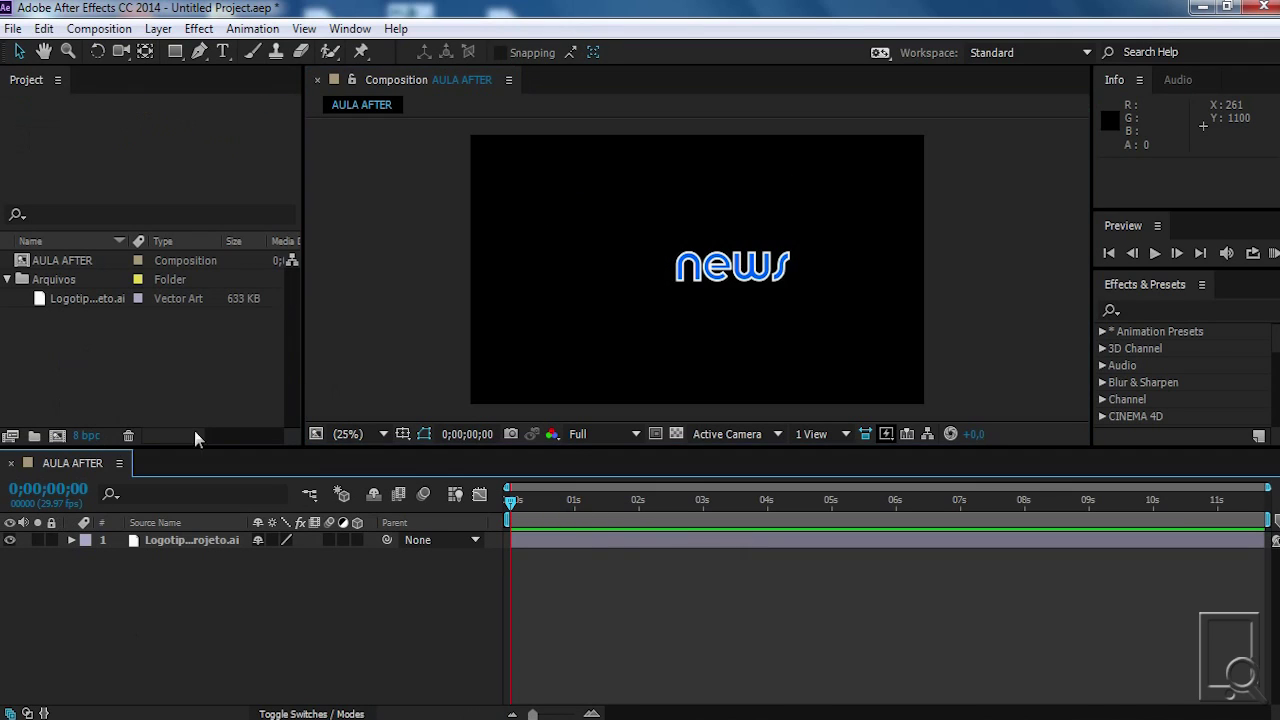
Create a composition-sized solid layer named FUNDO in bright green (R 60, G 255, B 0)
right_click(197, 604)
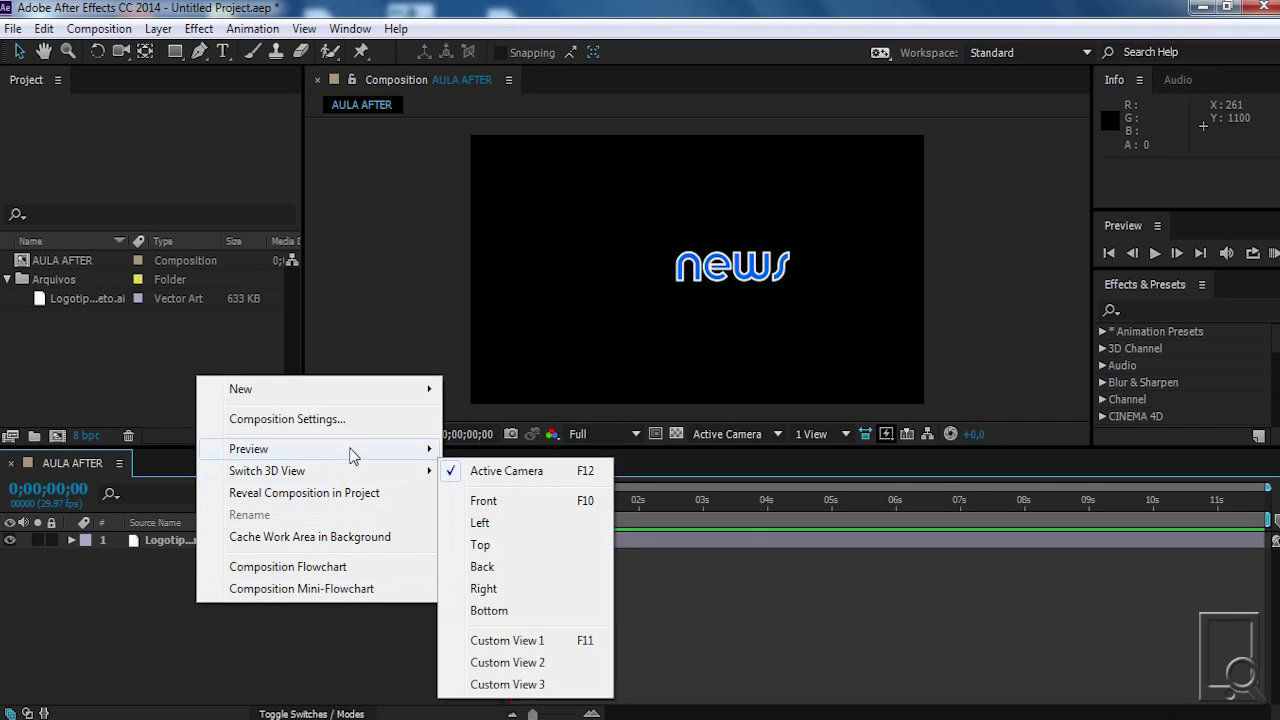
mouse_move(430, 392)
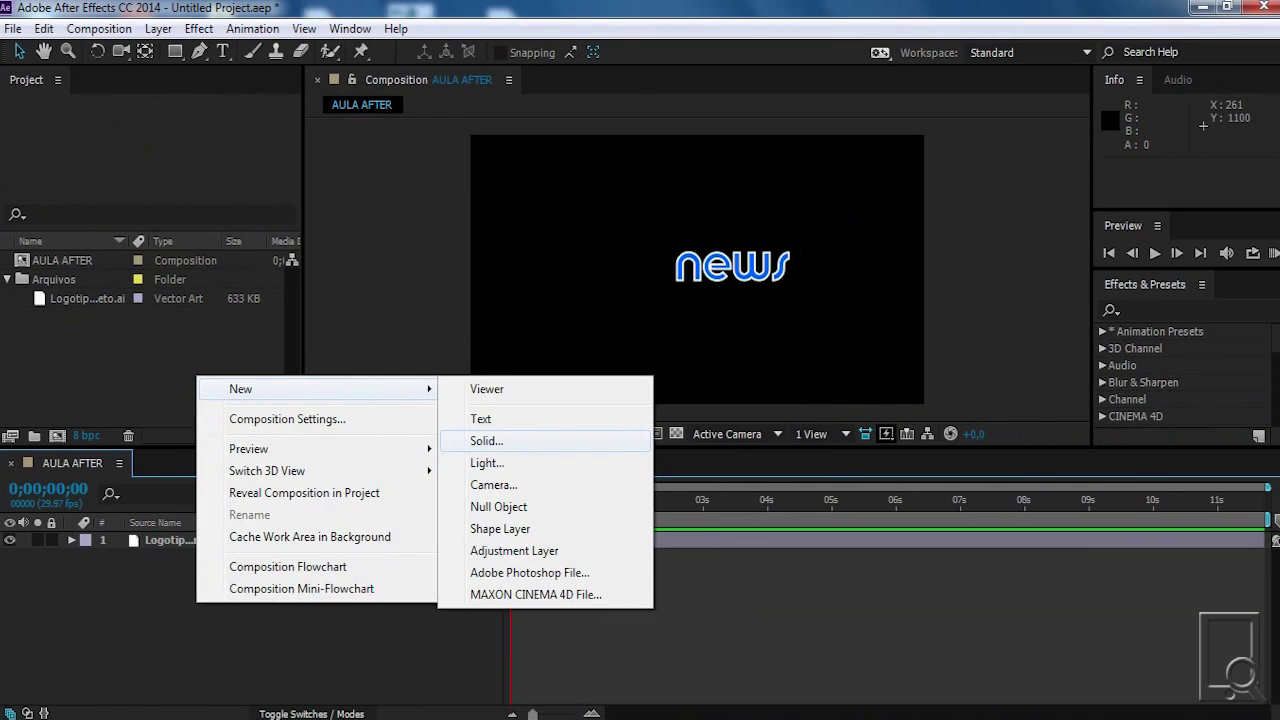
click(488, 441)
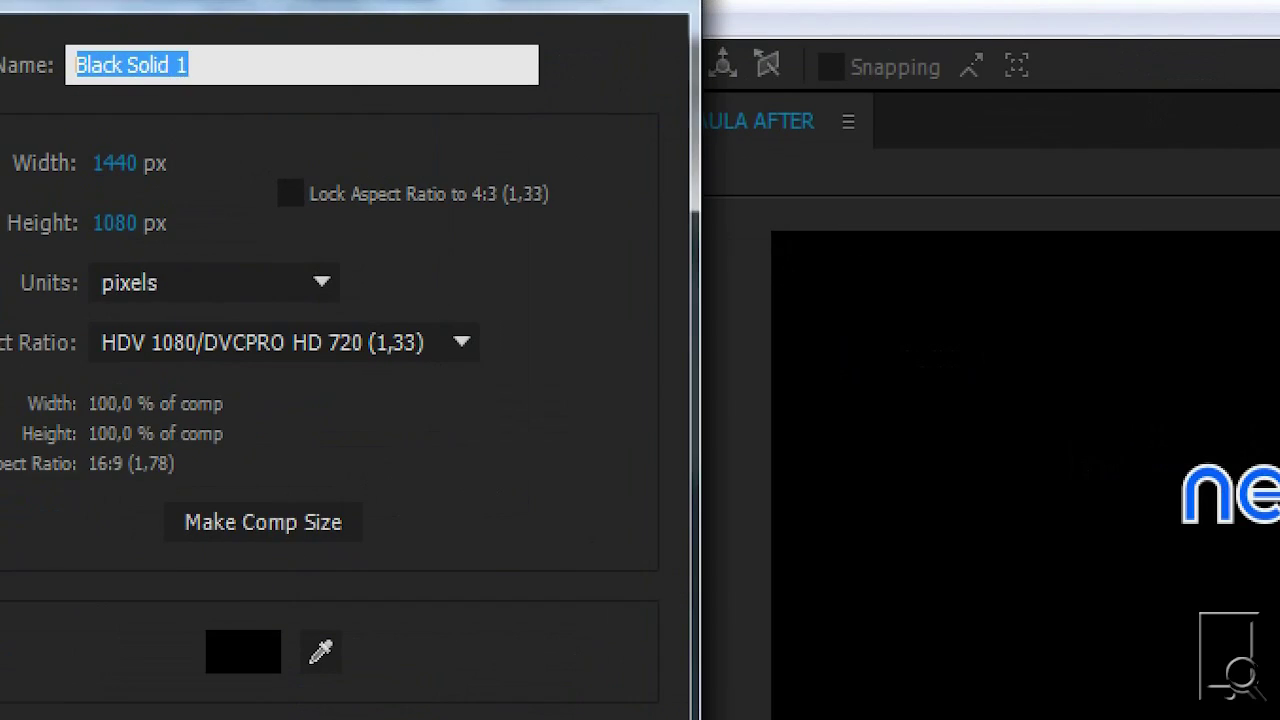
text(FUNDO)
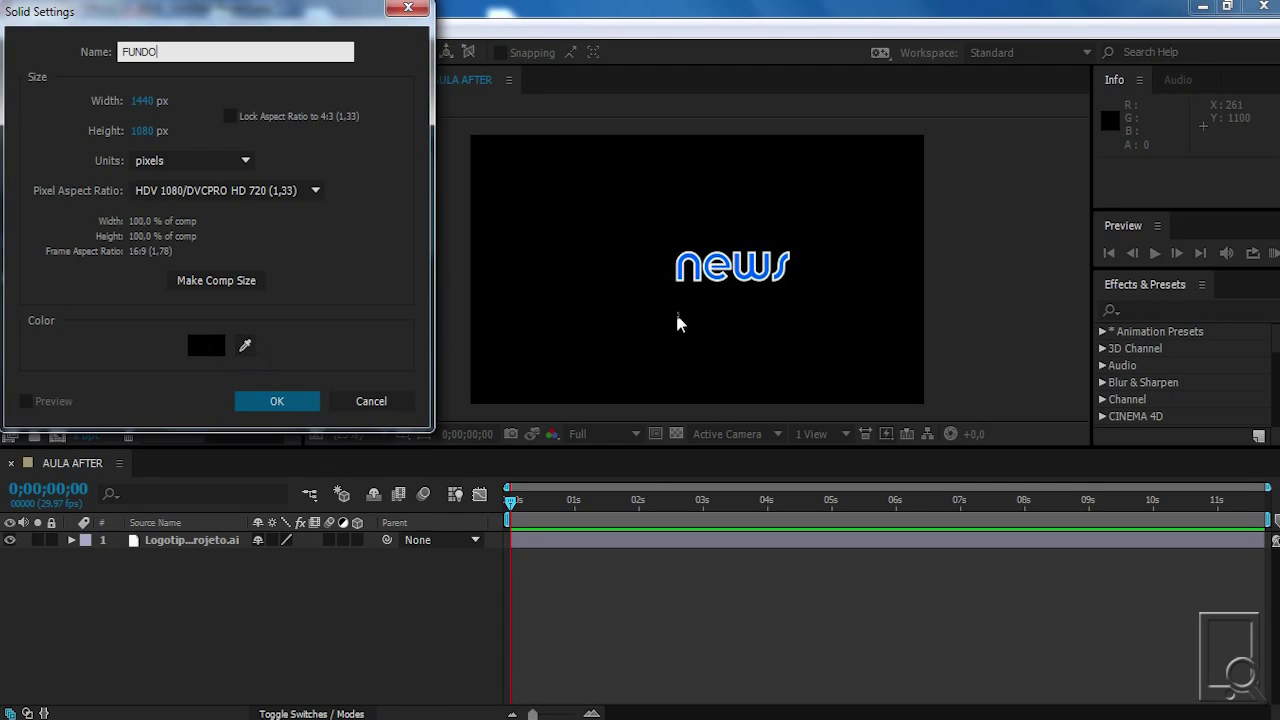
click(246, 347)
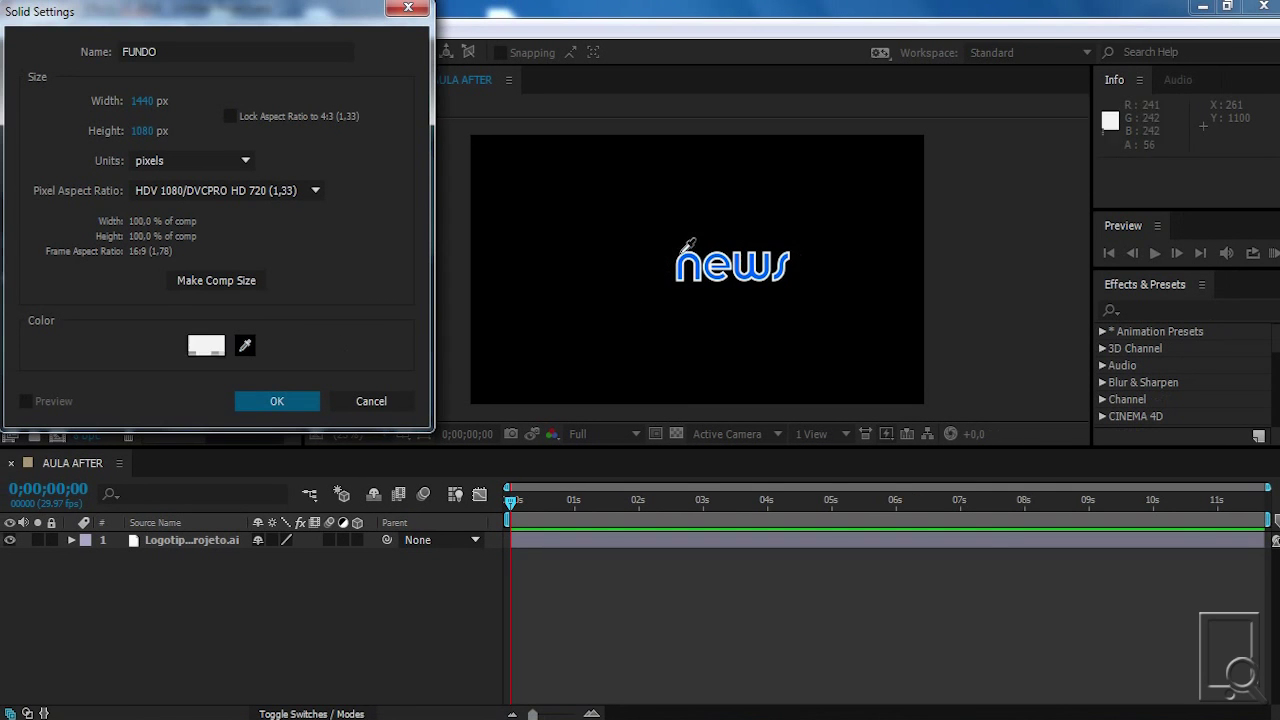
click(692, 255)
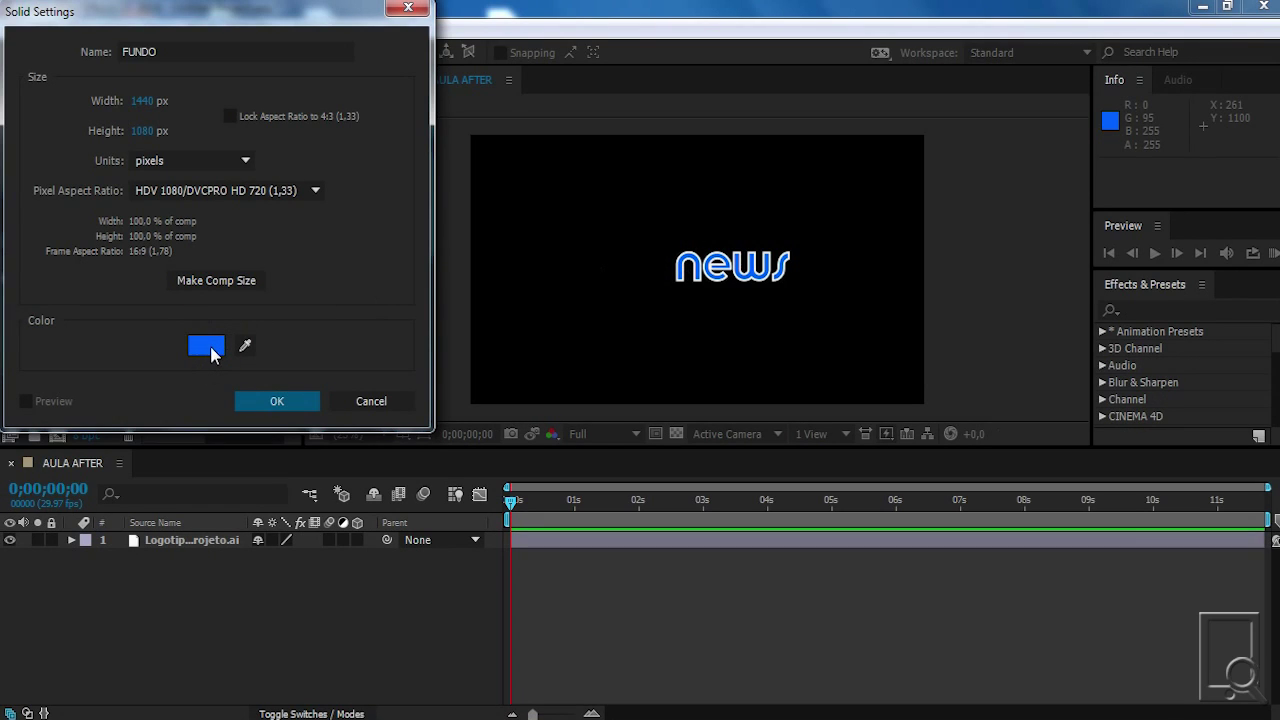
click(206, 346)
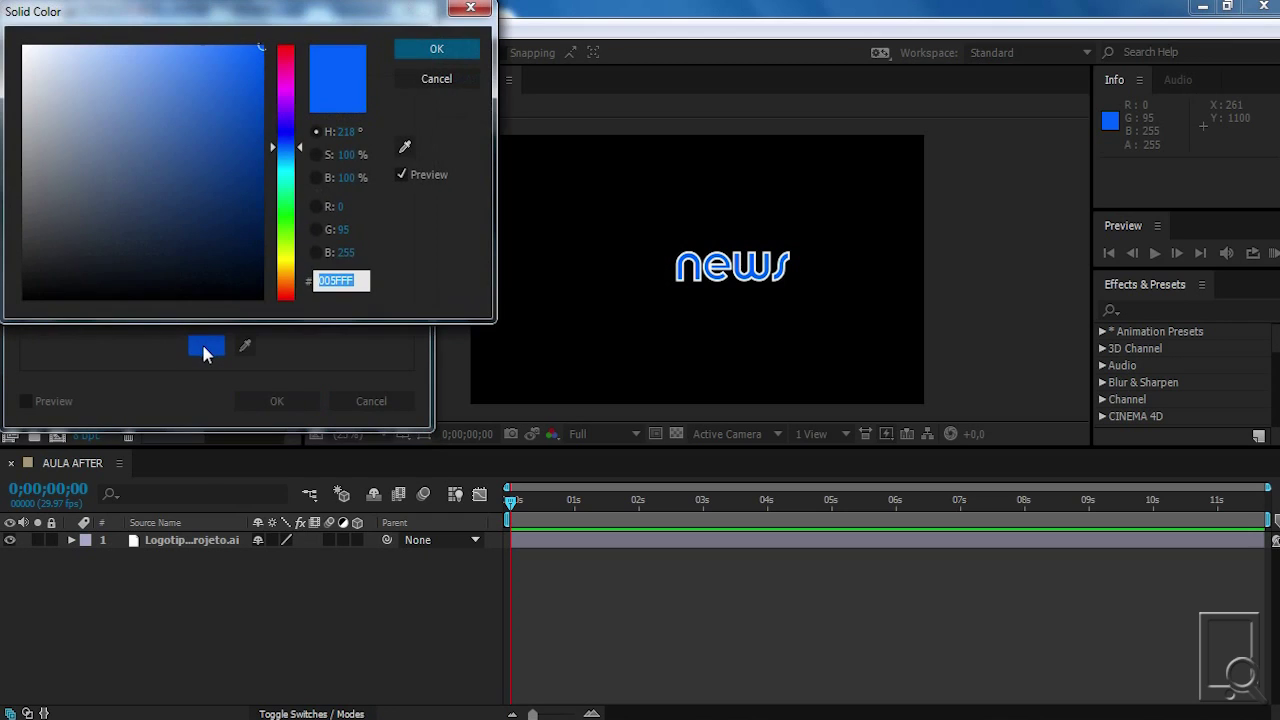
drag(285, 148, 295, 230)
click(440, 49)
click(277, 399)
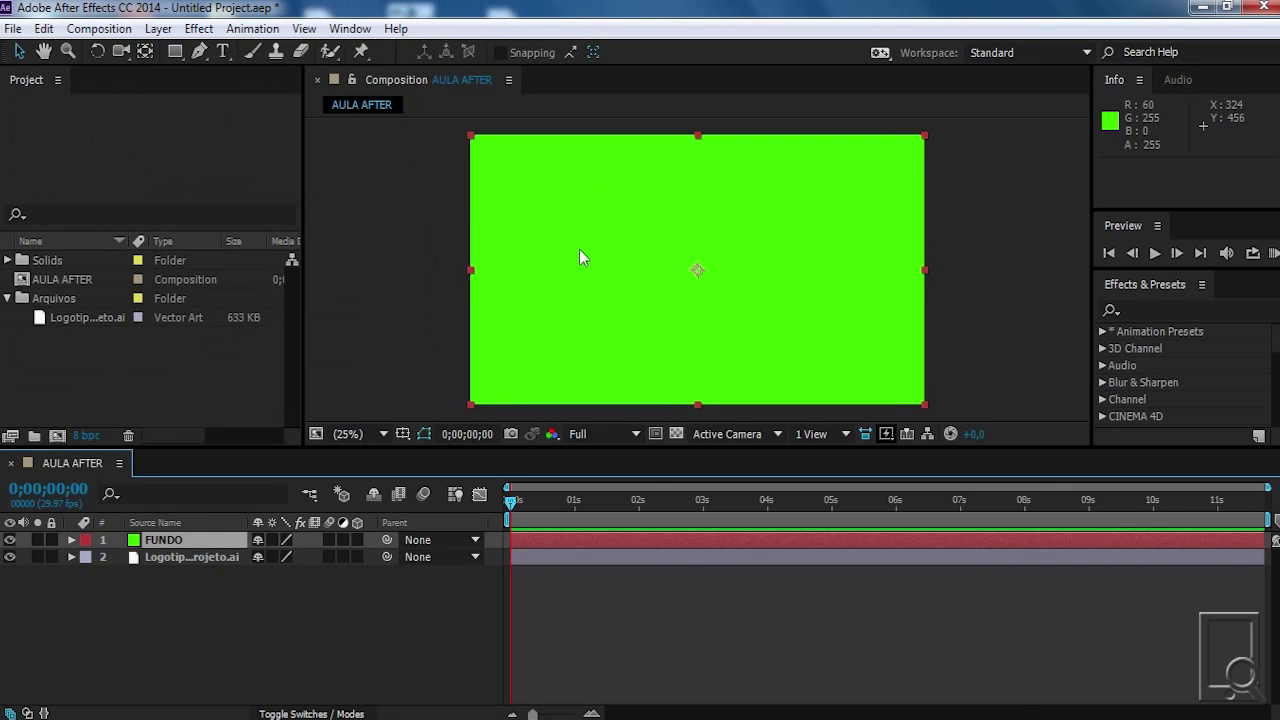
click(606, 615)
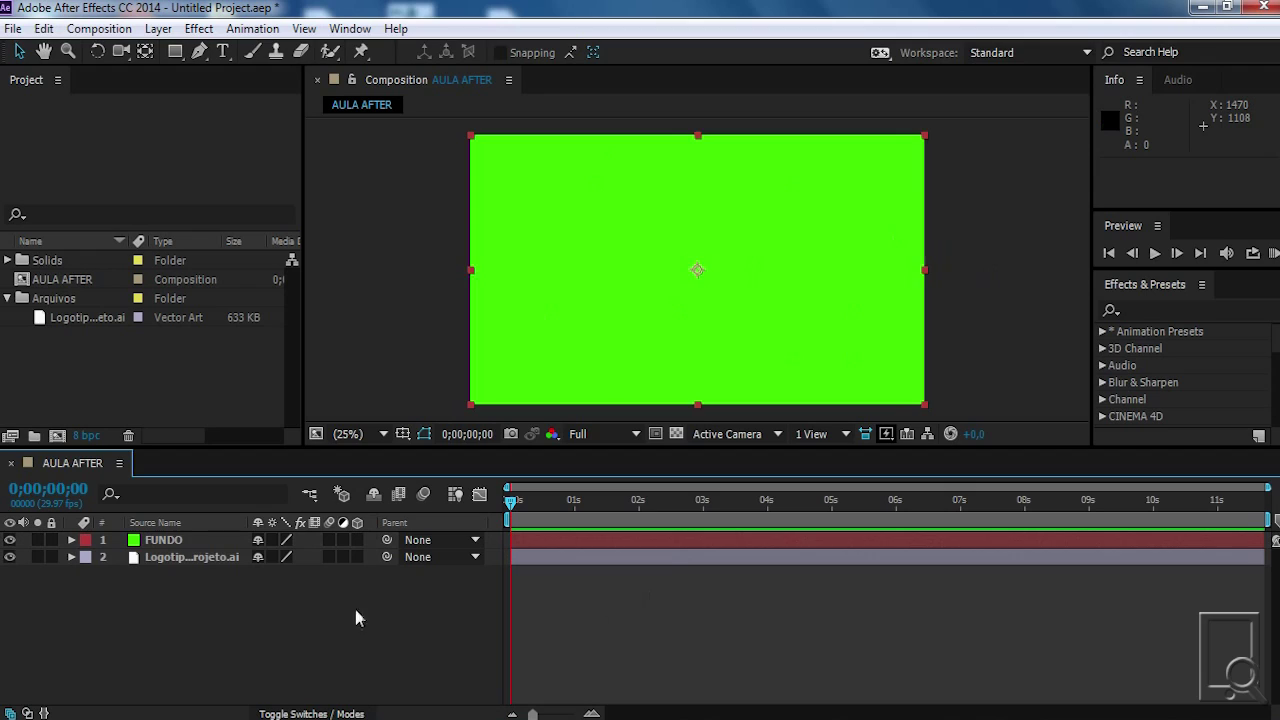
Hide the FUNDO layer to reveal the logo beneath it, and make it visible again
click(192, 555)
click(198, 628)
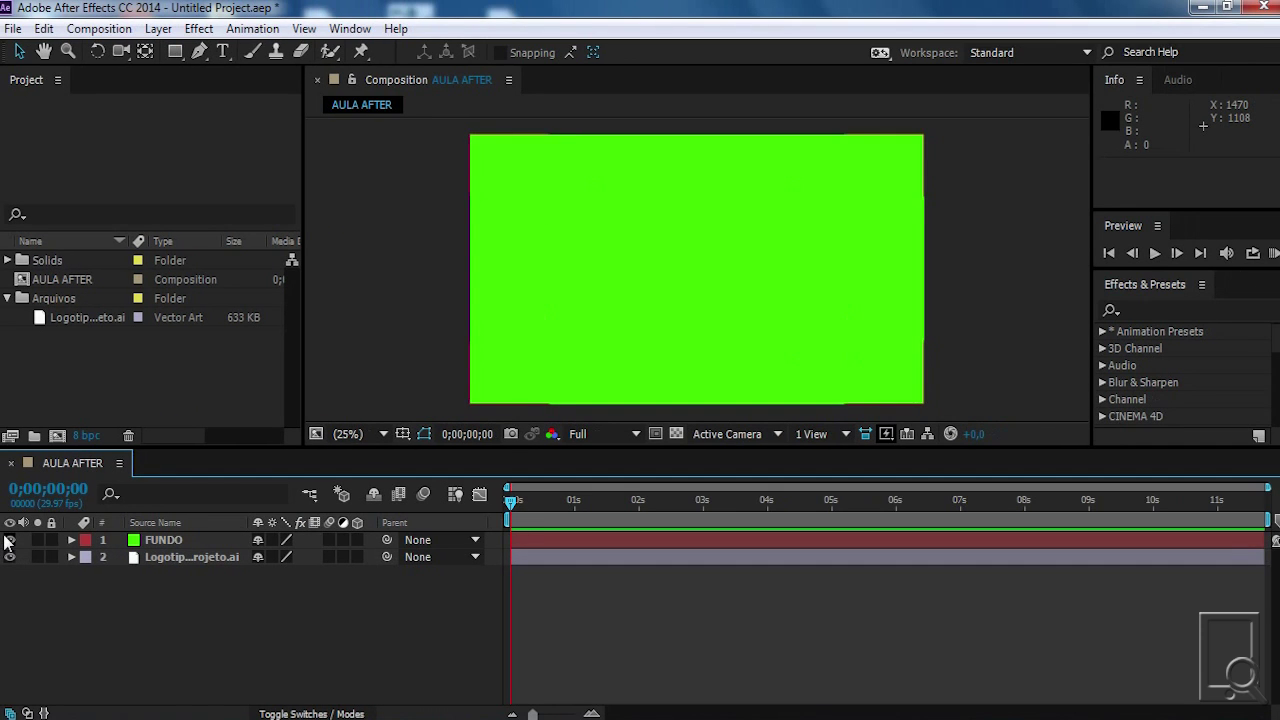
click(10, 540)
click(10, 540)
click(172, 541)
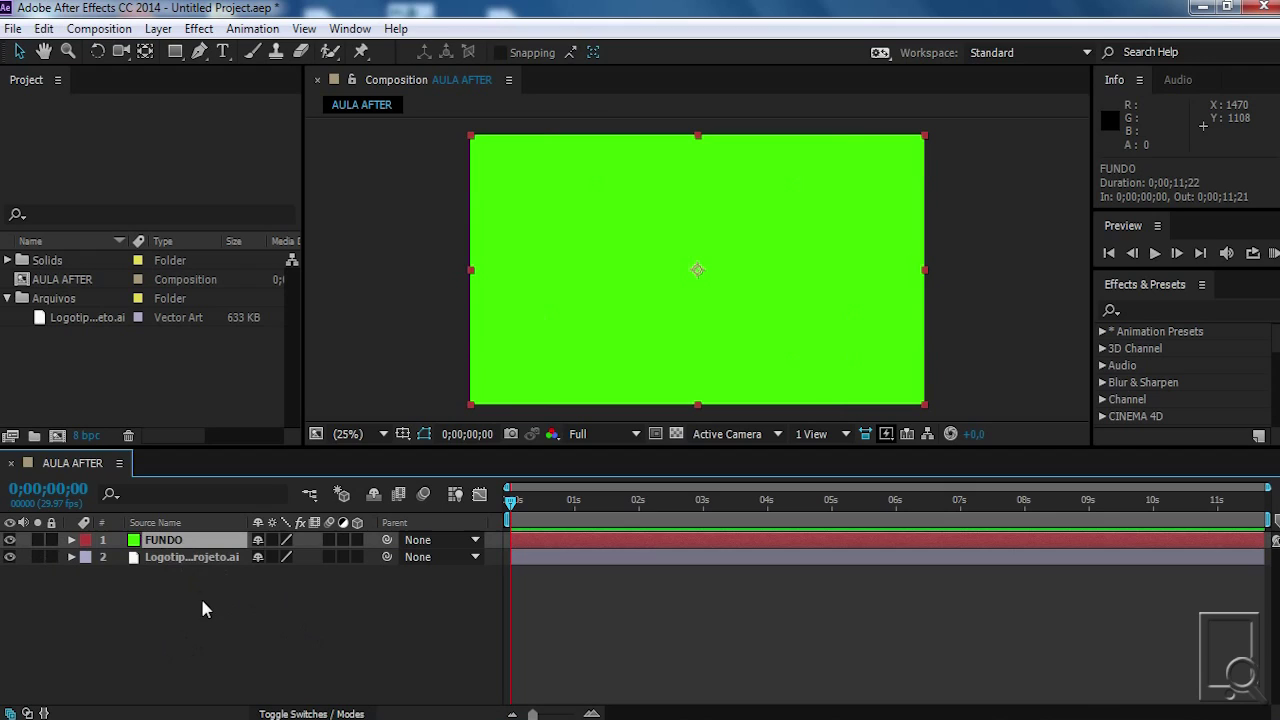
click(204, 558)
click(189, 542)
click(9, 540)
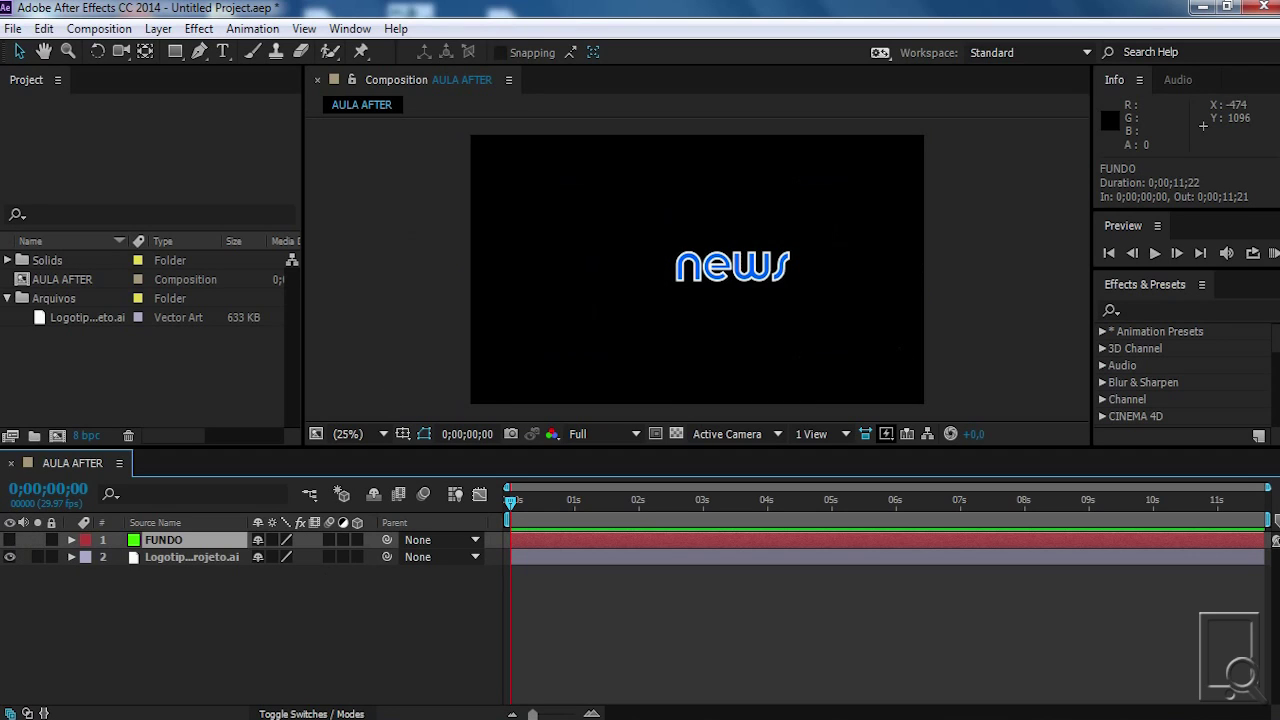
click(9, 540)
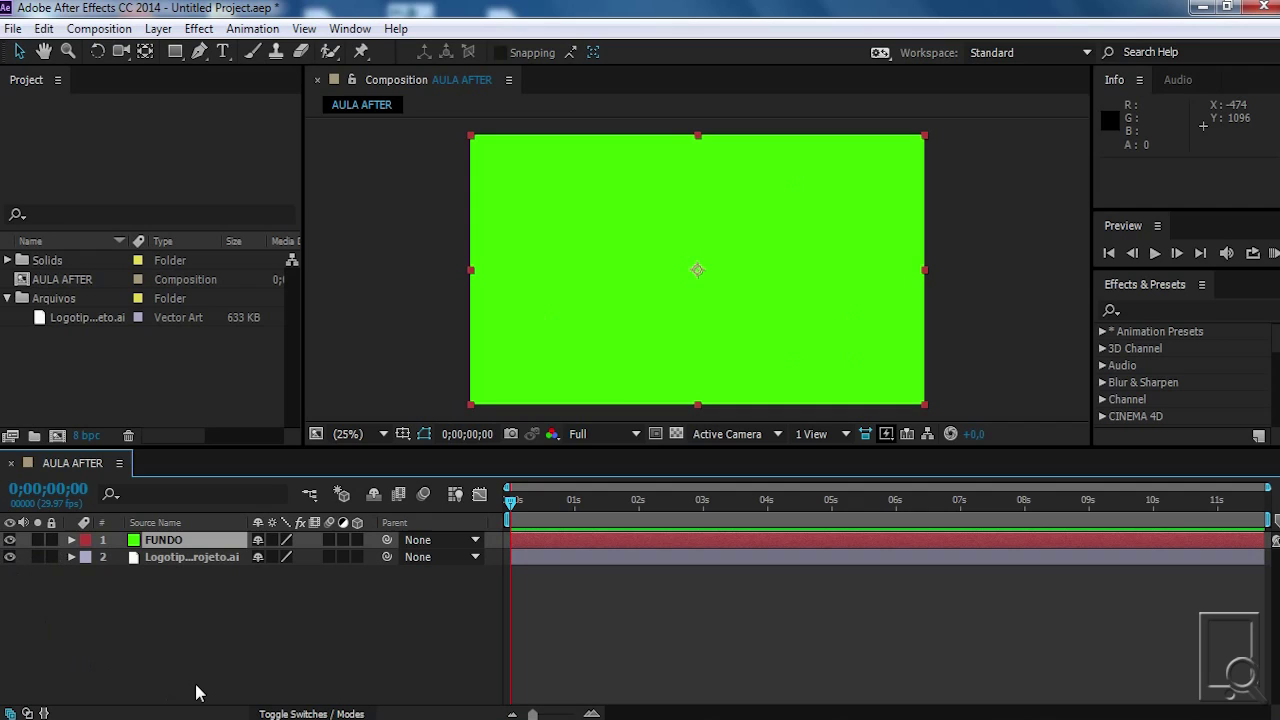
Solo the FUNDO layer and the logo layer in turn, and switch both solos off again
click(39, 540)
click(38, 540)
click(197, 558)
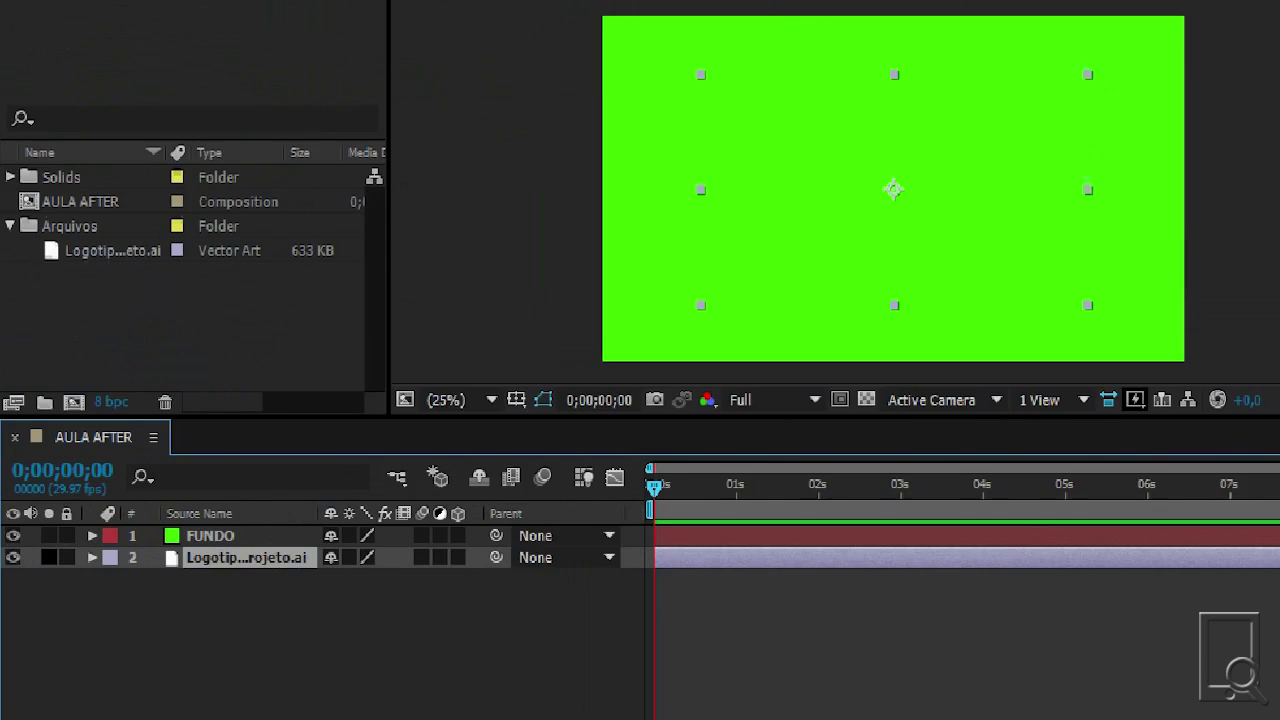
click(39, 557)
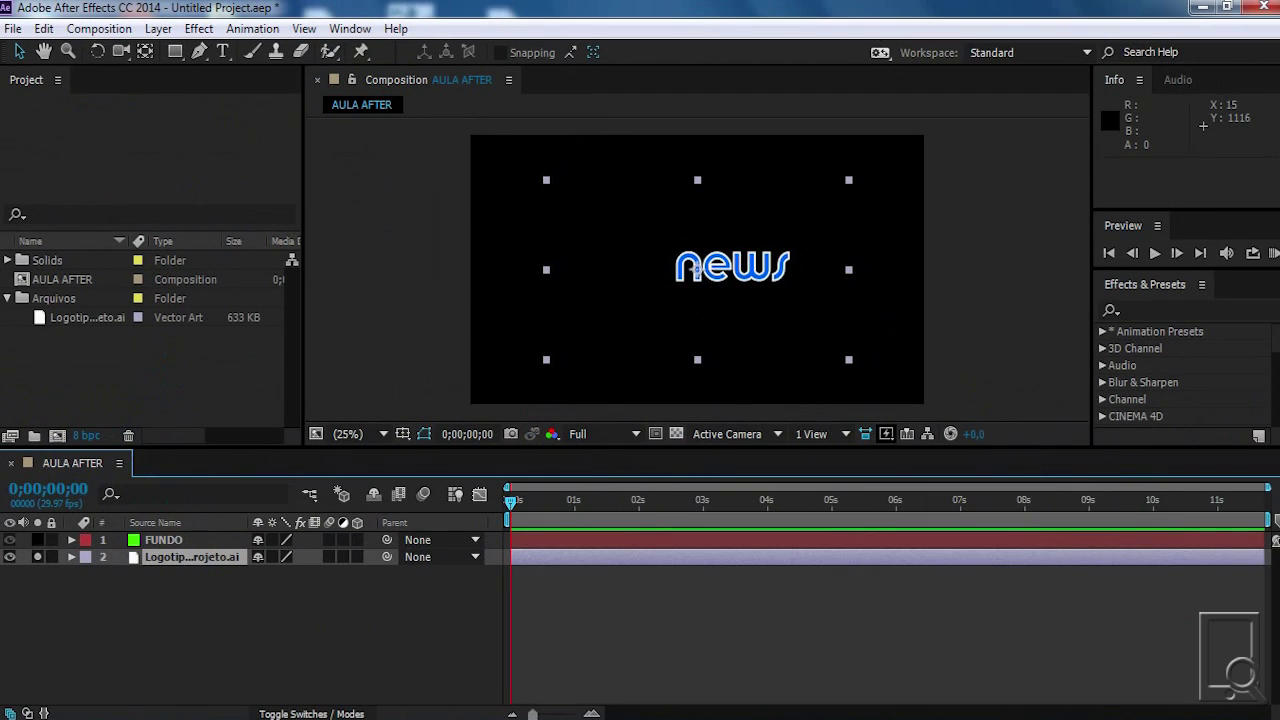
click(38, 541)
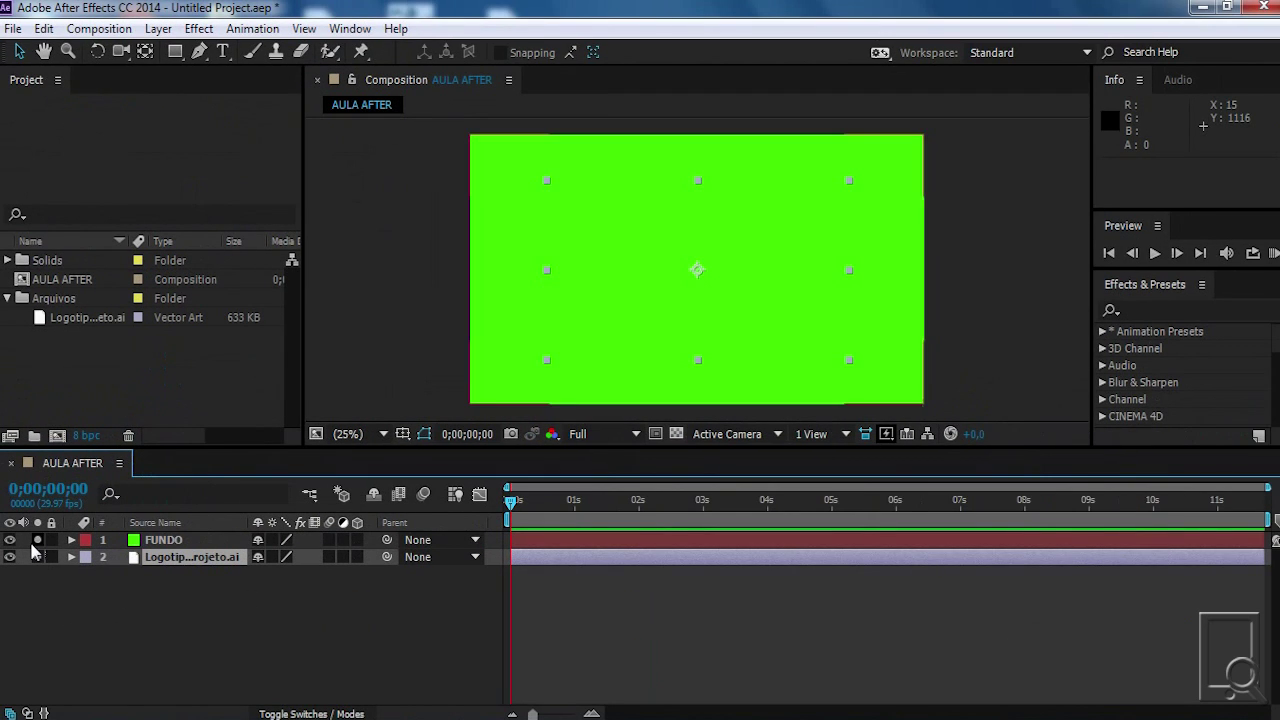
click(38, 558)
click(38, 541)
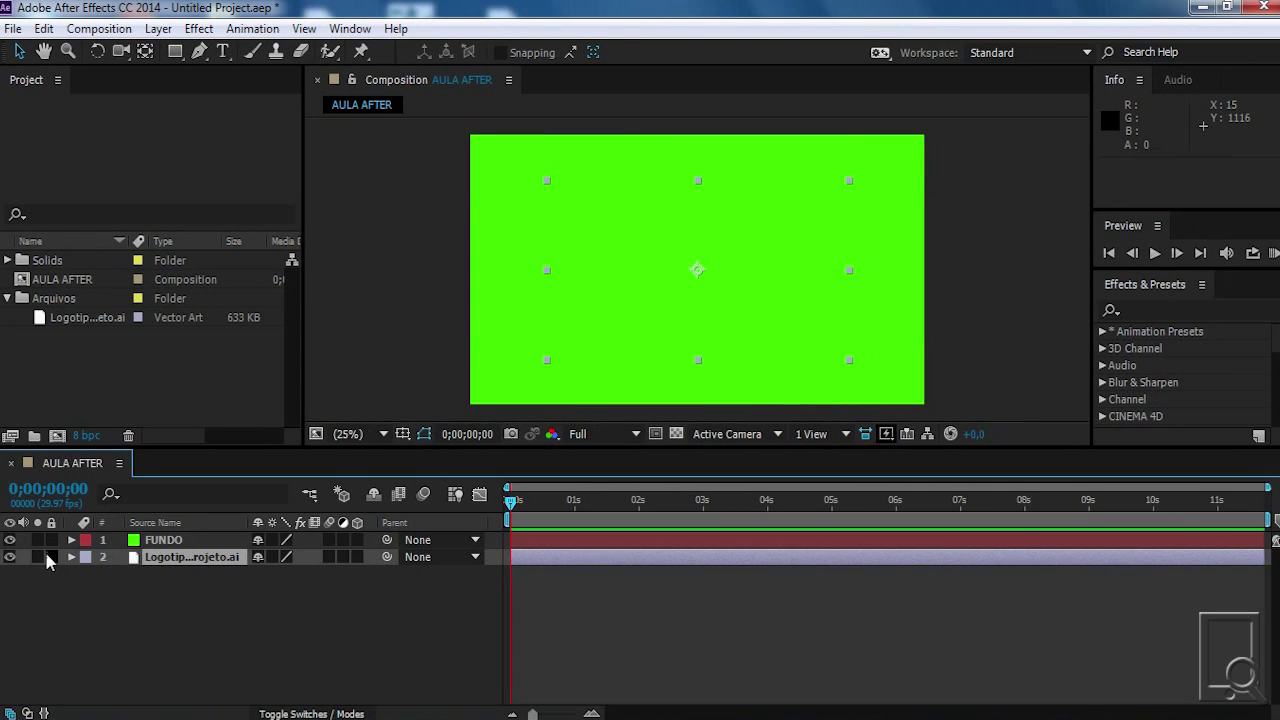
Lock the logo layer, try to select it, and unlock it again
click(105, 591)
click(196, 559)
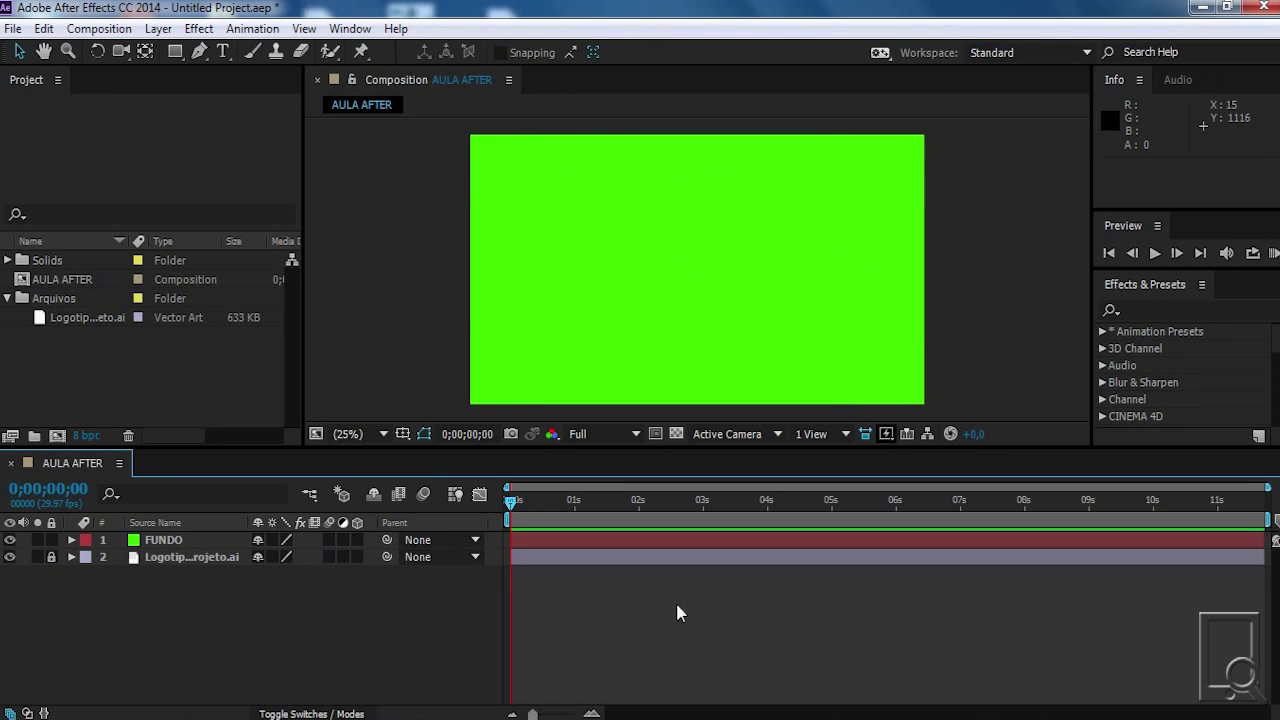
click(143, 556)
click(873, 559)
click(52, 557)
Move the FUNDO layer below the logo layer in the stacking order
click(197, 541)
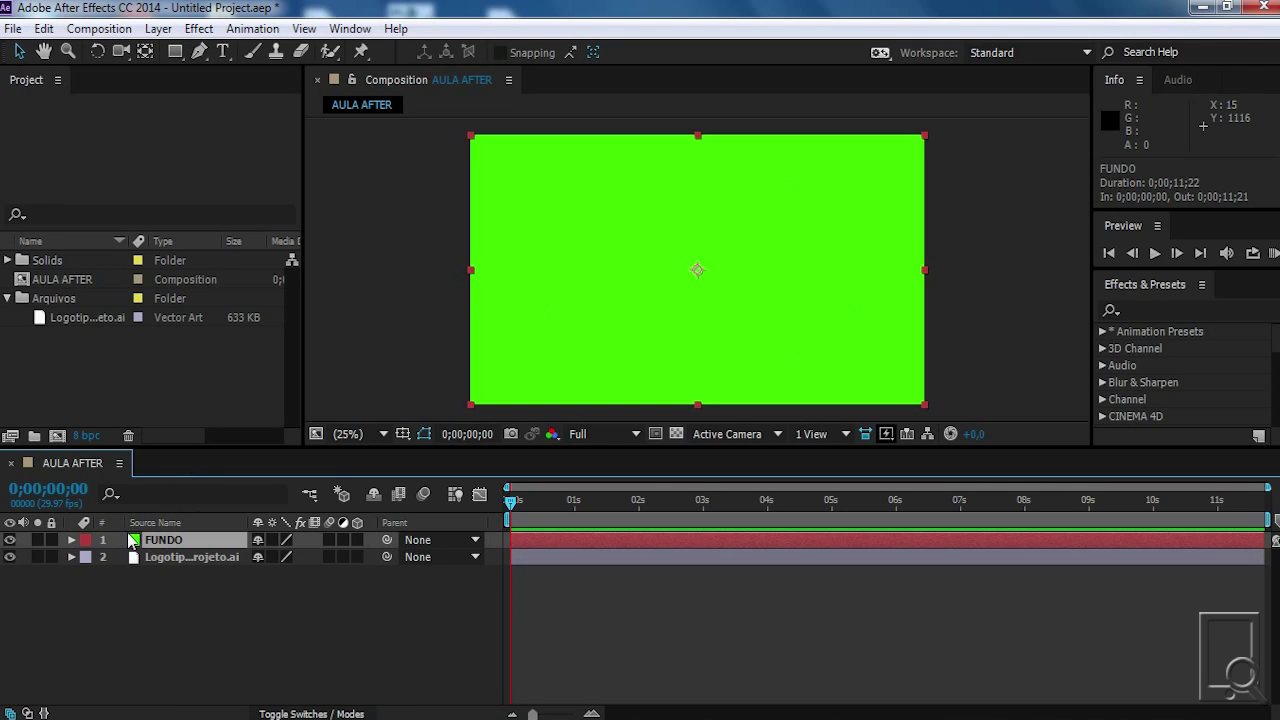
mouse_move(155, 545)
mouse_down()
mouse_move(171, 566)
mouse_move(158, 567)
mouse_up()
click(140, 545)
click(152, 560)
scroll(592, 346, up, 3)
scroll(577, 346, down, 3)
click(378, 612)
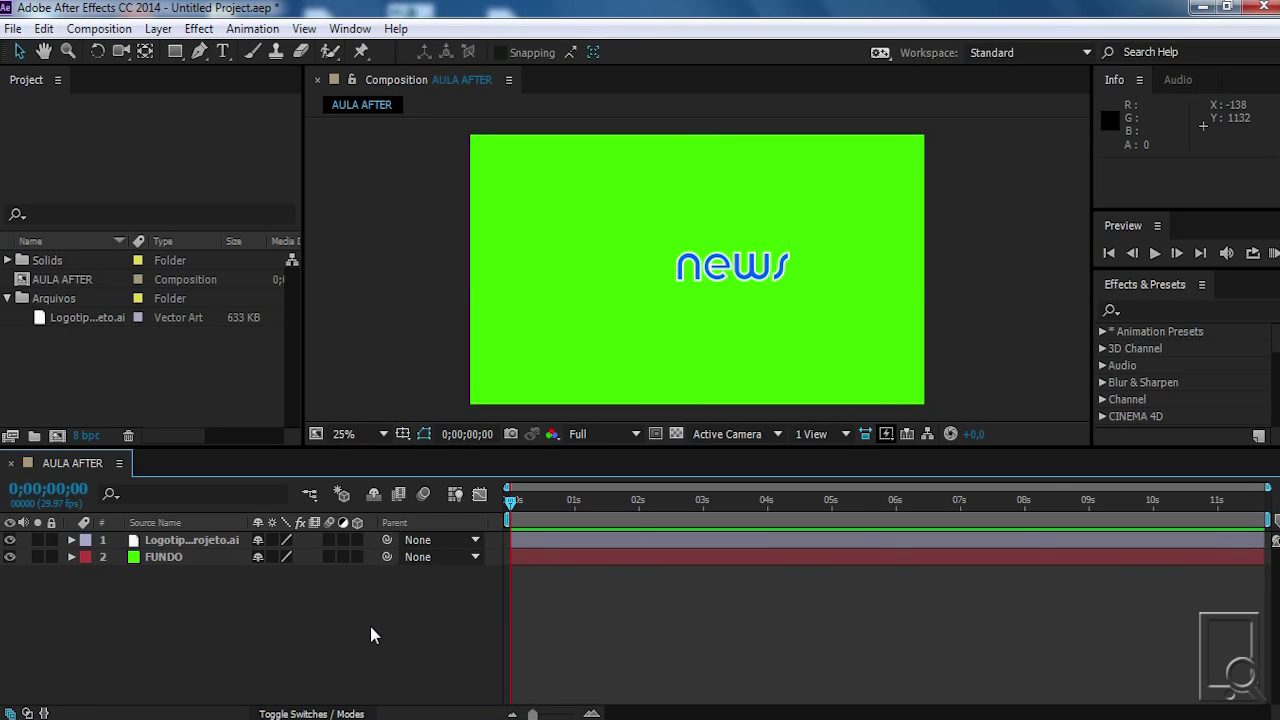
Hide the FUNDO layer and turn on the composition viewer's transparency grid
click(432, 147)
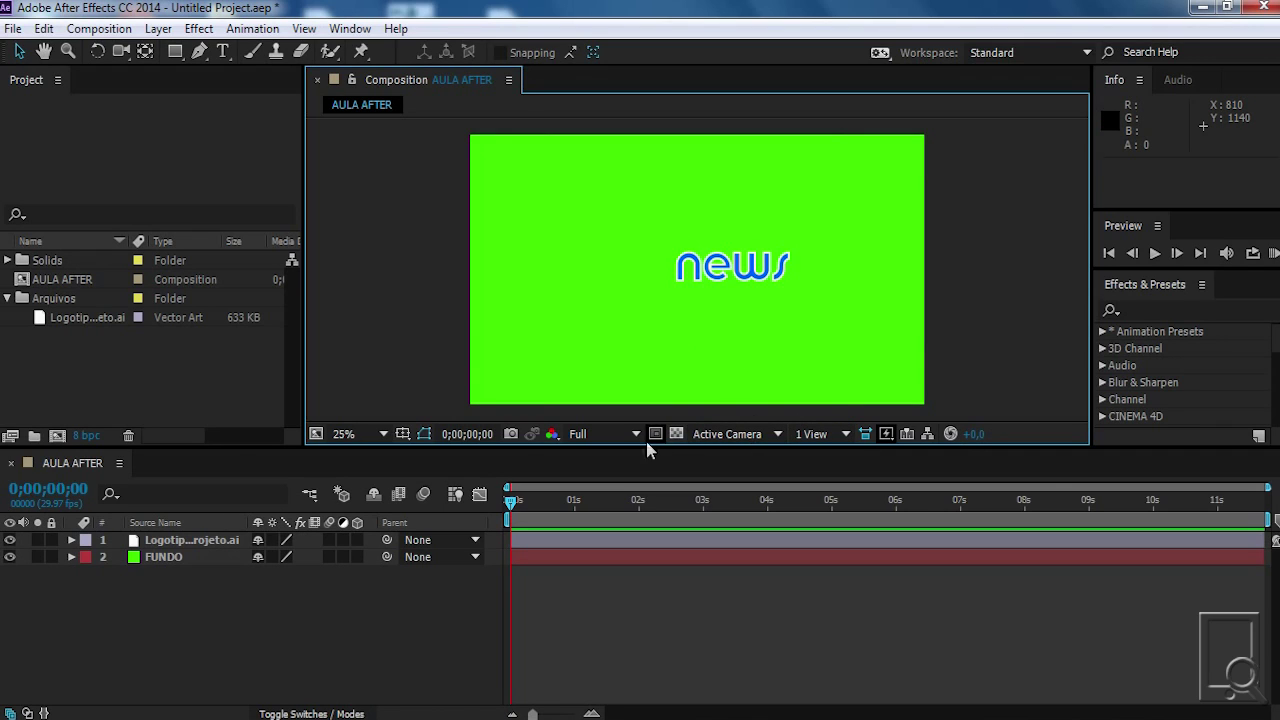
click(10, 557)
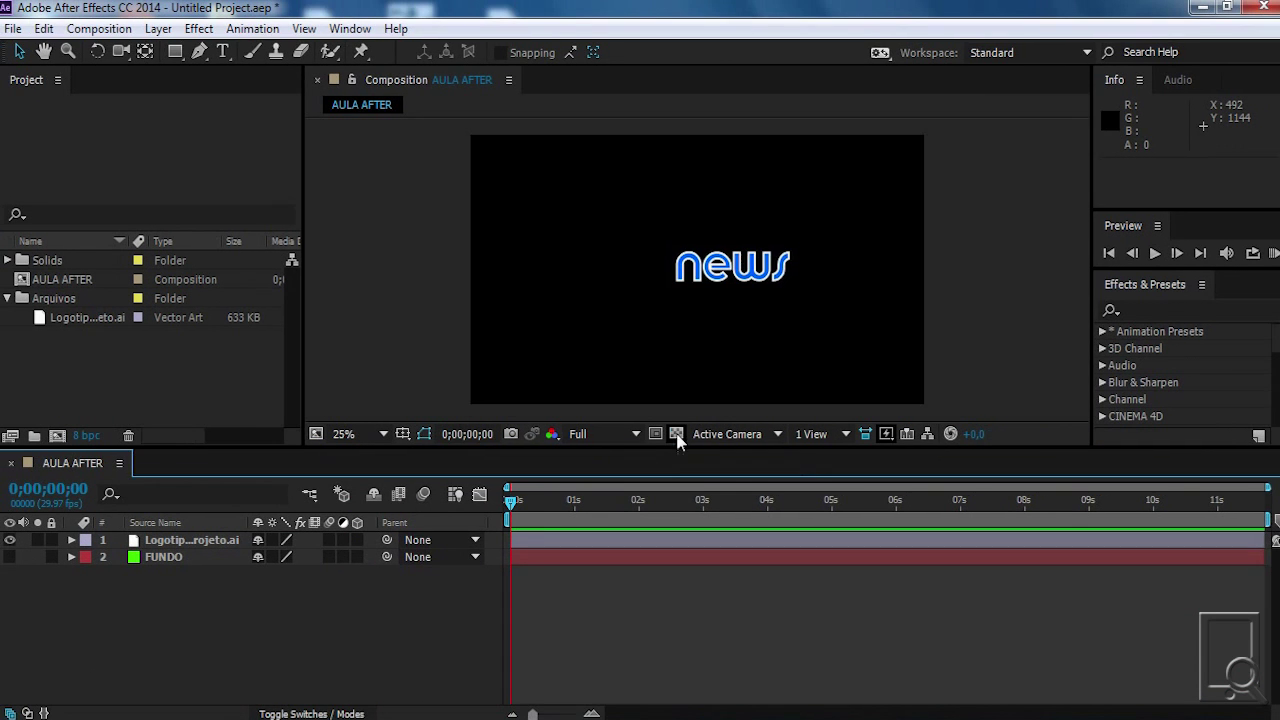
click(676, 431)
click(676, 434)
click(676, 434)
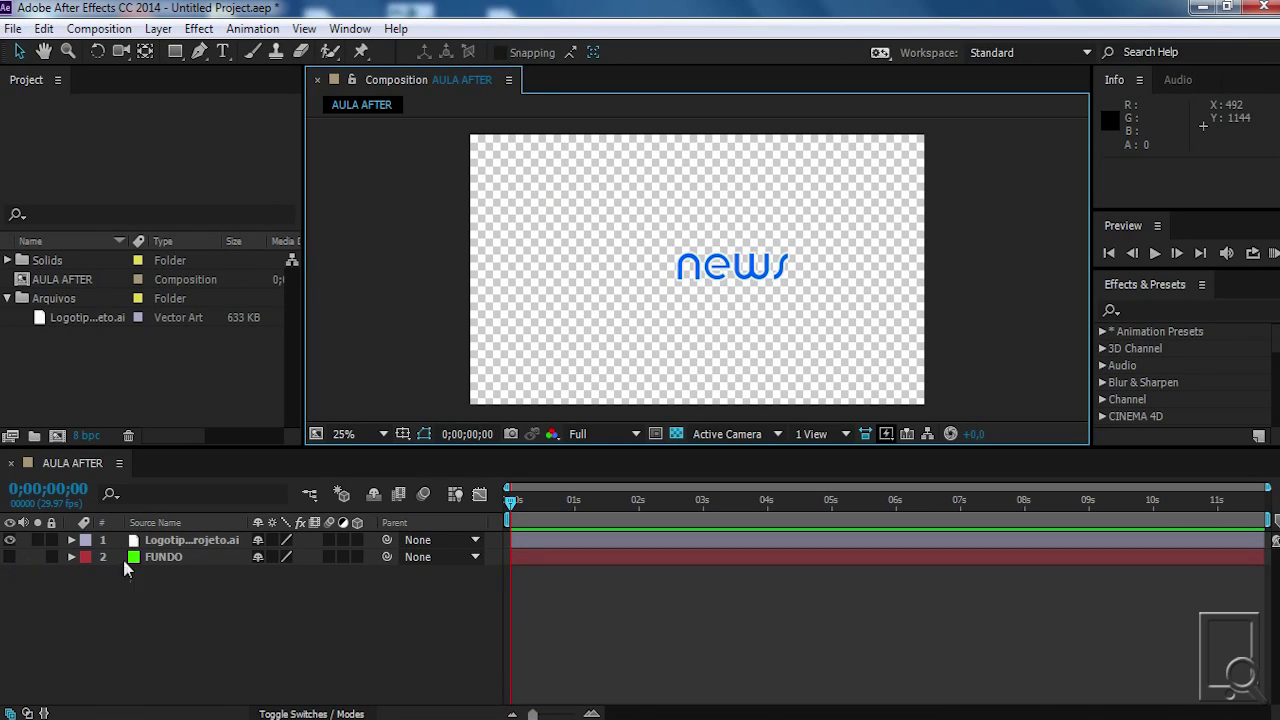
Select the hidden FUNDO layer and compare the logo with the transparency grid off and on, leaving the grid off
click(158, 557)
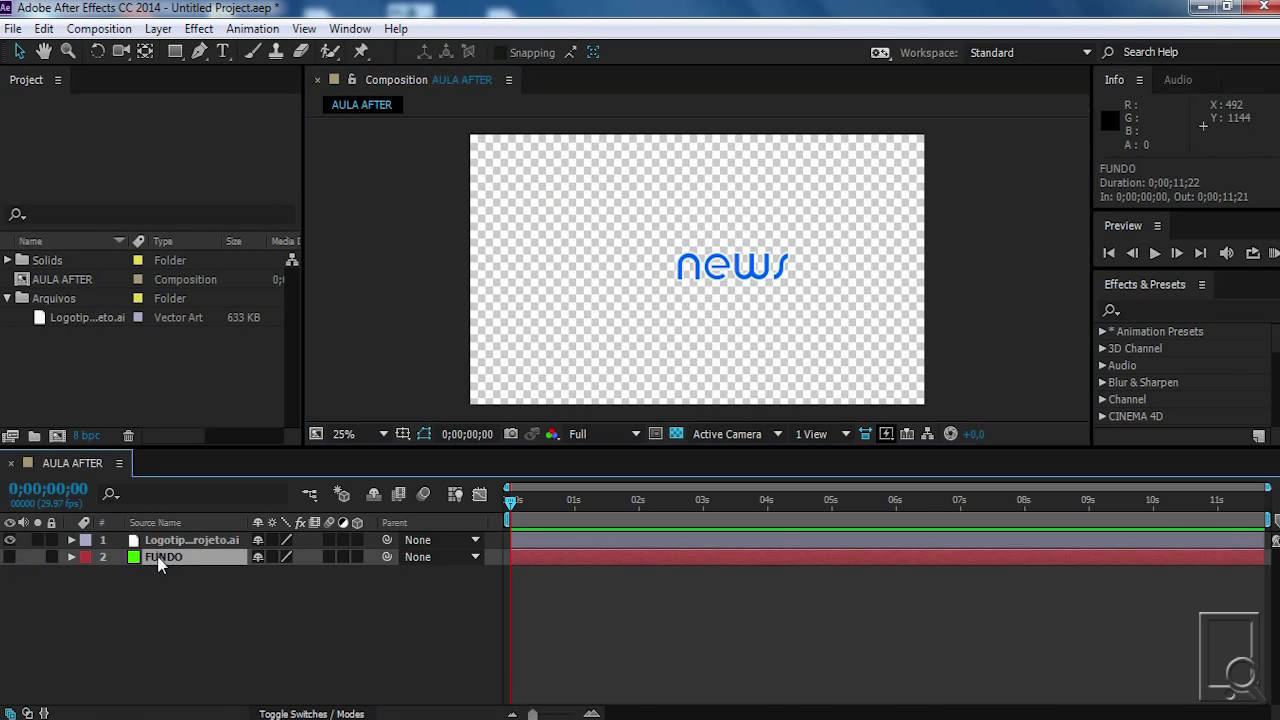
click(676, 434)
key(period)
key(period)
key(comma)
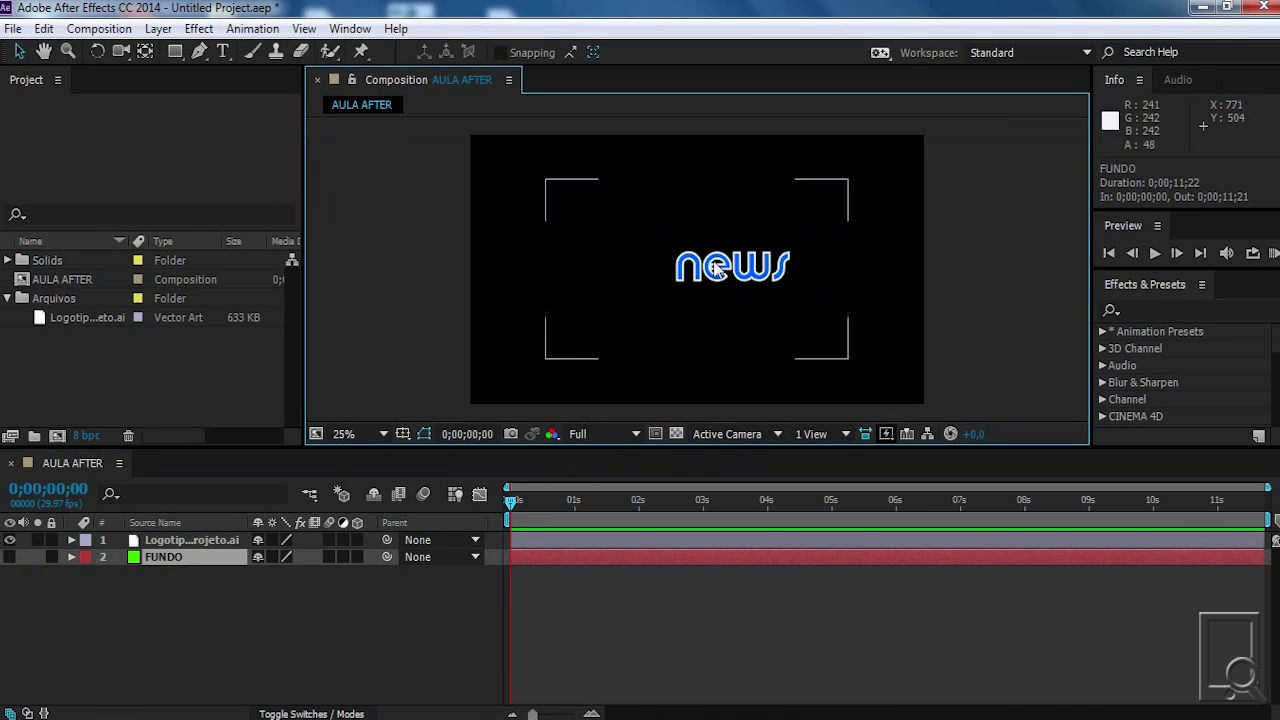
click(677, 434)
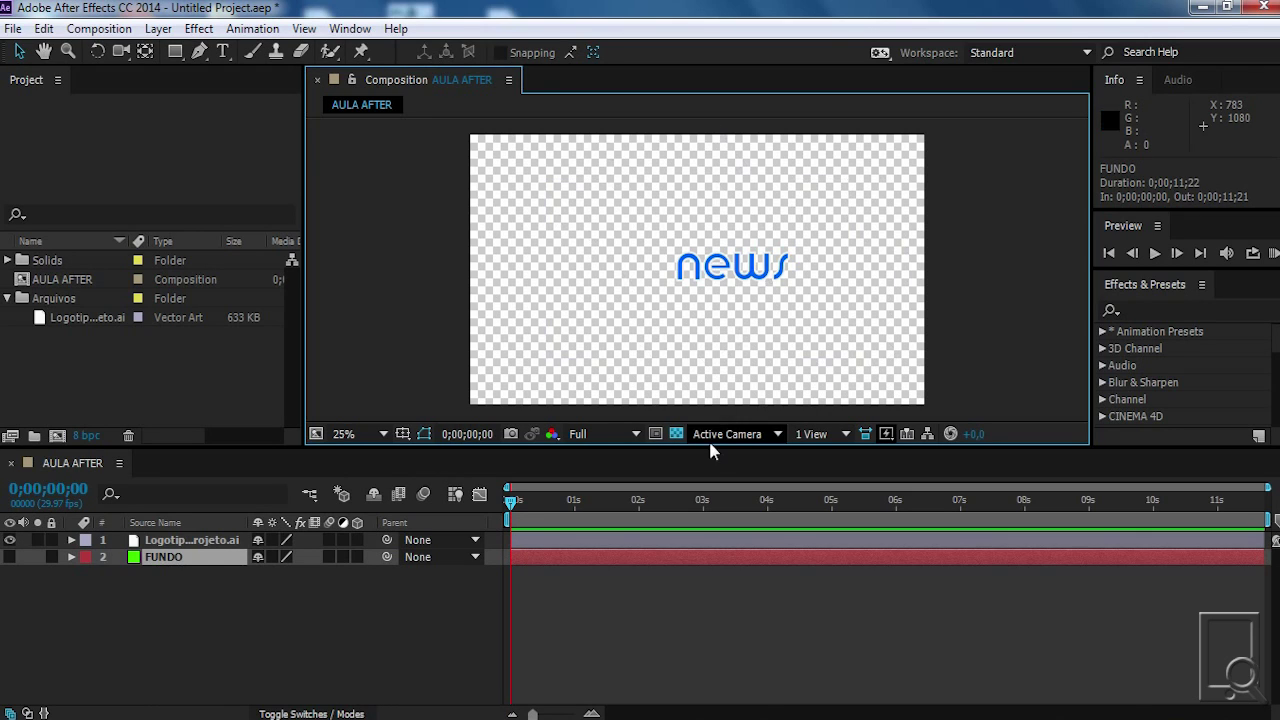
click(676, 434)
Set the composition viewer's magnification to 12.5% and then to 400%
click(366, 436)
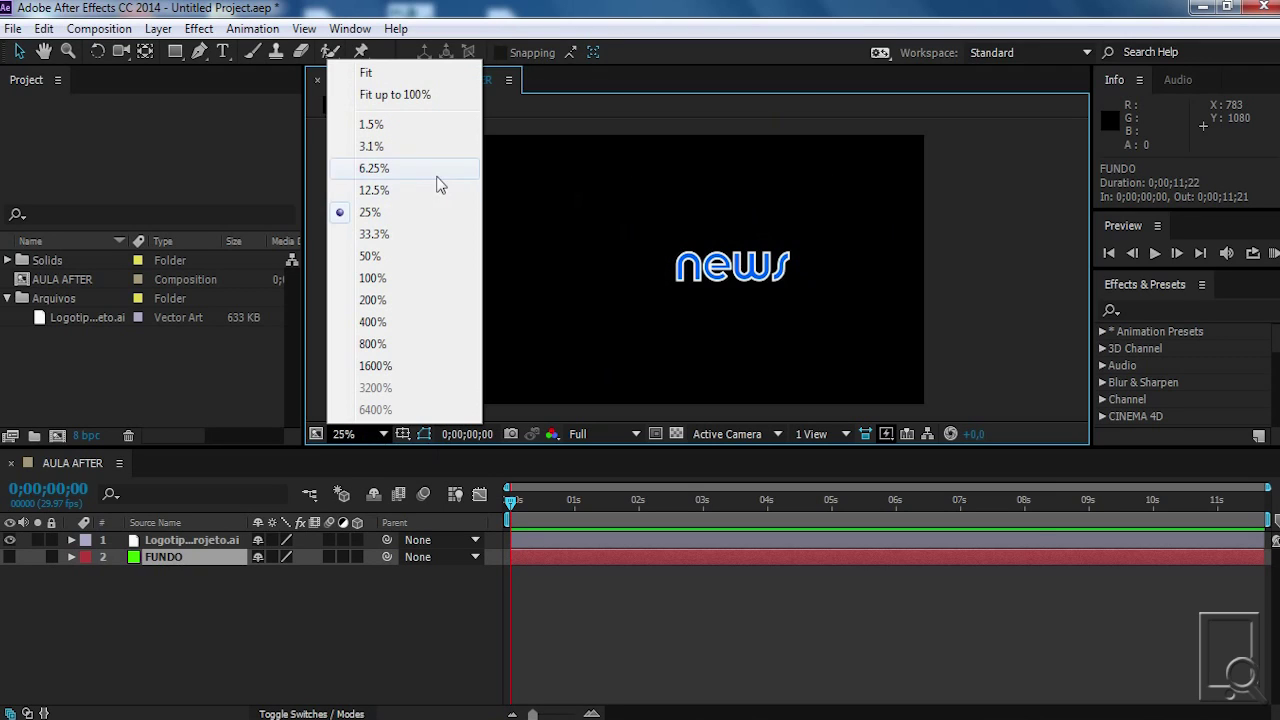
click(378, 190)
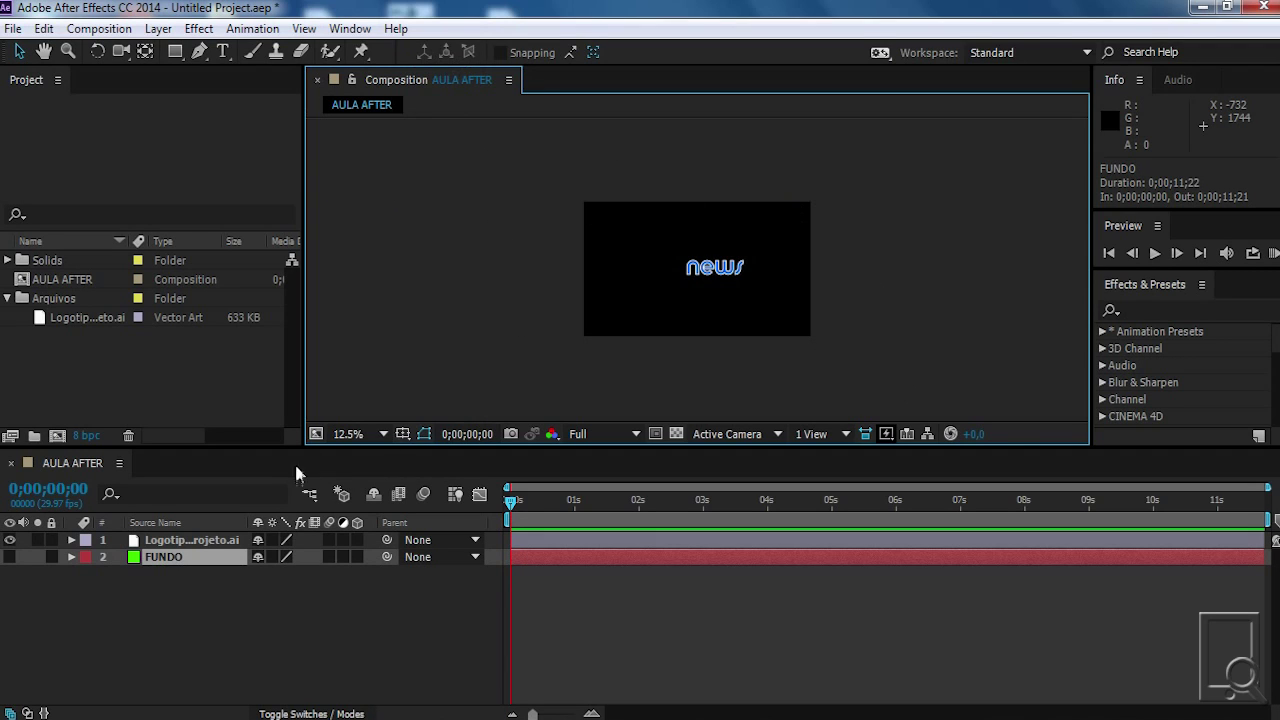
click(377, 433)
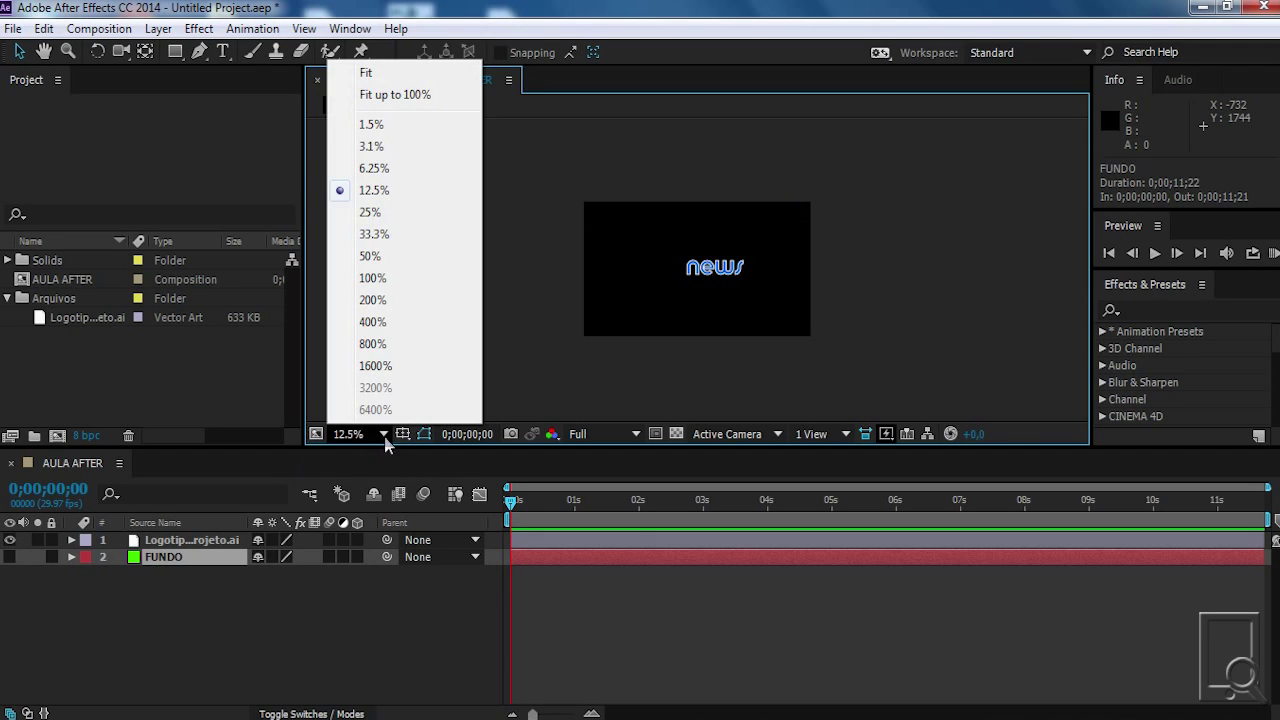
click(390, 322)
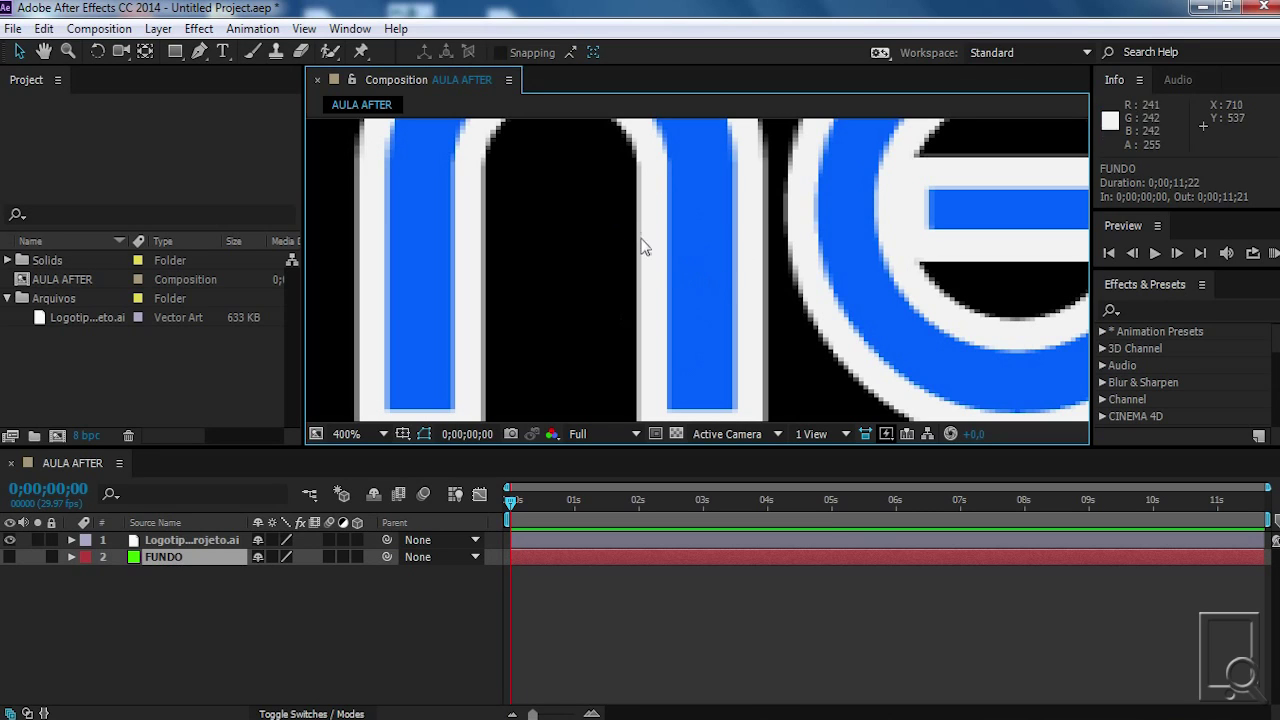
Zoom in and out on the logo in the composition viewer, ending with the Fit magnification
scroll(624, 249, down, 12)
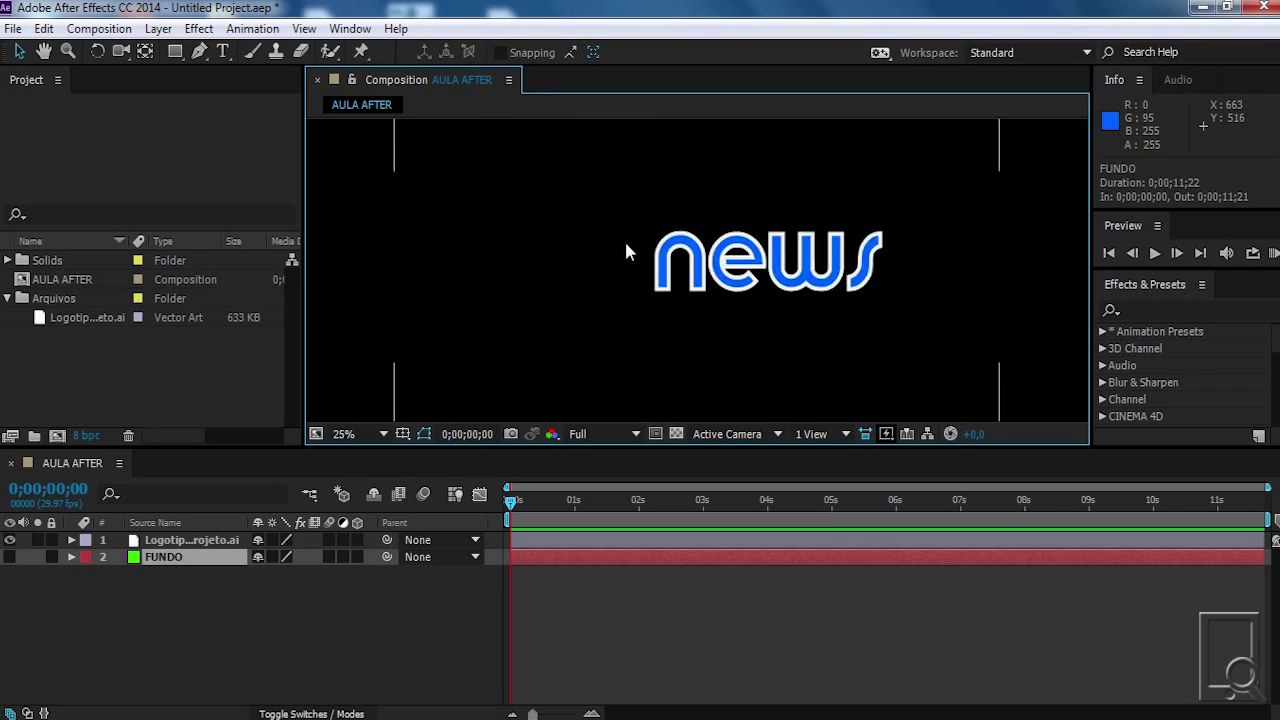
scroll(637, 258, up, 8)
scroll(679, 267, up, 4)
scroll(676, 269, down, 10)
scroll(668, 264, up, 4)
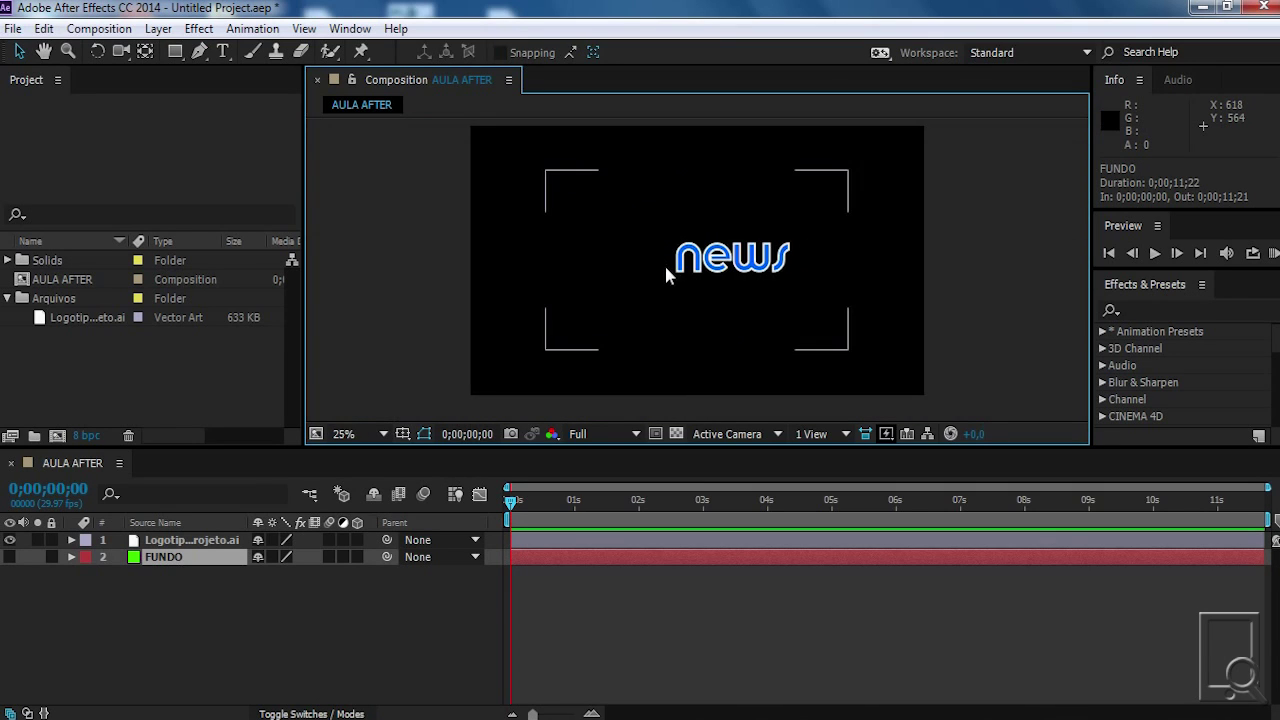
click(369, 432)
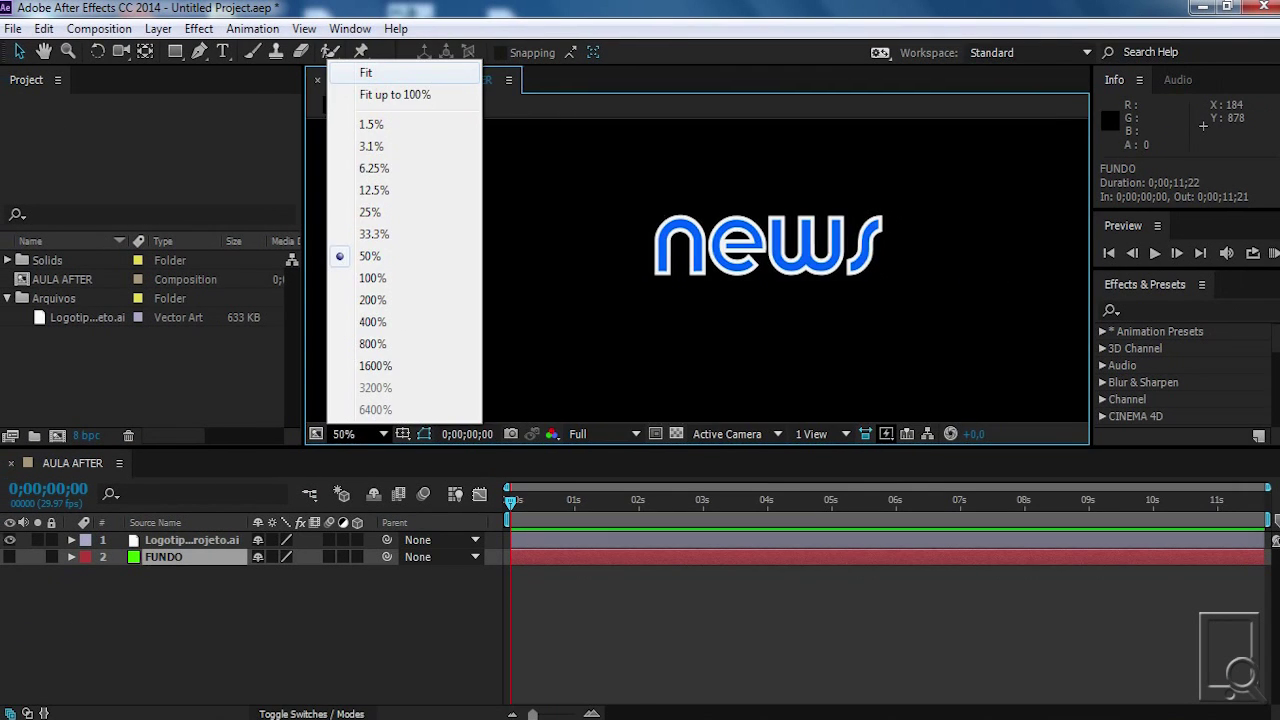
click(358, 88)
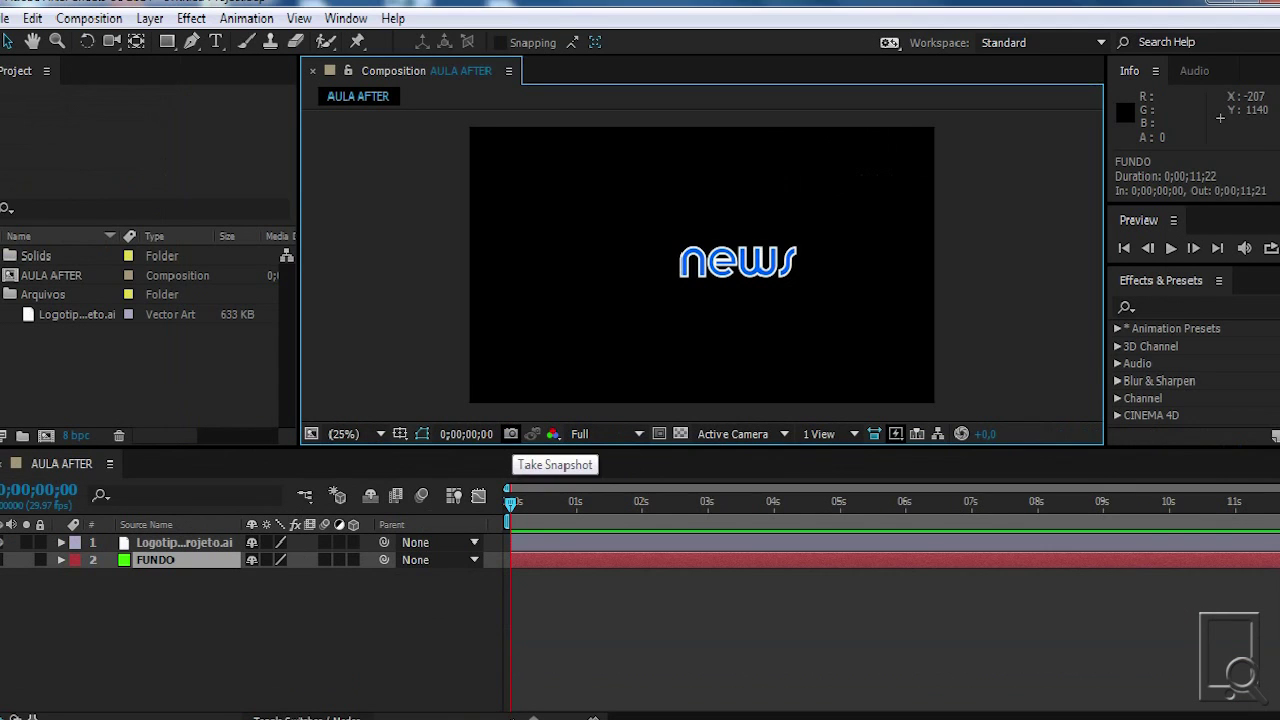
Take a snapshot of the composition view, and make the FUNDO layer visible at time 0;00;01;04
click(510, 437)
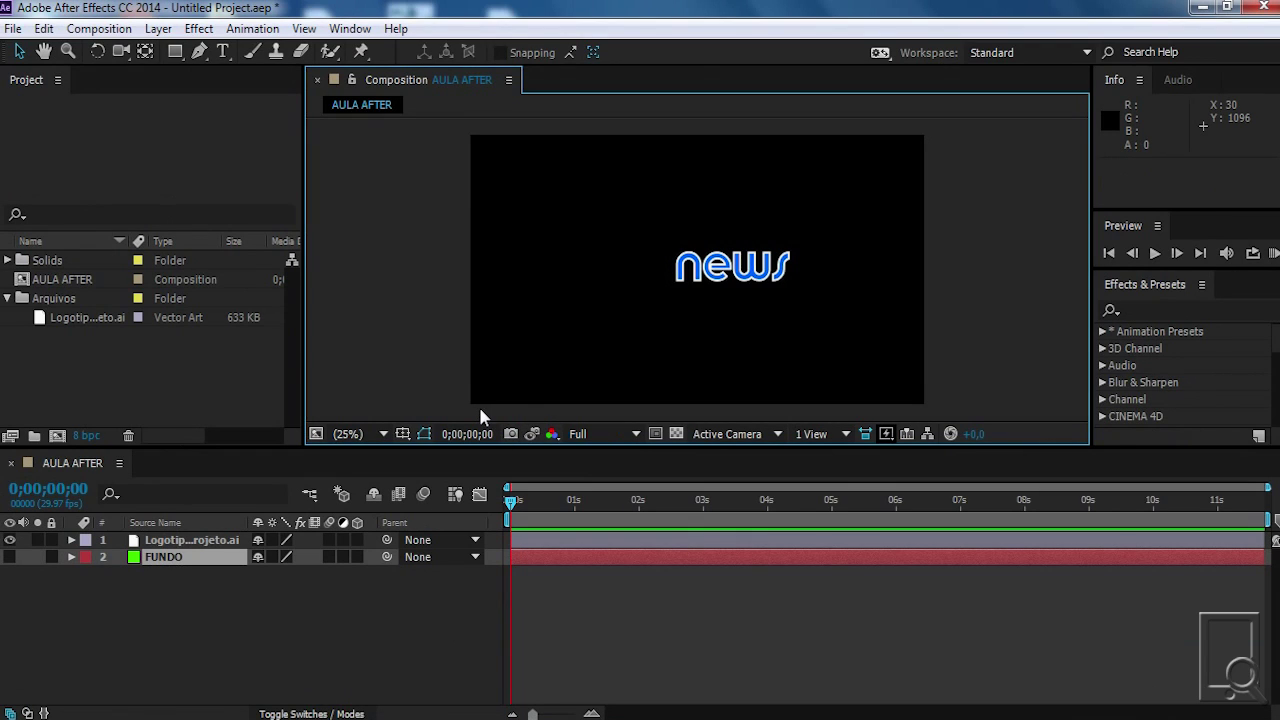
click(584, 501)
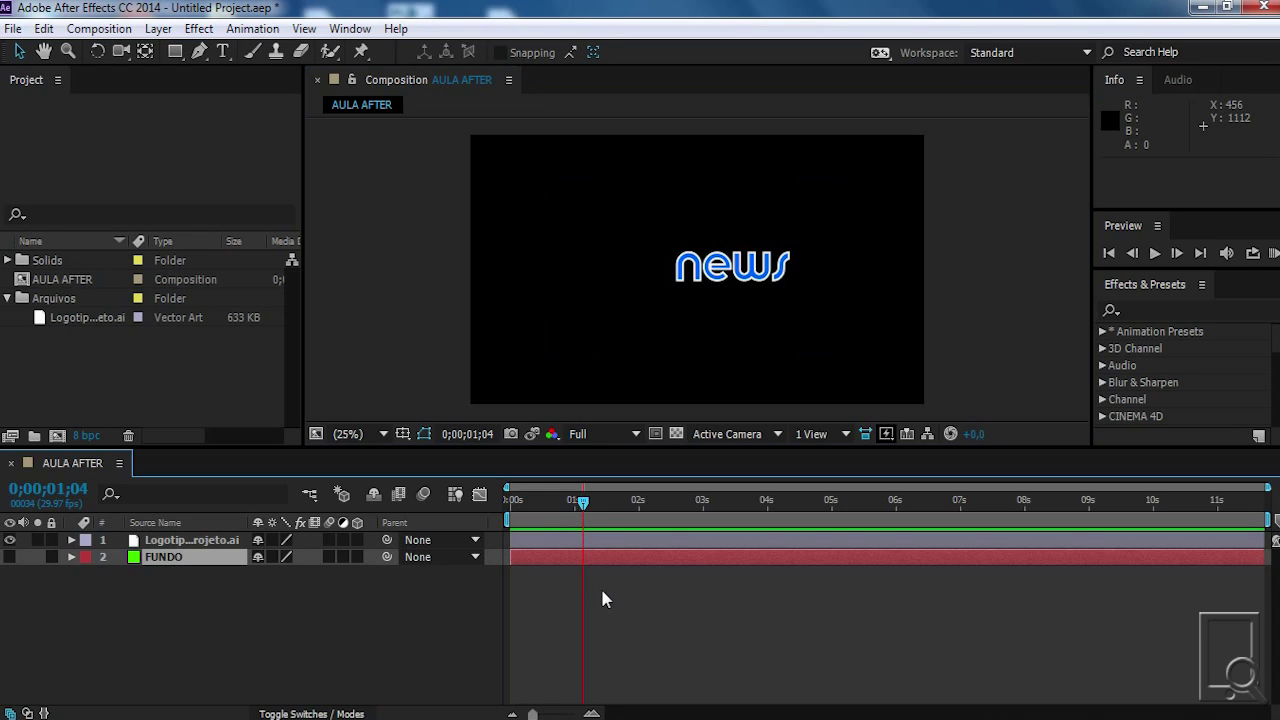
click(10, 557)
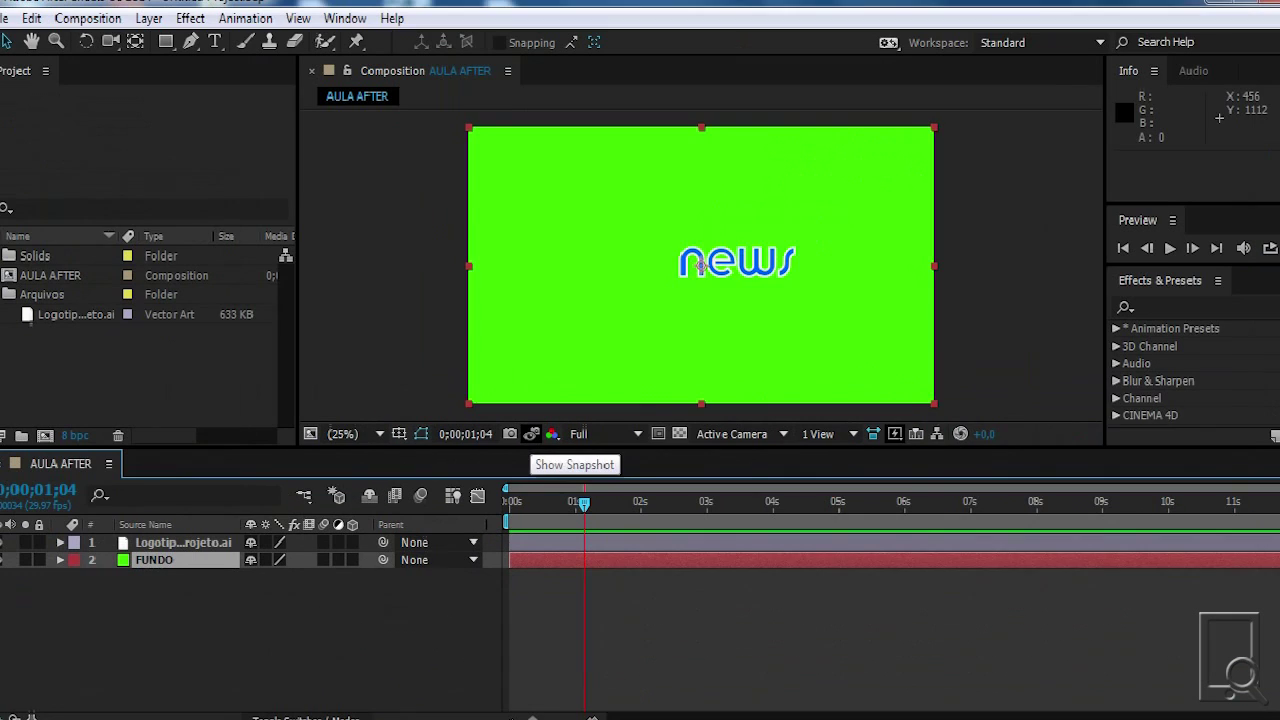
Compare the current green composition view with the stored snapshot several times
click(531, 436)
click(531, 436)
click(531, 436)
click(531, 436)
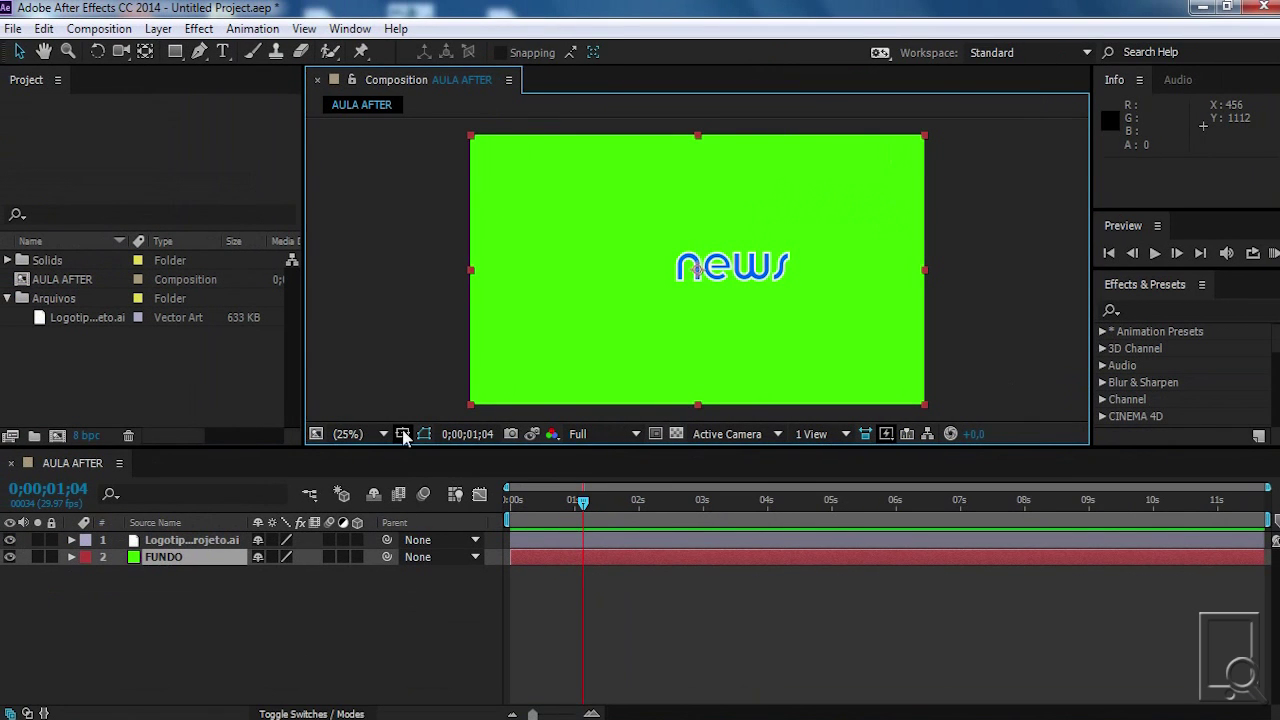
Turn on the grid and the rulers in the composition viewer
click(403, 434)
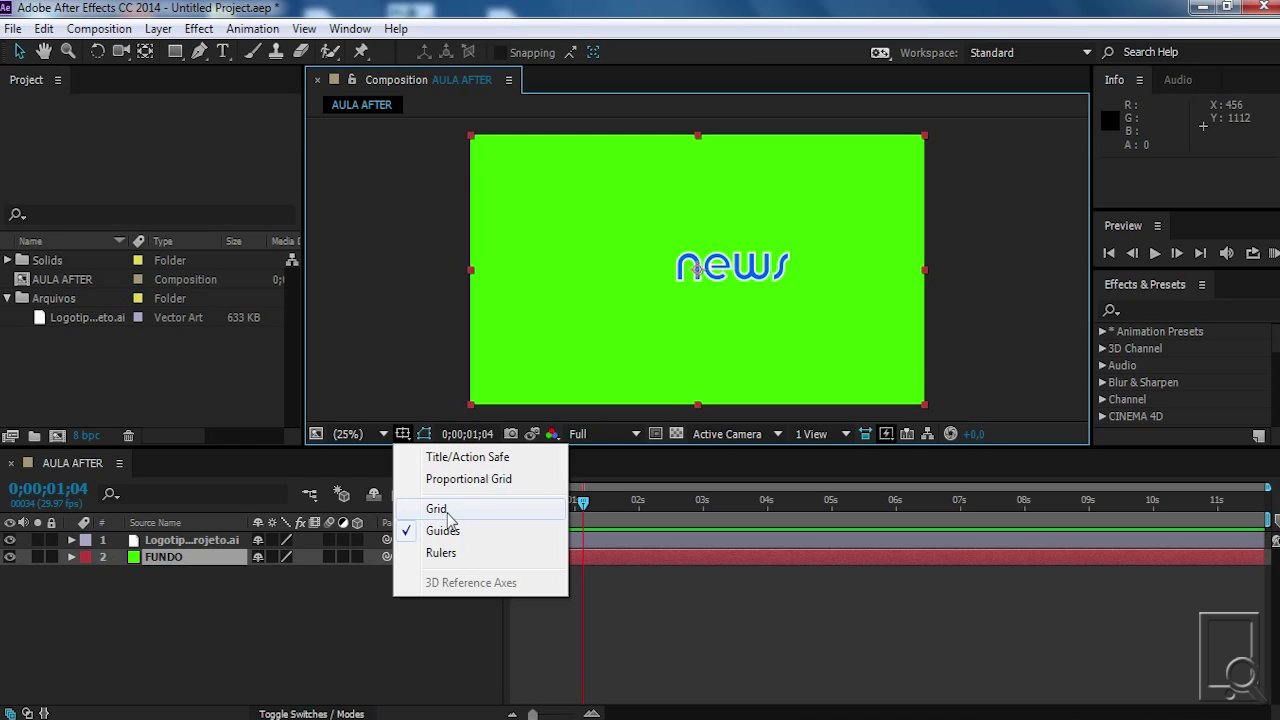
click(442, 510)
click(403, 434)
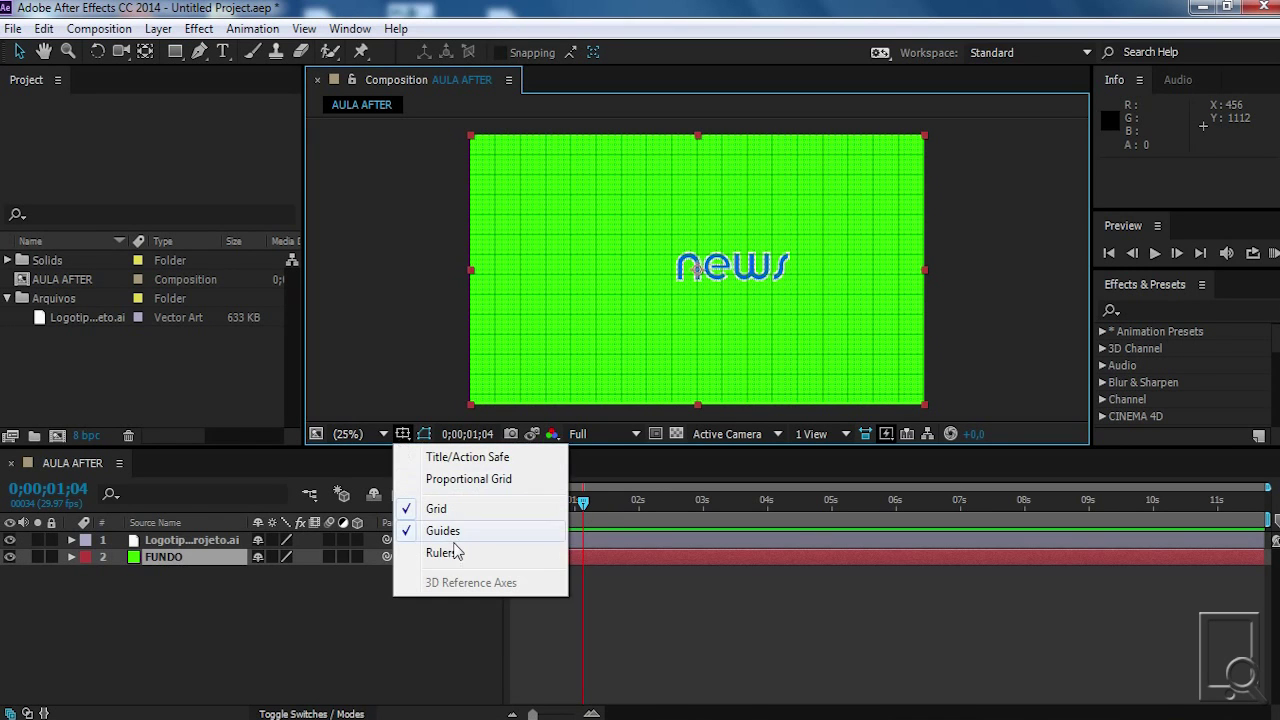
click(446, 556)
Turn off the rulers, guides and grid in the composition viewer
click(403, 434)
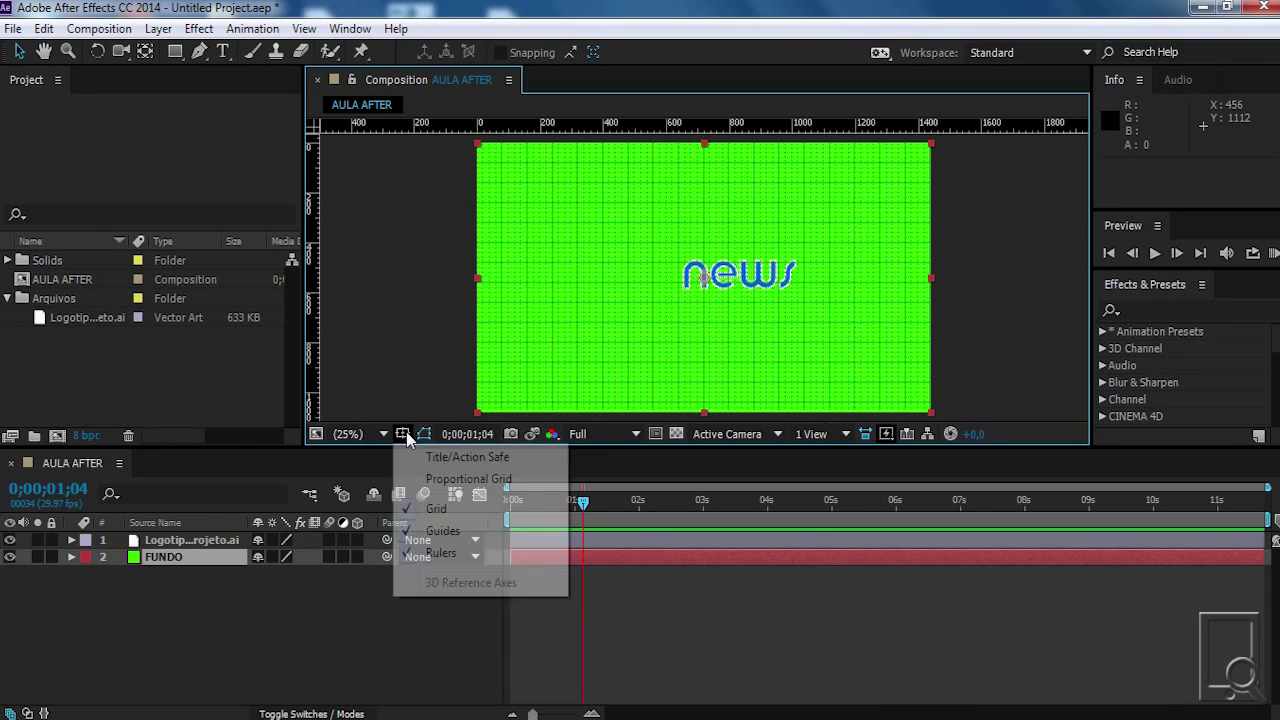
click(443, 555)
click(403, 434)
click(443, 530)
click(403, 434)
click(440, 514)
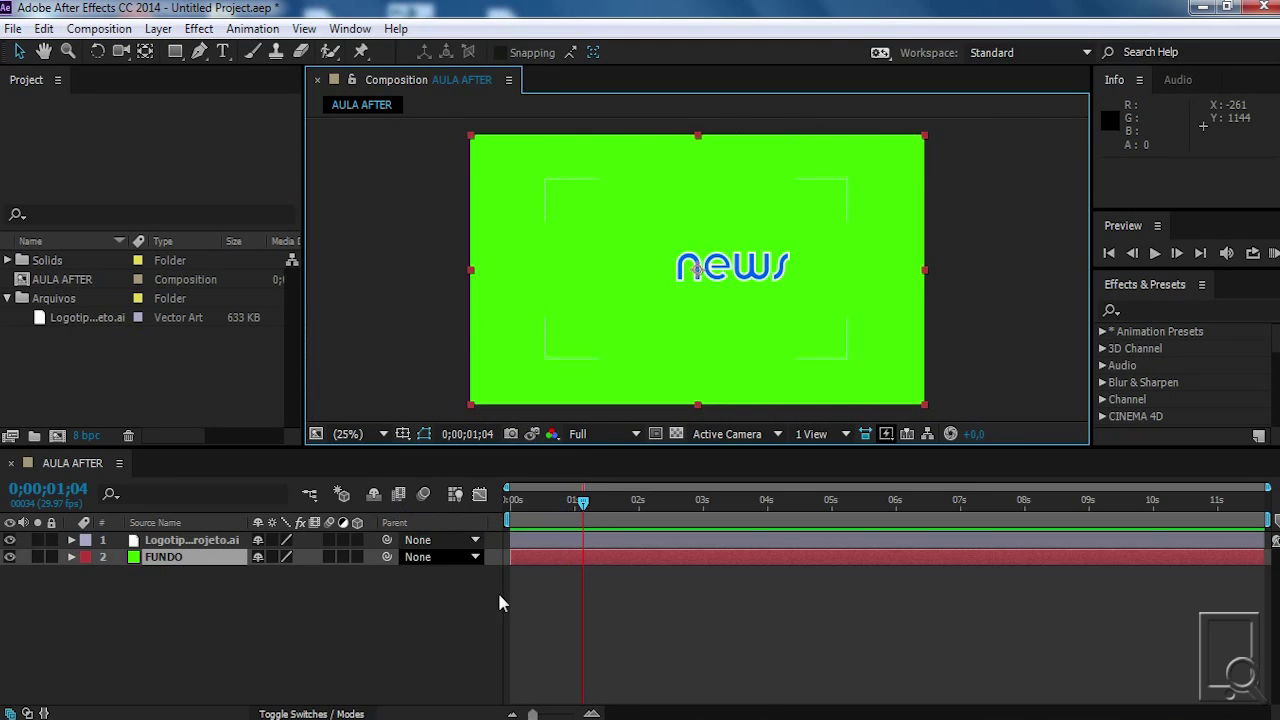
Turn the grid overlay back on over the composition
scroll(778, 293, up, 2)
scroll(778, 293, down, 2)
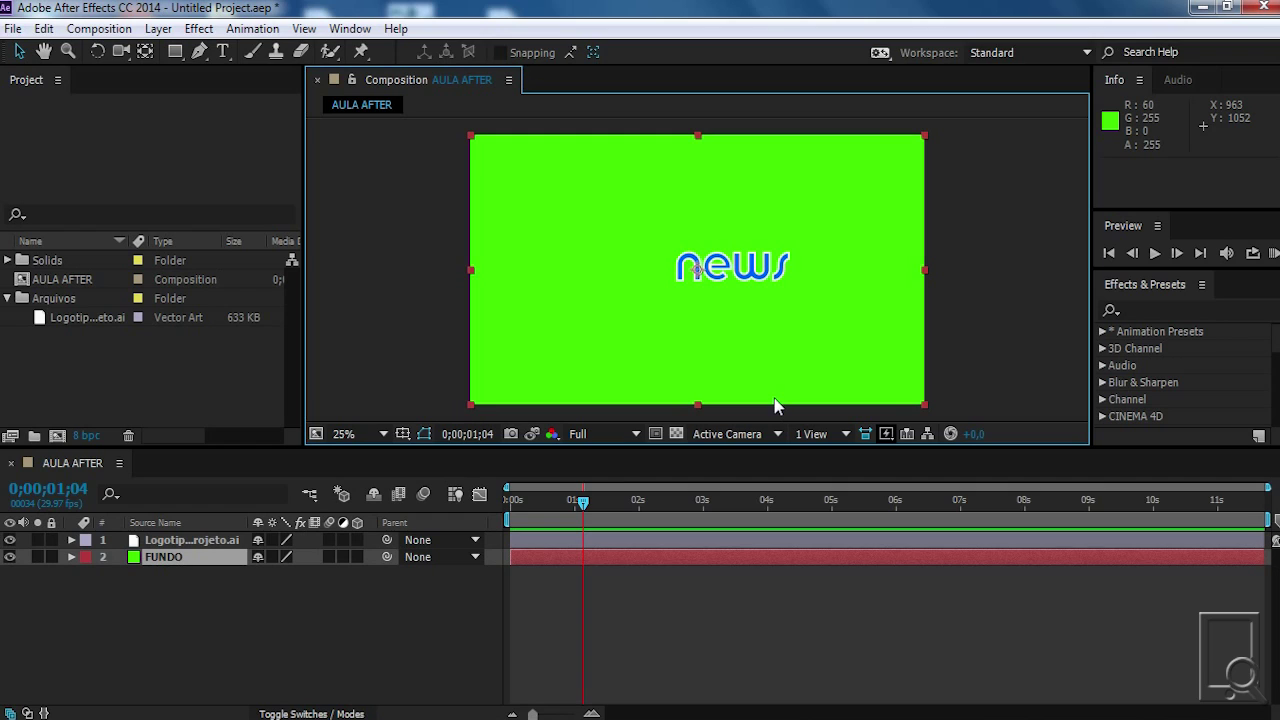
click(403, 434)
click(460, 510)
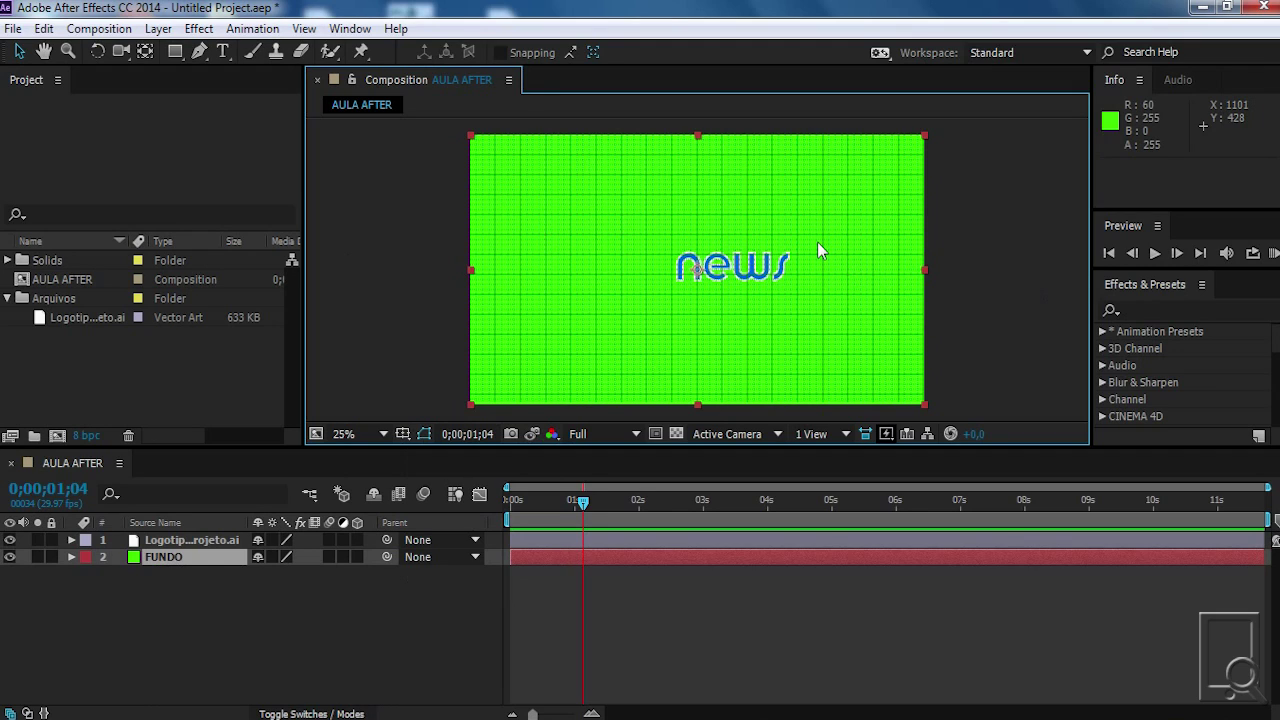
Overlay the Title/Action Safe margins on the composition, remove the grid, and hide the margins again
click(403, 434)
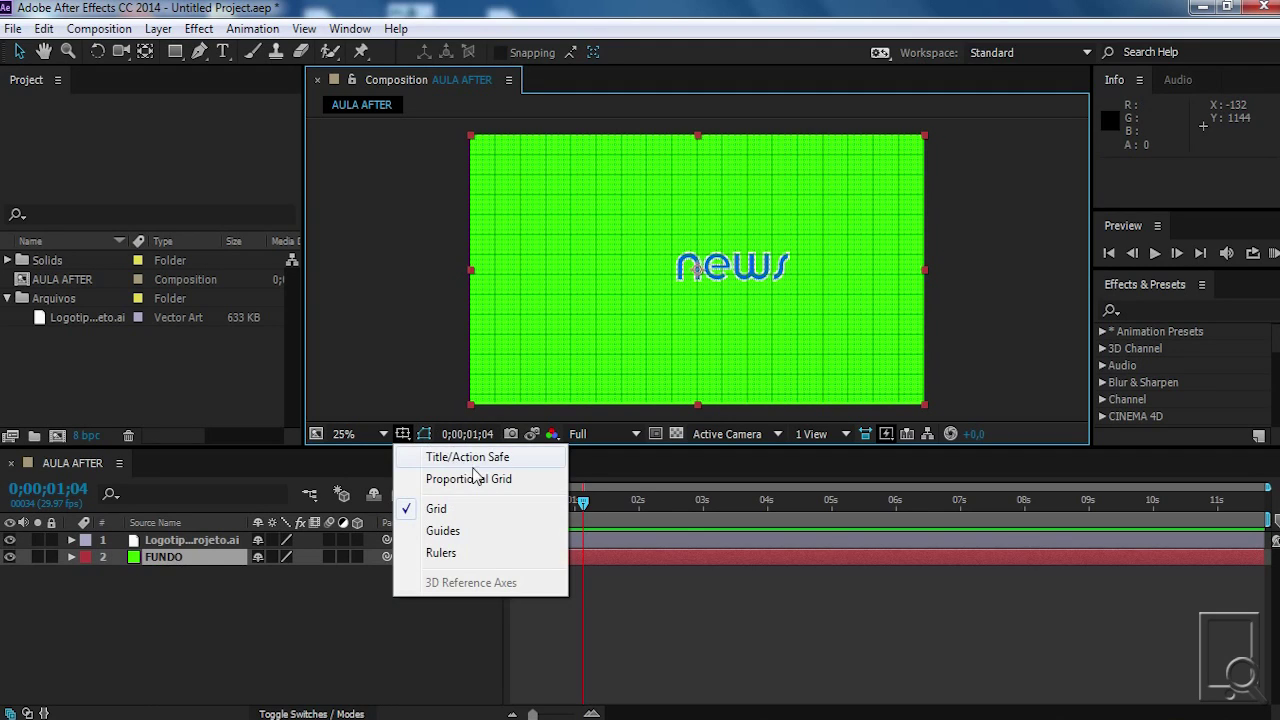
click(470, 460)
click(403, 434)
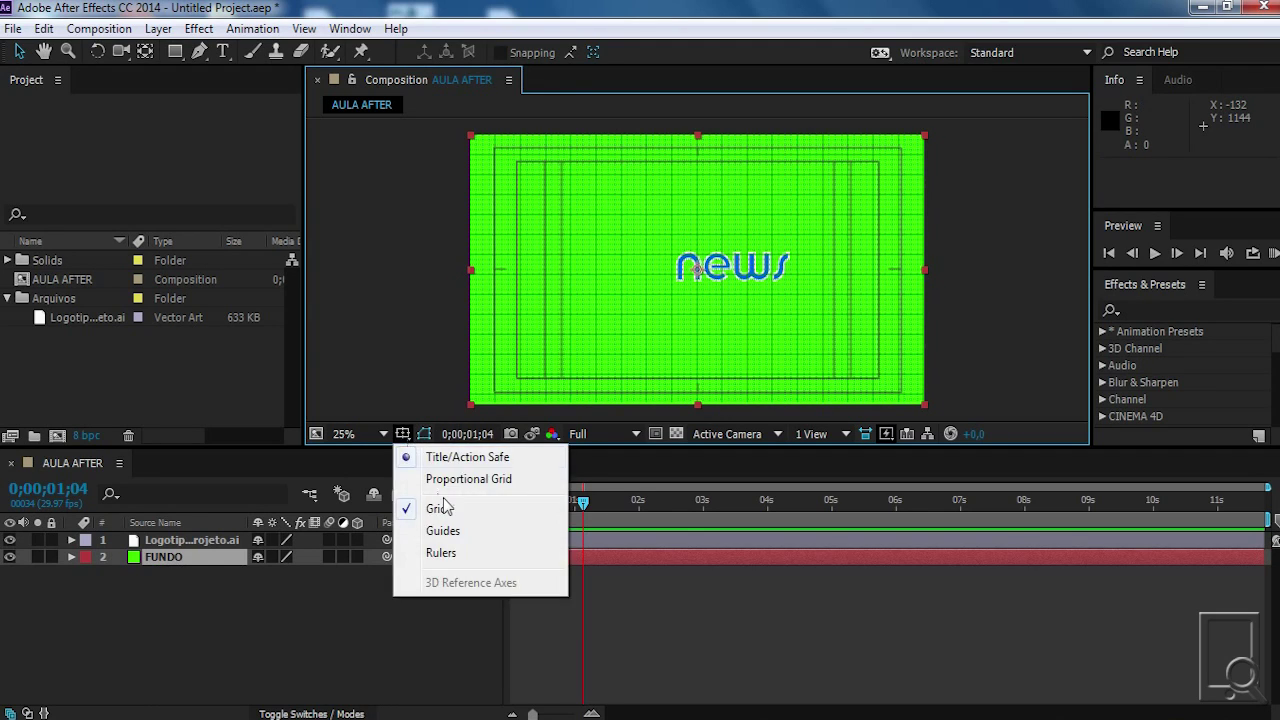
click(440, 508)
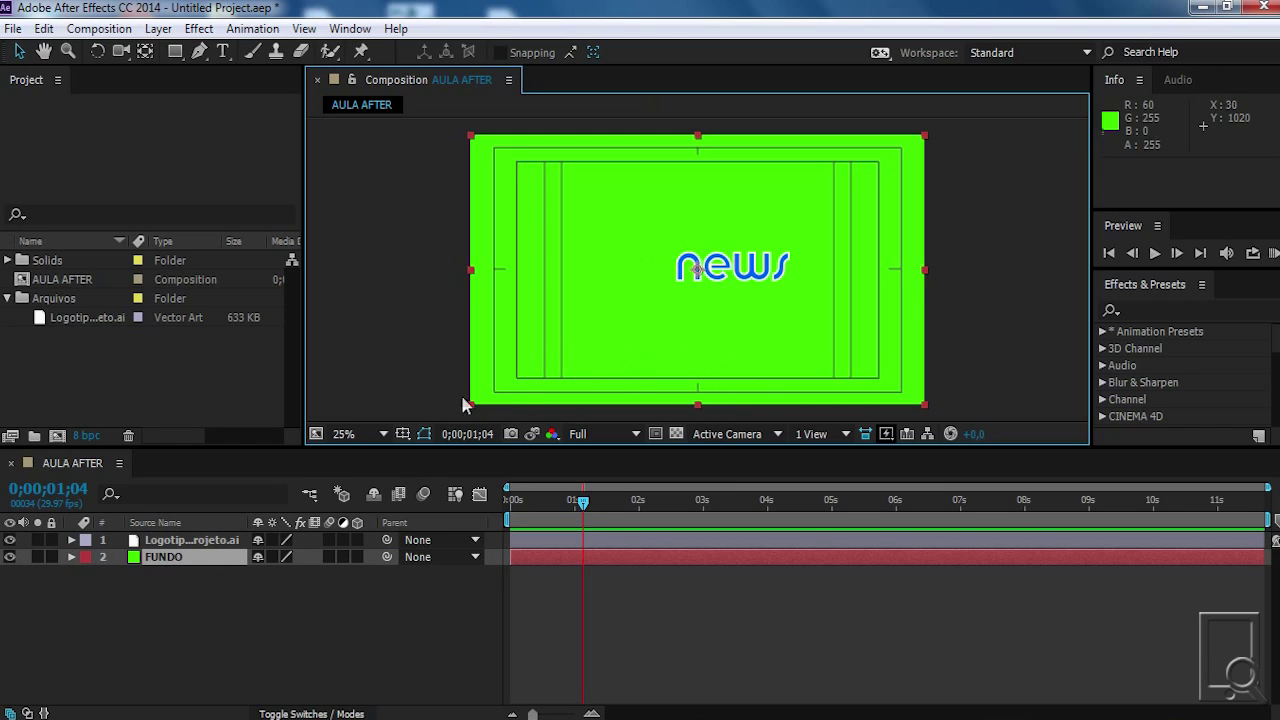
click(409, 441)
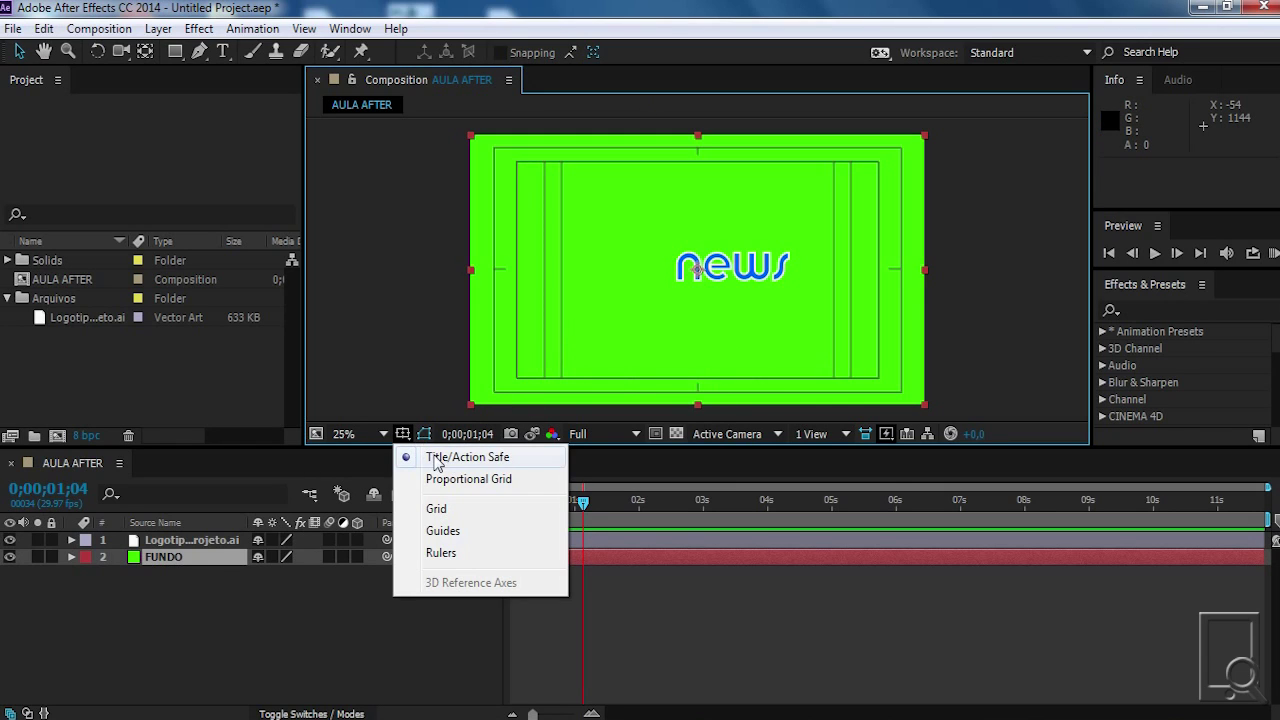
click(441, 459)
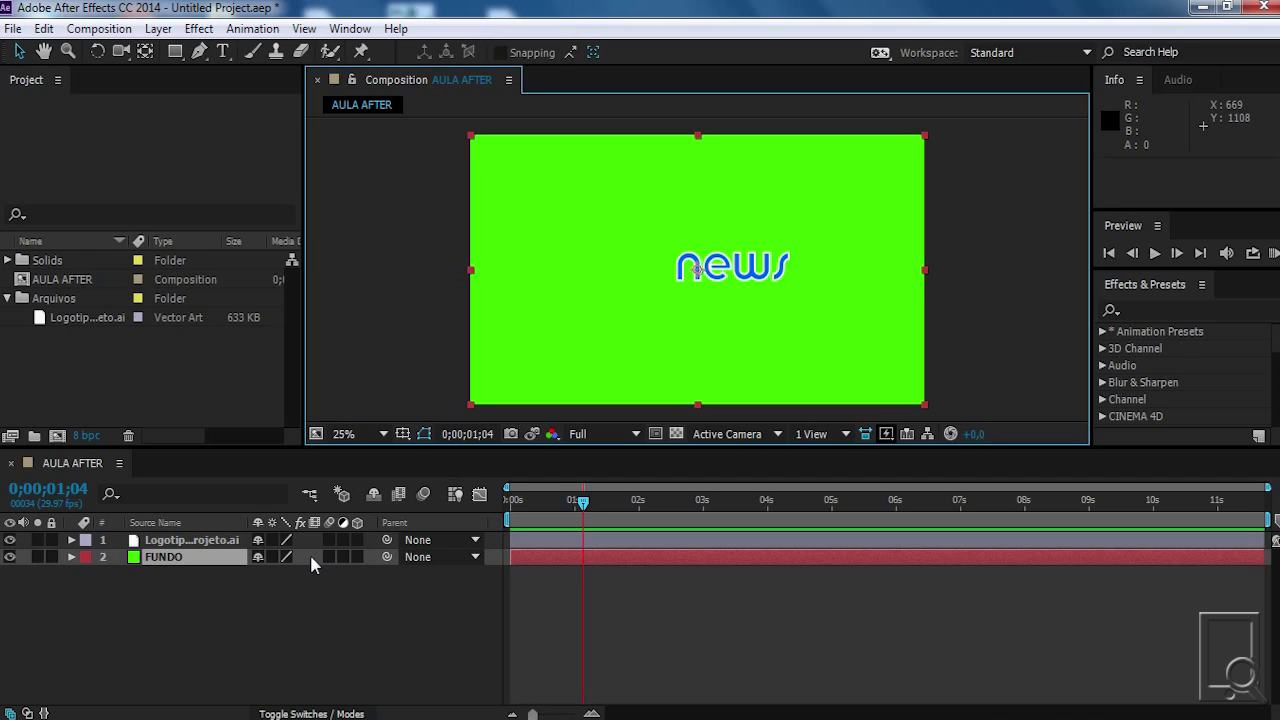
Expand the FUNDO layer in the timeline to reveal its Transform properties
click(74, 460)
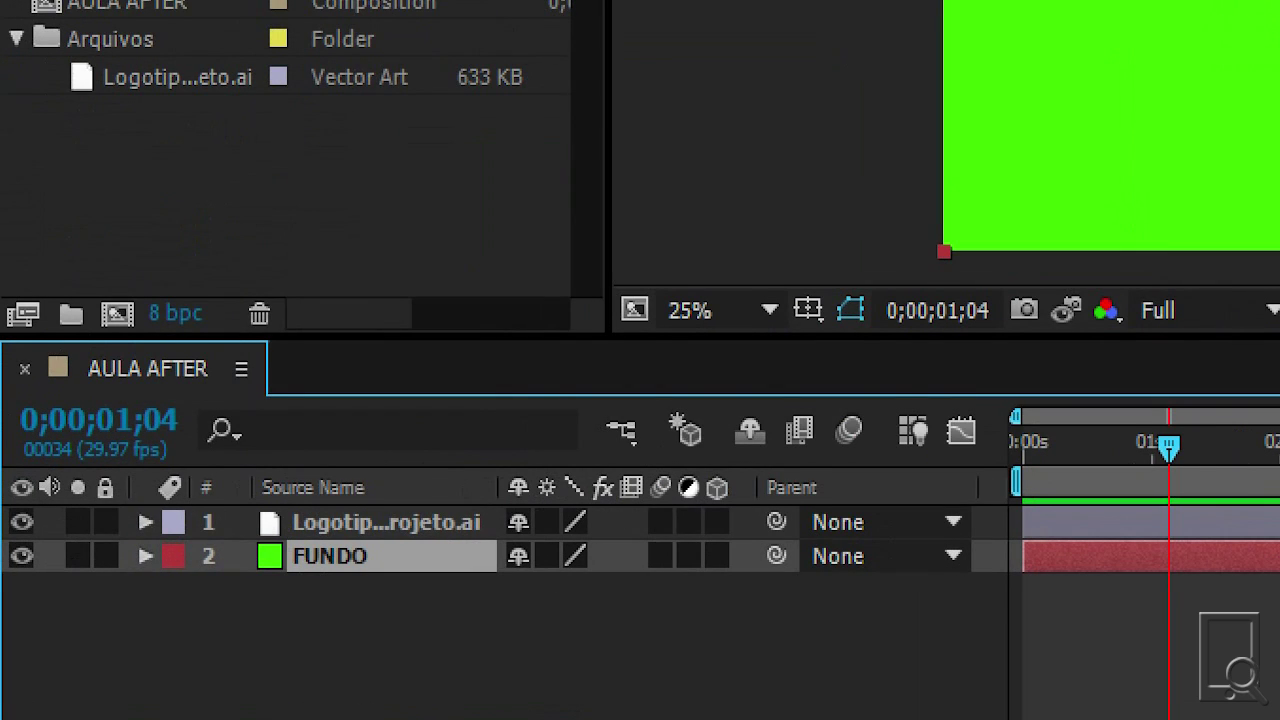
click(70, 557)
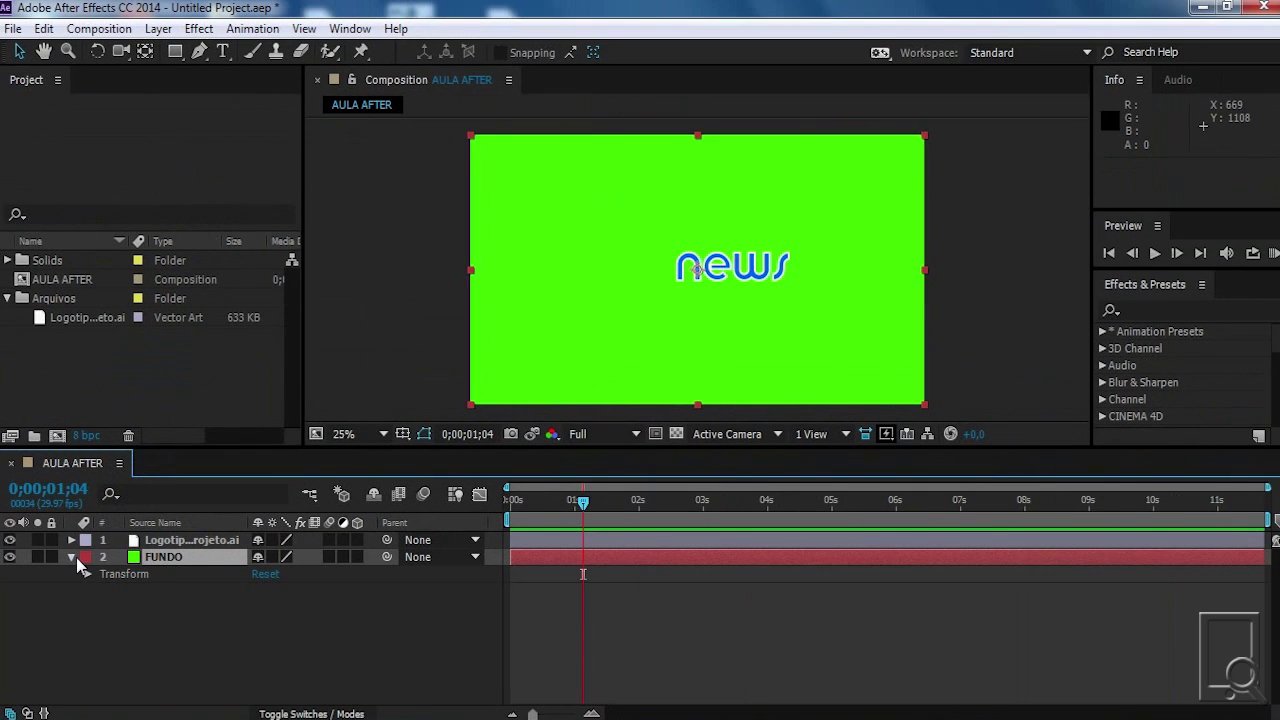
click(136, 574)
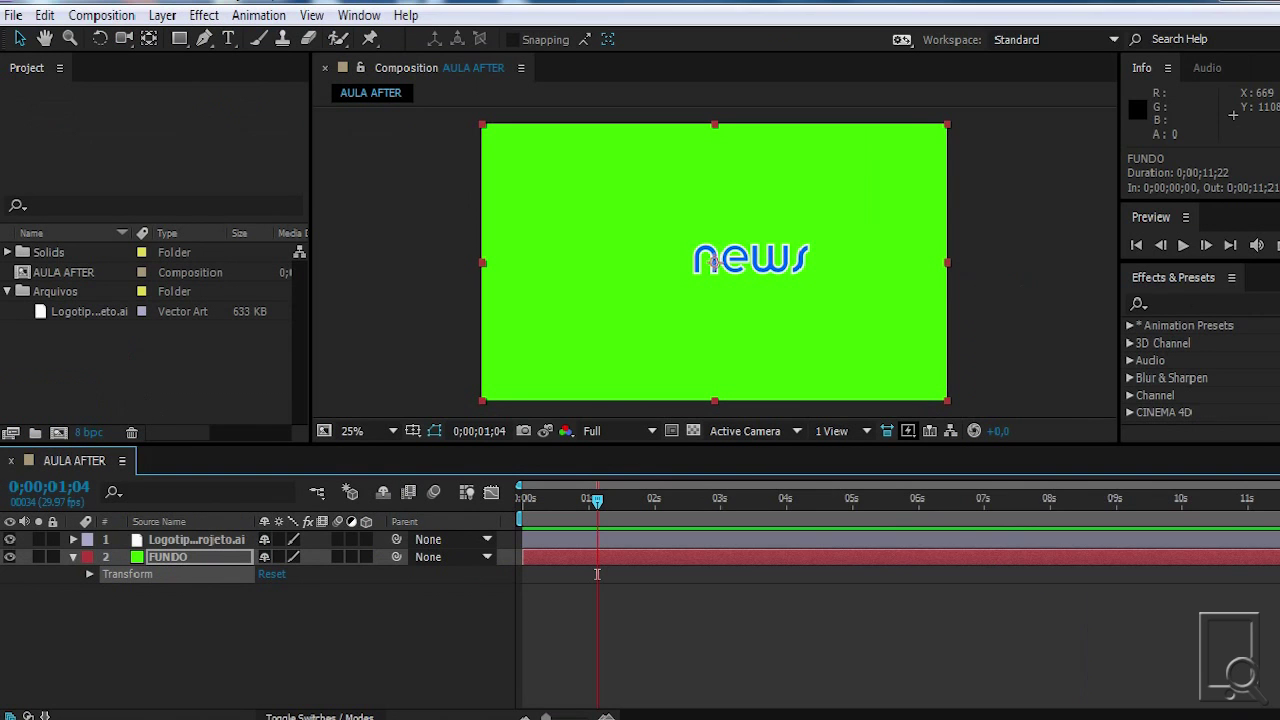
click(87, 575)
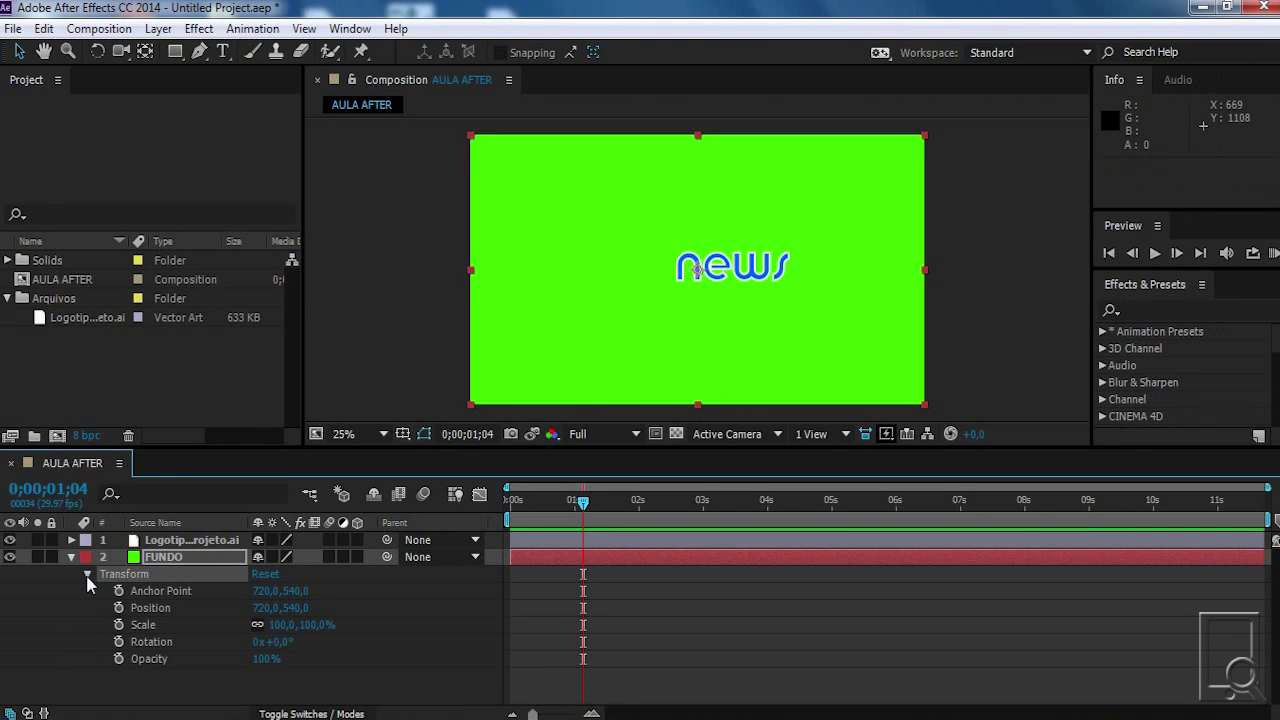
Examine the FUNDO layer's transform properties, including Anchor Point, Position, Rotation and Opacity
click(185, 592)
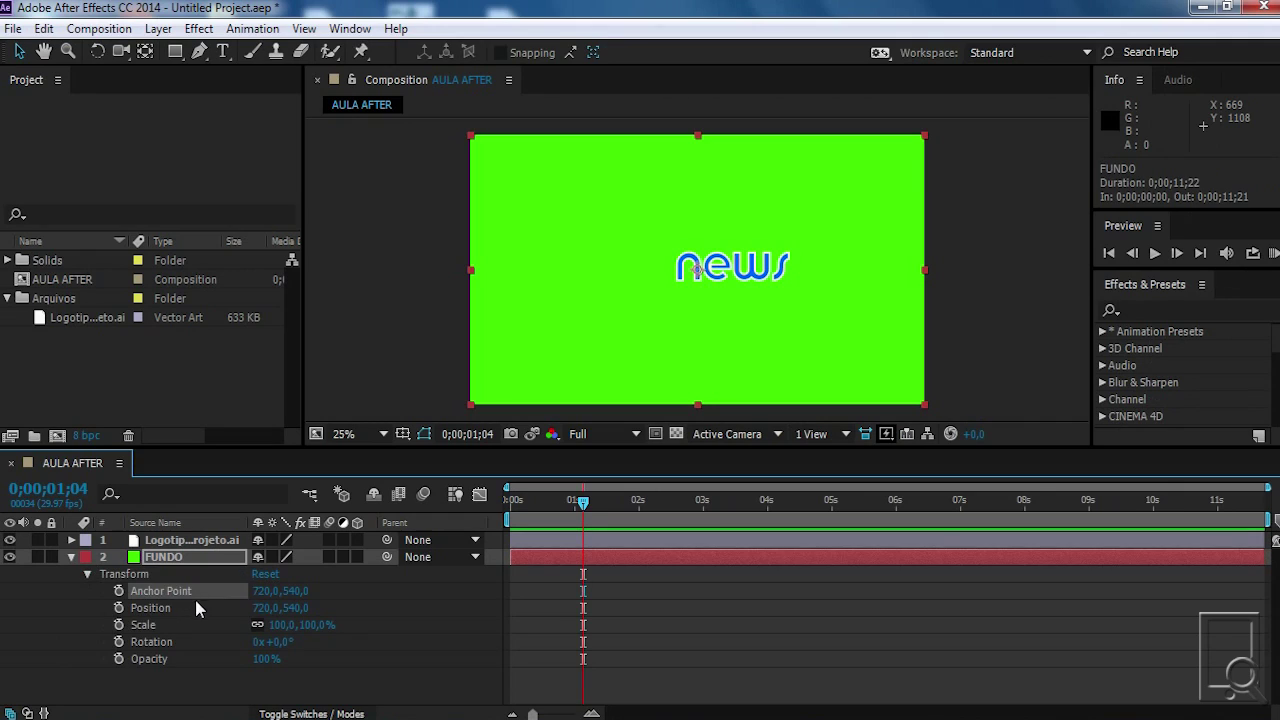
click(162, 606)
click(162, 645)
click(164, 675)
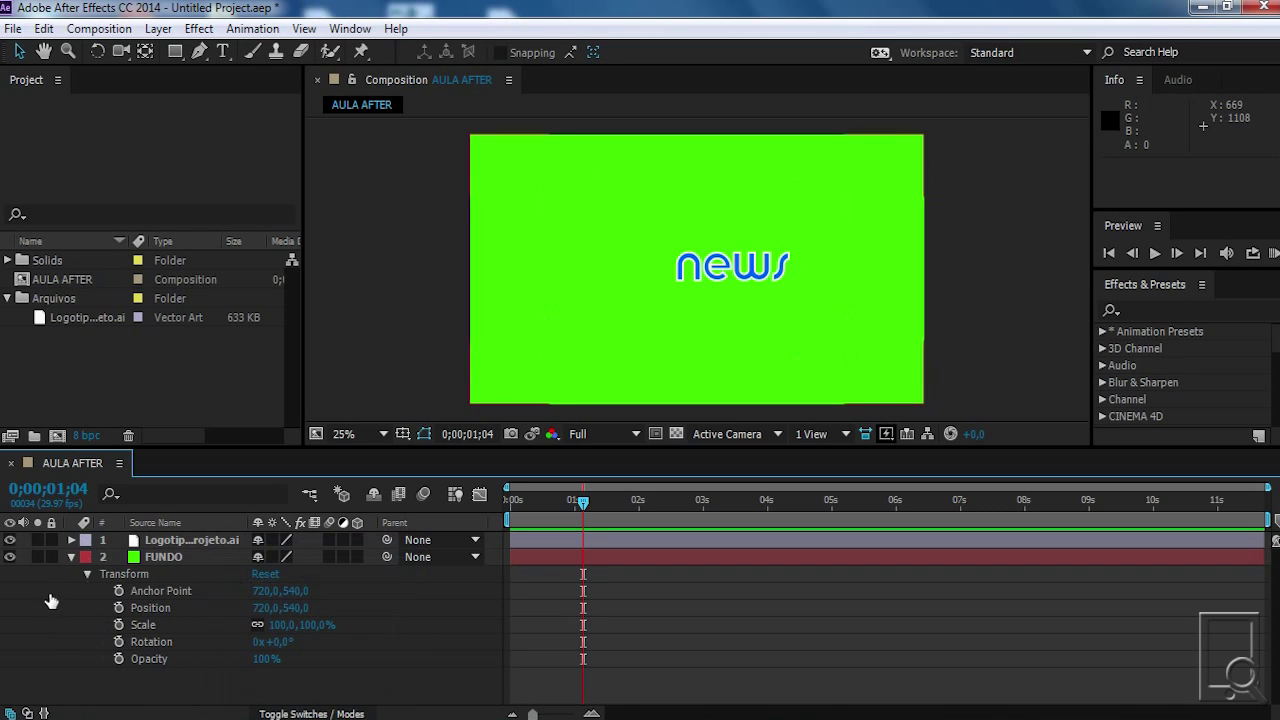
click(150, 607)
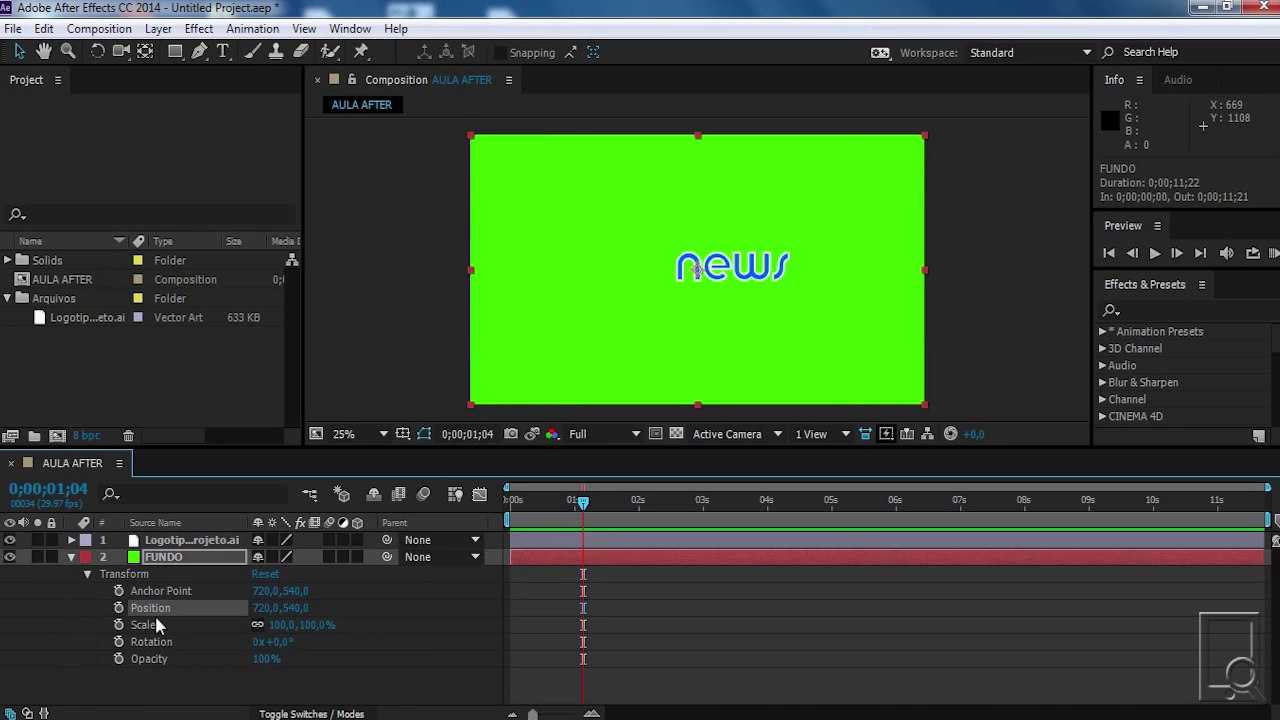
click(152, 642)
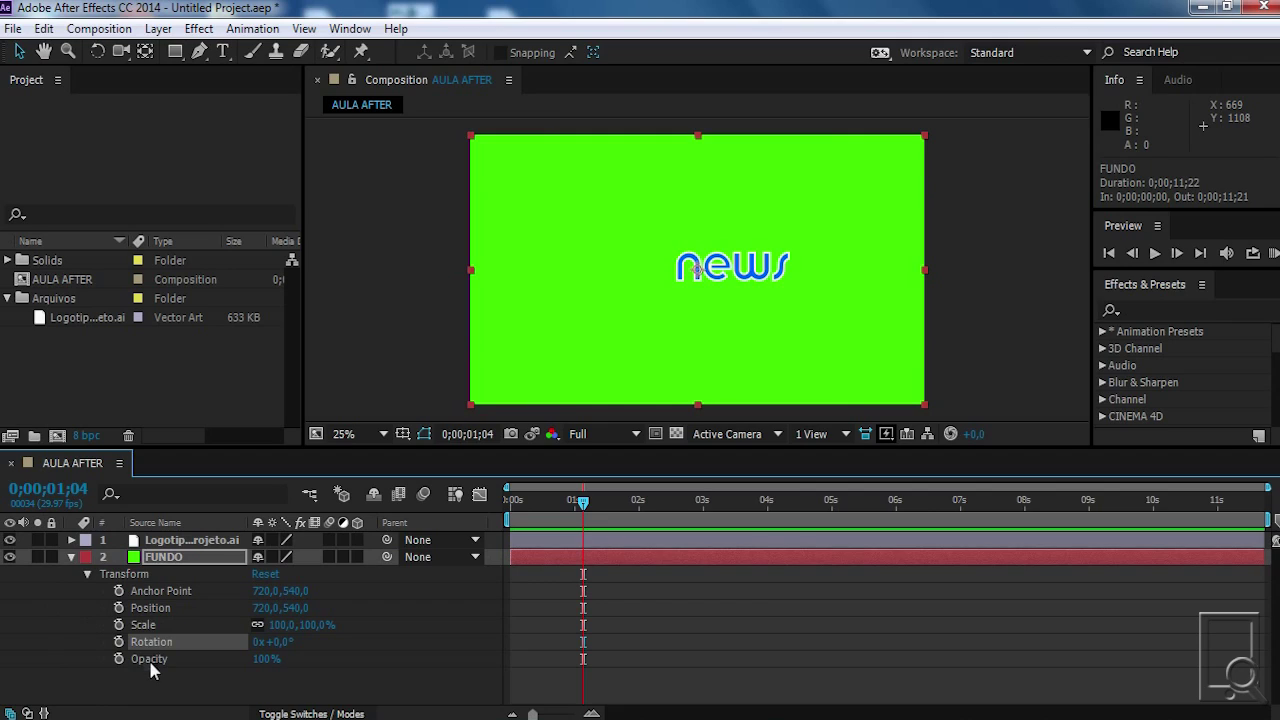
click(149, 660)
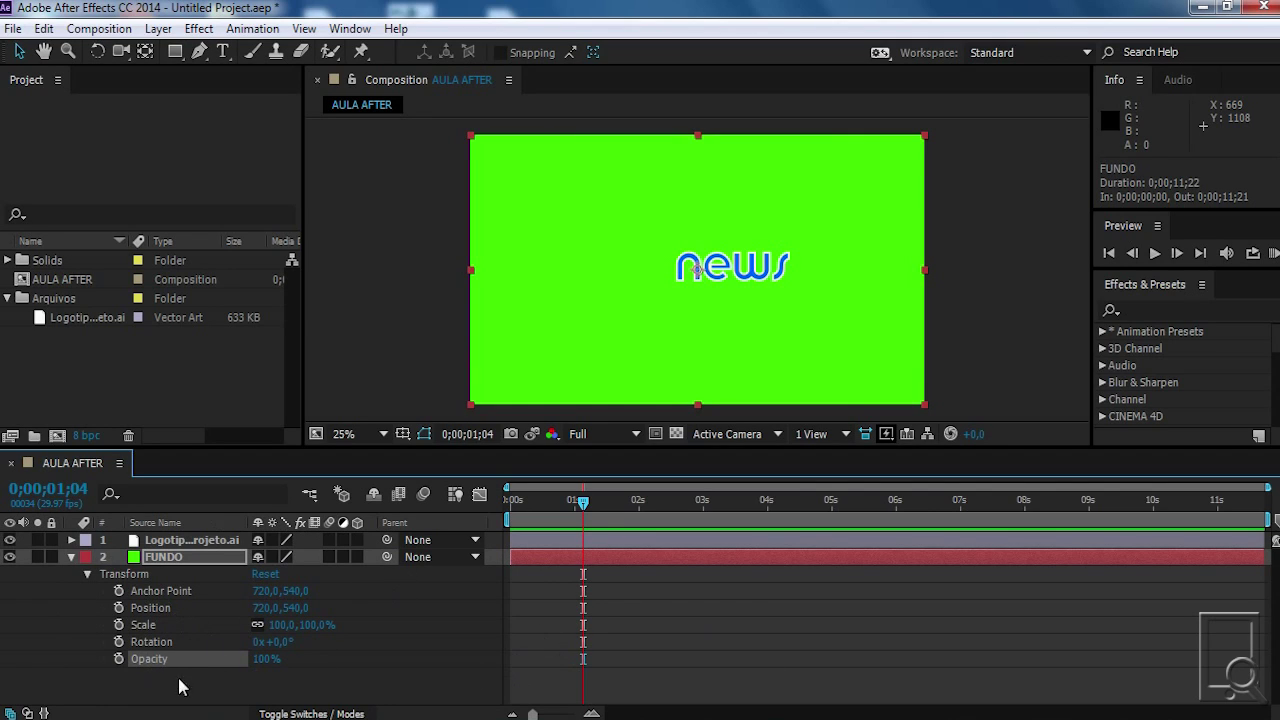
Try changing the FUNDO layer's Rotation value and undo the change
click(155, 591)
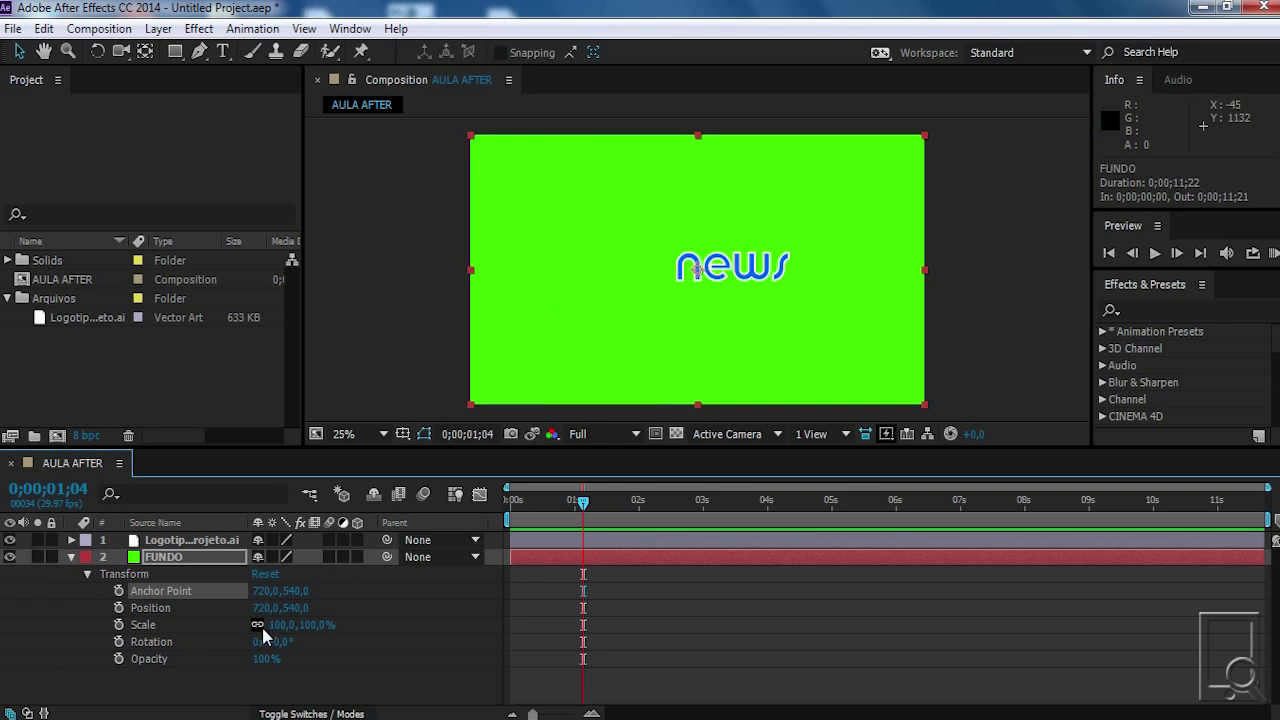
drag(284, 645, 541, 653)
key(ctrl+z)
Go through FUNDO's Position, Scale, Rotation and Opacity properties again, finishing with Anchor Point selected
click(194, 596)
click(188, 609)
click(169, 628)
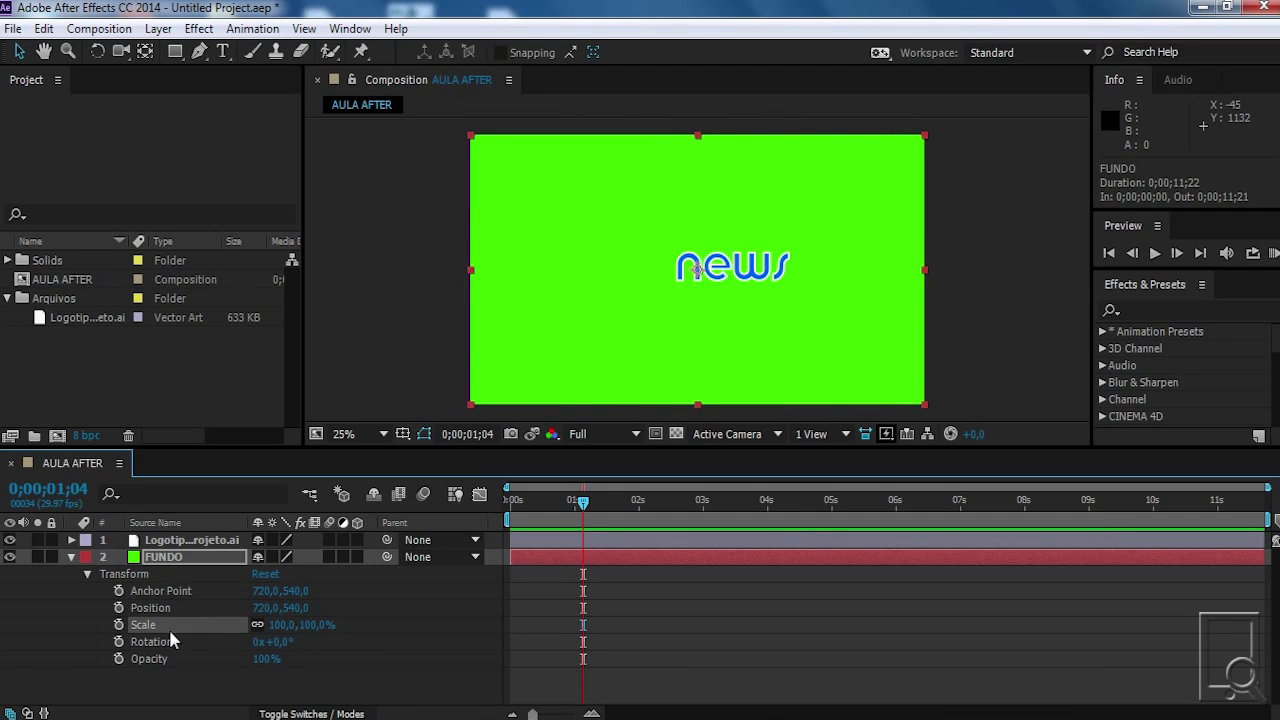
click(170, 607)
click(168, 625)
click(167, 642)
click(165, 659)
click(171, 591)
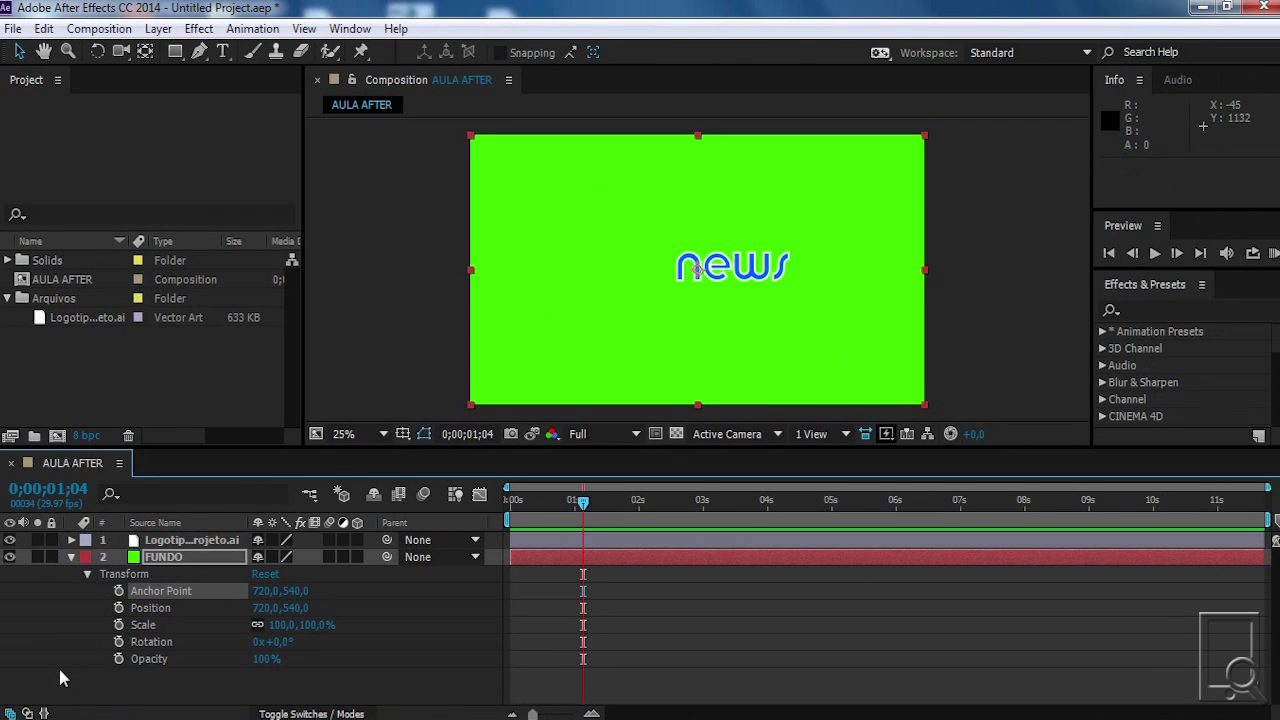
Select the FUNDO layer and show only its Rotation property, followed by only its Opacity property
click(64, 668)
click(161, 556)
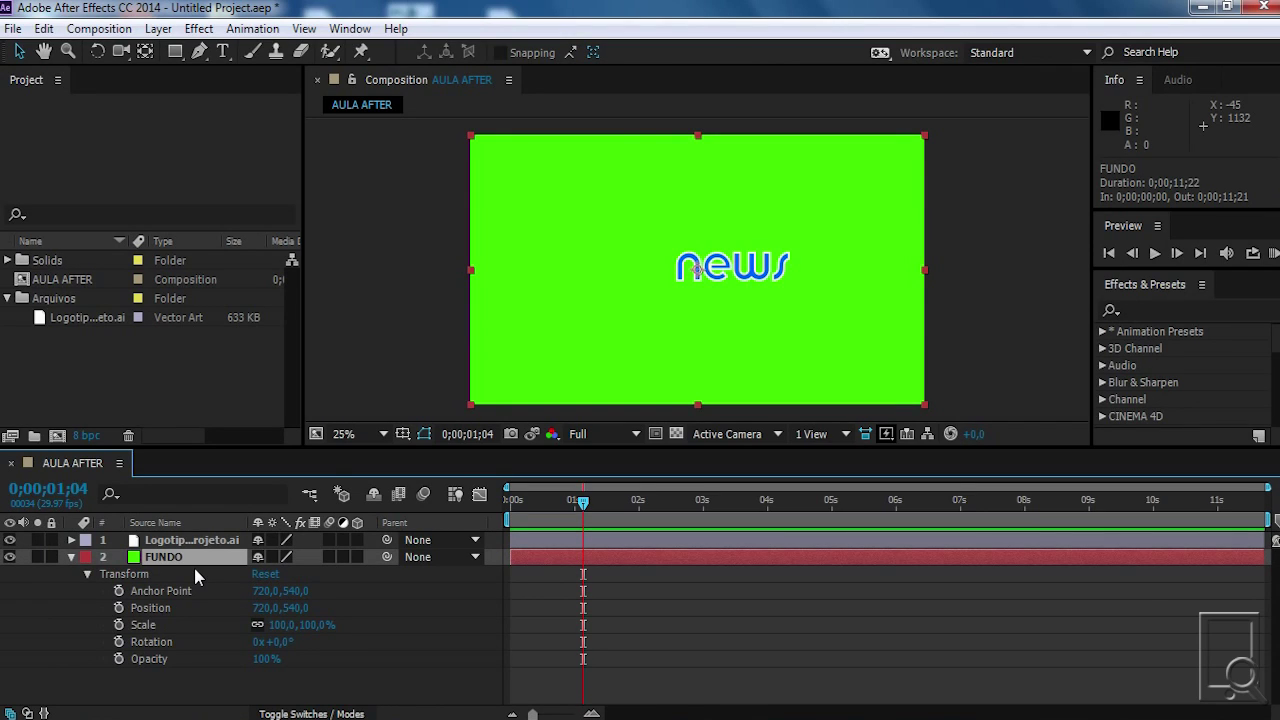
key(r)
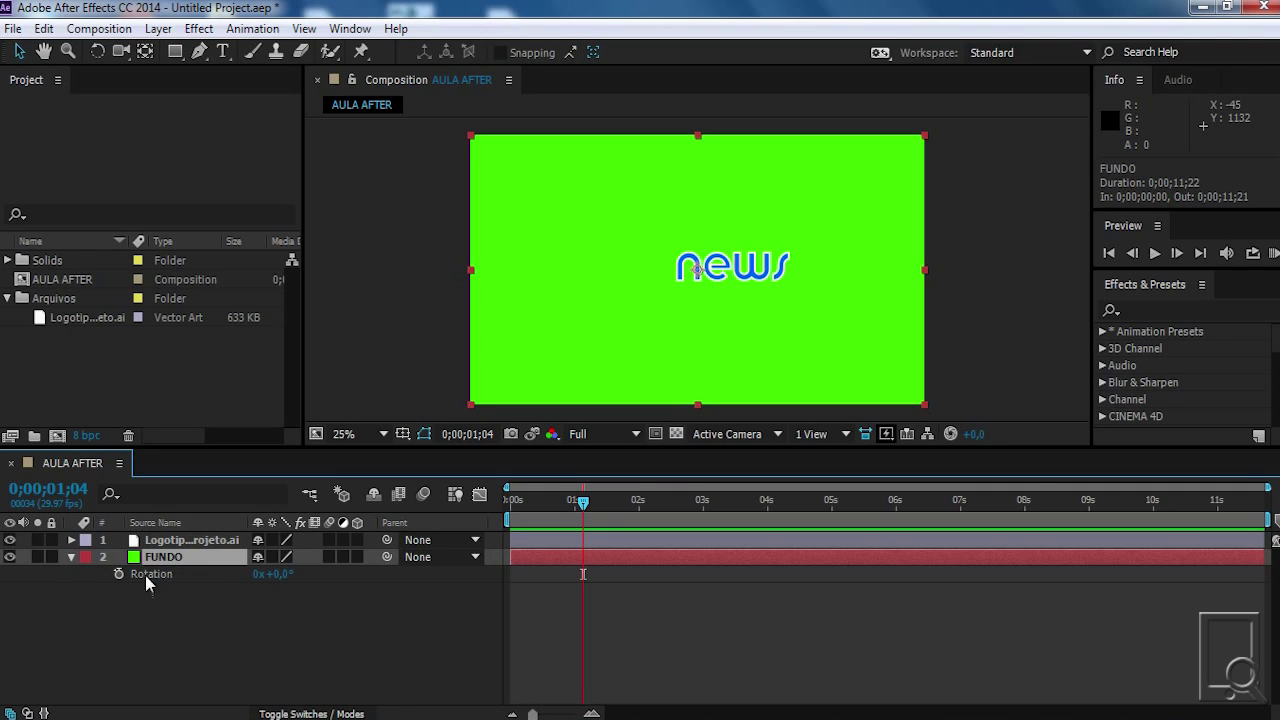
key(t)
key(t)
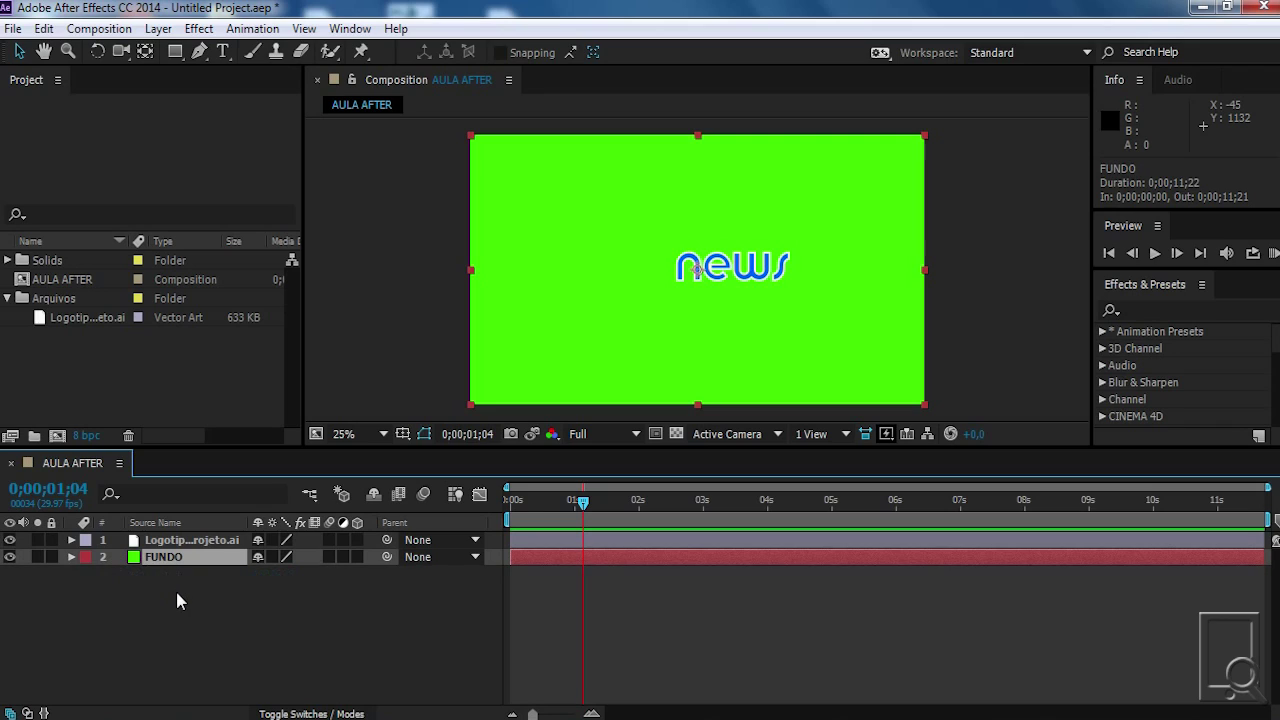
Activate the Pan Behind tool, visit FUNDO's in and out points, and show only its Position property
key(y)
key(i)
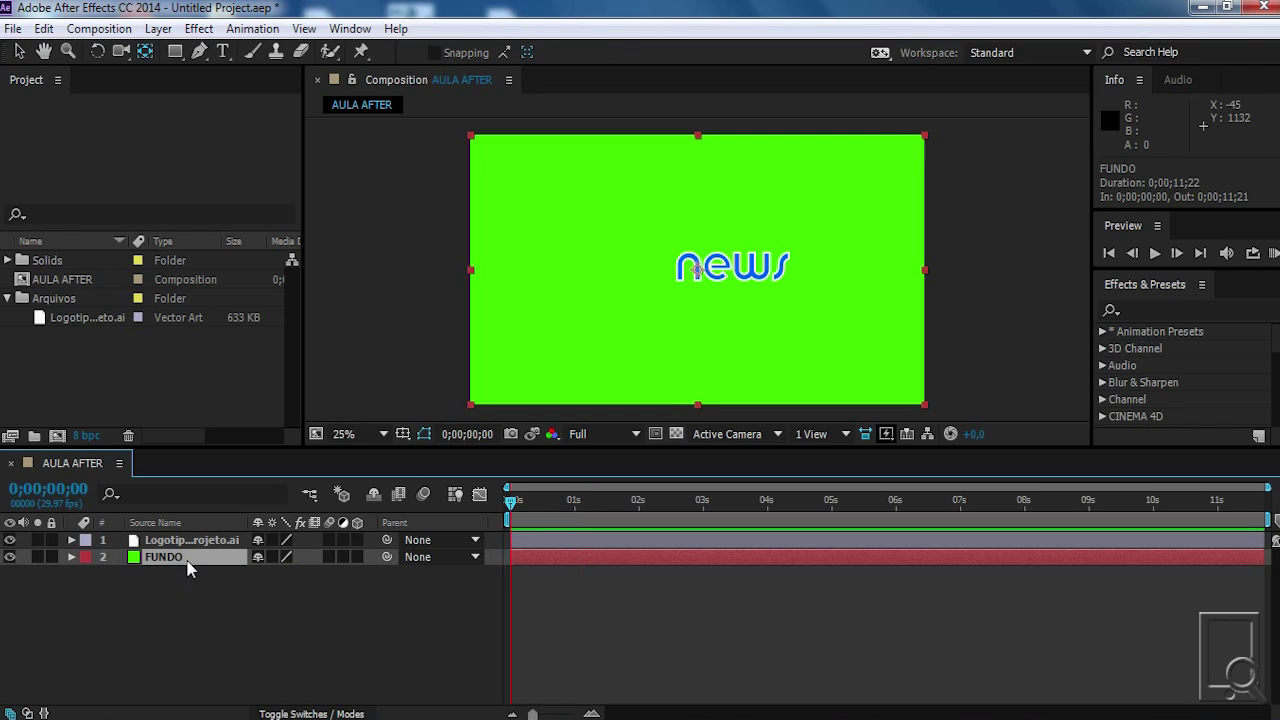
key(o)
key(p)
drag(188, 561, 196, 571)
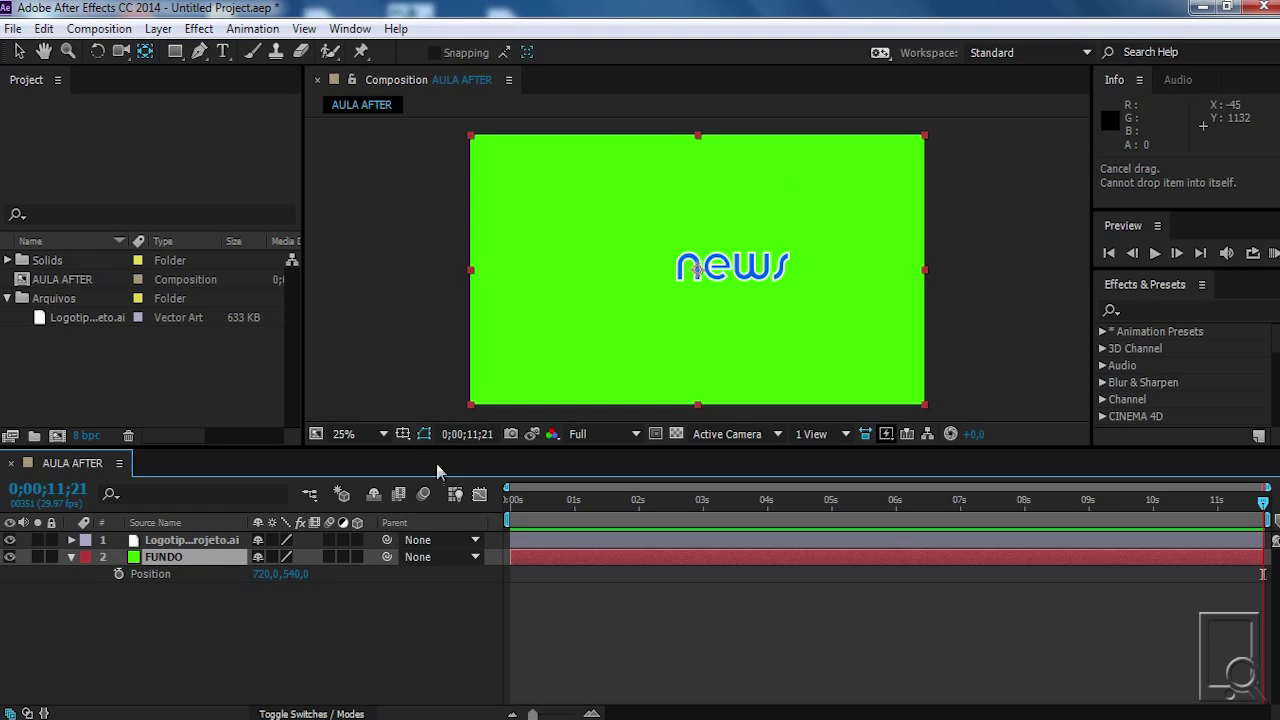
Show only FUNDO's Rotation and expand the layer again to its complete Transform group
key(r)
click(71, 558)
click(71, 558)
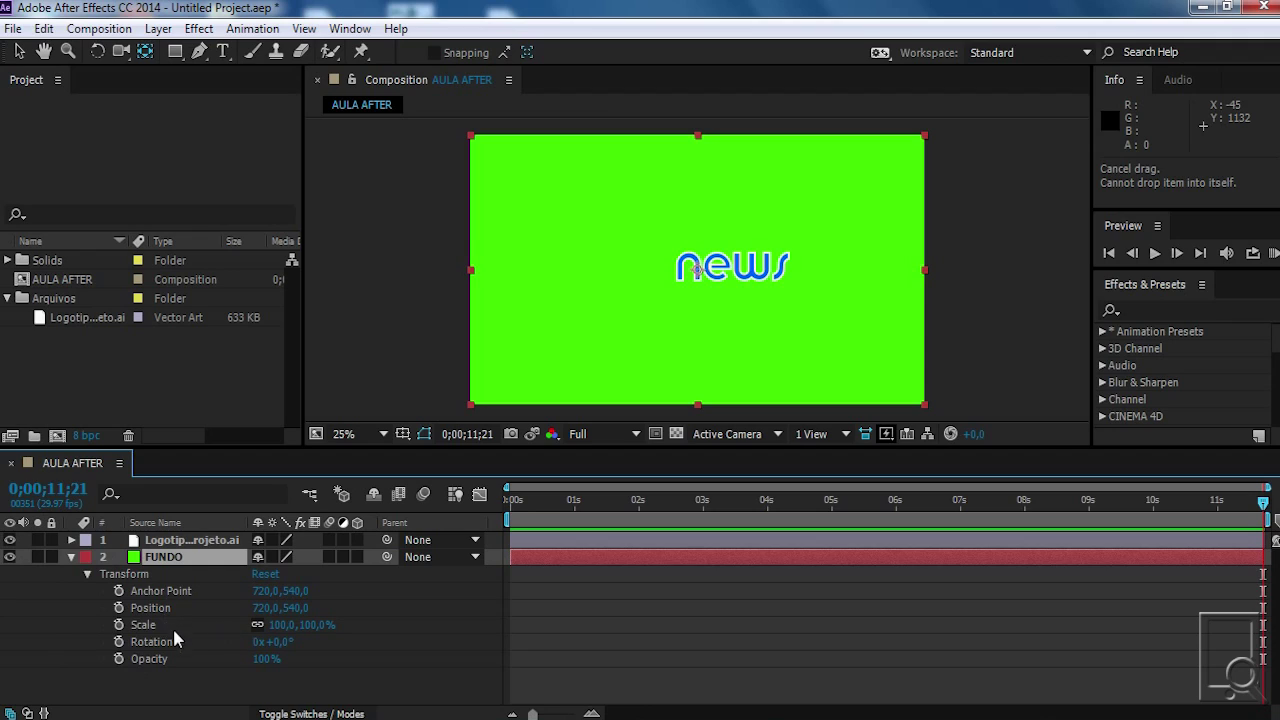
Enable keyframing for FUNDO's Position at 0;00;00;00 and scrub the current time away from the keyframe and back
drag(550, 508, 507, 505)
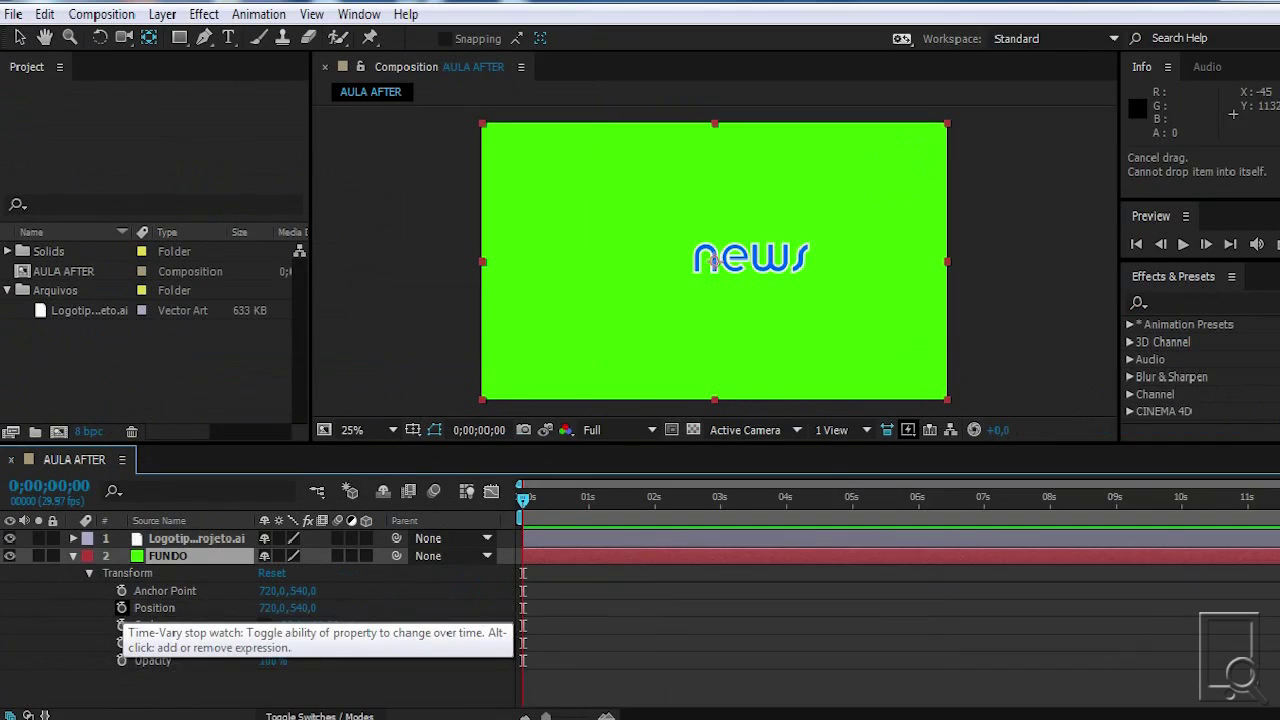
click(122, 608)
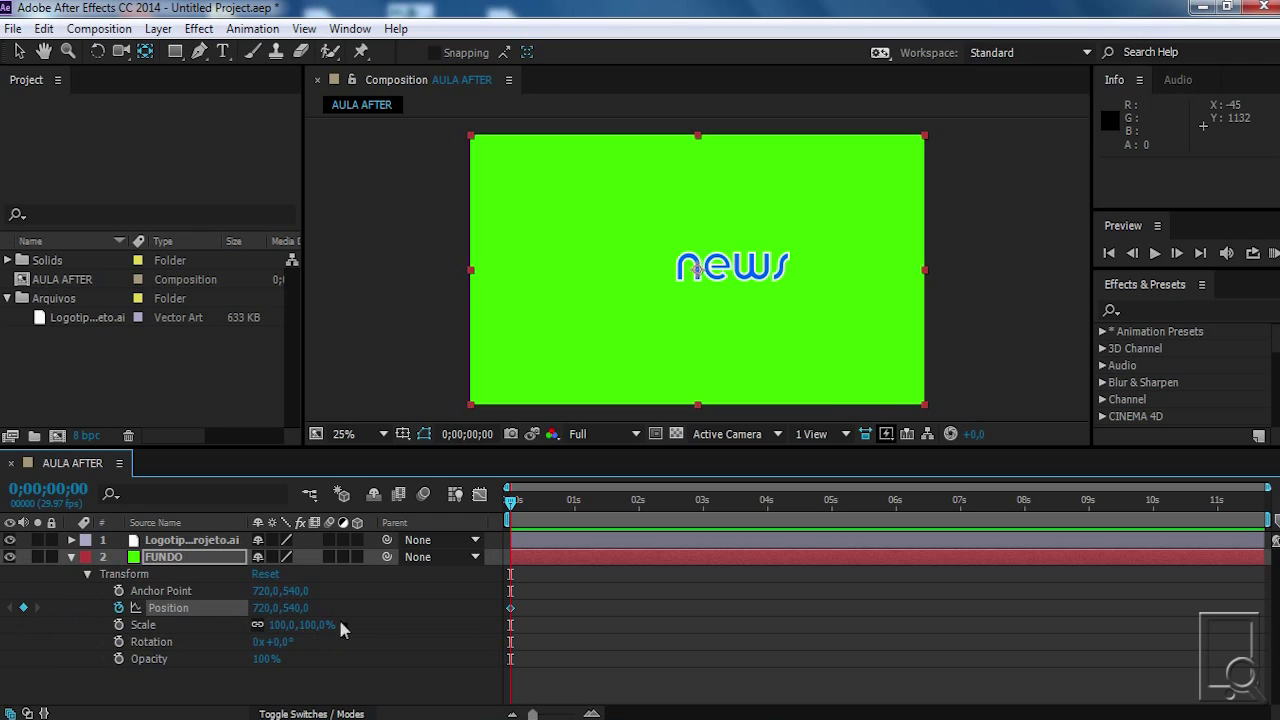
click(551, 503)
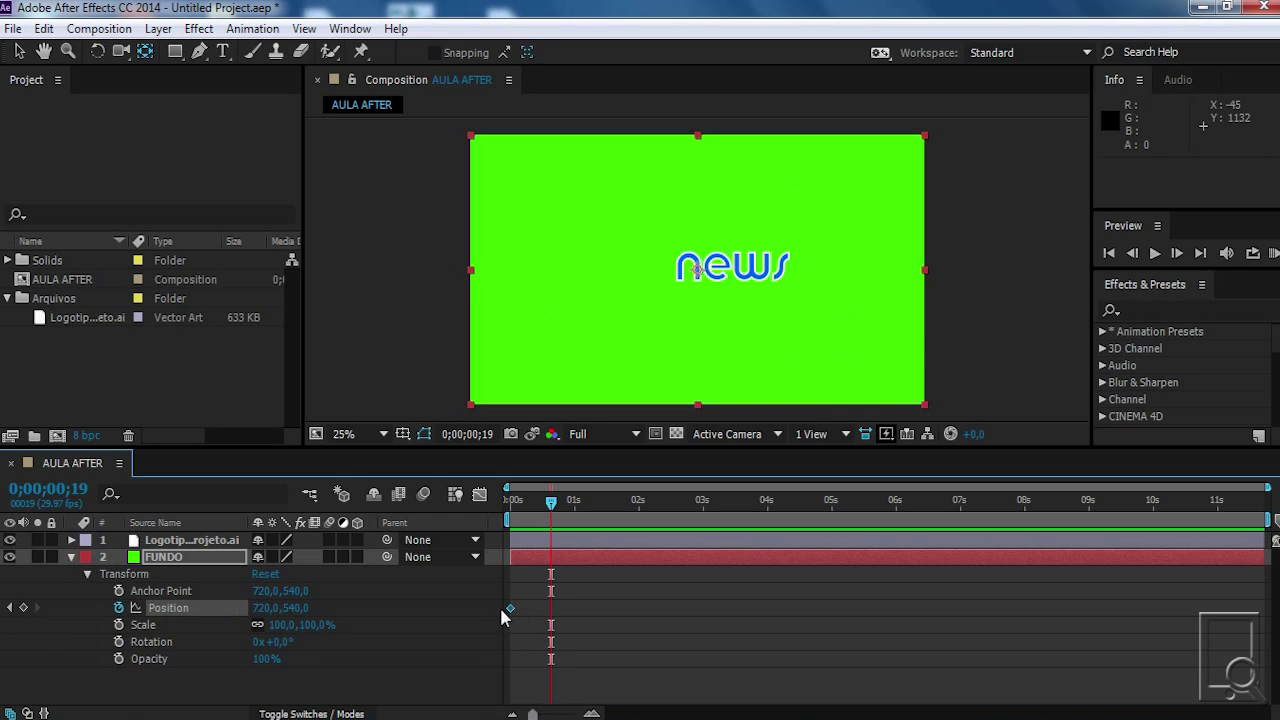
mouse_move(510, 609)
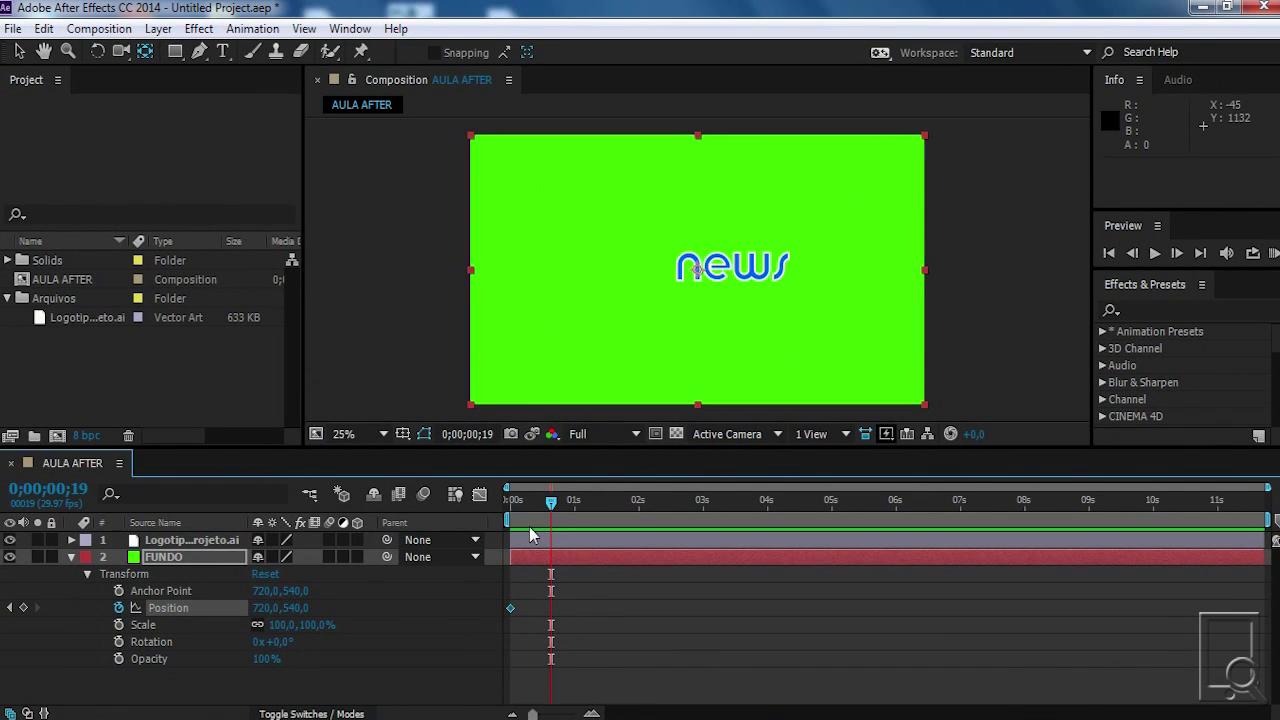
drag(531, 514, 502, 519)
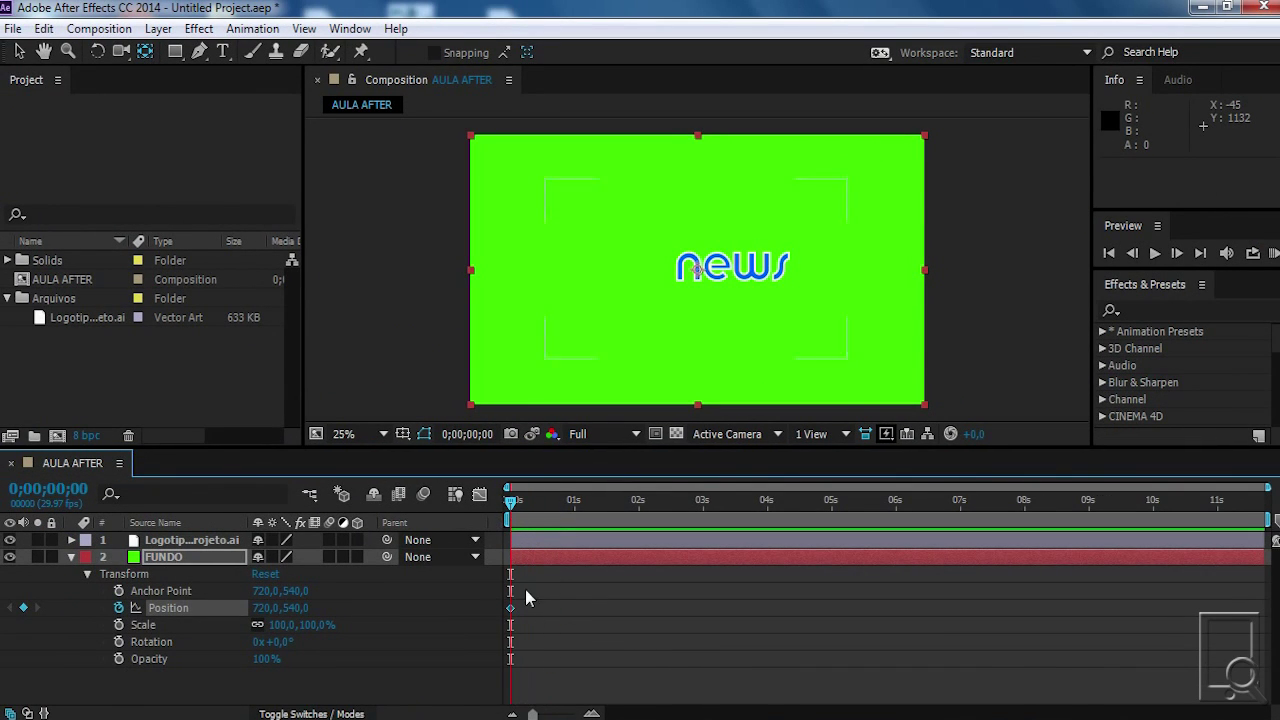
Move FUNDO's Position keyframe back and forth along the timeline, leaving it at about two seconds
drag(511, 609, 649, 614)
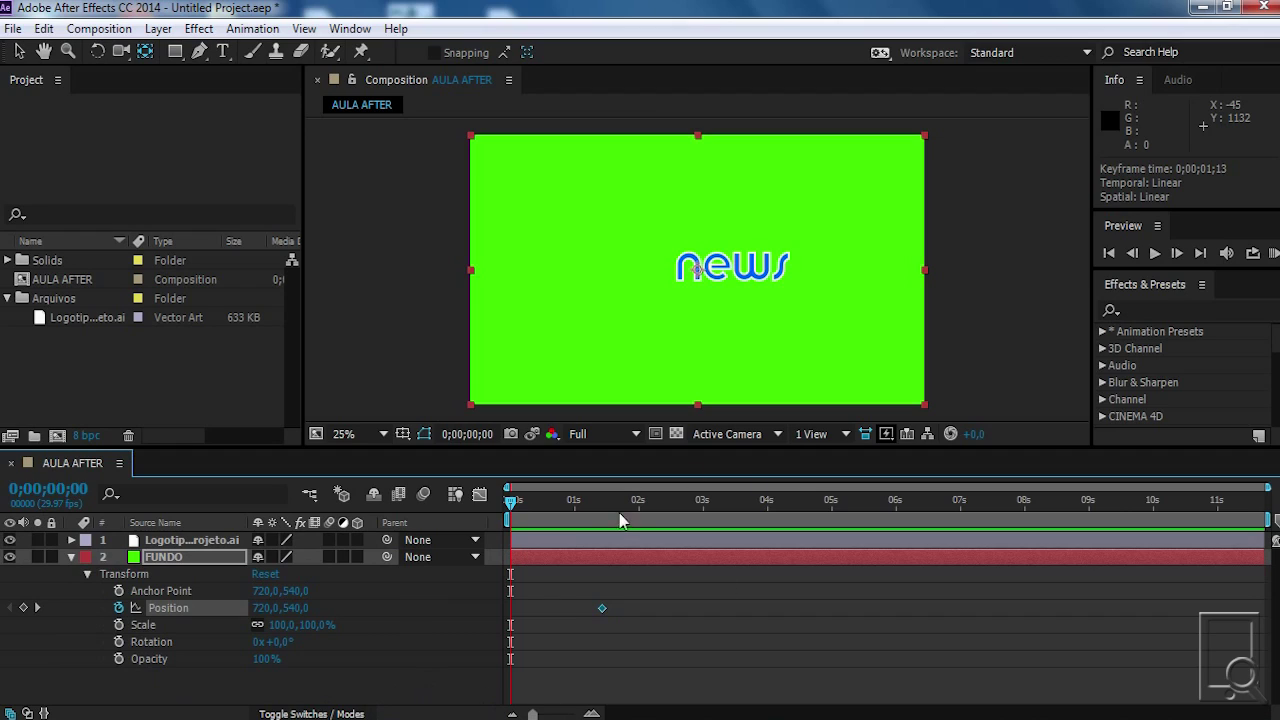
drag(602, 608, 559, 613)
drag(642, 628, 516, 613)
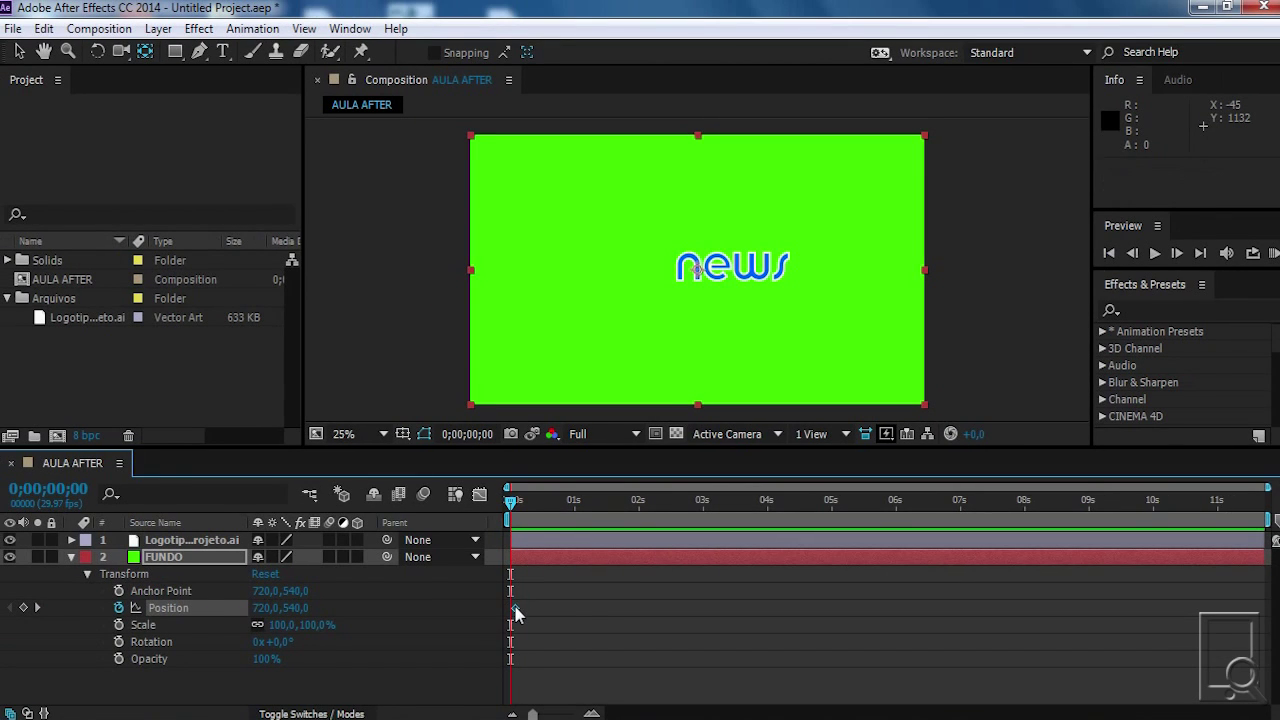
drag(517, 609, 611, 619)
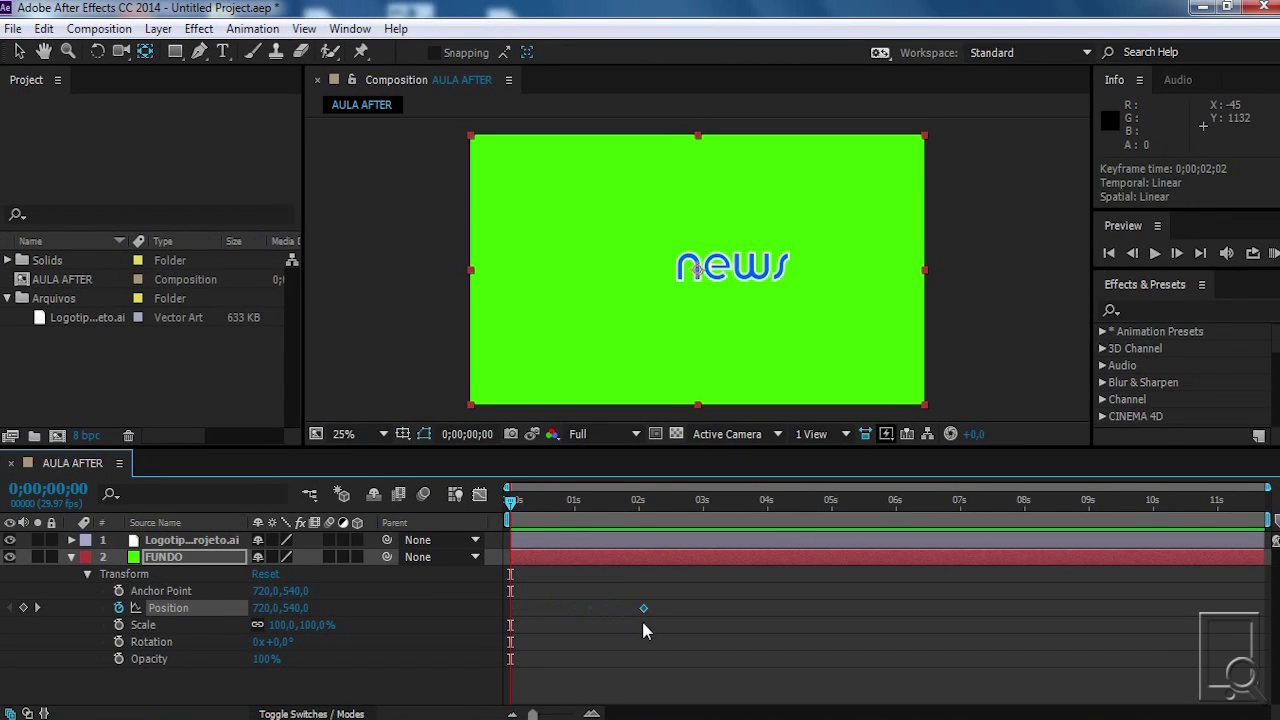
Add another Position keyframe to FUNDO at 0;00;01;00, select the keyframes in turn, and delete the added one
drag(640, 505, 541, 510)
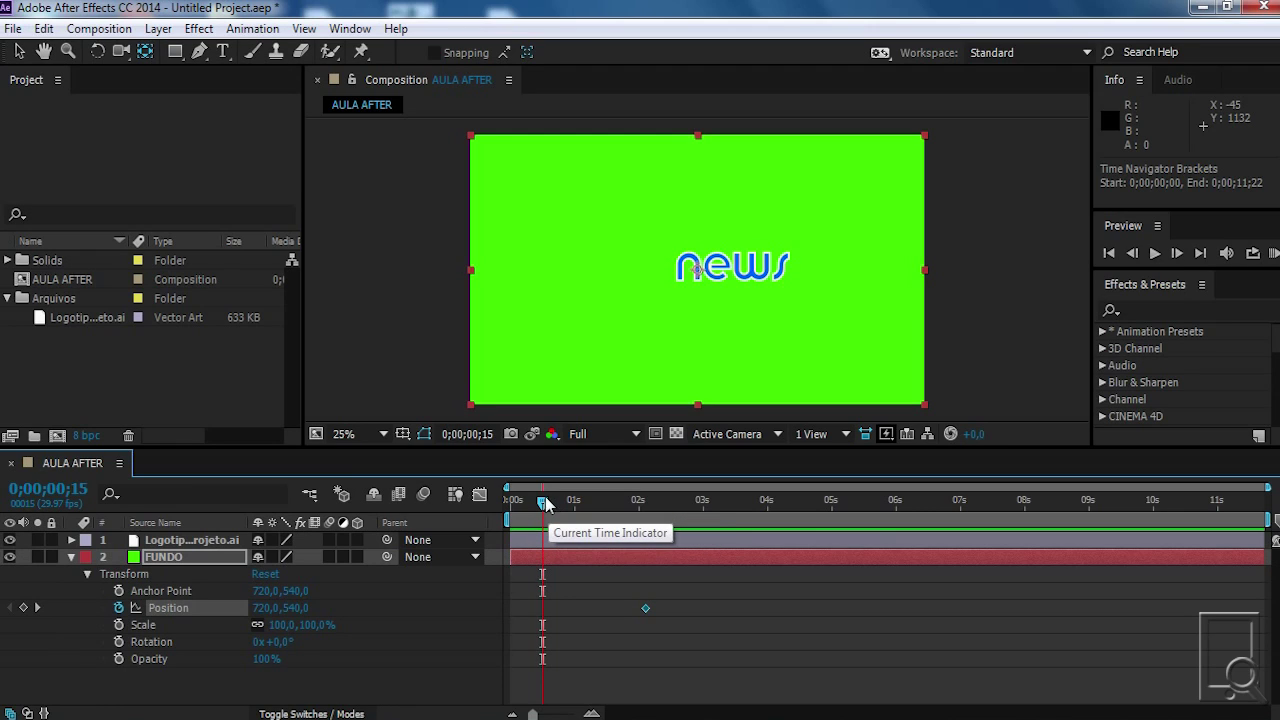
drag(543, 506, 574, 575)
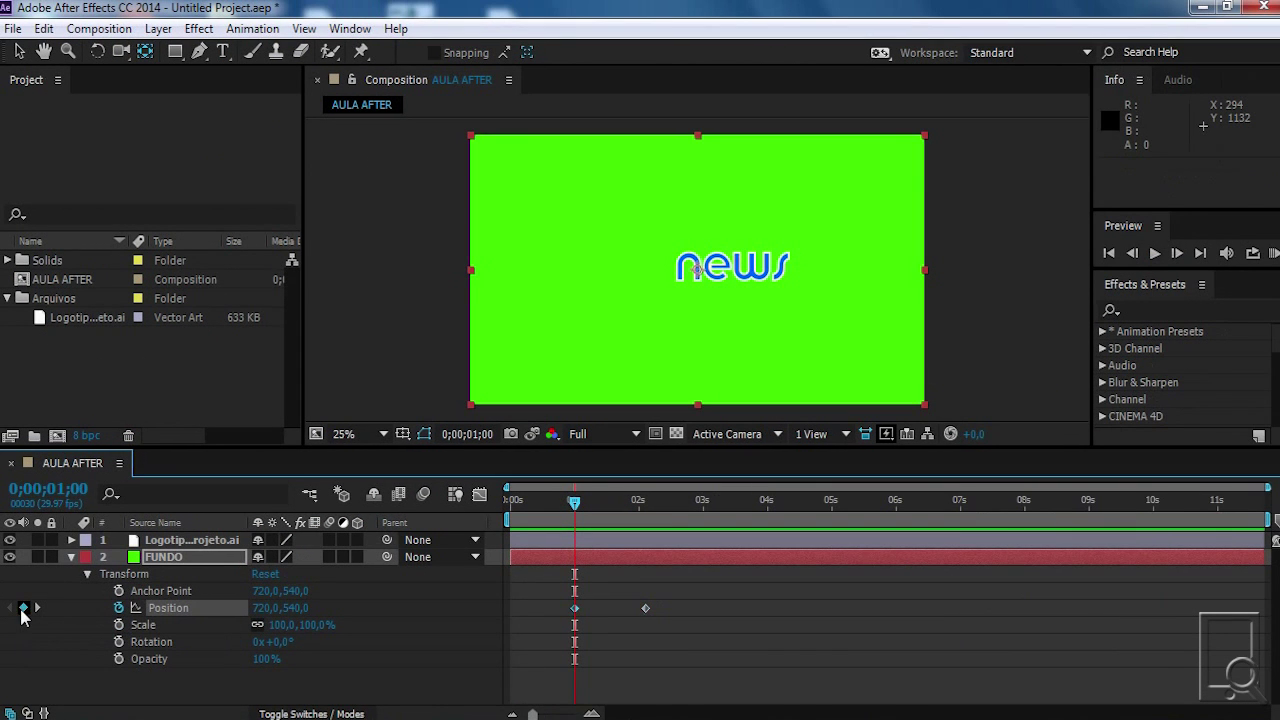
click(578, 610)
click(646, 609)
click(582, 618)
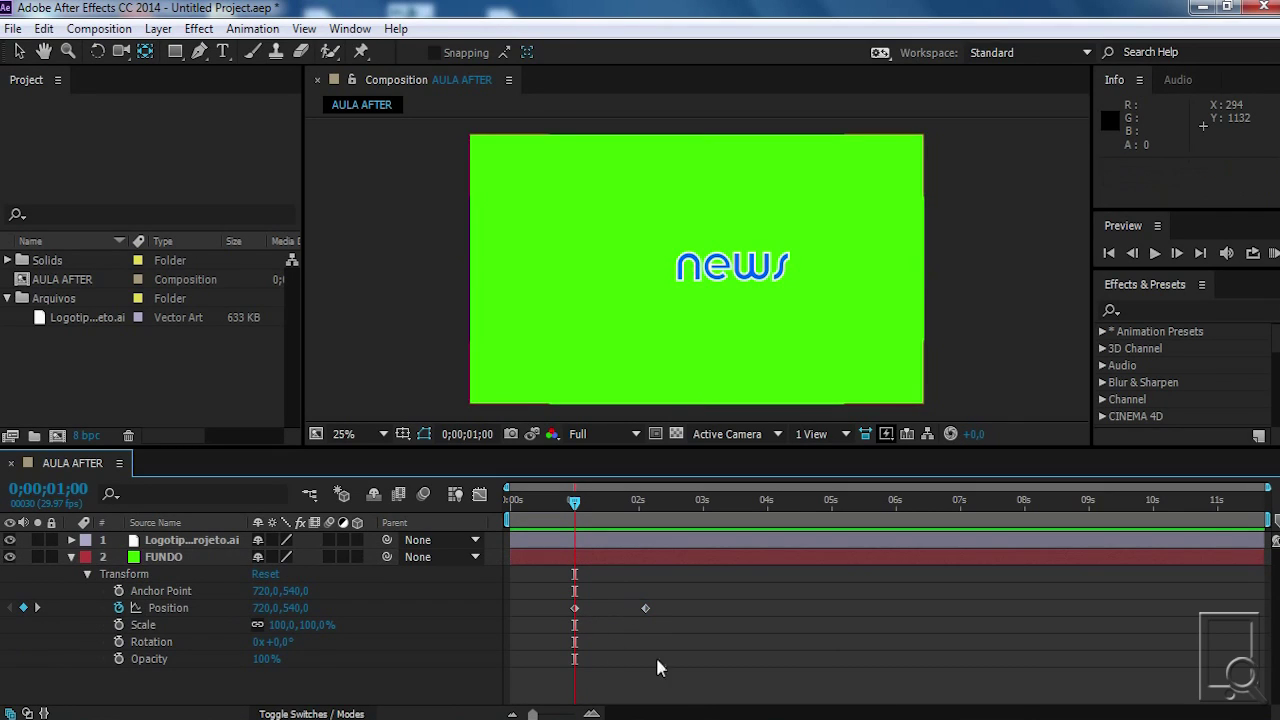
click(577, 610)
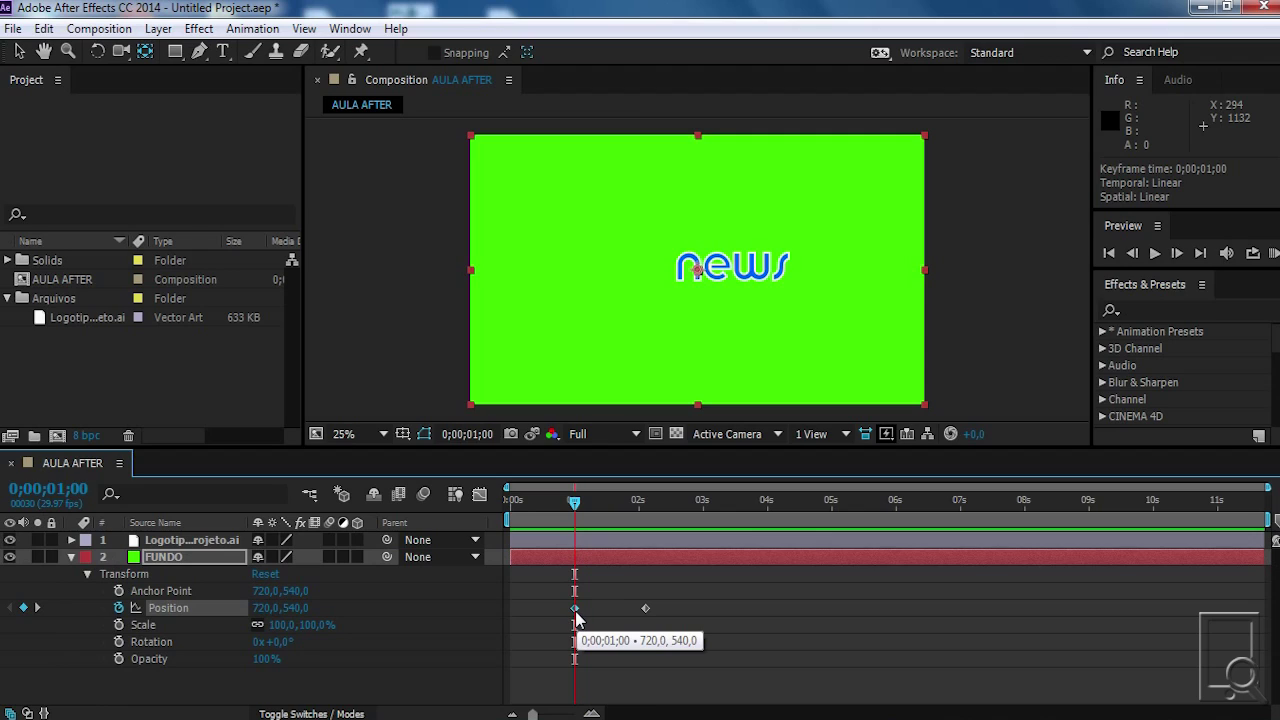
click(578, 618)
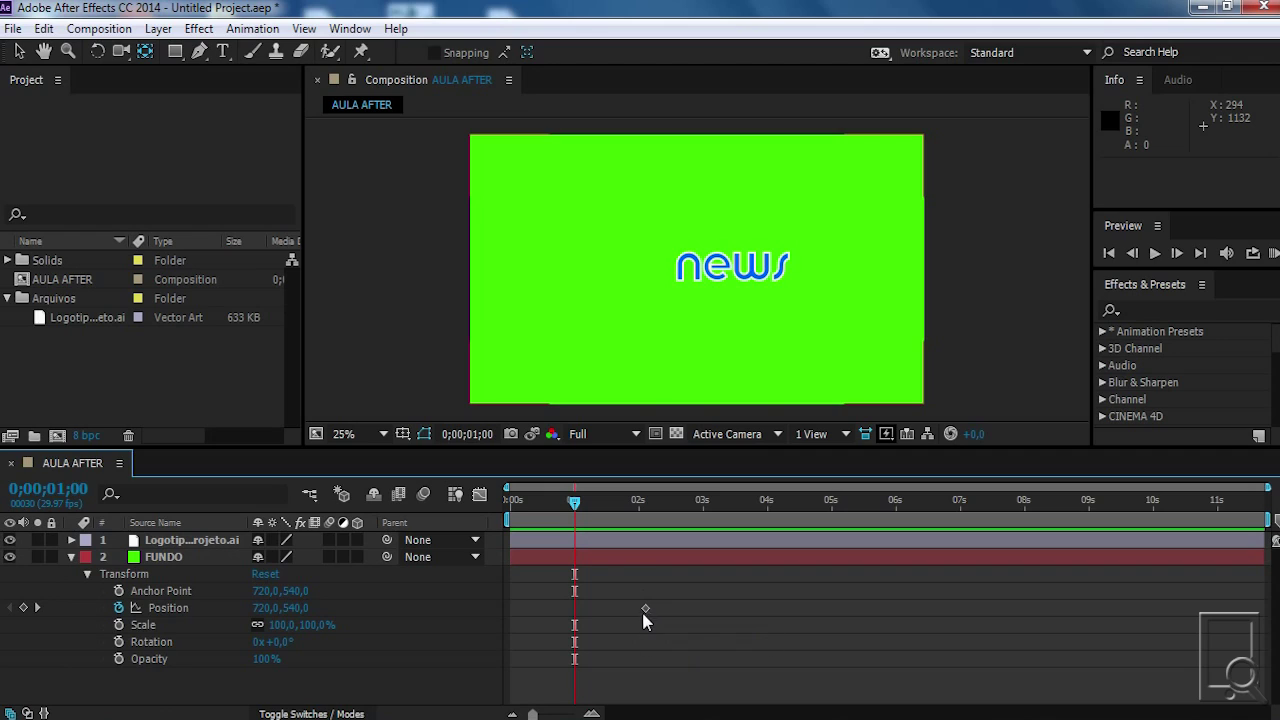
Set the current time to 0;00;00;20 and select the FUNDO layer in the composition with the Selection tool
click(553, 503)
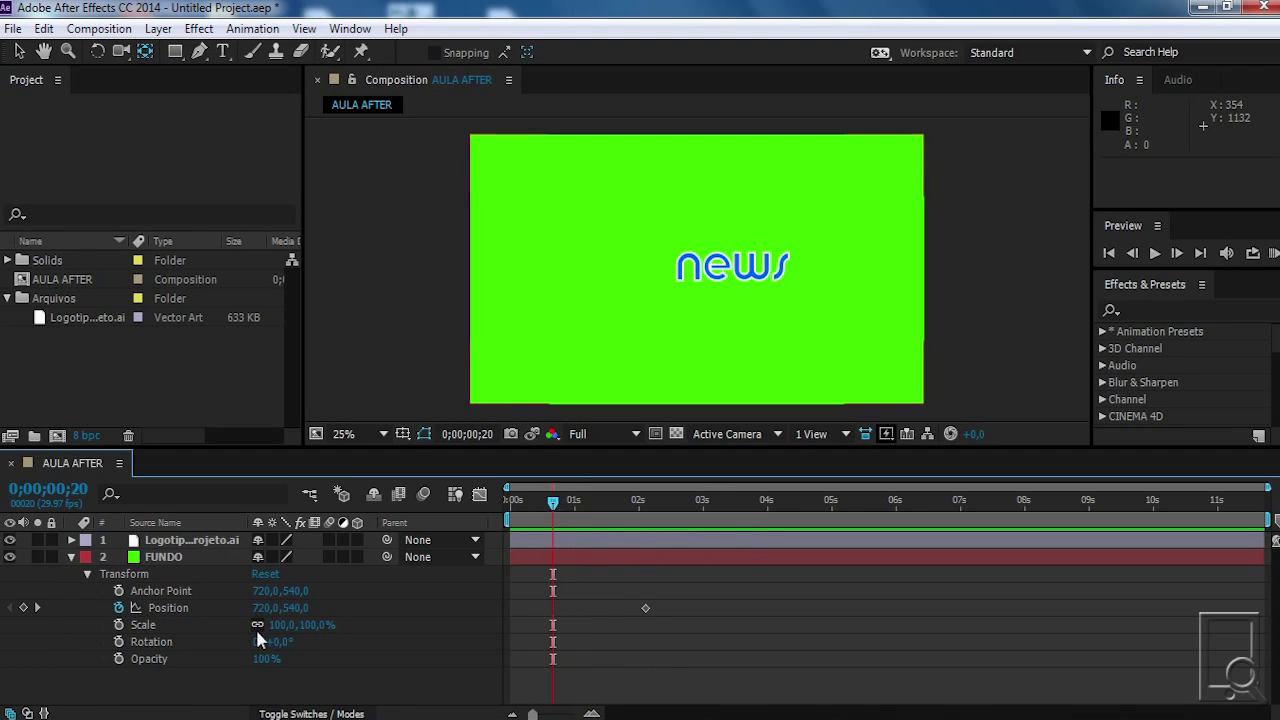
click(172, 610)
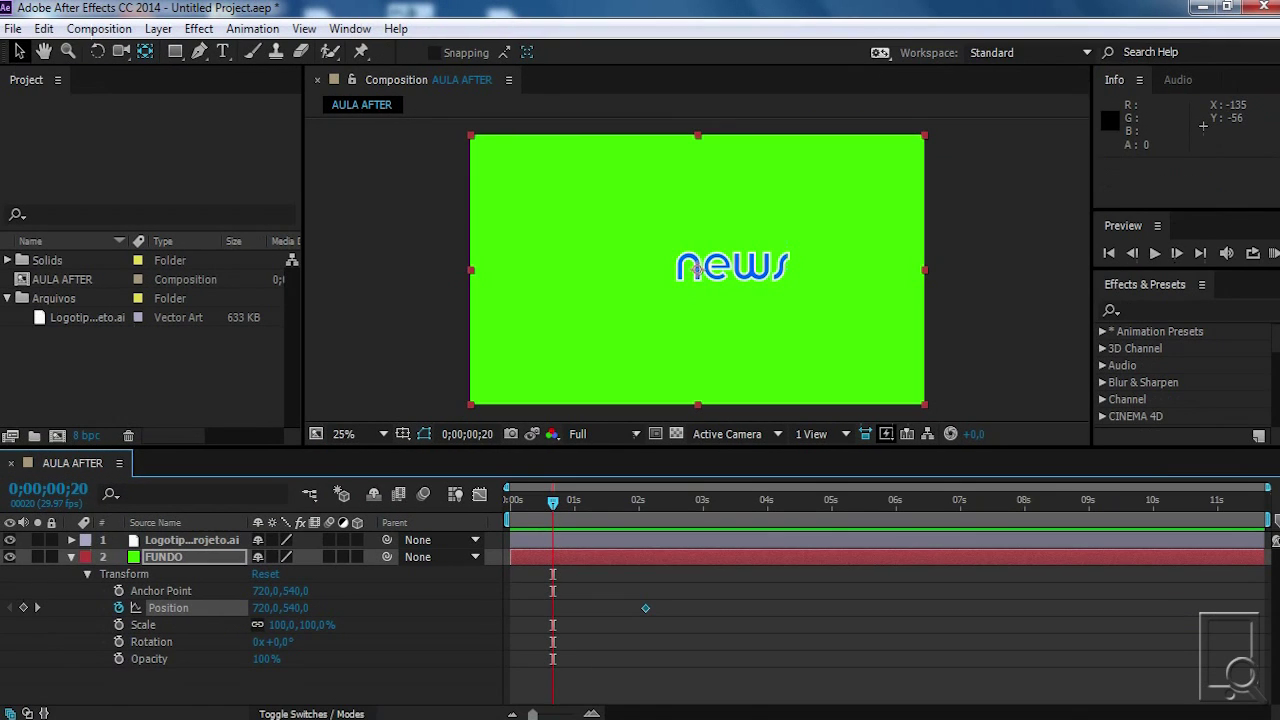
click(20, 54)
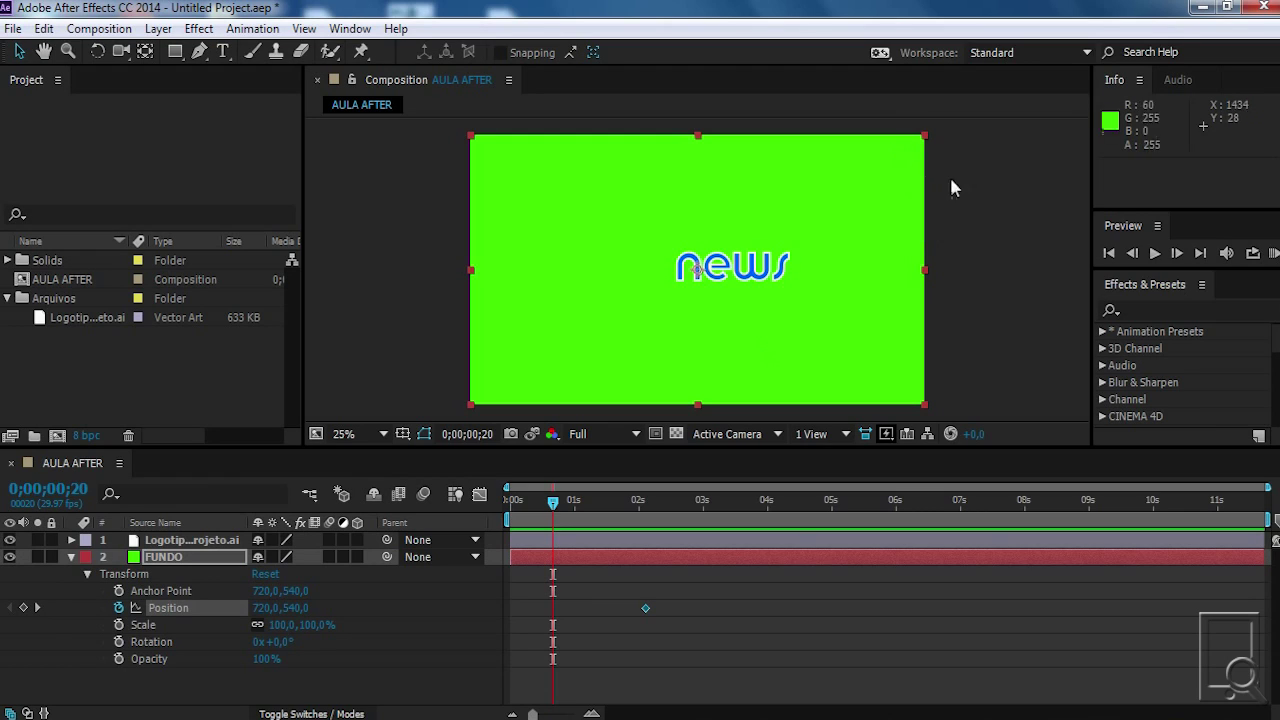
key(apostrophe)
key(apostrophe)
click(614, 329)
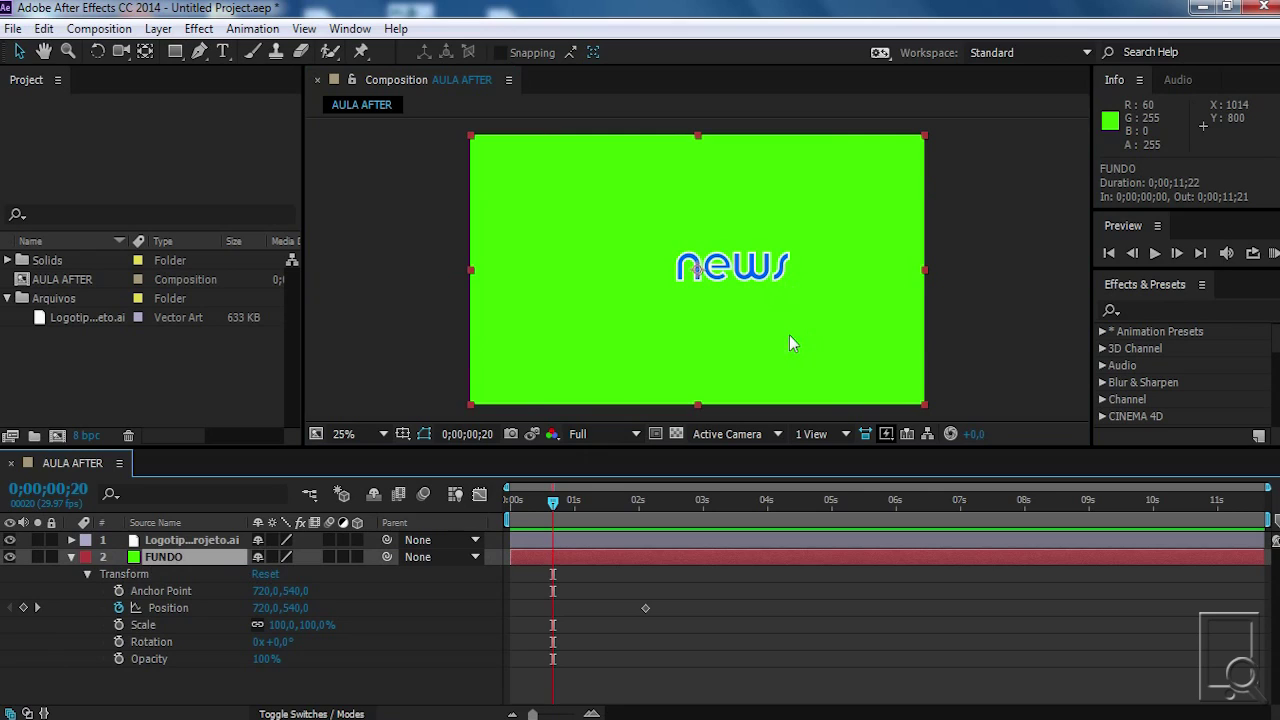
Move the FUNDO layer horizontally out past the frame's left edge, to about Position -768, 540
mouse_move(796, 345)
mouse_down()
mouse_move(343, 346)
mouse_move(666, 320)
mouse_move(811, 346)
mouse_move(771, 277)
mouse_move(804, 364)
mouse_move(774, 262)
mouse_move(786, 357)
mouse_move(646, 217)
mouse_move(770, 327)
mouse_move(834, 311)
mouse_move(814, 346)
mouse_up()
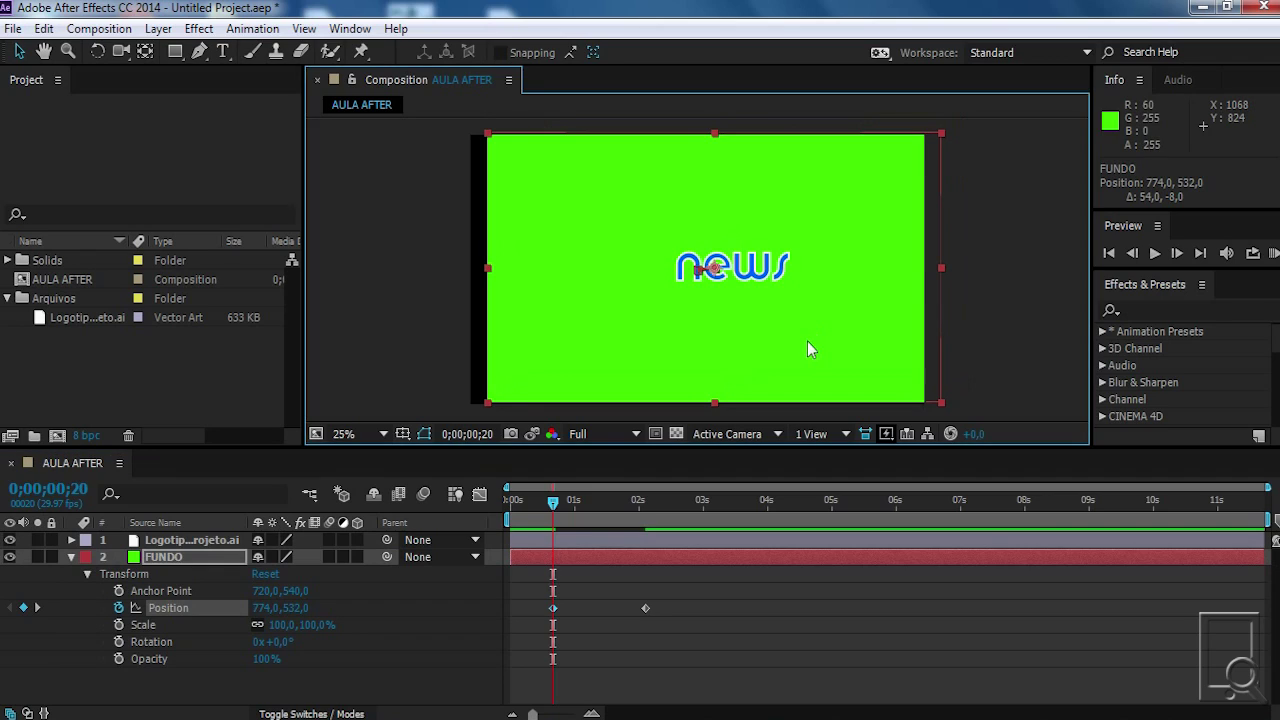
key(ctrl+z)
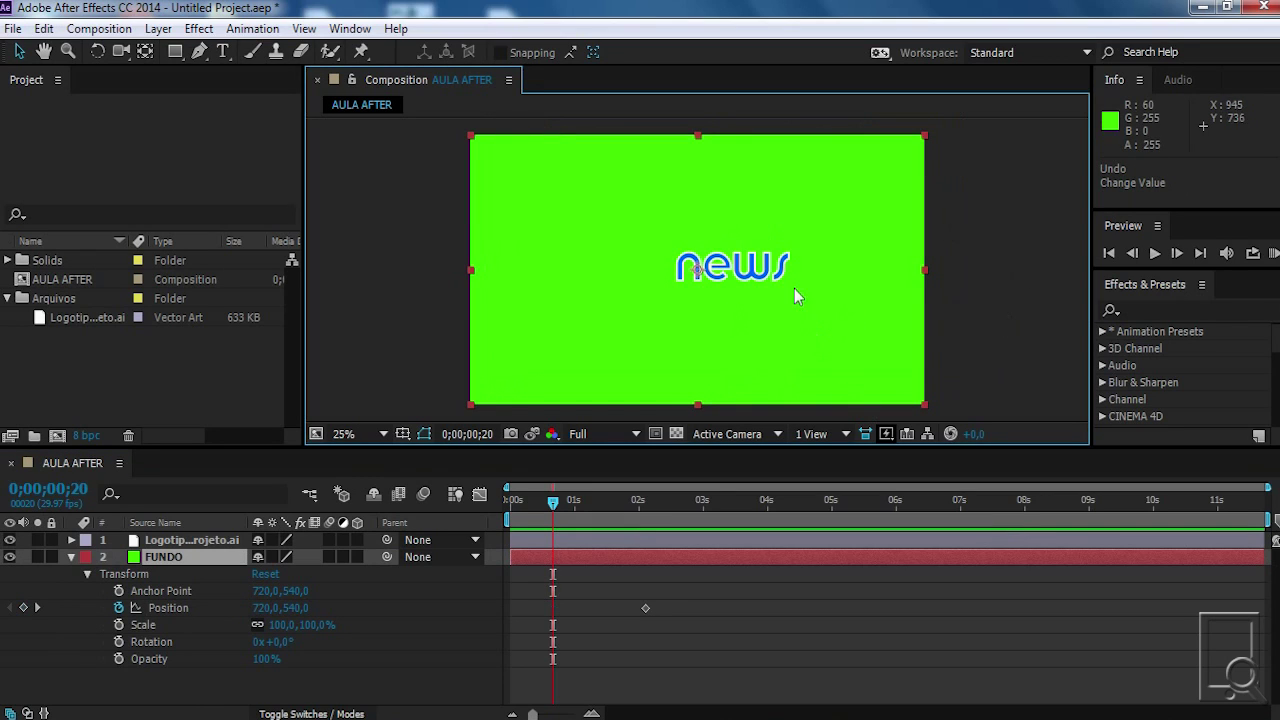
drag(843, 337, 836, 335)
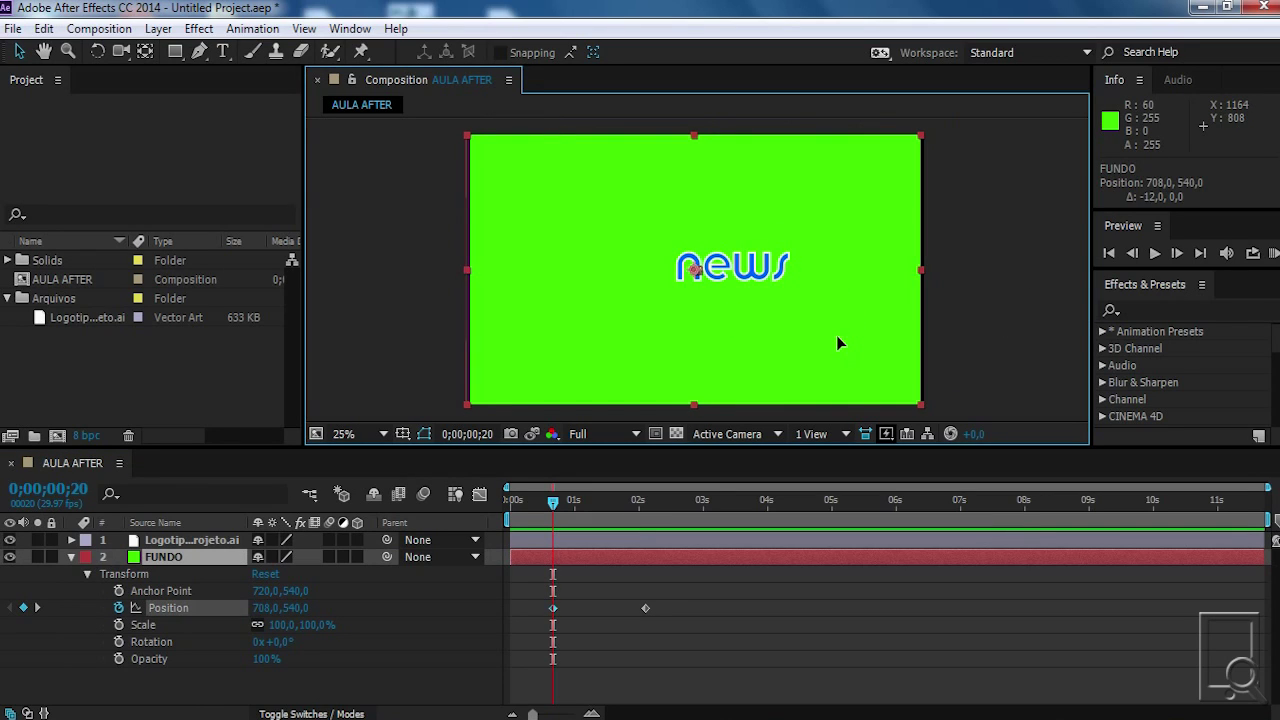
drag(836, 335, 376, 337)
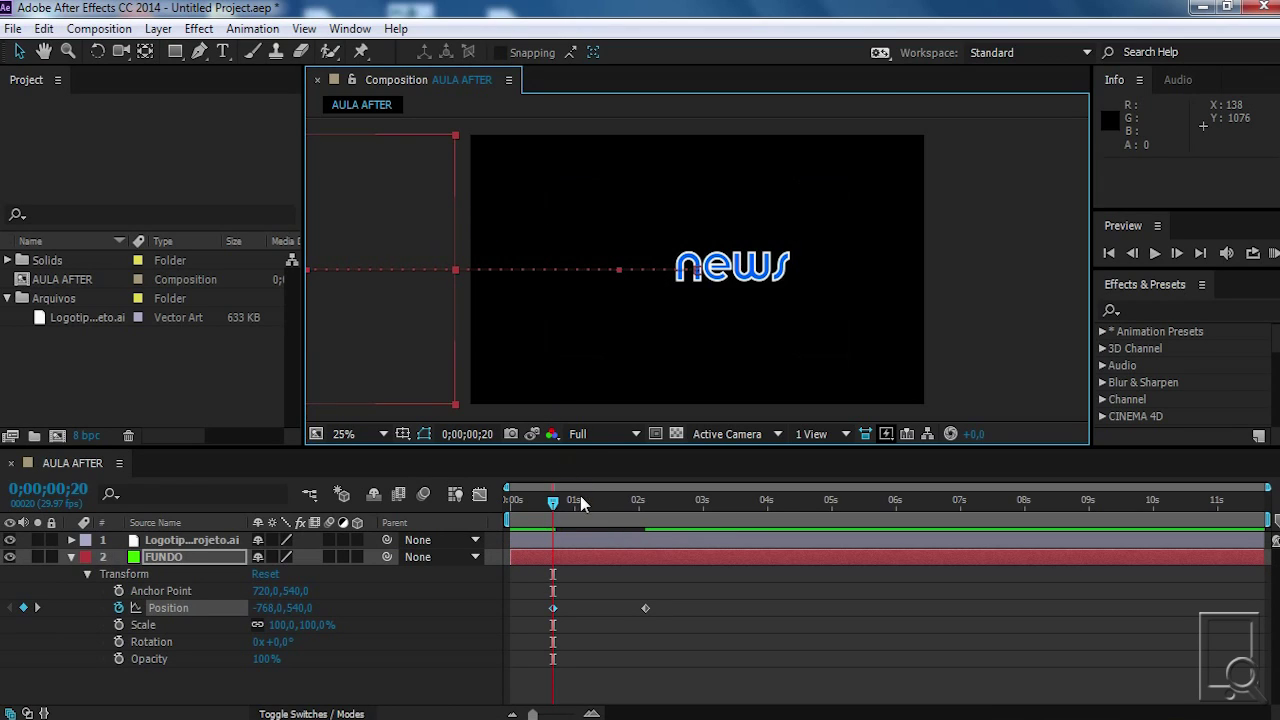
Scrub through FUNDO's slide-in animation and nudge its second Position keyframe to 0;00;02;02
drag(557, 505, 630, 540)
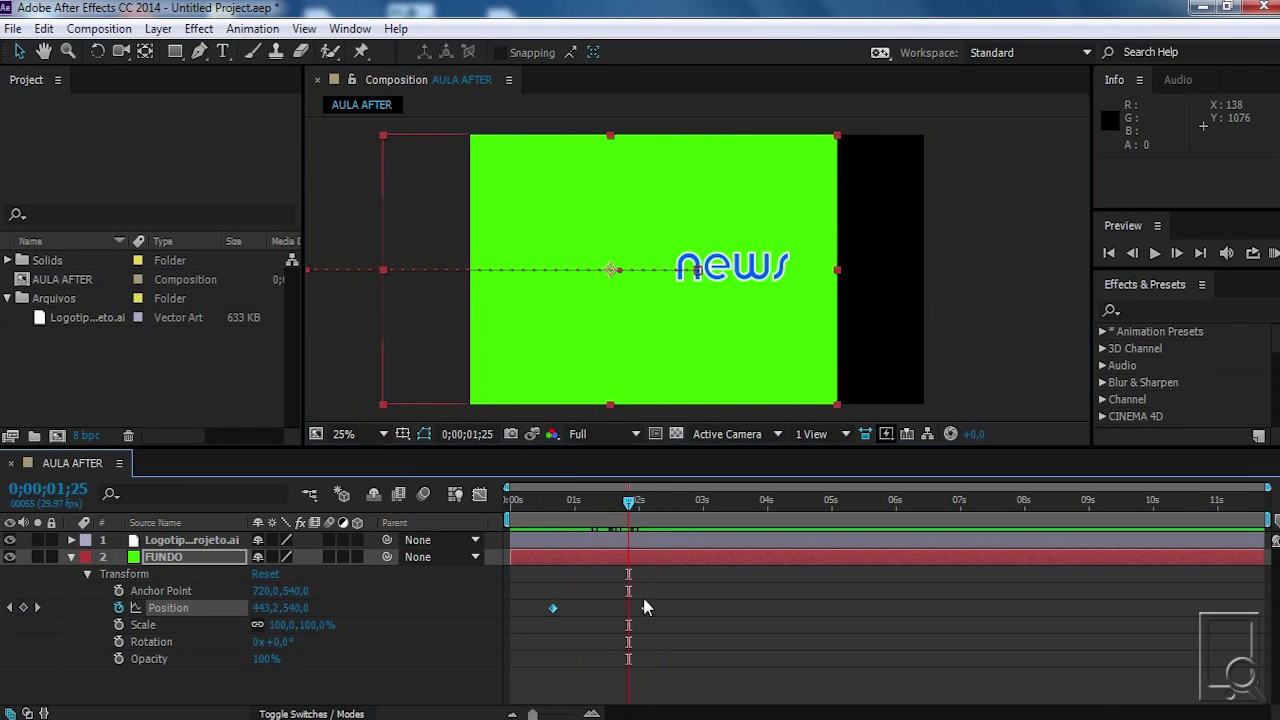
click(646, 608)
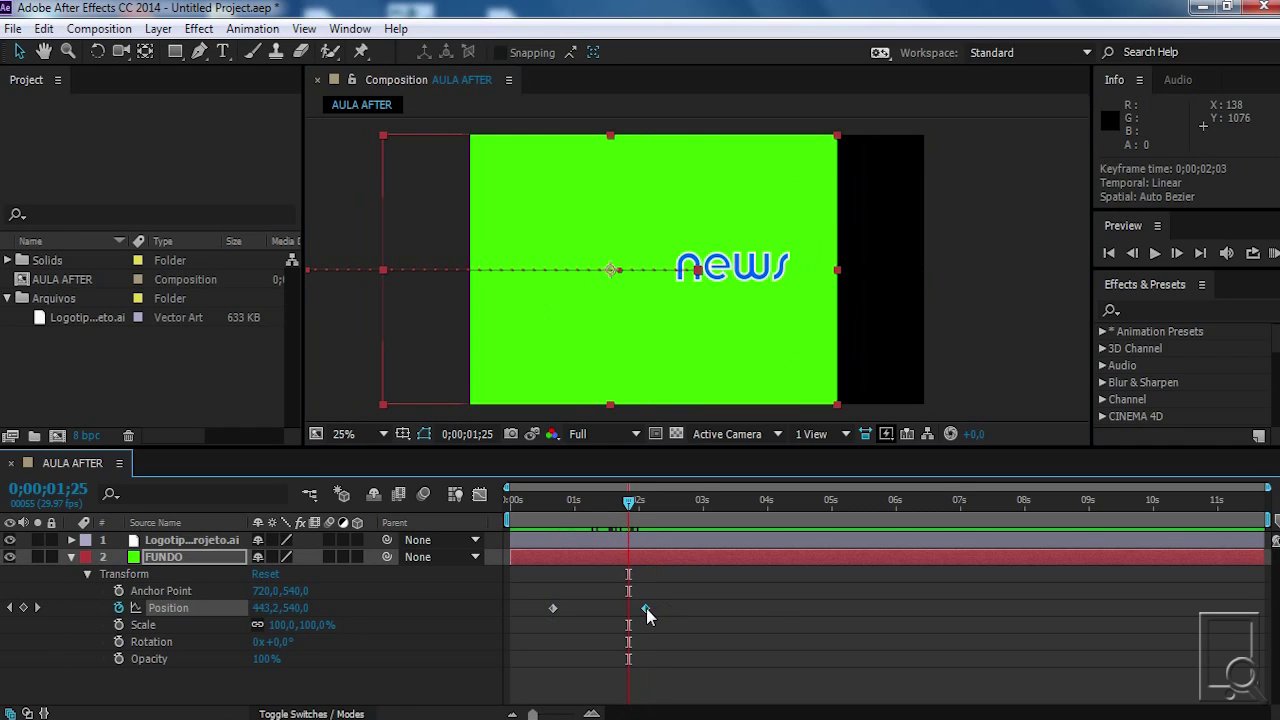
click(674, 610)
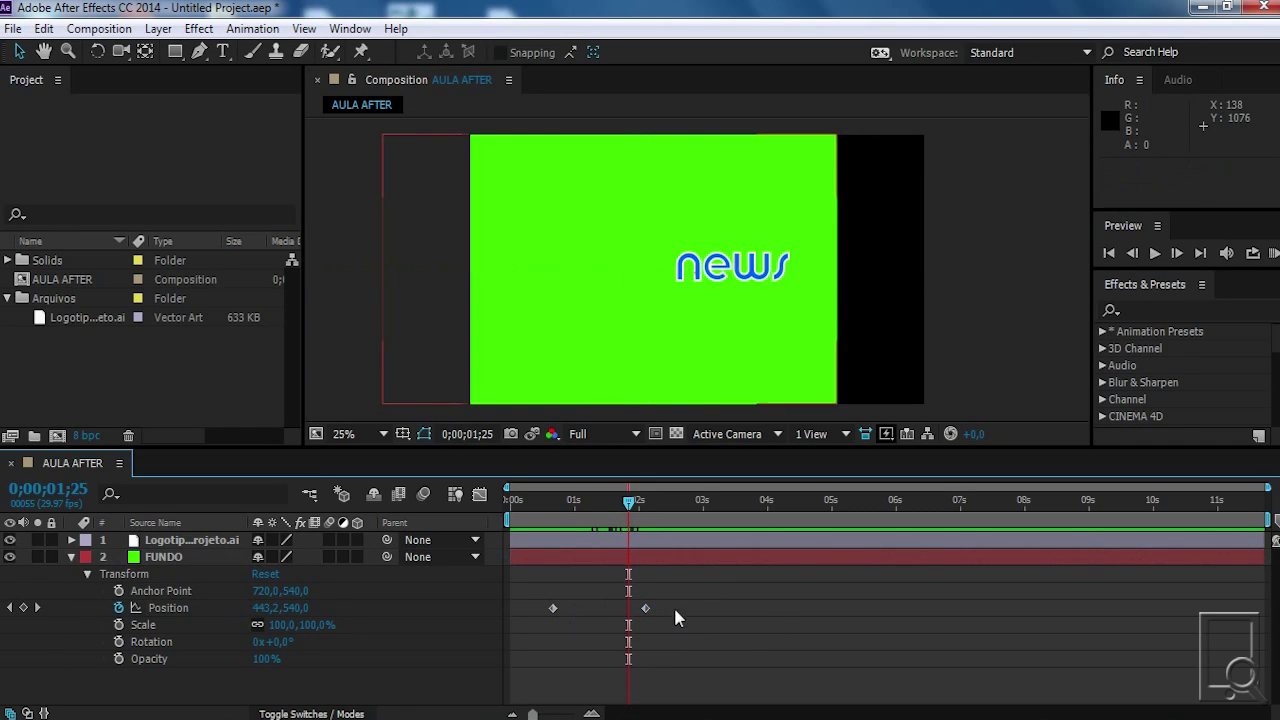
drag(647, 609, 645, 609)
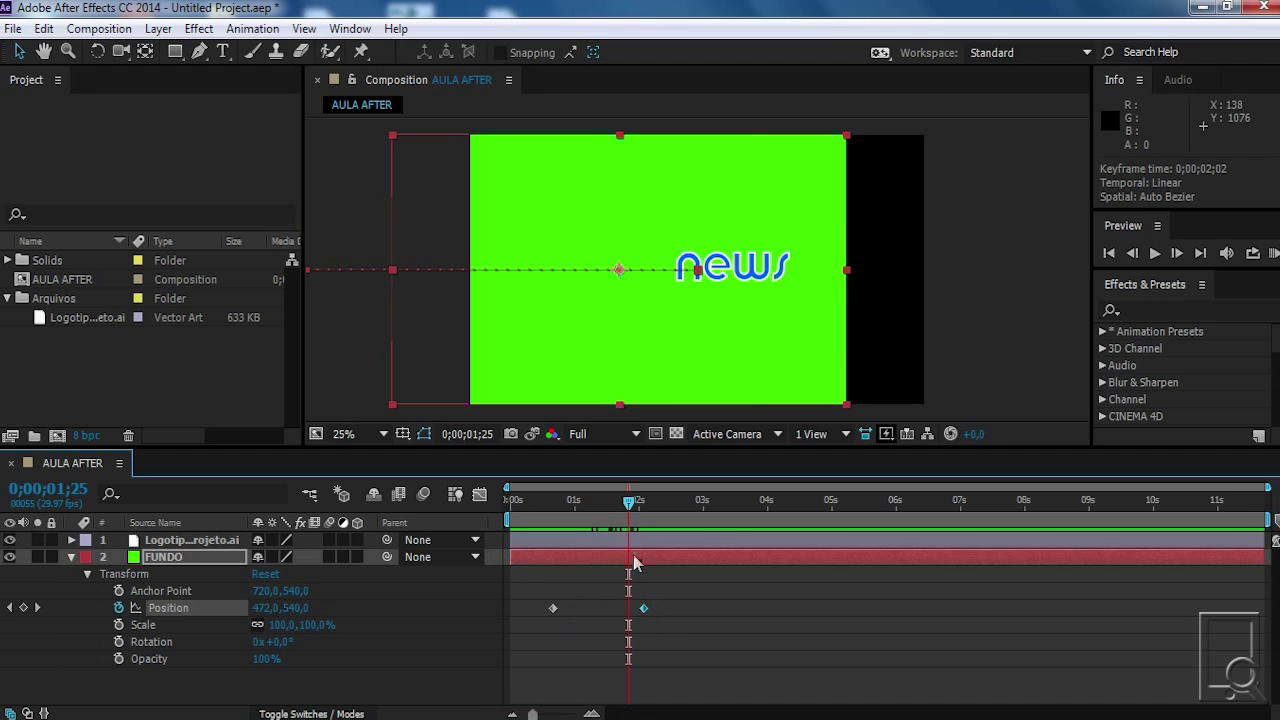
drag(628, 508, 647, 503)
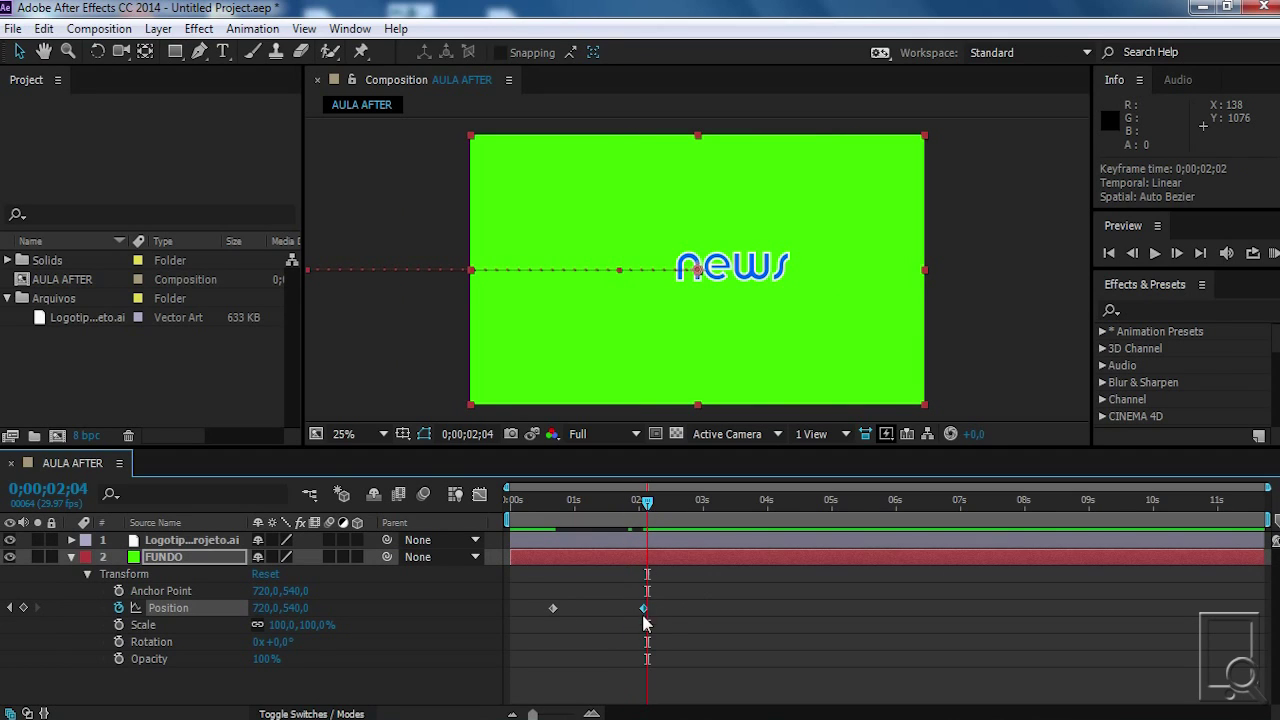
Bring FUNDO's second Position keyframe closer to the first and shift both earlier, with the first at 0;00;00;06
drag(643, 609, 574, 610)
mouse_move(565, 516)
mouse_down()
mouse_move(550, 516)
mouse_move(572, 516)
mouse_up()
click(600, 604)
drag(615, 601, 525, 611)
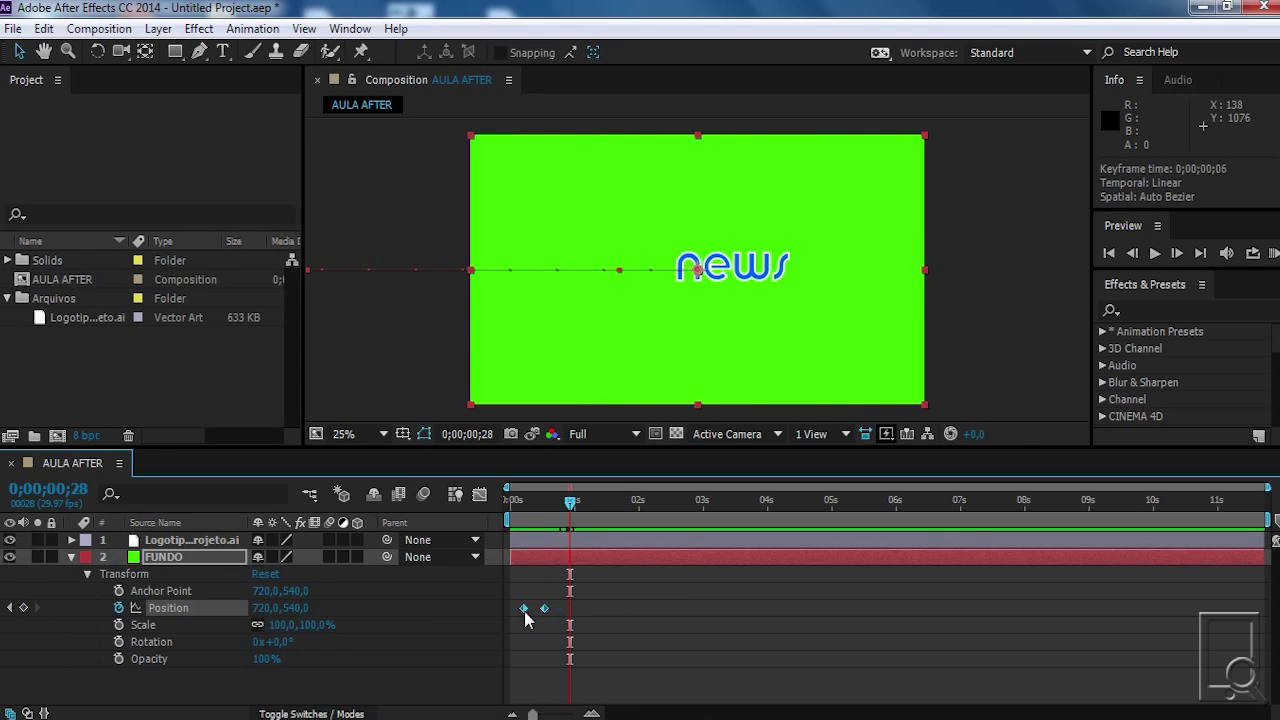
mouse_move(570, 504)
mouse_down()
mouse_move(541, 505)
mouse_move(566, 503)
mouse_up()
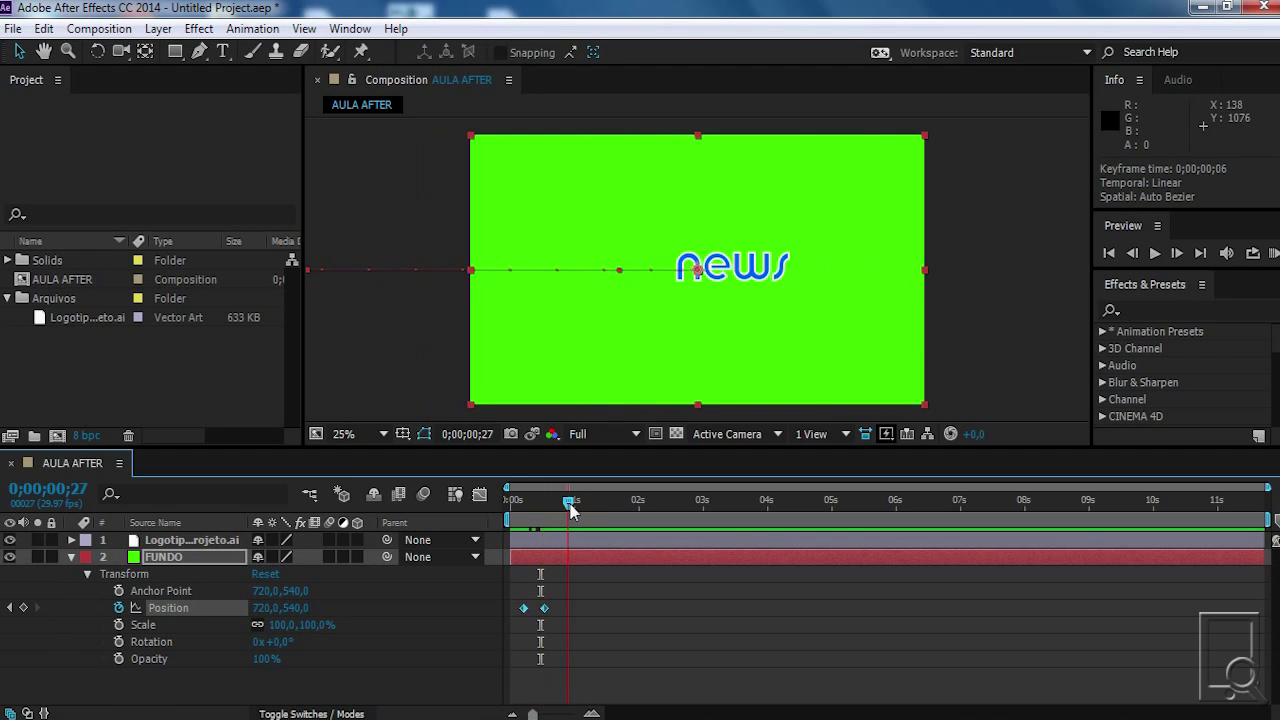
click(548, 614)
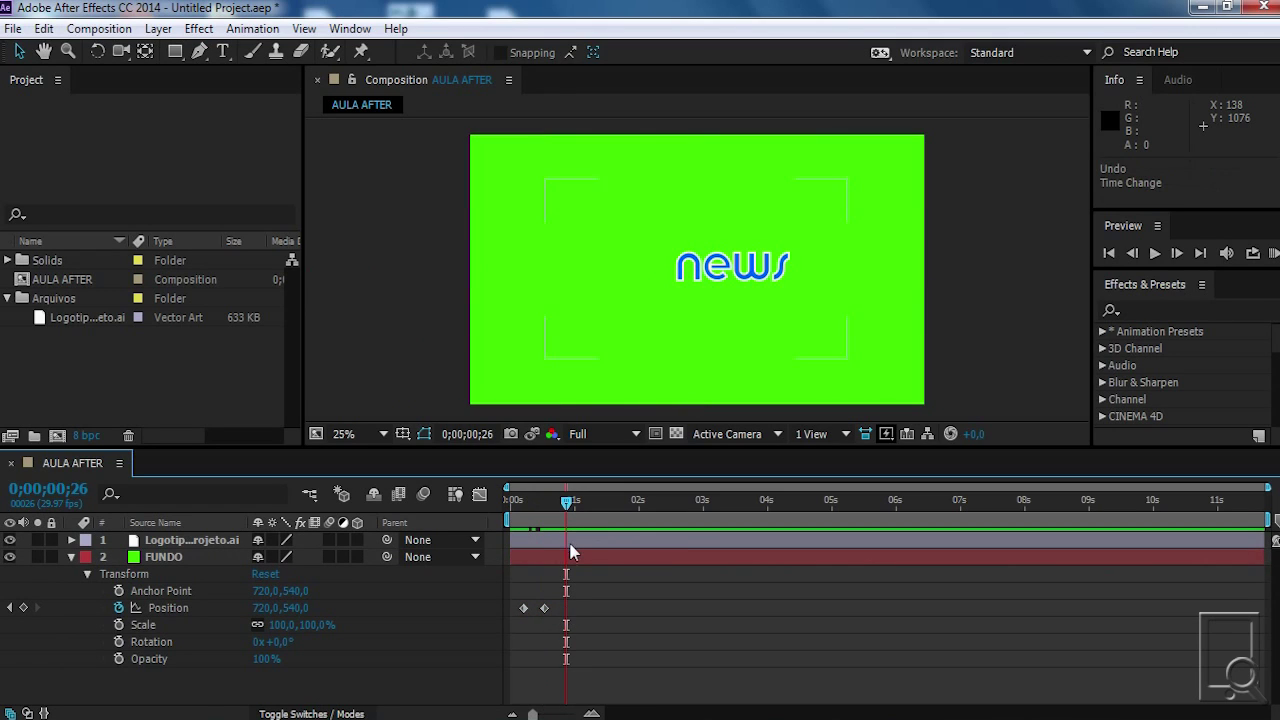
End the work area at 0;00;00;26 and play a RAM preview of FUNDO's slide-in from the start
key(n)
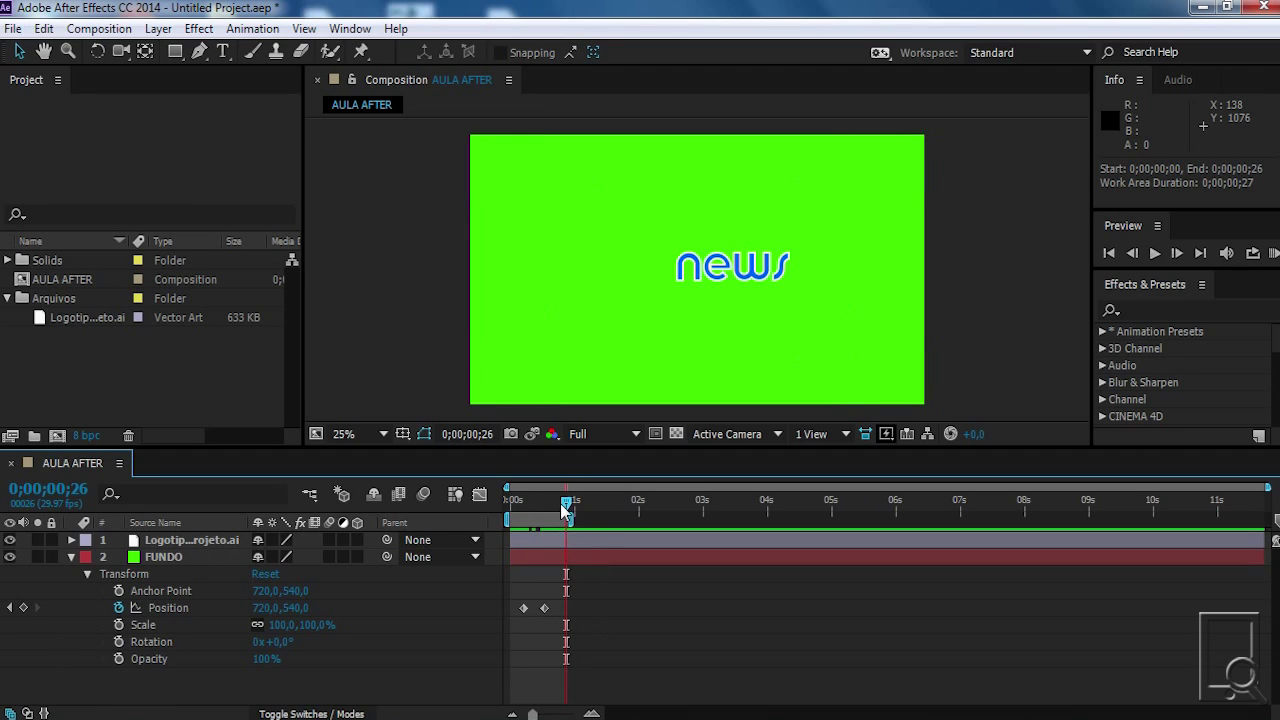
drag(567, 502, 480, 511)
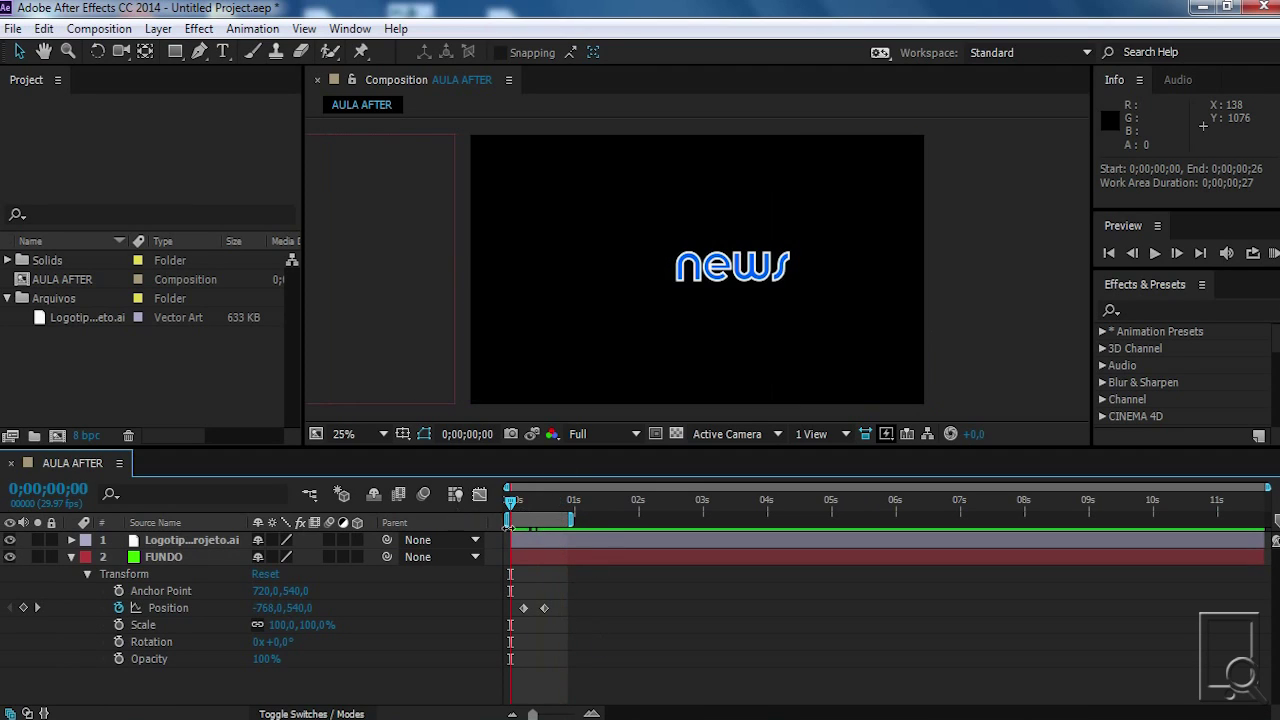
click(569, 504)
drag(569, 504, 507, 503)
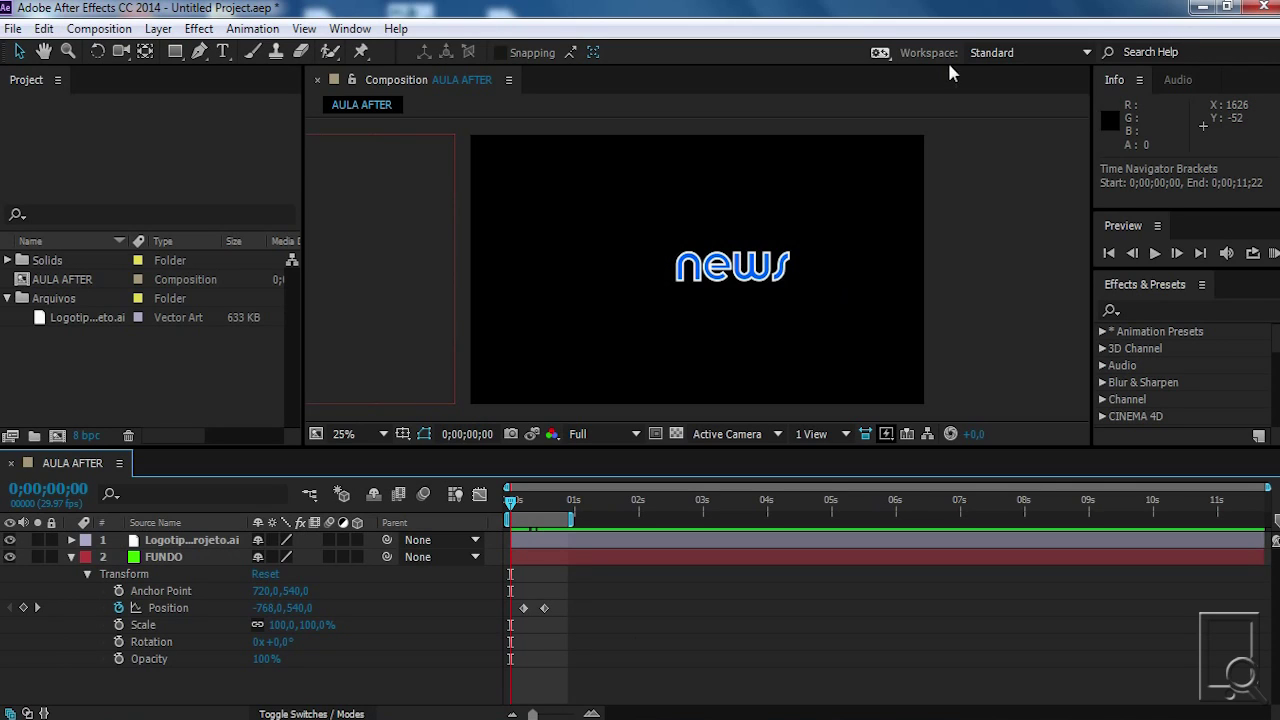
click(1137, 236)
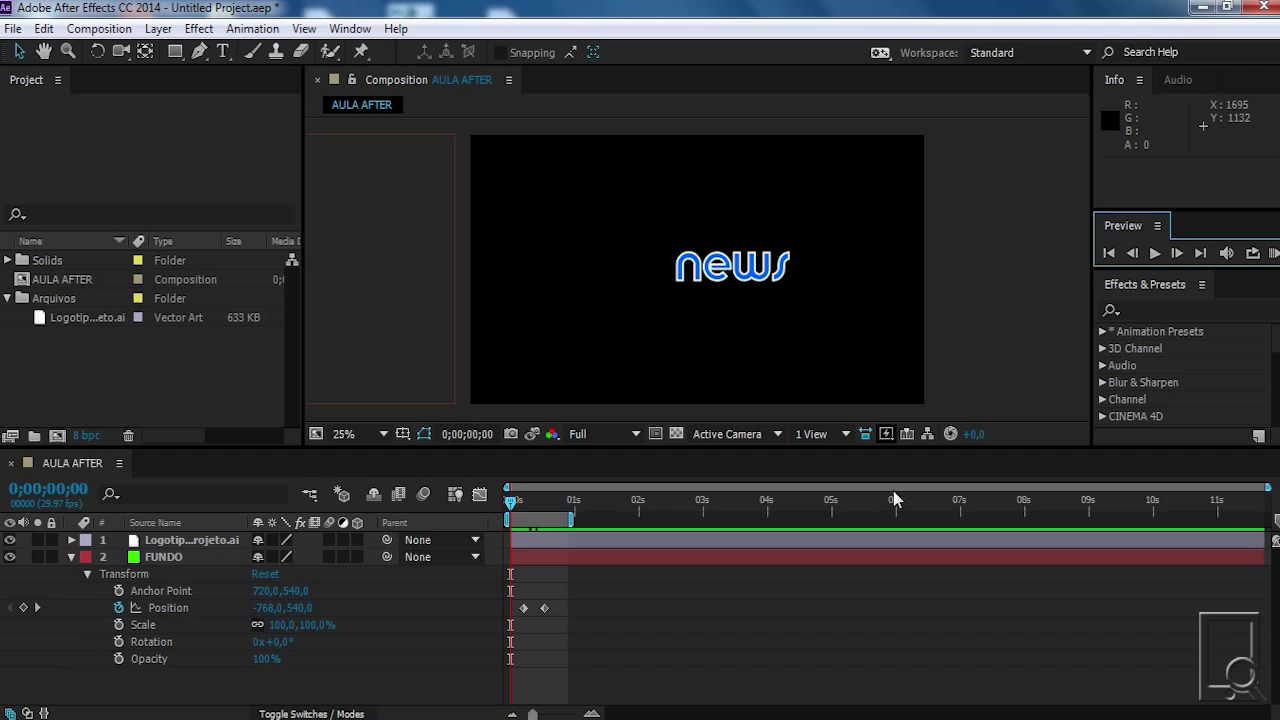
click(731, 600)
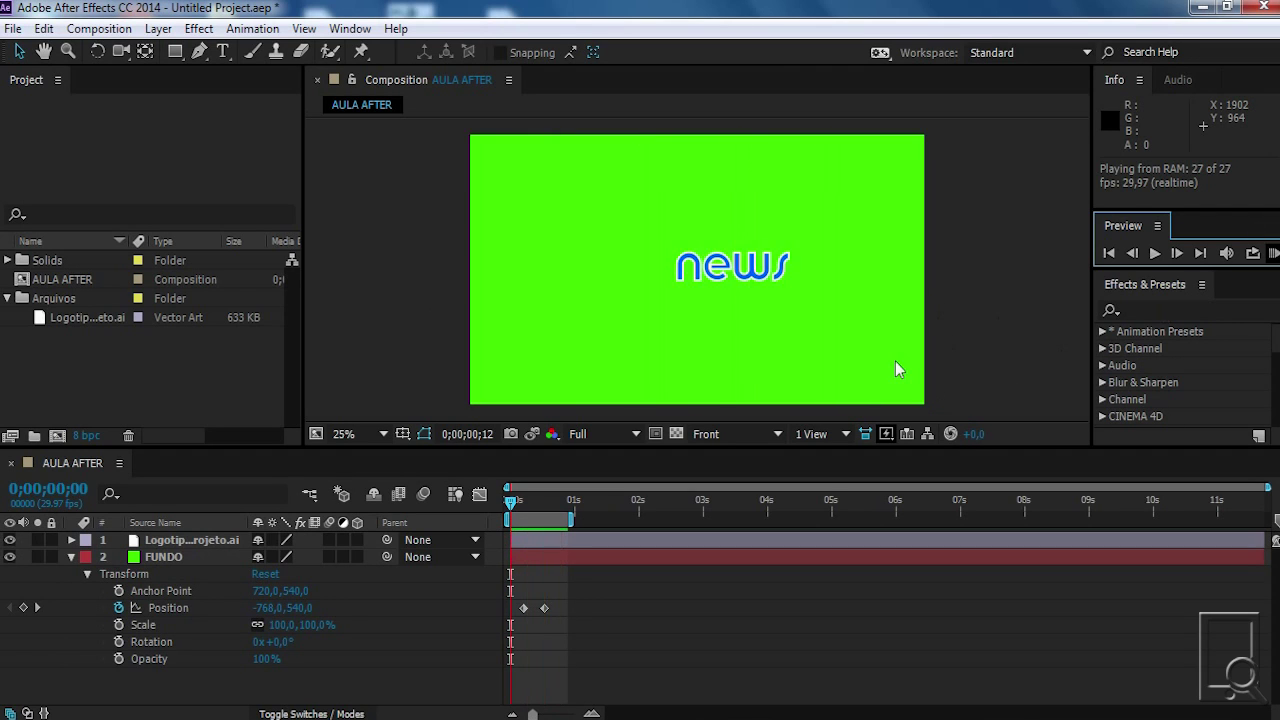
key(space)
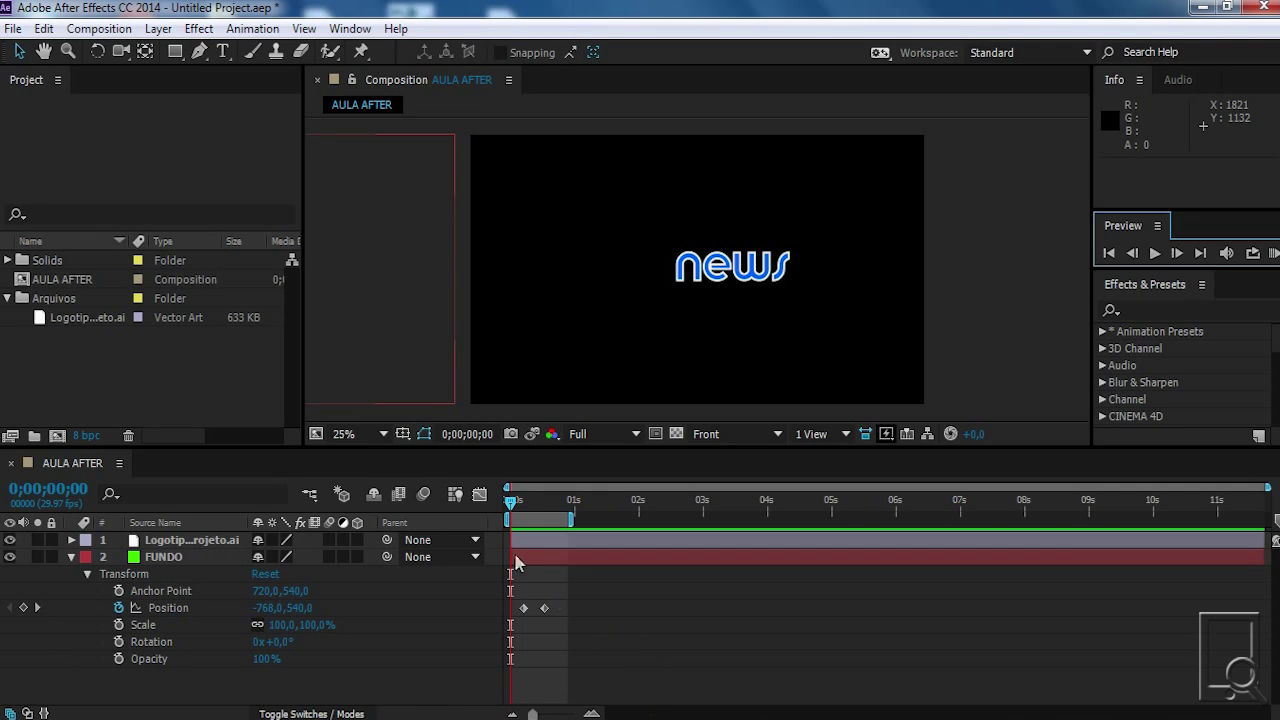
Extend the work area's end to the composition's end at 0;00;11;21 and set the current time to 0;00;00;25
mouse_move(511, 502)
mouse_down()
mouse_move(553, 508)
mouse_move(512, 514)
mouse_move(574, 525)
mouse_move(512, 526)
mouse_up()
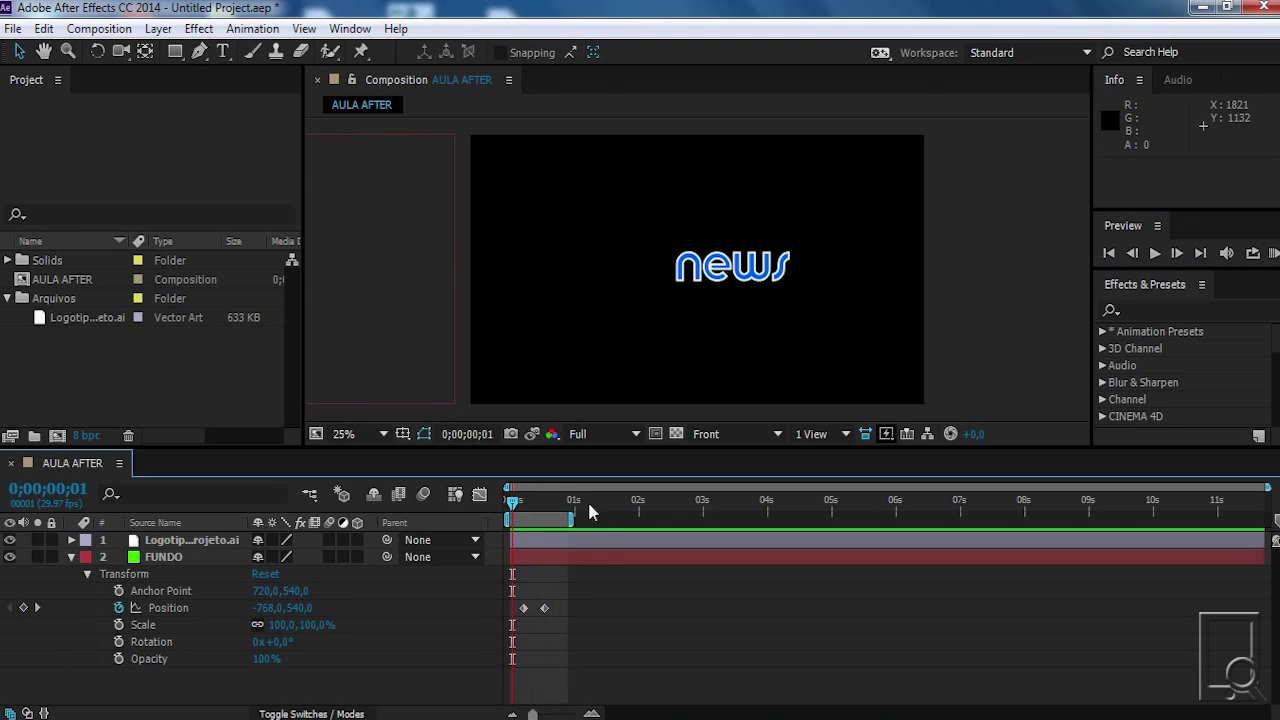
drag(571, 500, 1257, 500)
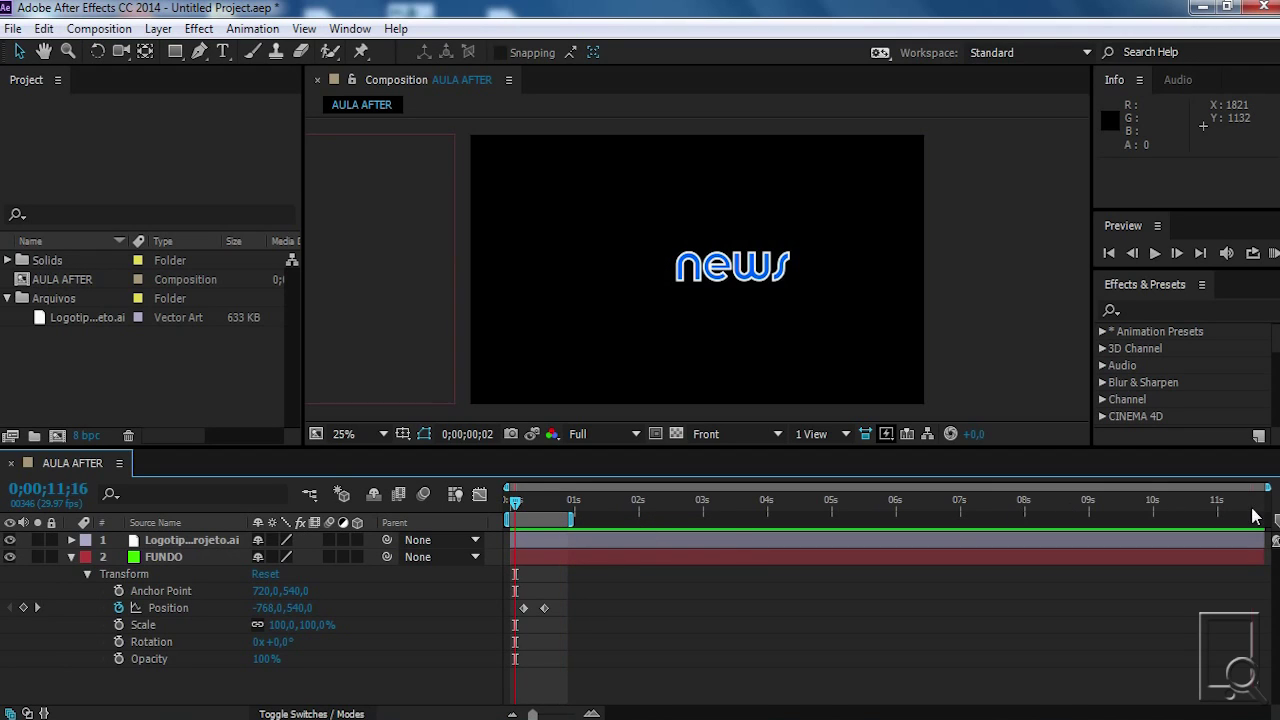
drag(1257, 500, 509, 506)
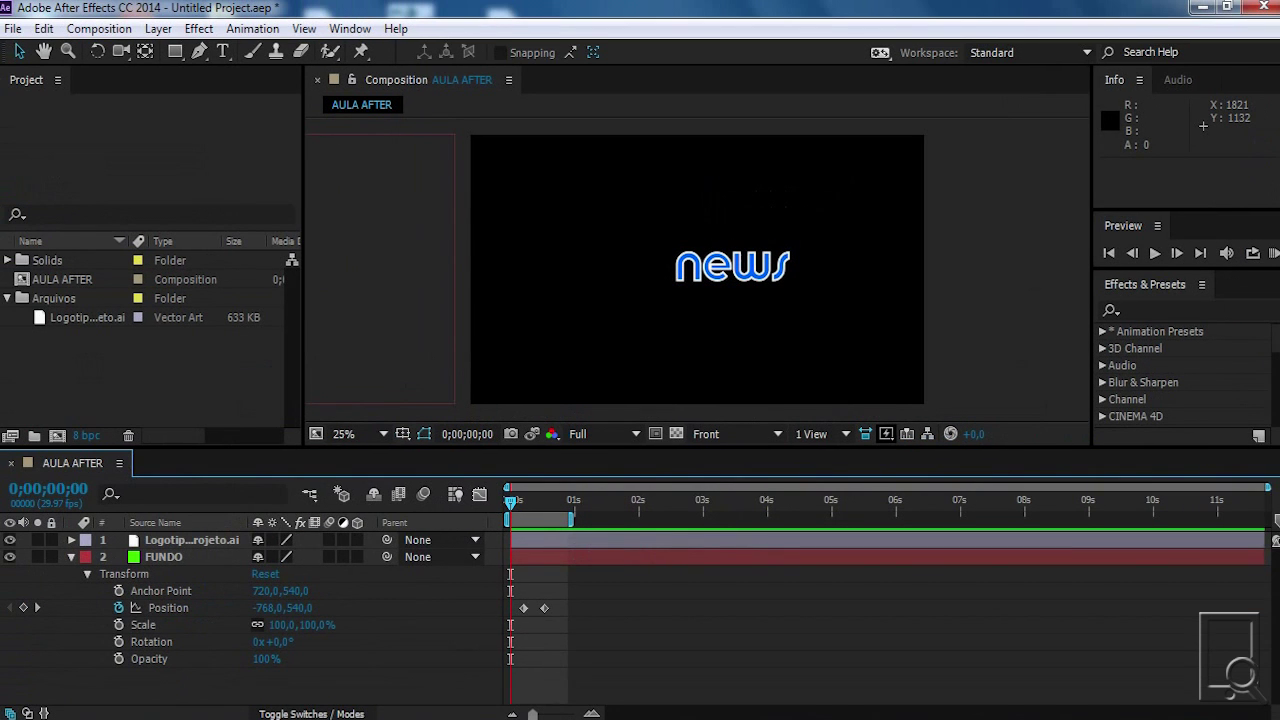
mouse_move(571, 517)
mouse_down()
mouse_move(1037, 528)
mouse_move(1266, 518)
mouse_up()
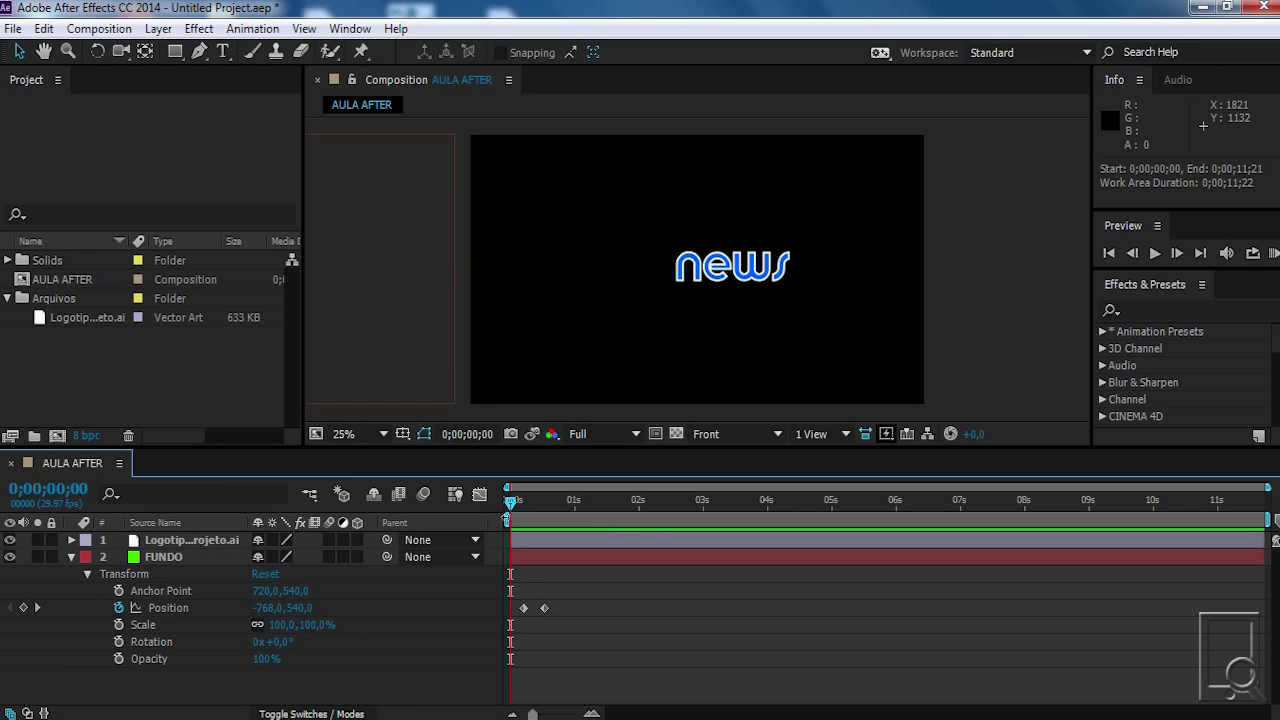
drag(510, 519, 934, 518)
drag(813, 535, 508, 531)
drag(507, 501, 569, 572)
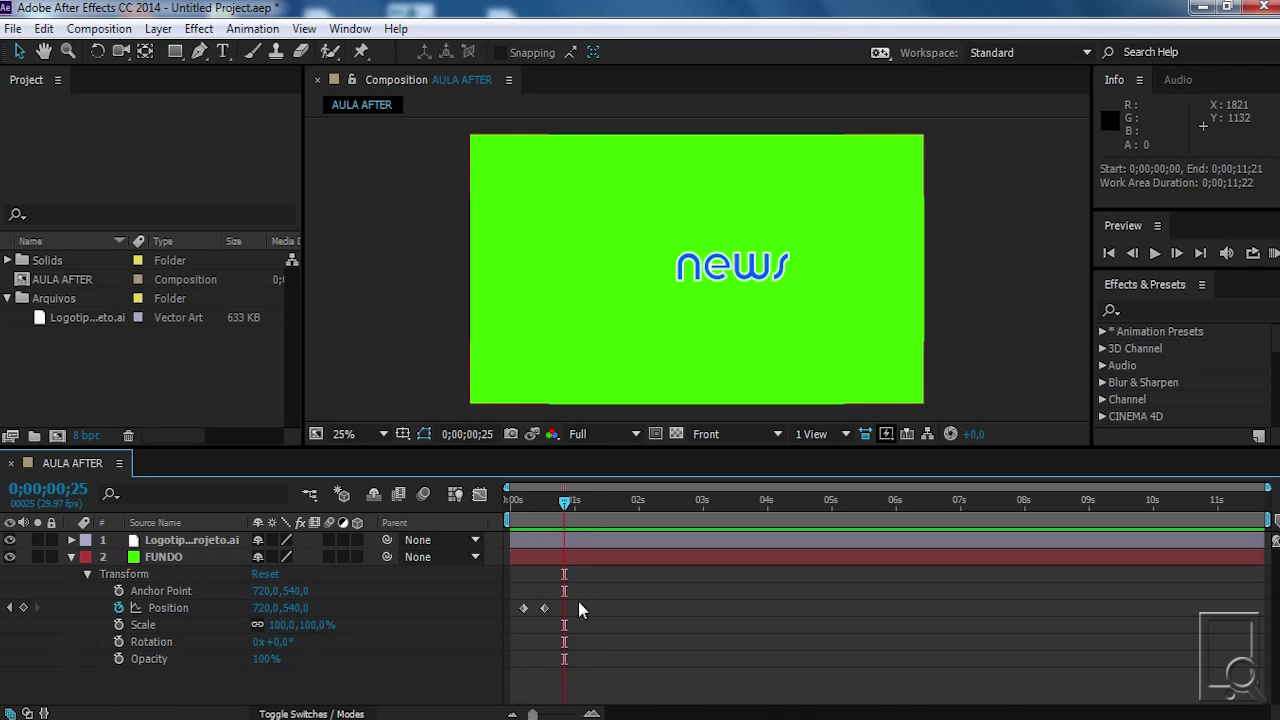
Copy FUNDO's two Position keyframes and paste them at 0;00;07;29
mouse_move(523, 502)
mouse_down()
mouse_move(514, 513)
mouse_move(547, 510)
mouse_up()
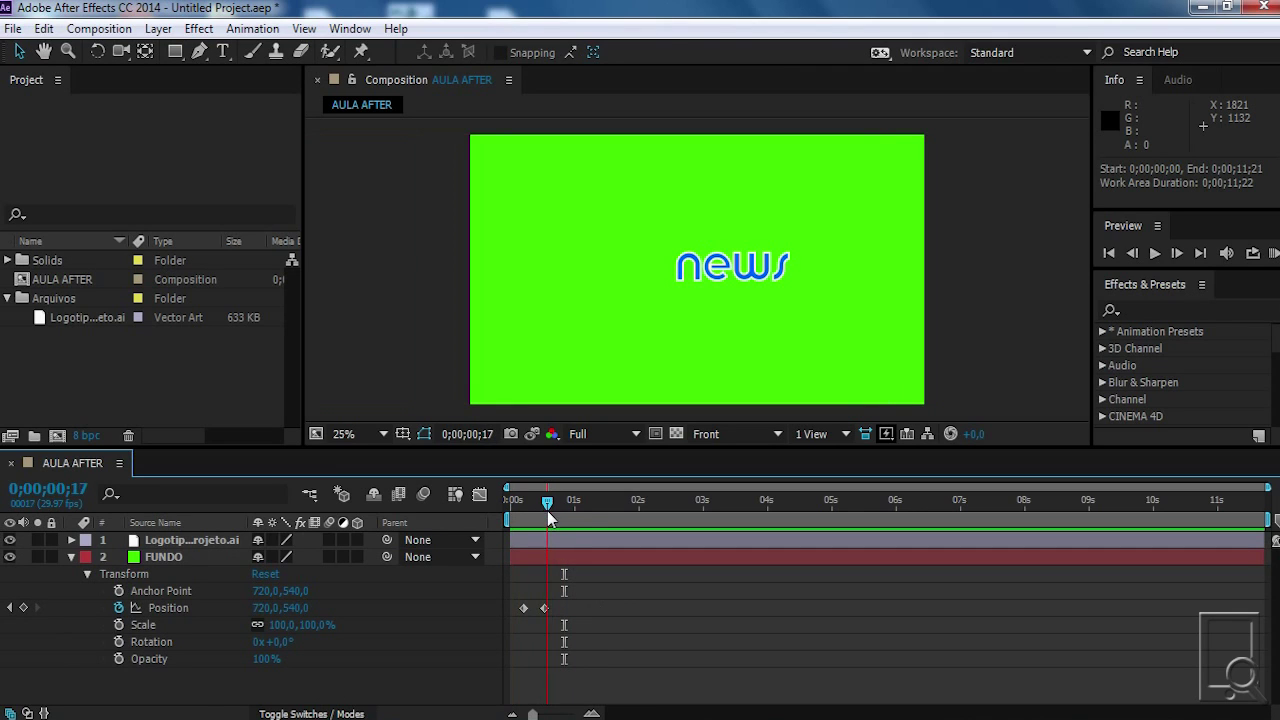
click(563, 517)
drag(572, 601, 493, 617)
click(585, 602)
drag(585, 604, 516, 627)
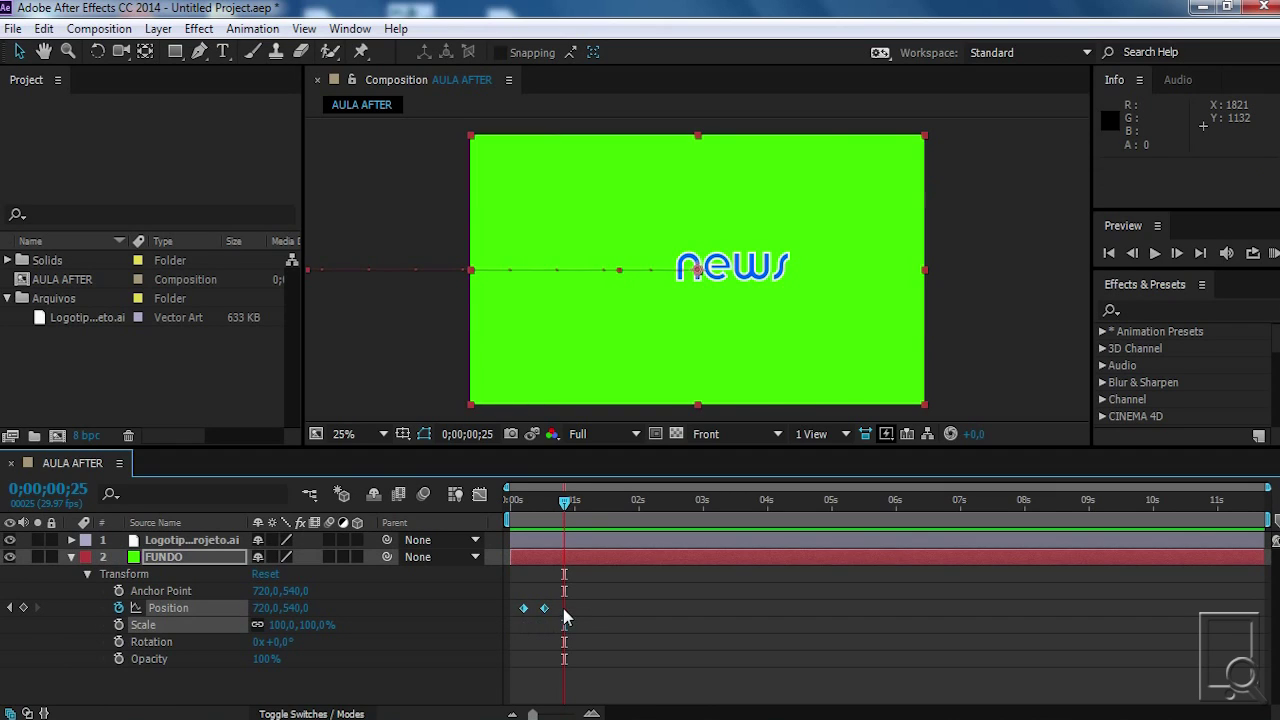
key(ctrl+c)
click(877, 503)
drag(878, 506, 1023, 510)
key(ctrl+v)
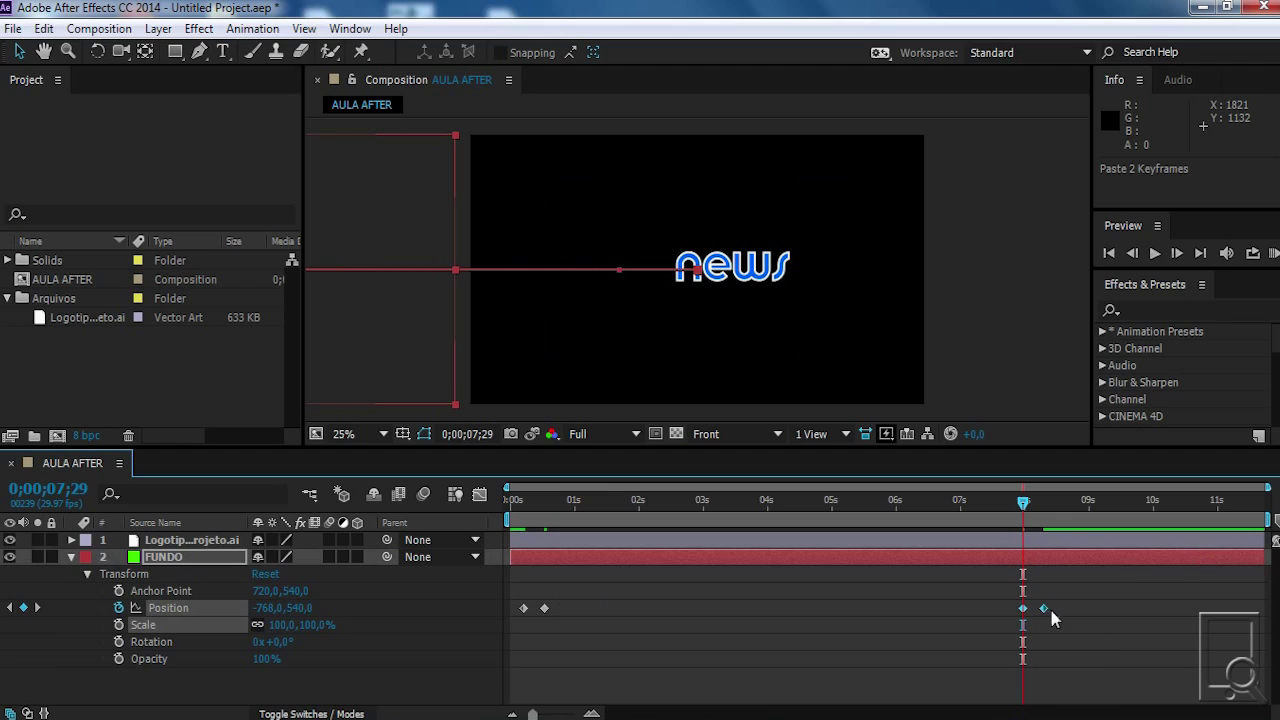
Apply Time-Reverse Keyframes to the two pasted Position keyframes near 8 seconds so FUNDO slides back out
click(1020, 489)
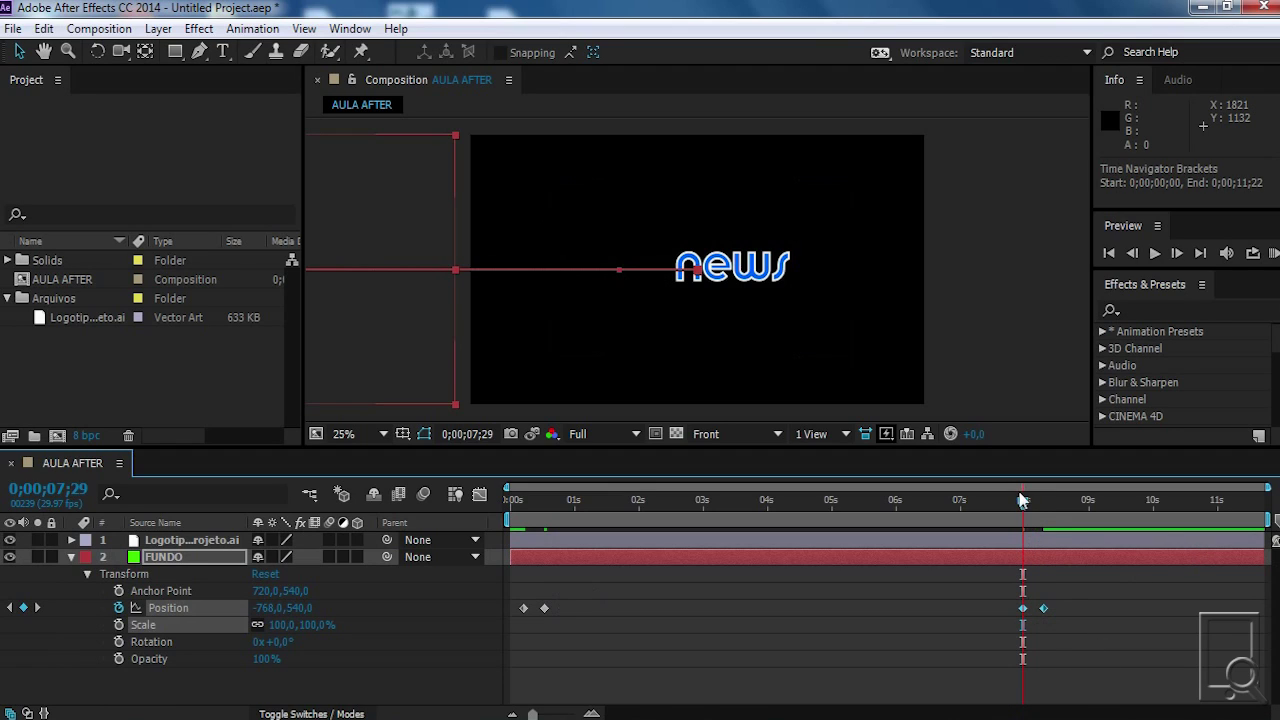
click(1029, 504)
mouse_move(1030, 504)
mouse_down()
mouse_move(1003, 506)
mouse_move(1054, 507)
mouse_move(1012, 512)
mouse_up()
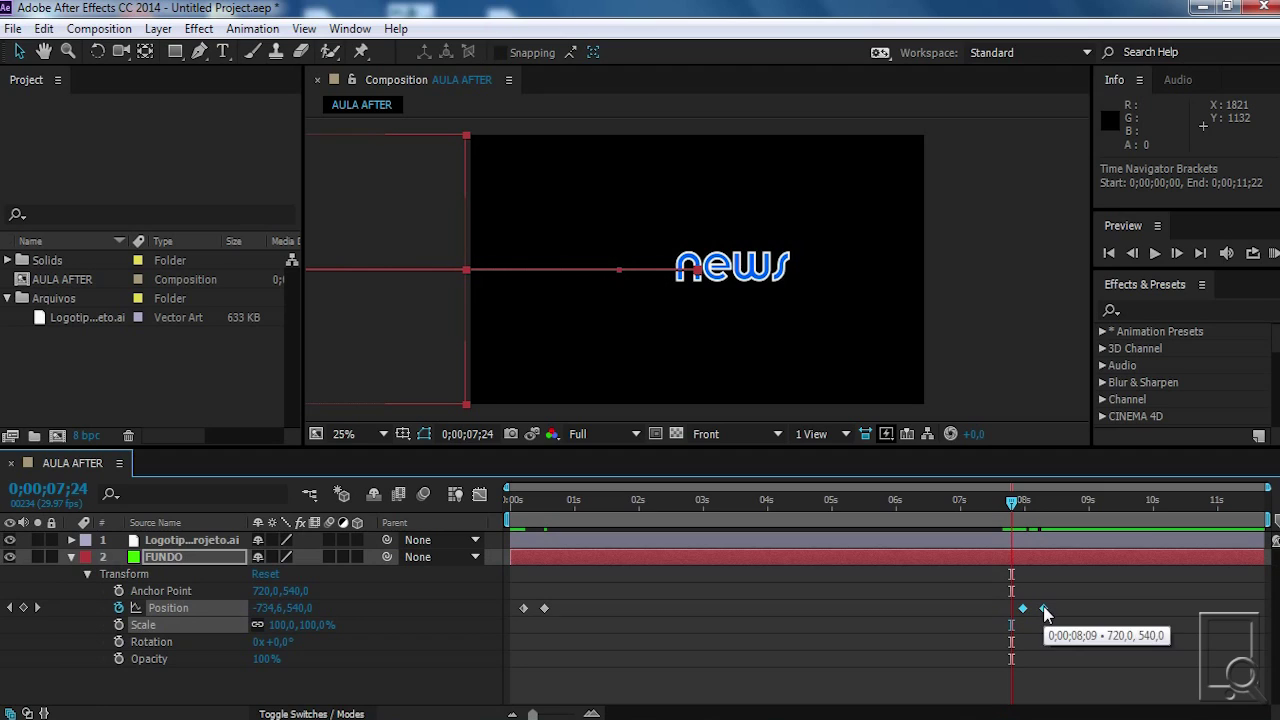
right_click(1045, 609)
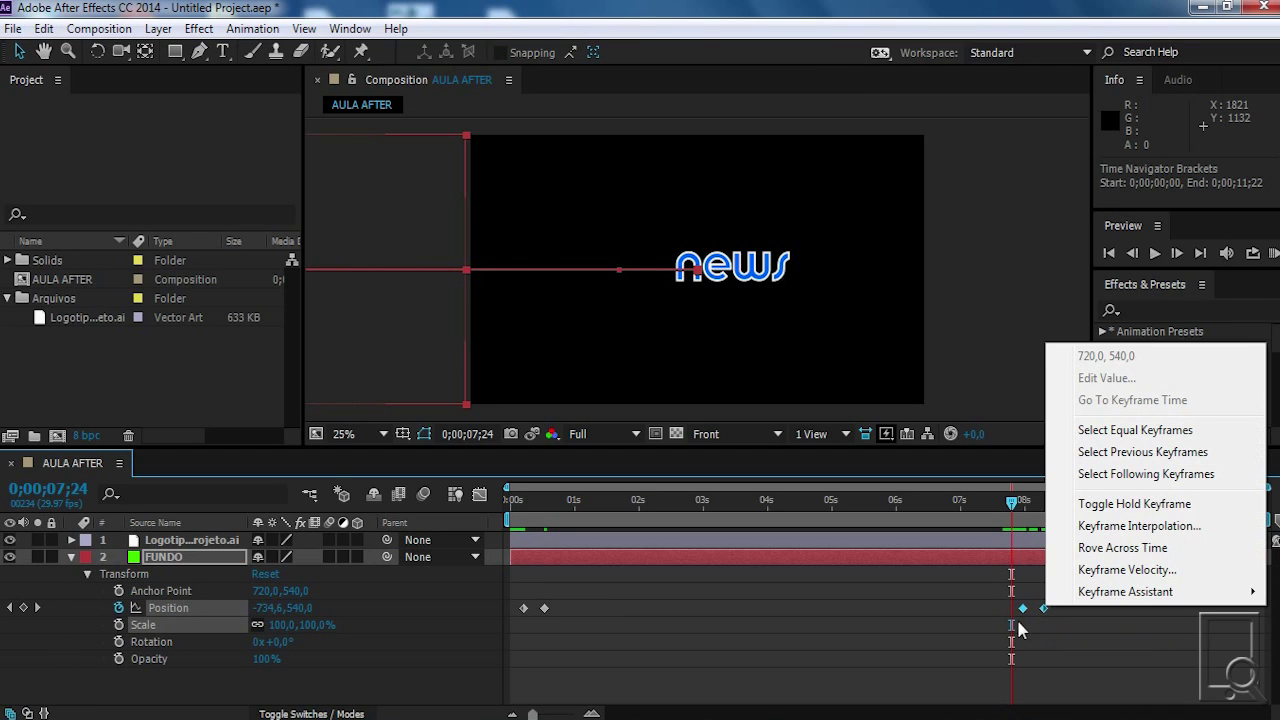
mouse_move(1126, 600)
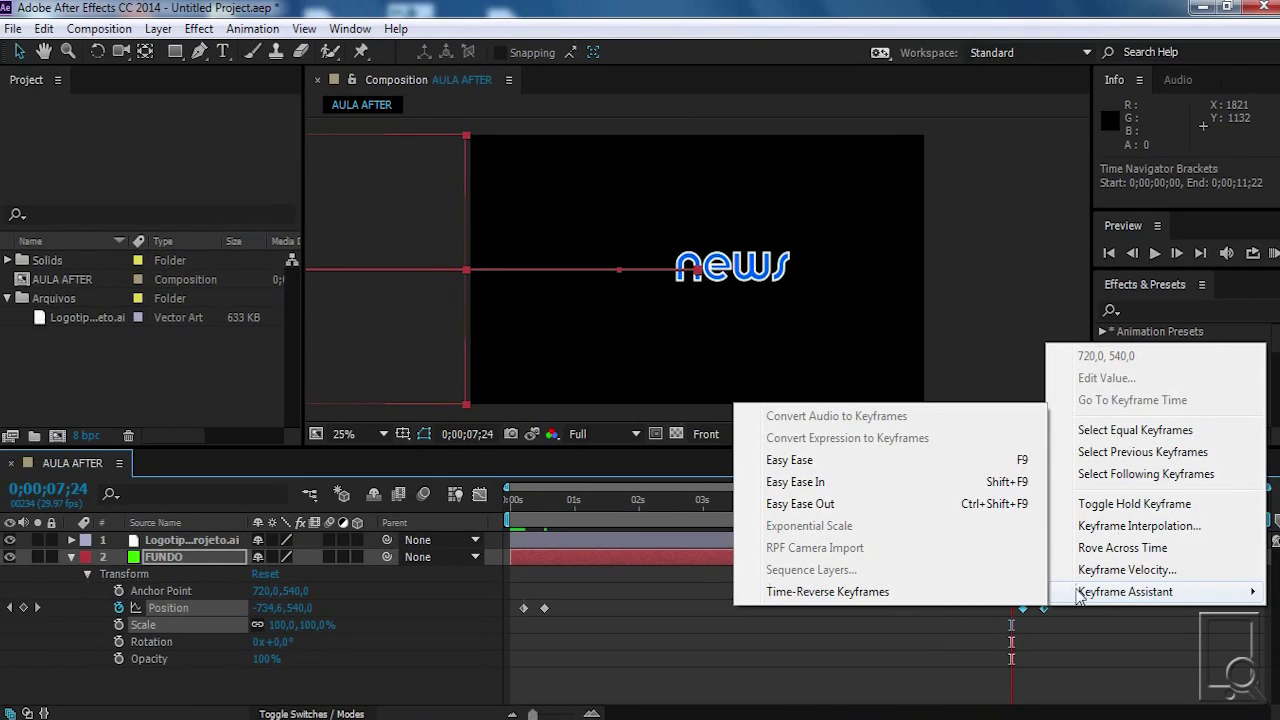
click(698, 592)
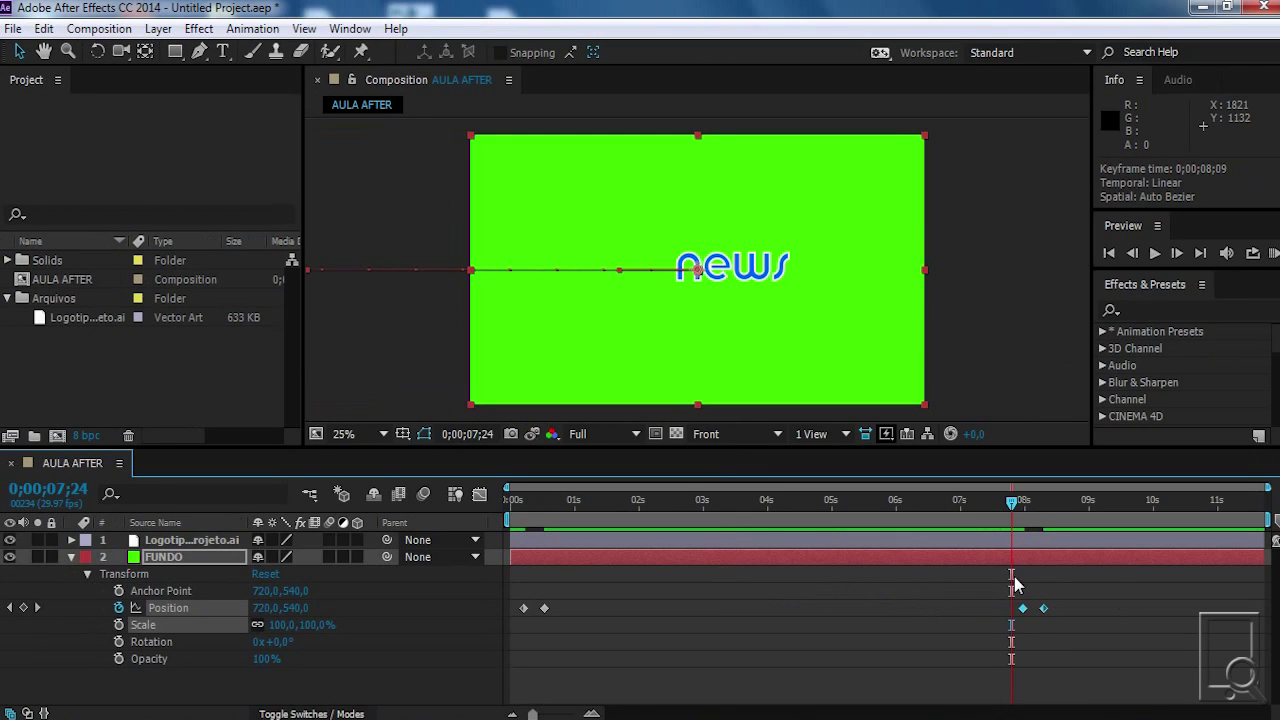
Review the slide-in up to 0;00;00;20, and enable motion blur for the composition and the FUNDO layer
drag(1010, 503, 508, 508)
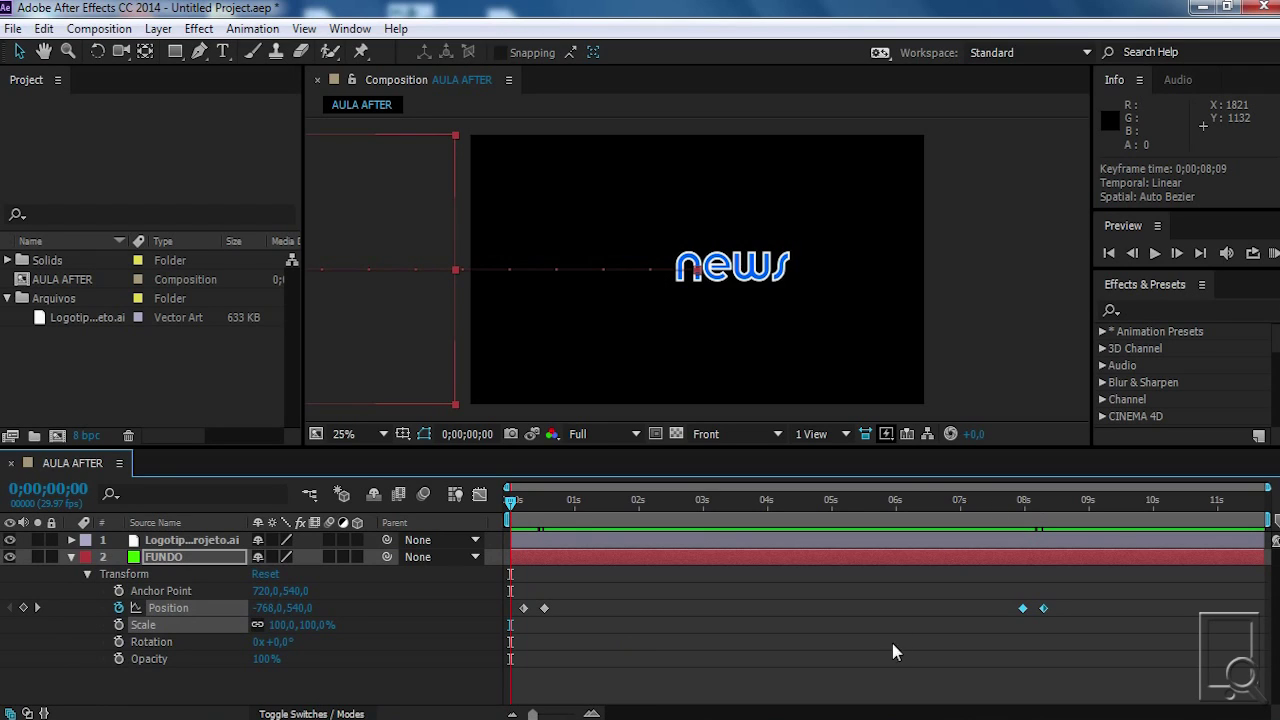
click(525, 508)
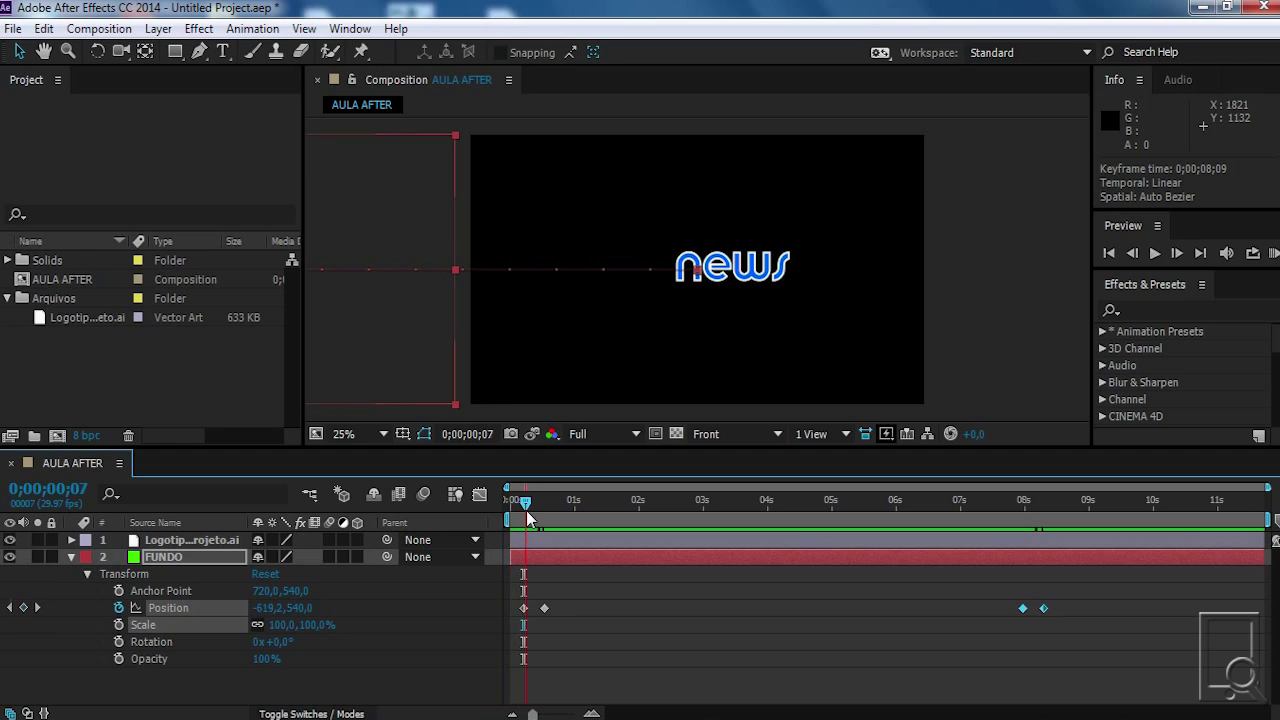
drag(523, 508, 552, 510)
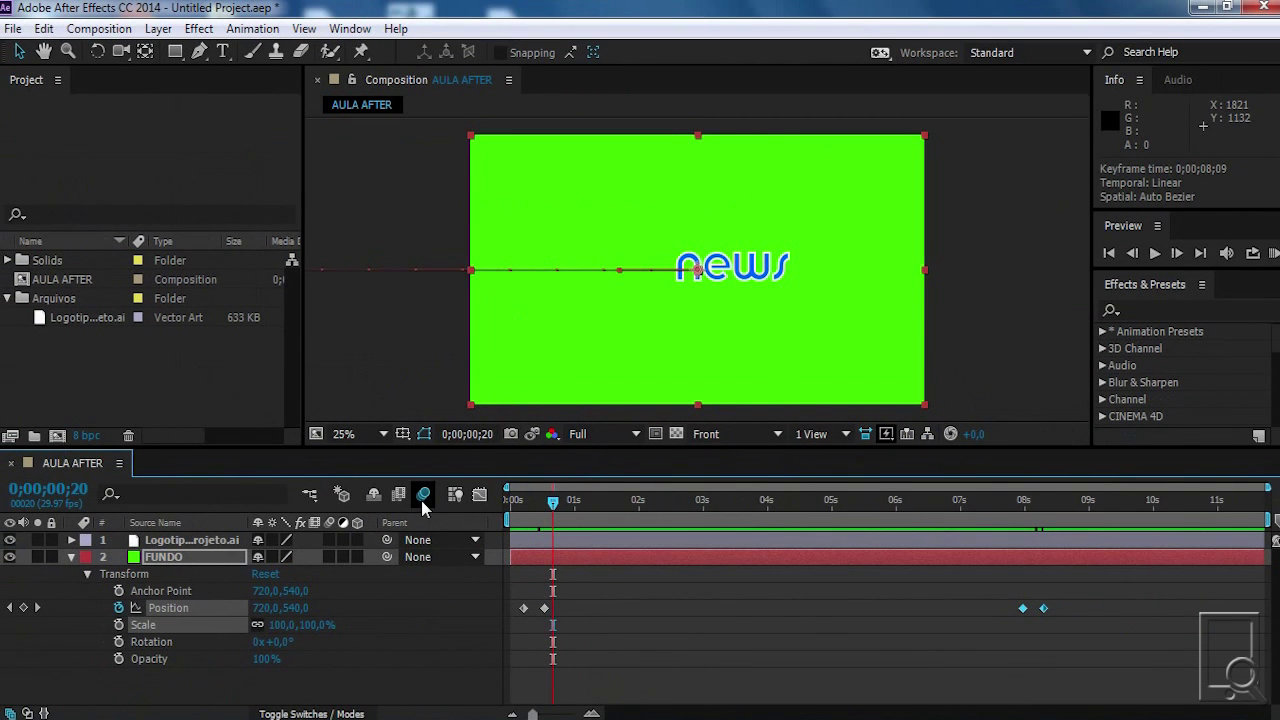
click(423, 494)
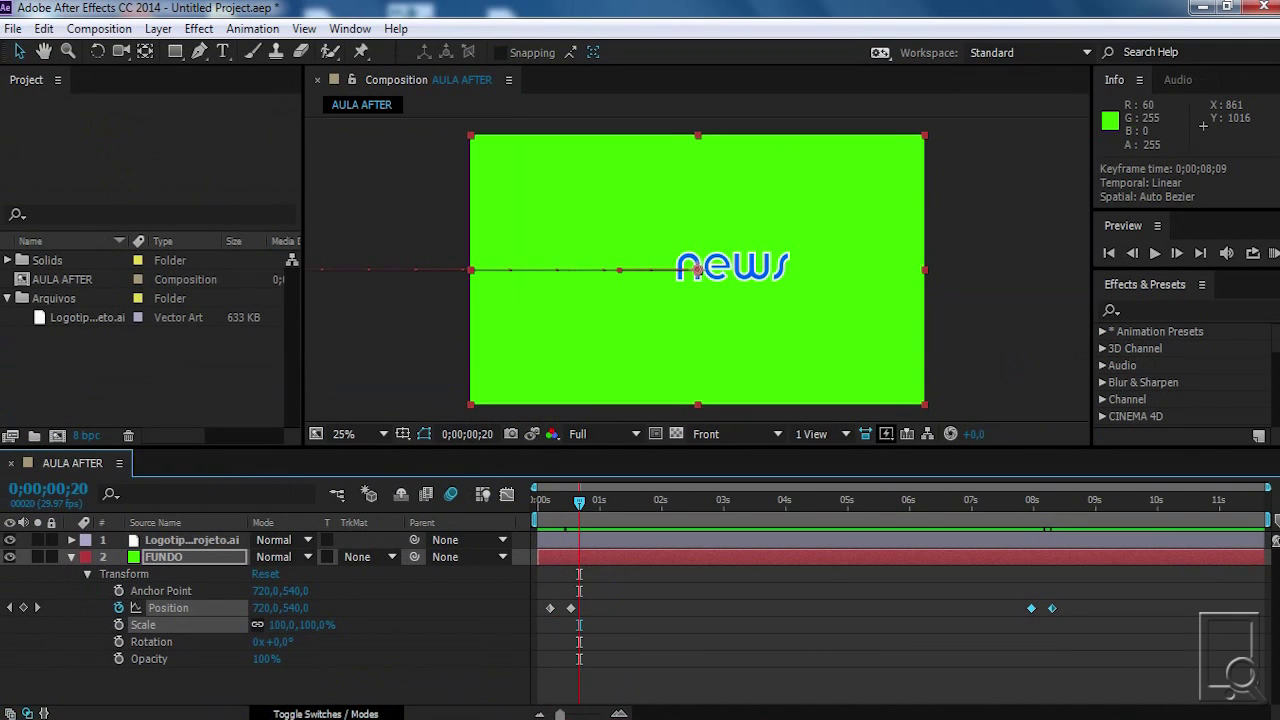
click(312, 713)
click(312, 713)
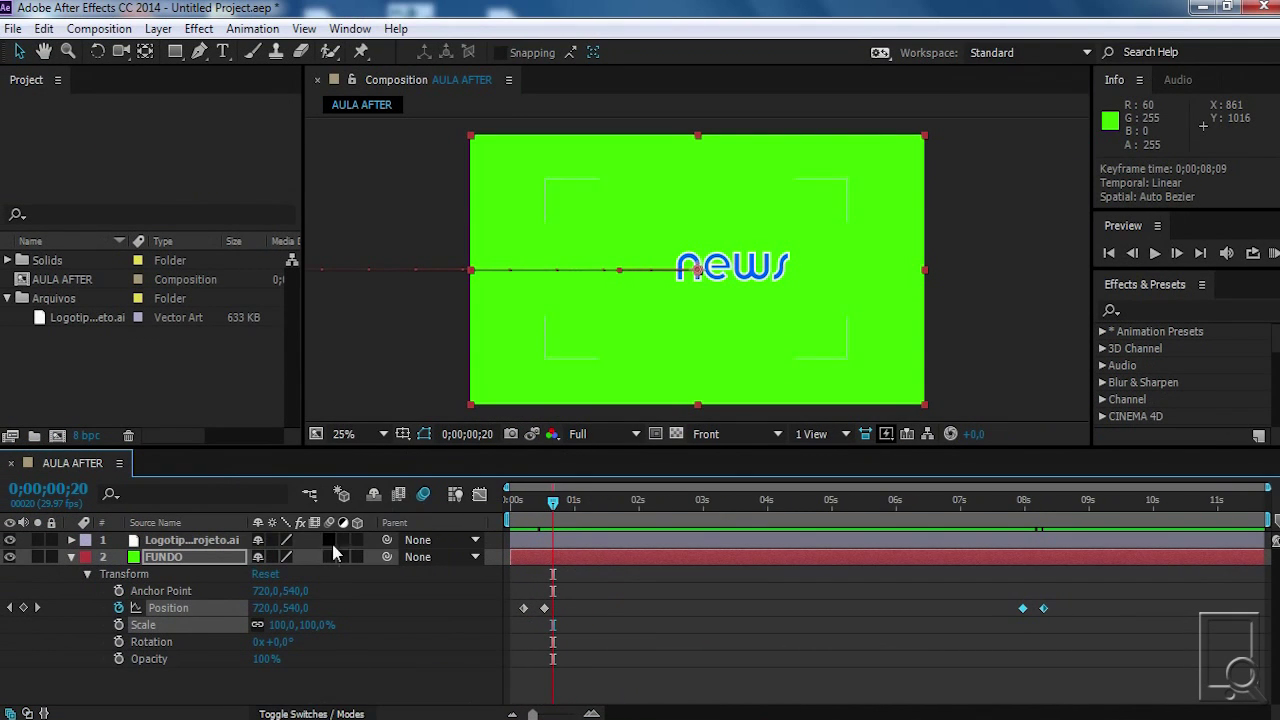
click(325, 713)
click(325, 713)
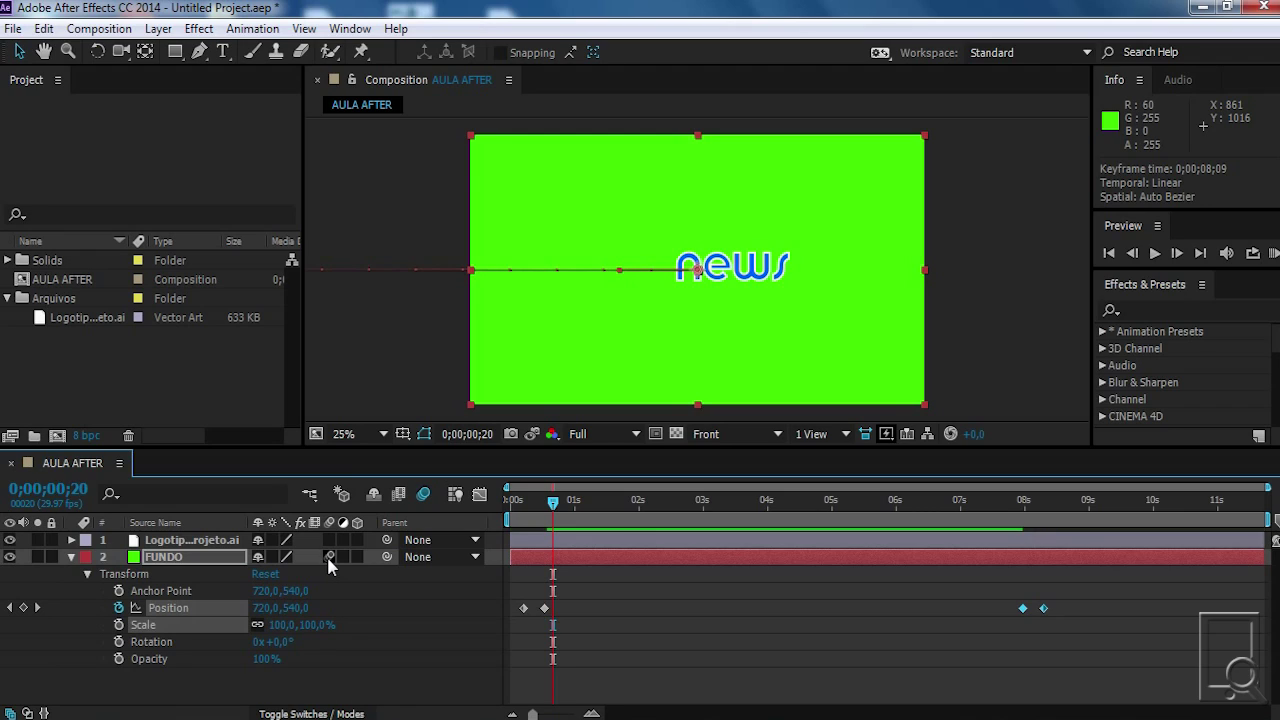
Apply Easy Ease to all four of FUNDO's Position keyframes
click(1124, 608)
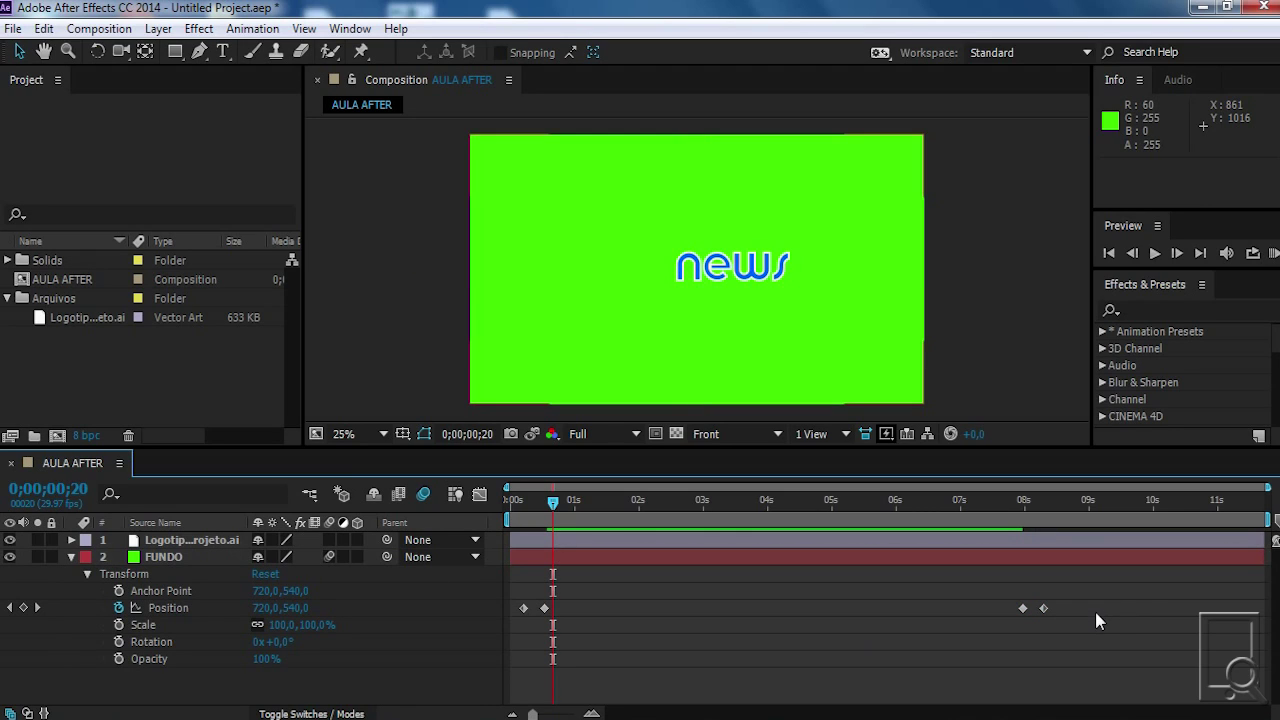
drag(1097, 604, 500, 610)
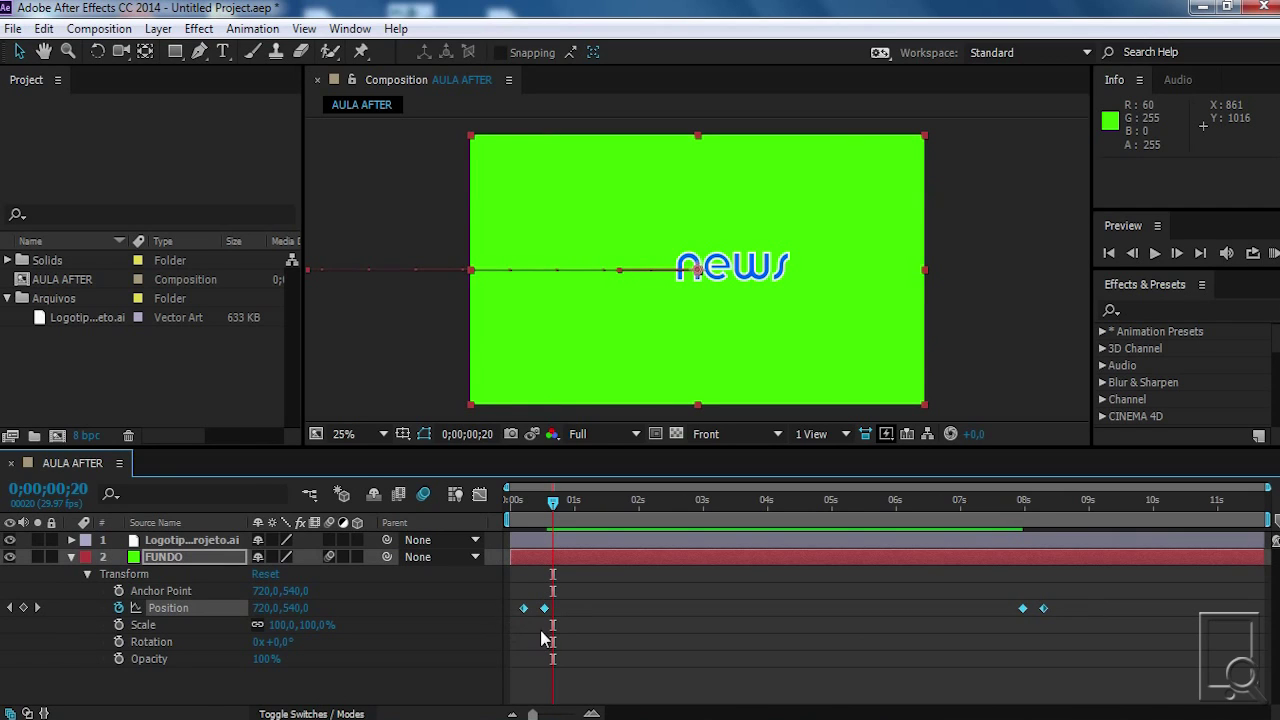
key(F9)
click(610, 631)
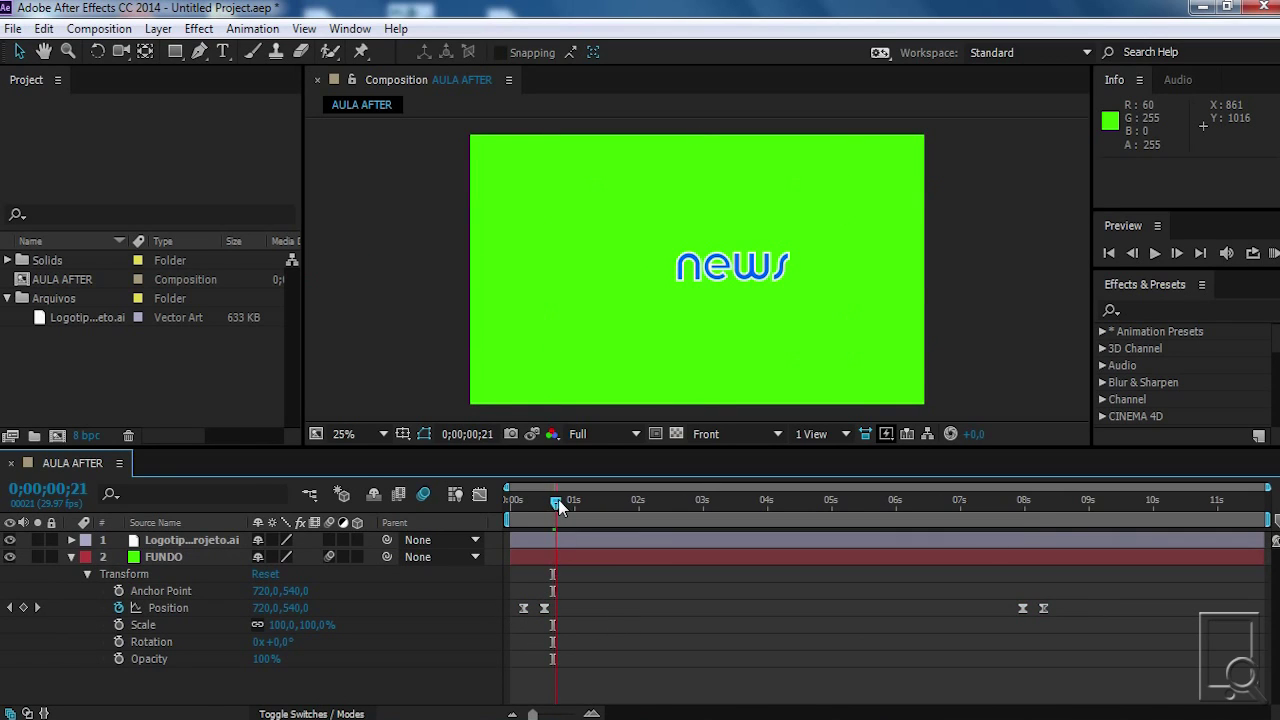
End the work area at 0;00;00;23 and play a RAM preview of the eased, motion-blurred slide-in
drag(558, 499, 561, 500)
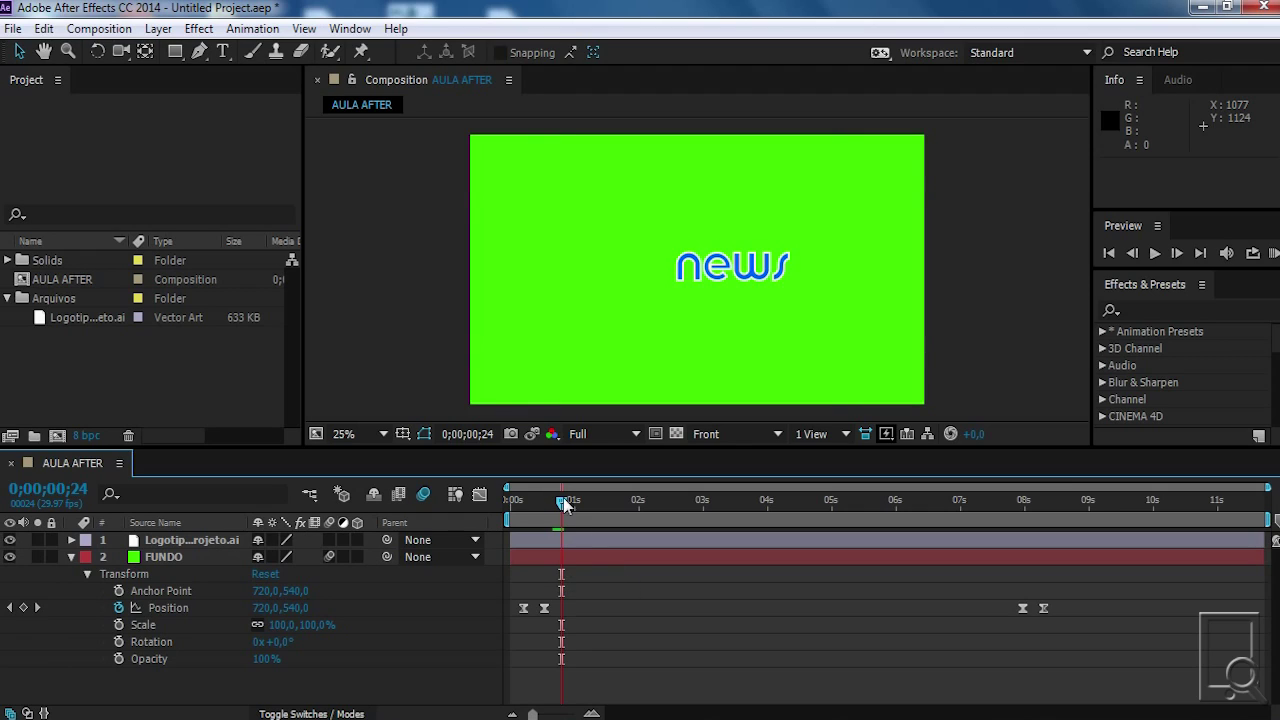
drag(564, 501, 562, 501)
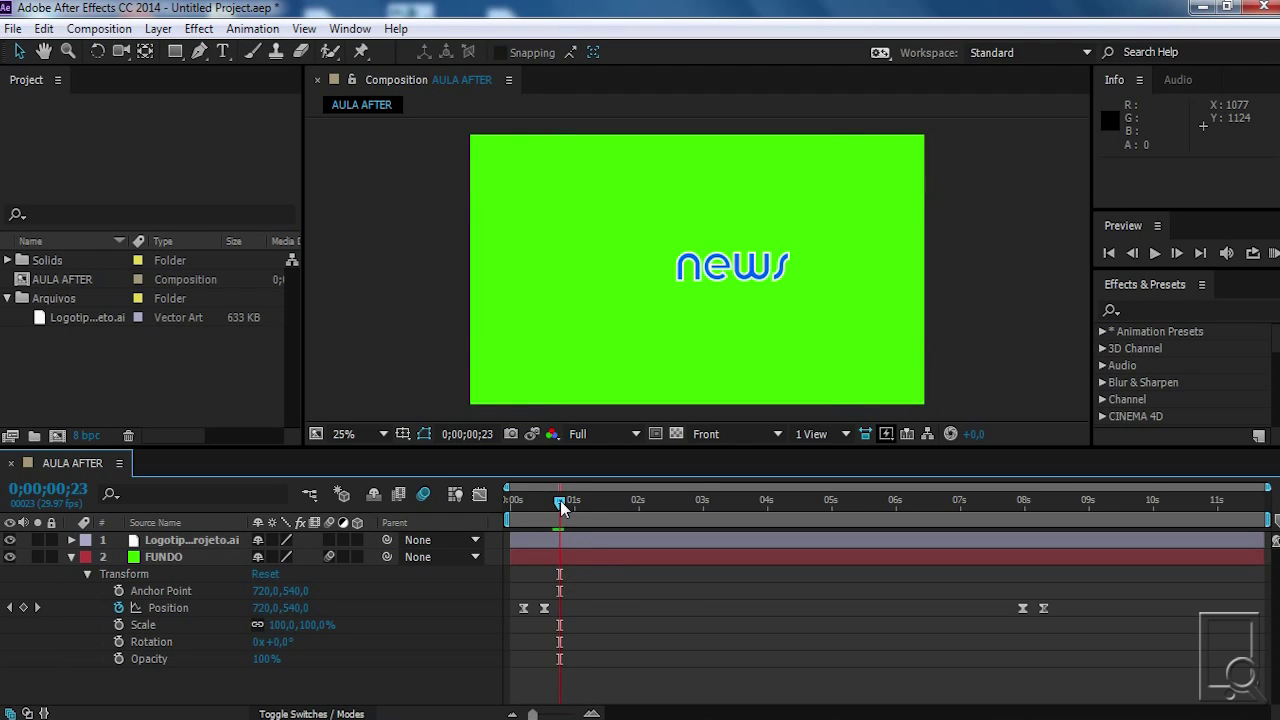
key(n)
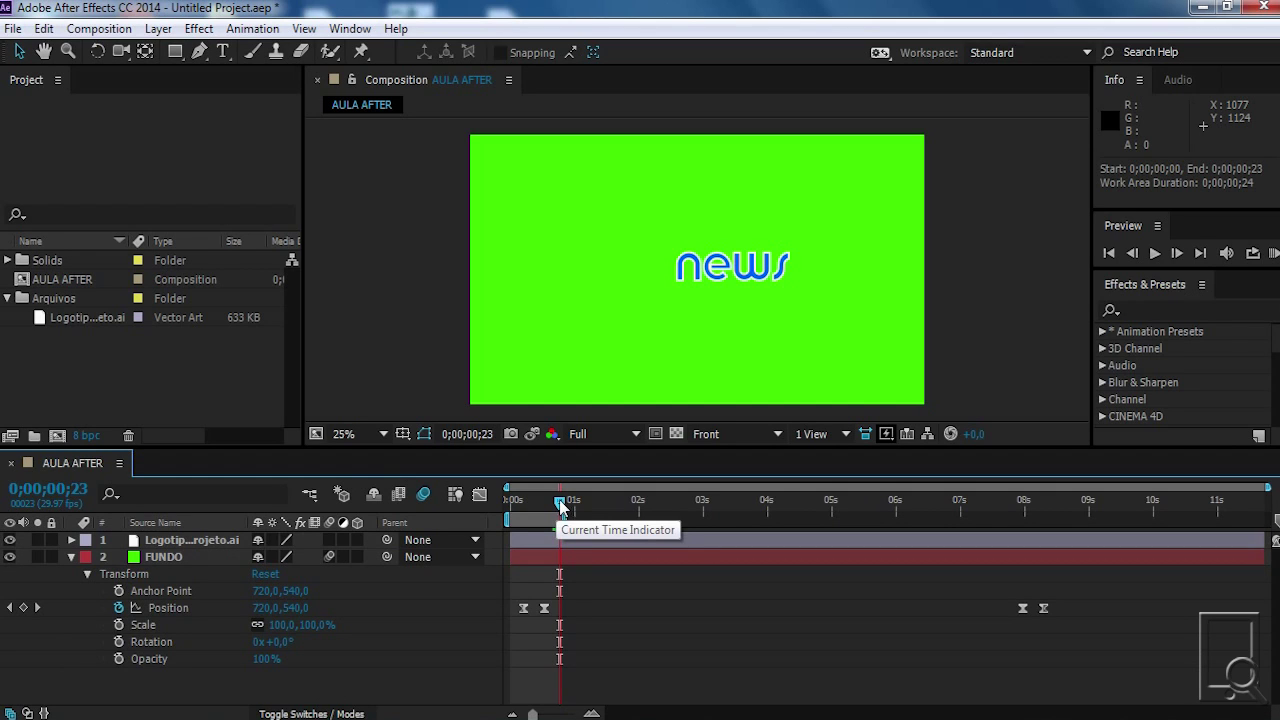
key(Home)
click(1273, 253)
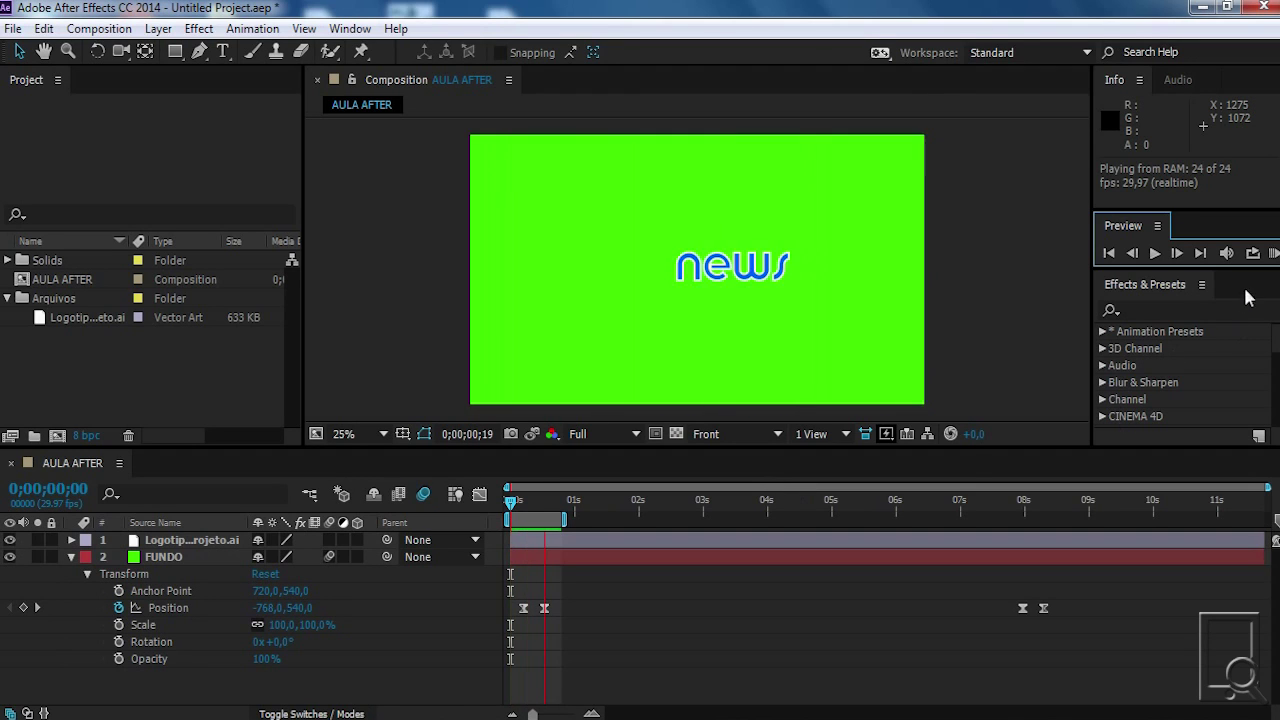
key(space)
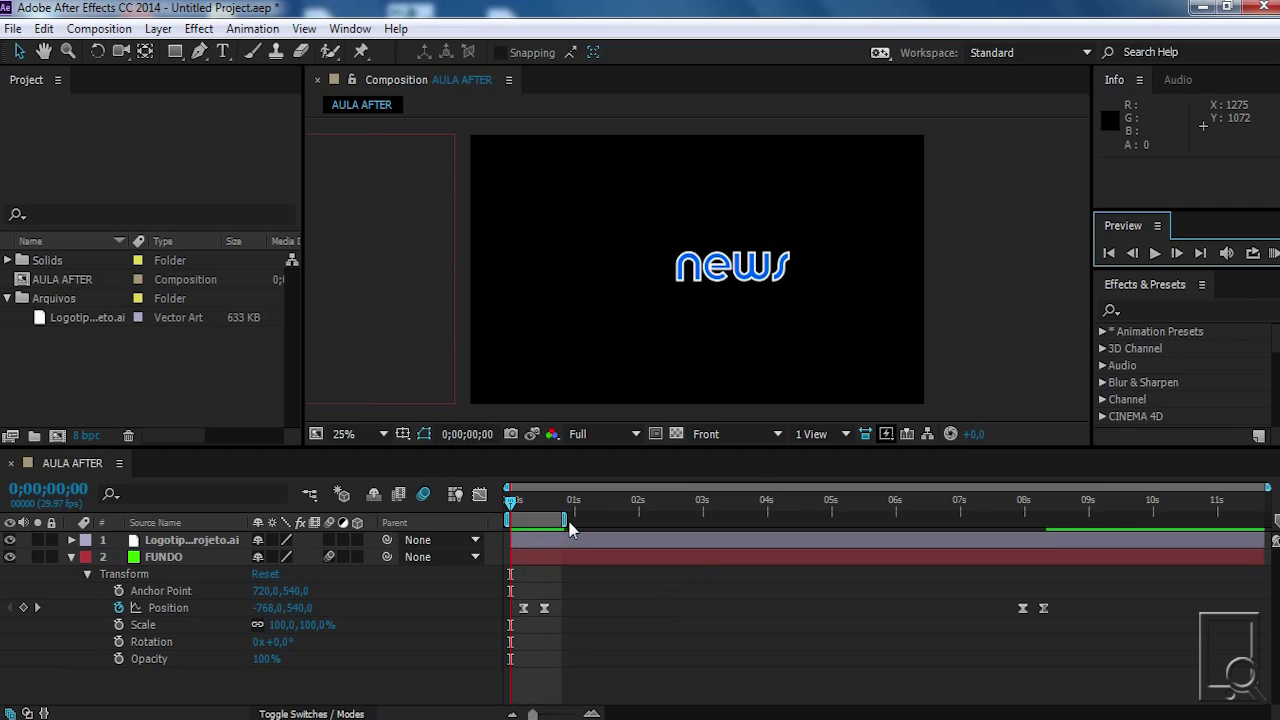
Reset the work area's end to 0;00;11;21 and set the current time to 0;00;00;22
click(1266, 521)
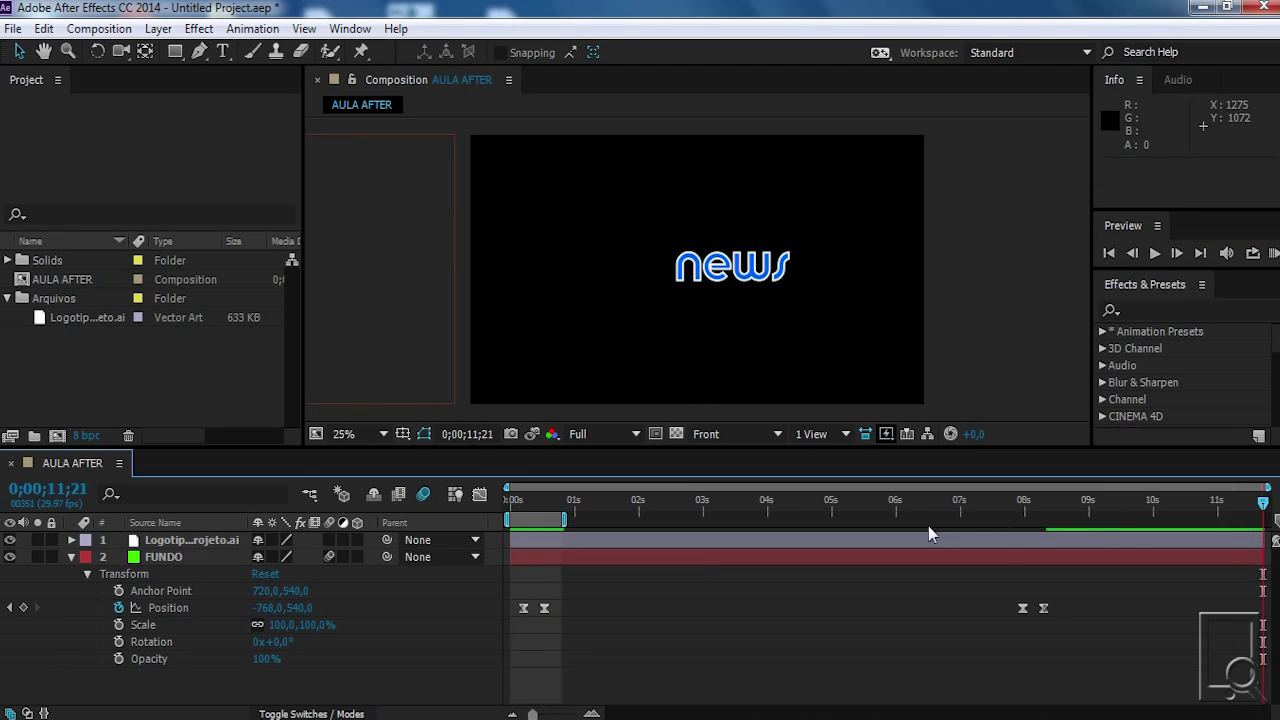
key(n)
drag(567, 500, 557, 557)
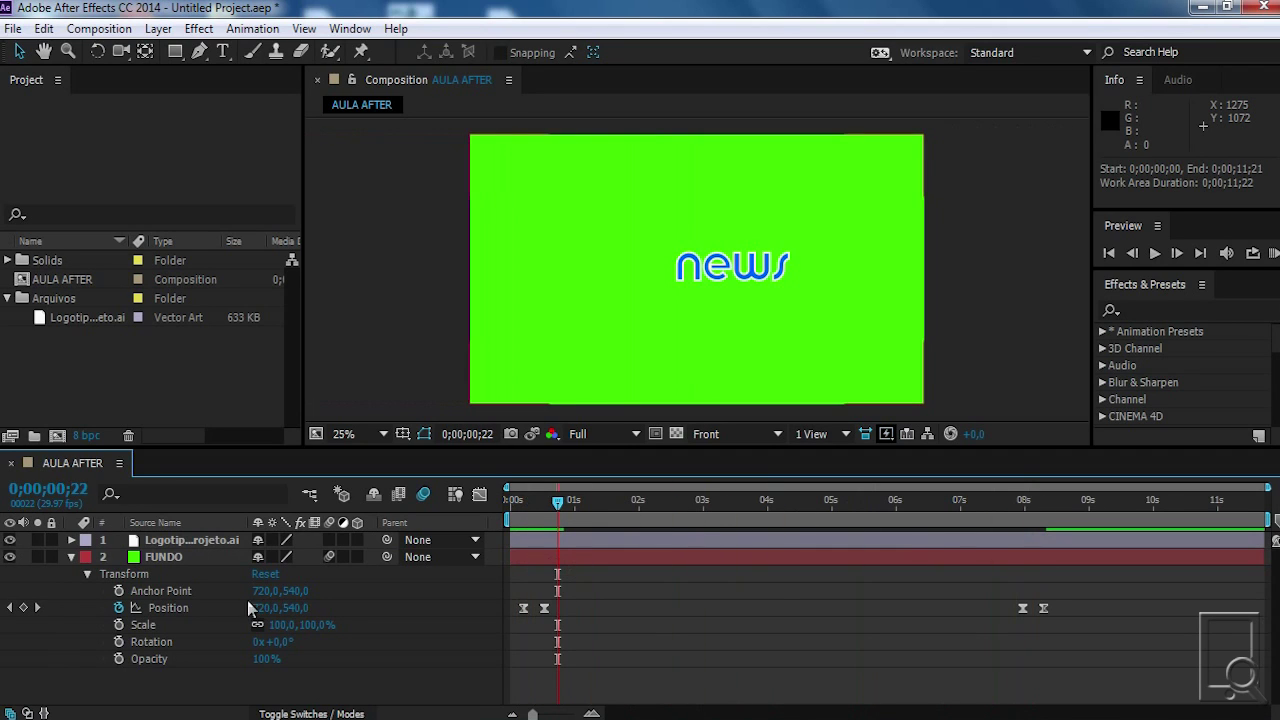
Compare the FUNDO layer's Position, Opacity and keyframed properties, leaving only its Position property displayed in the timeline
click(175, 560)
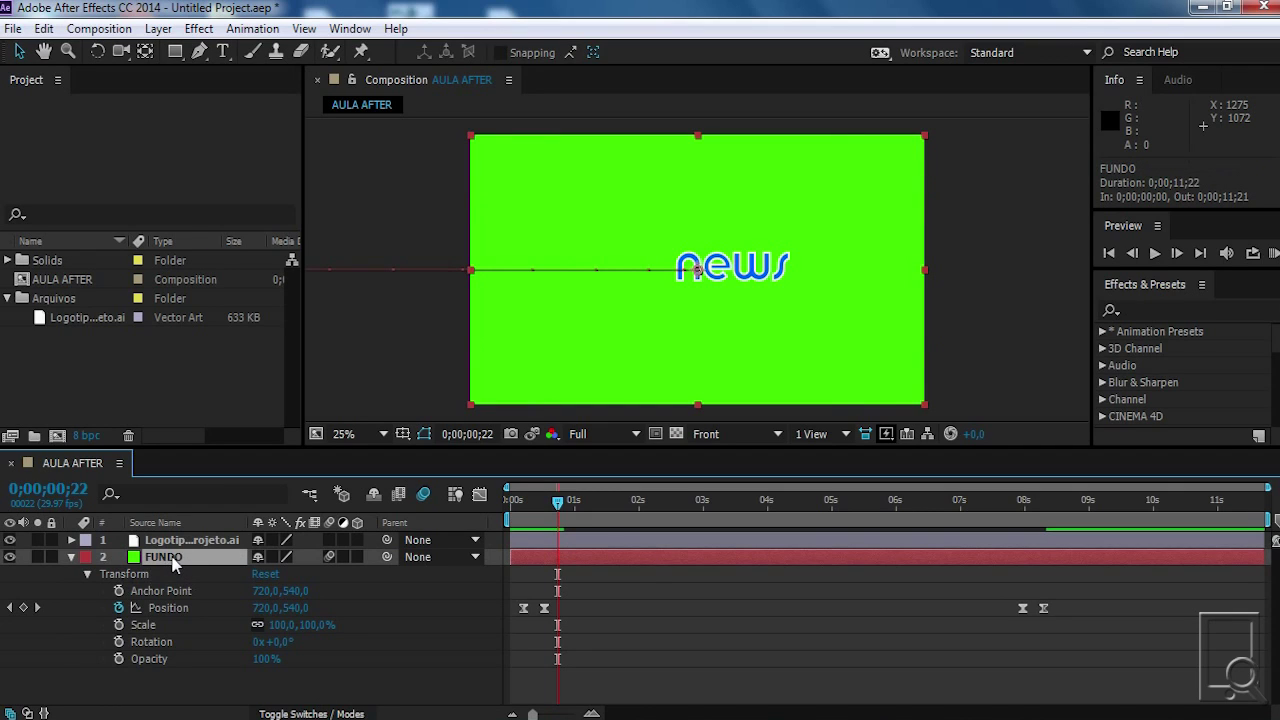
key(p)
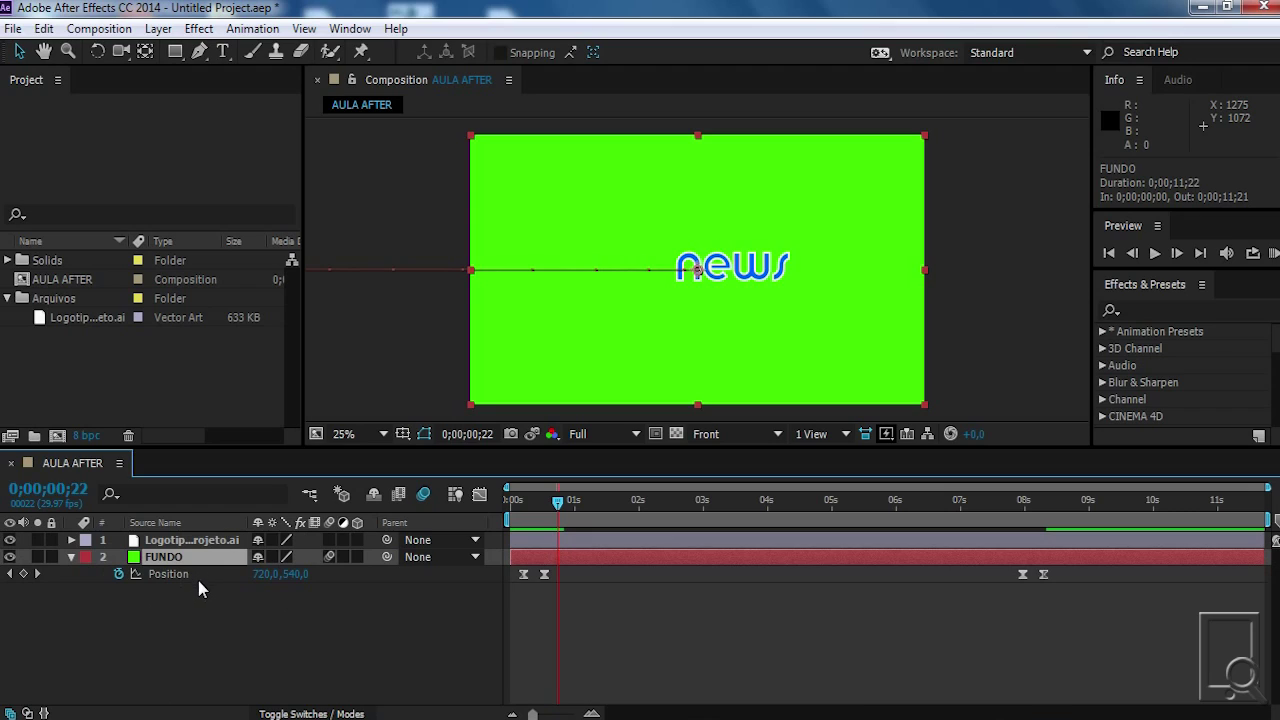
key(shift+t)
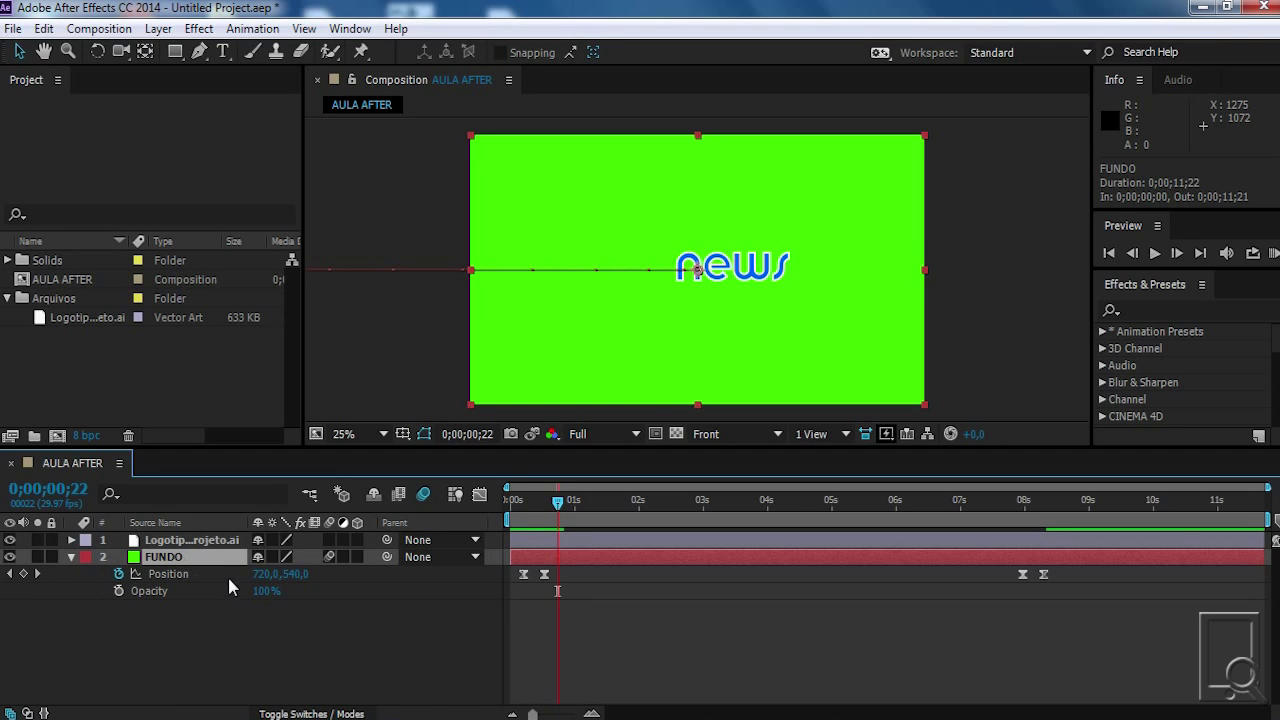
key(u)
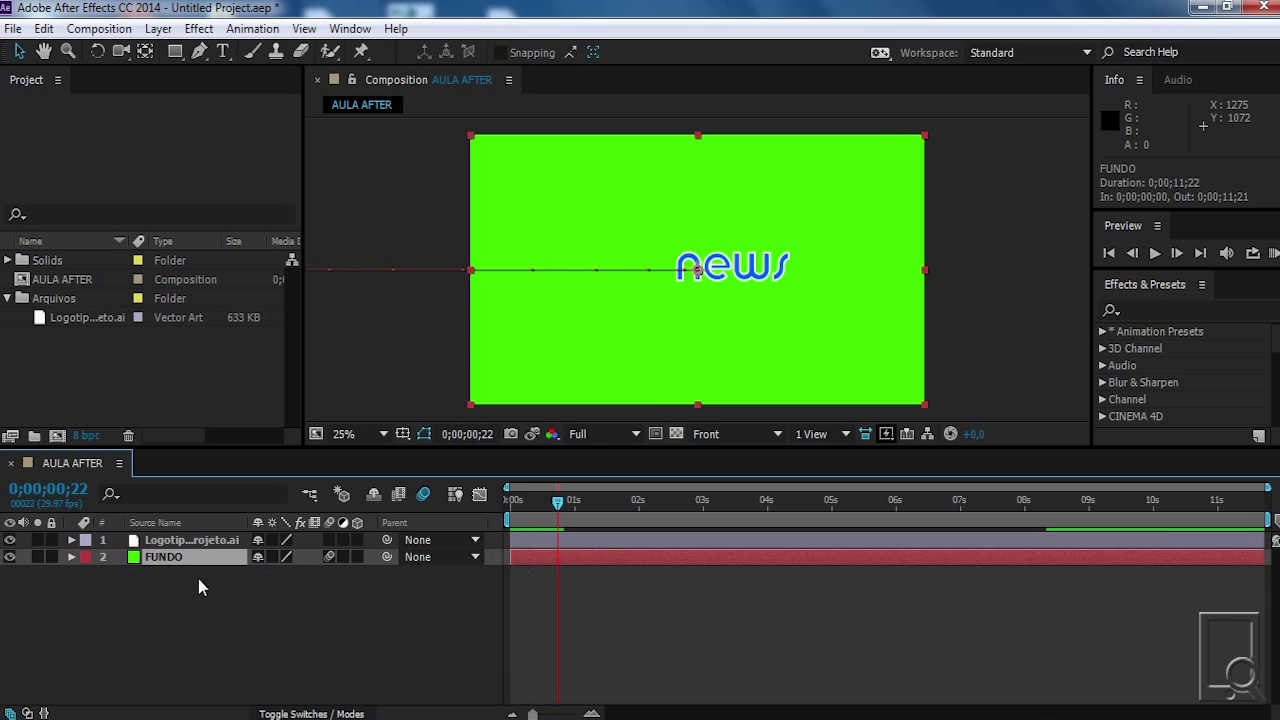
key(p)
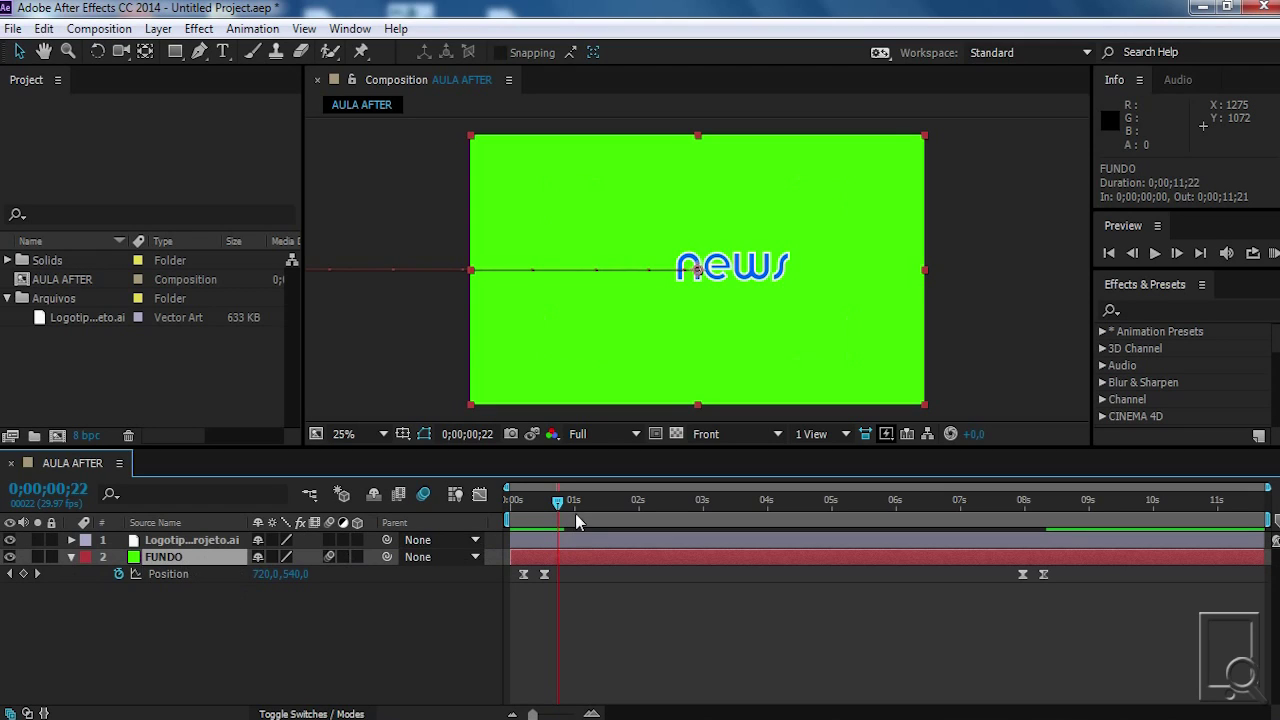
Scale the Logotipo layer to 188% and move it to position 537,0, 572,0 near the centre of the frame
click(220, 541)
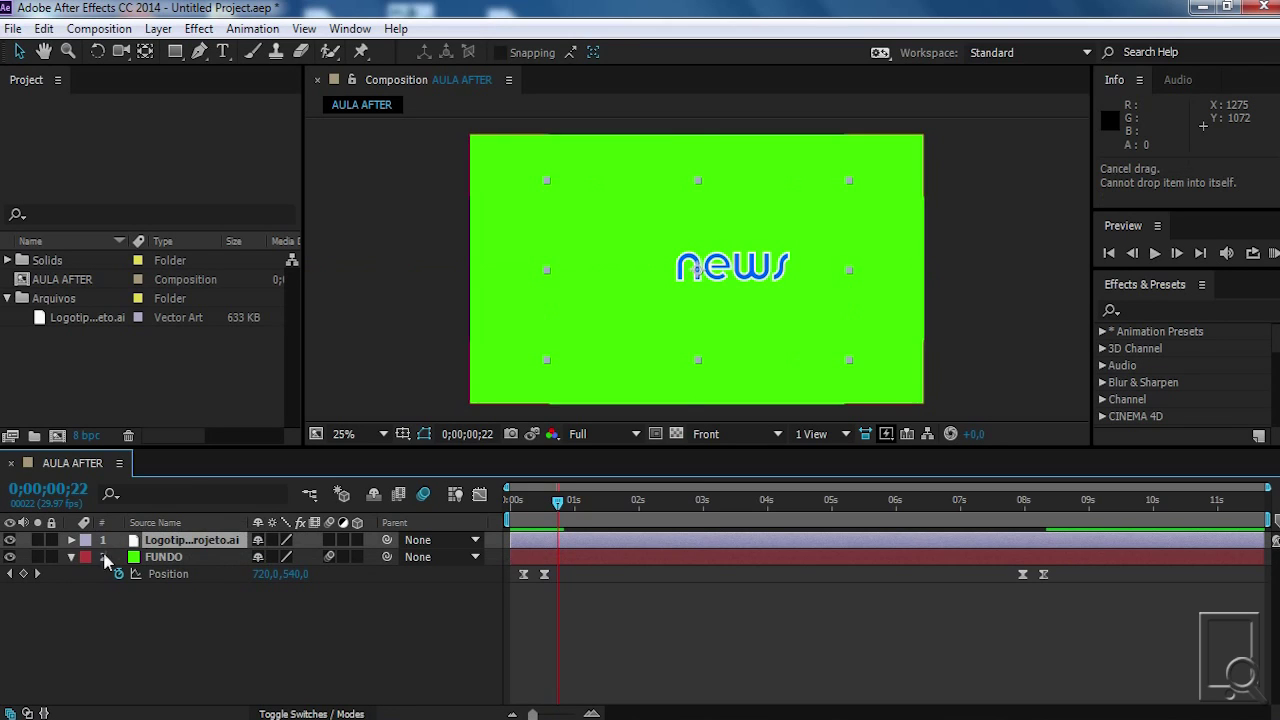
click(72, 547)
click(71, 542)
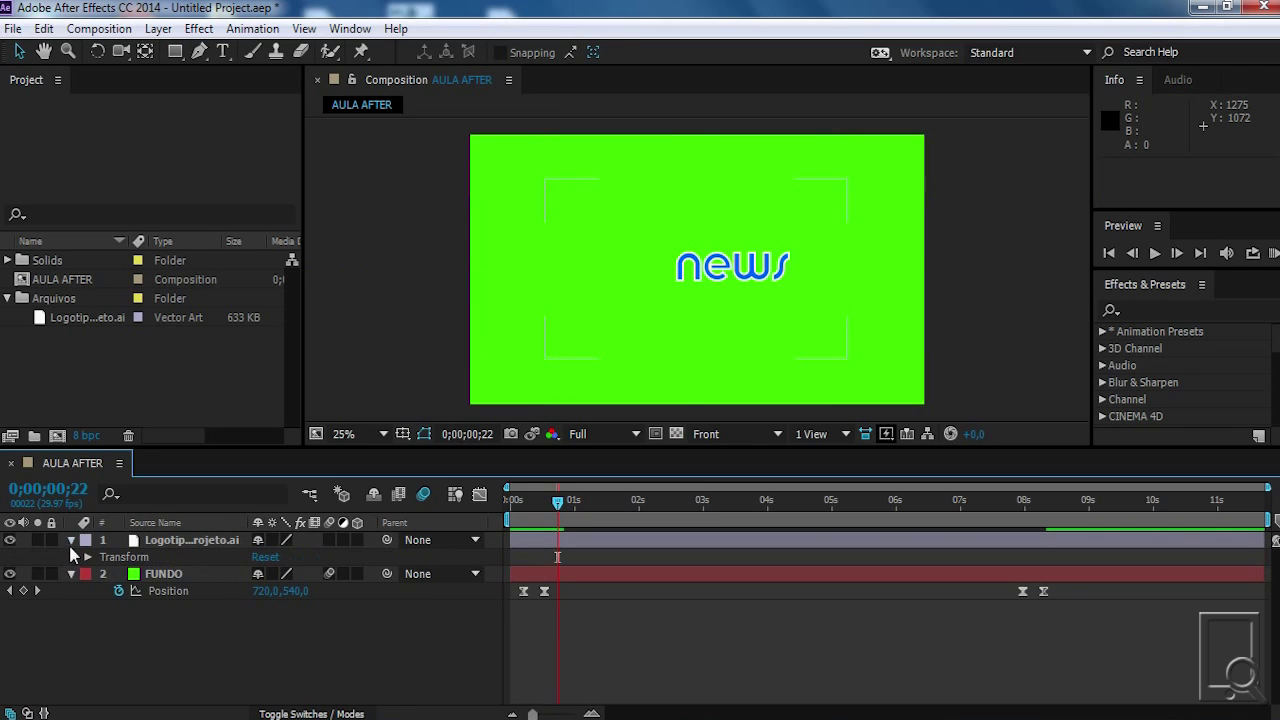
click(87, 557)
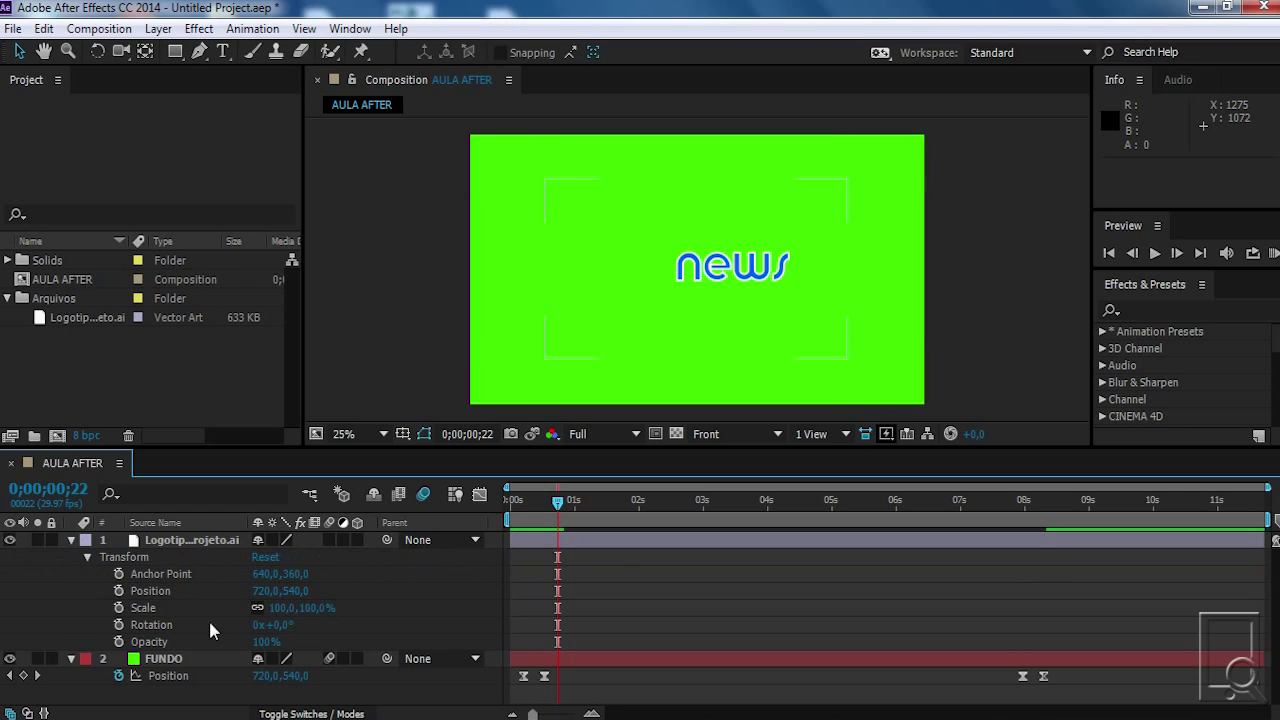
drag(300, 610, 401, 617)
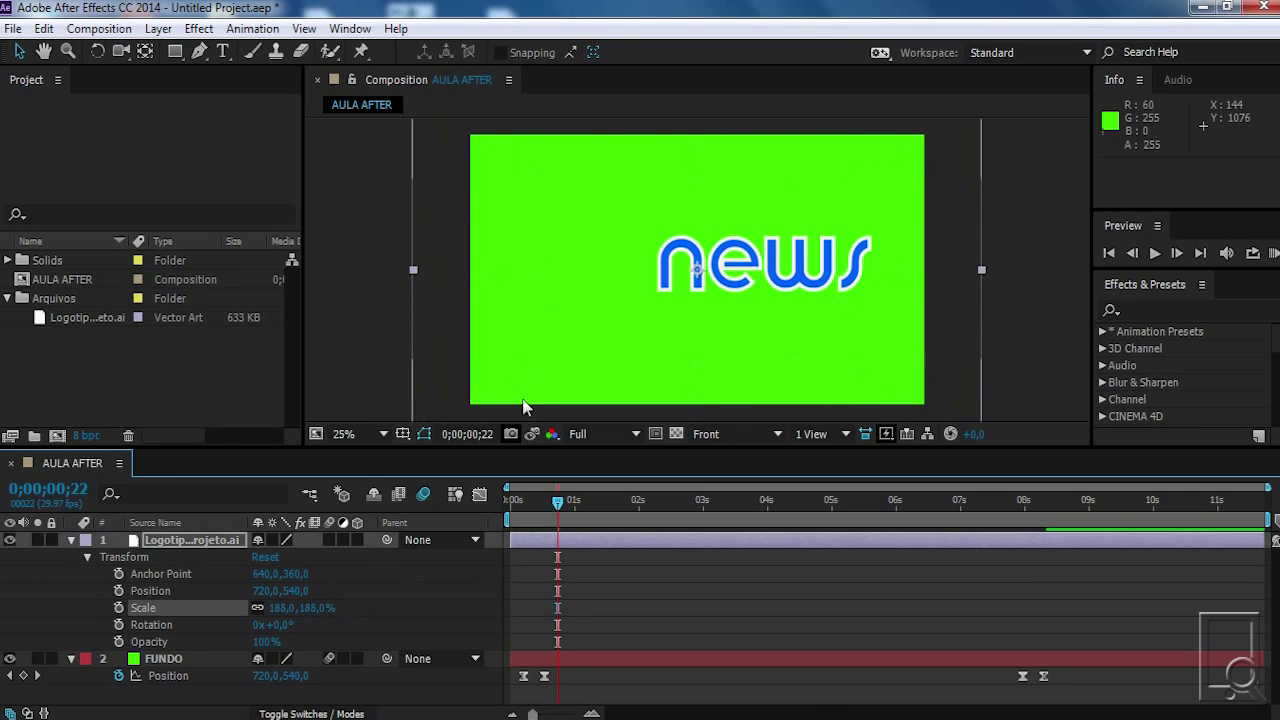
drag(785, 261, 726, 271)
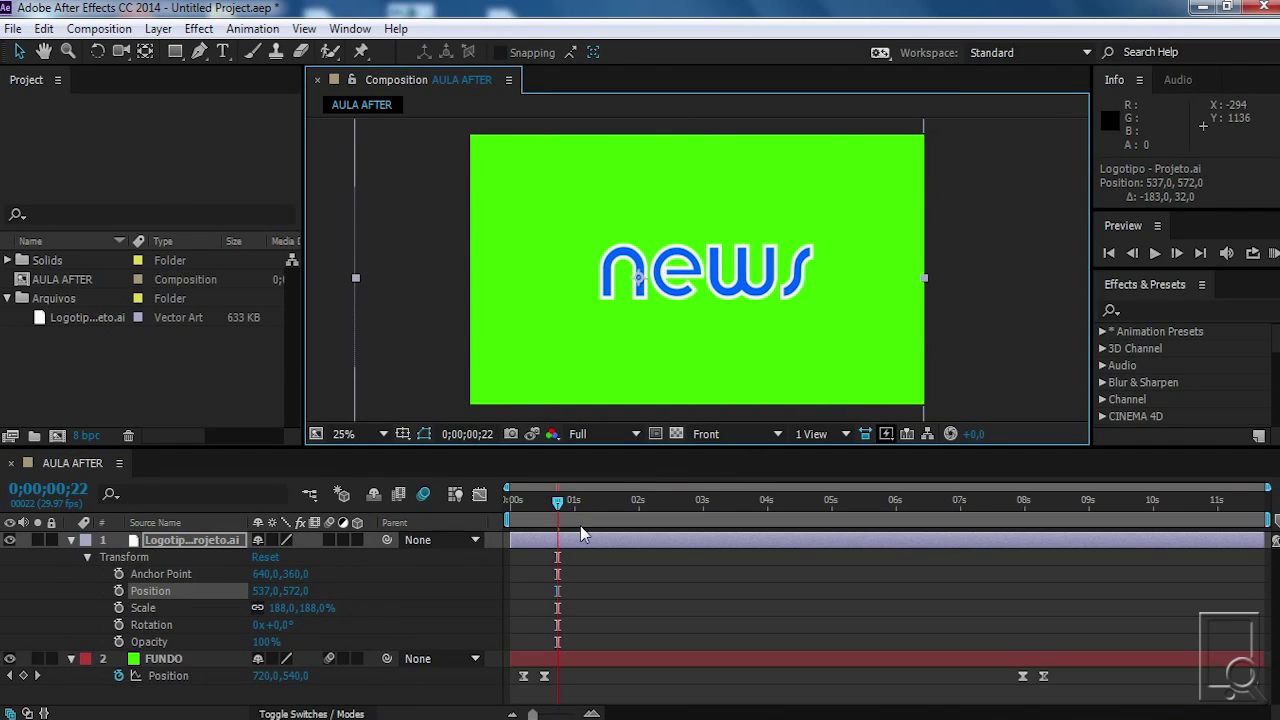
Set the current time to 0;00;00;25 and shift the Logotipo layer in time so it starts at 0;00;00;26
drag(560, 498, 489, 541)
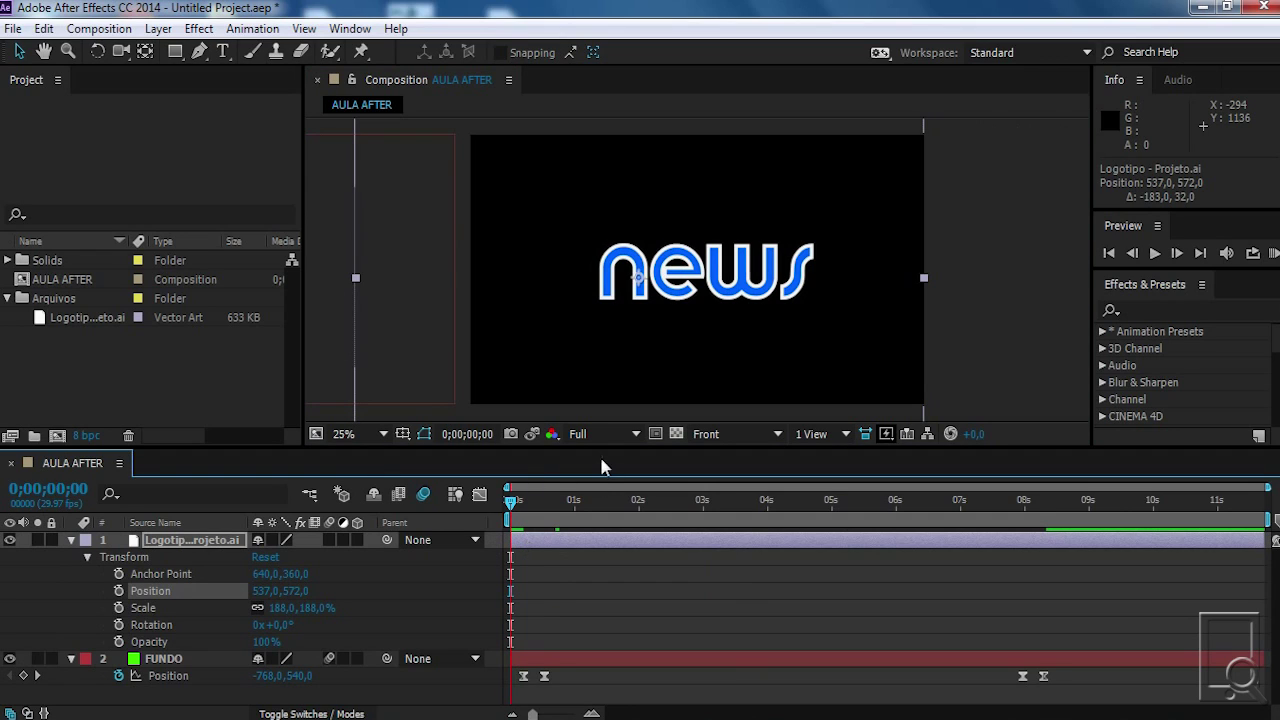
drag(511, 513, 690, 502)
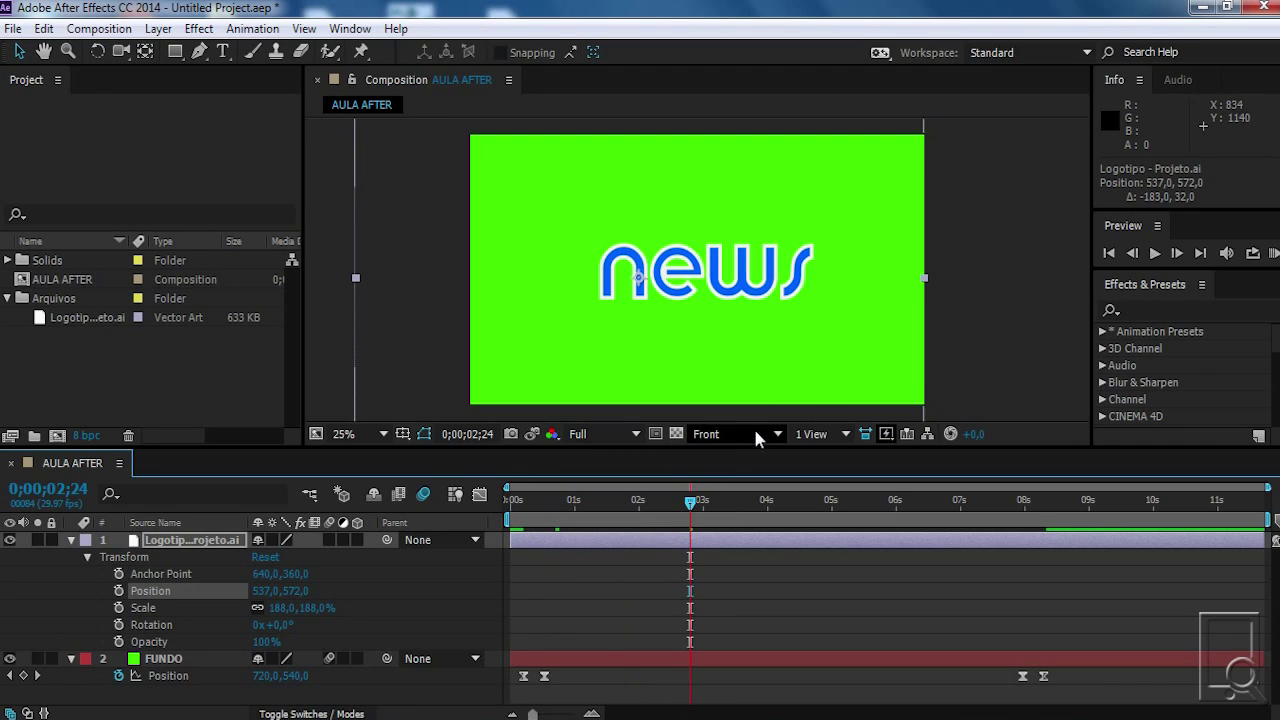
drag(692, 505, 565, 505)
click(536, 545)
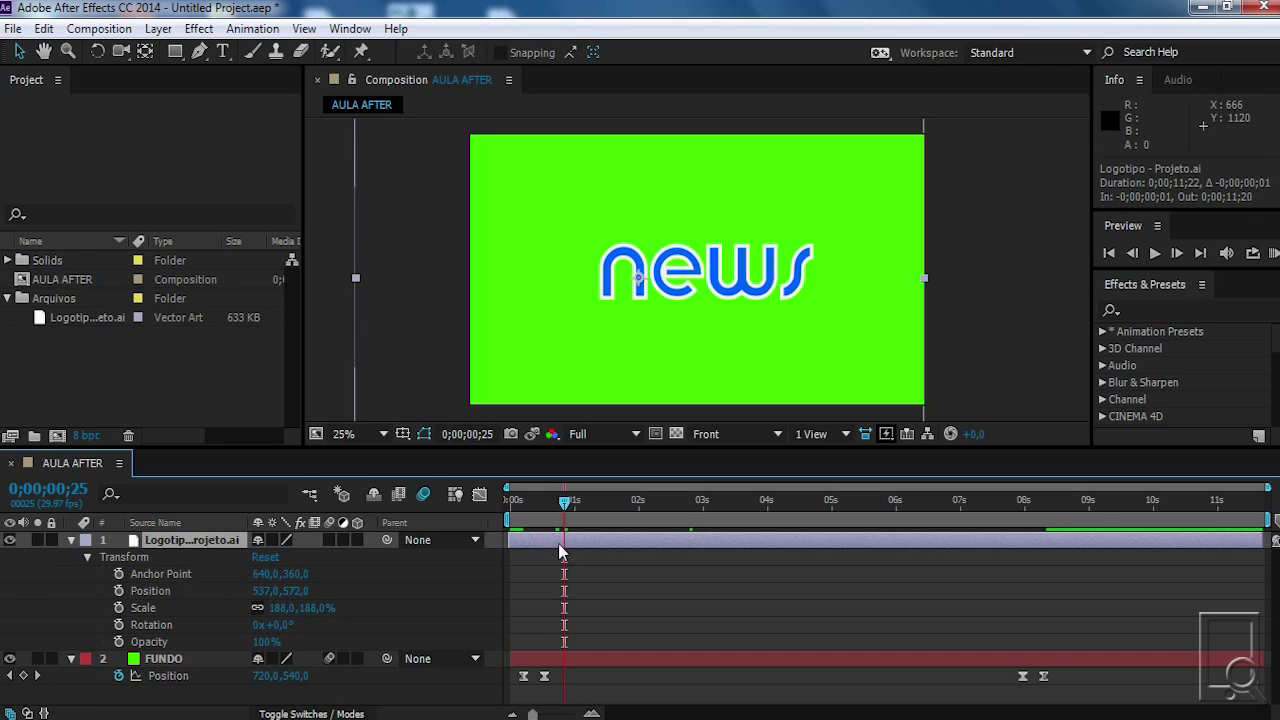
drag(543, 546, 581, 551)
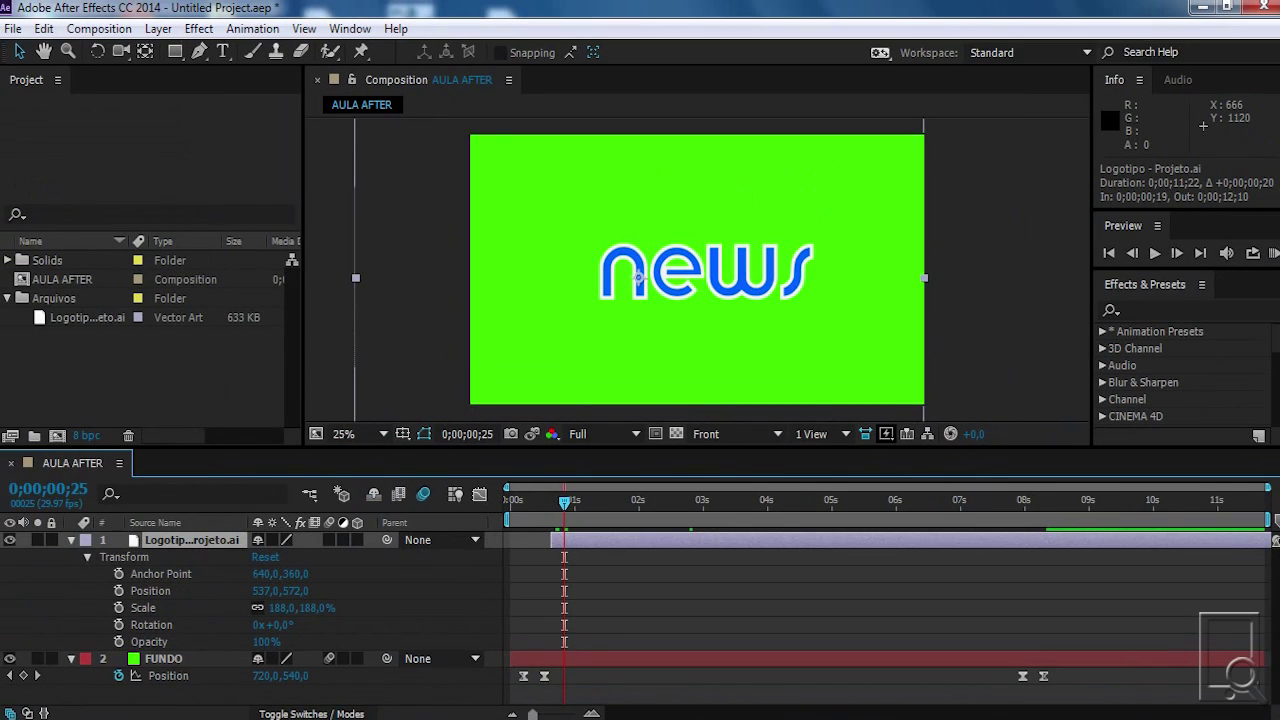
drag(571, 553, 584, 553)
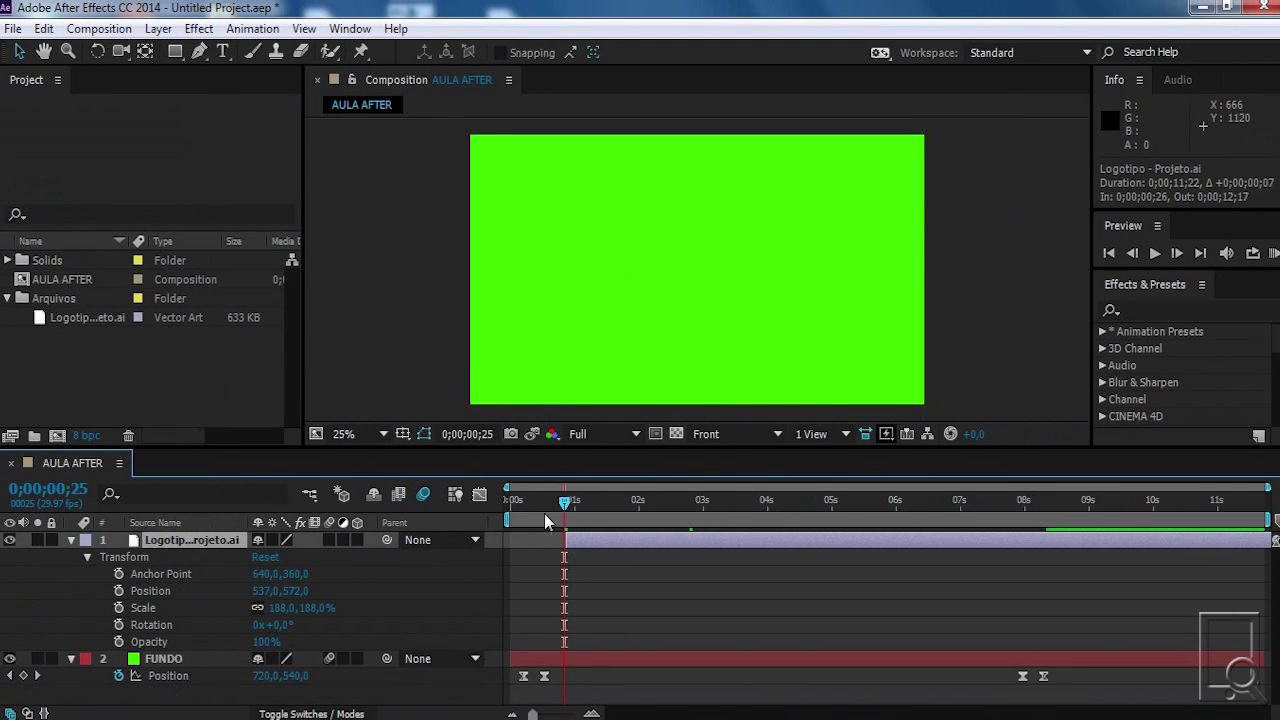
At 0;00;01;16, trace the logo's letter n with an open seven-vertex Pen tool mask
drag(538, 514, 608, 594)
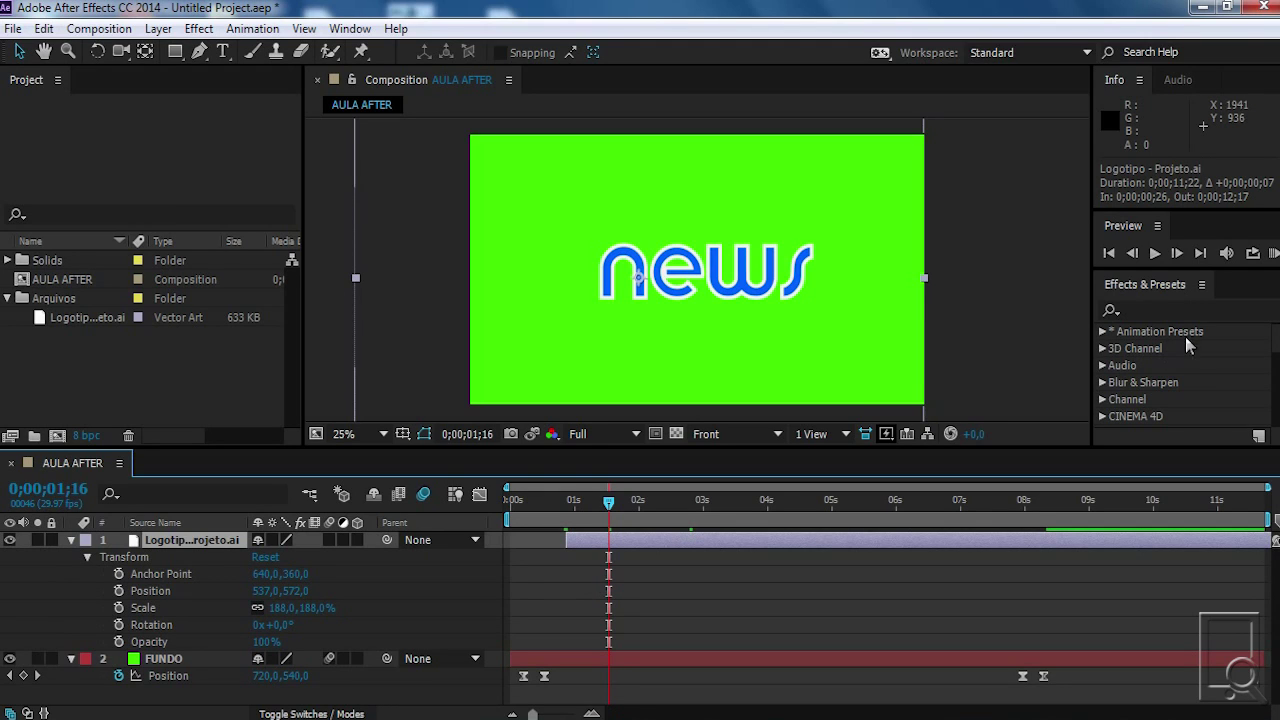
scroll(798, 227, up, 5)
scroll(800, 258, down, 6)
scroll(788, 262, up, 2)
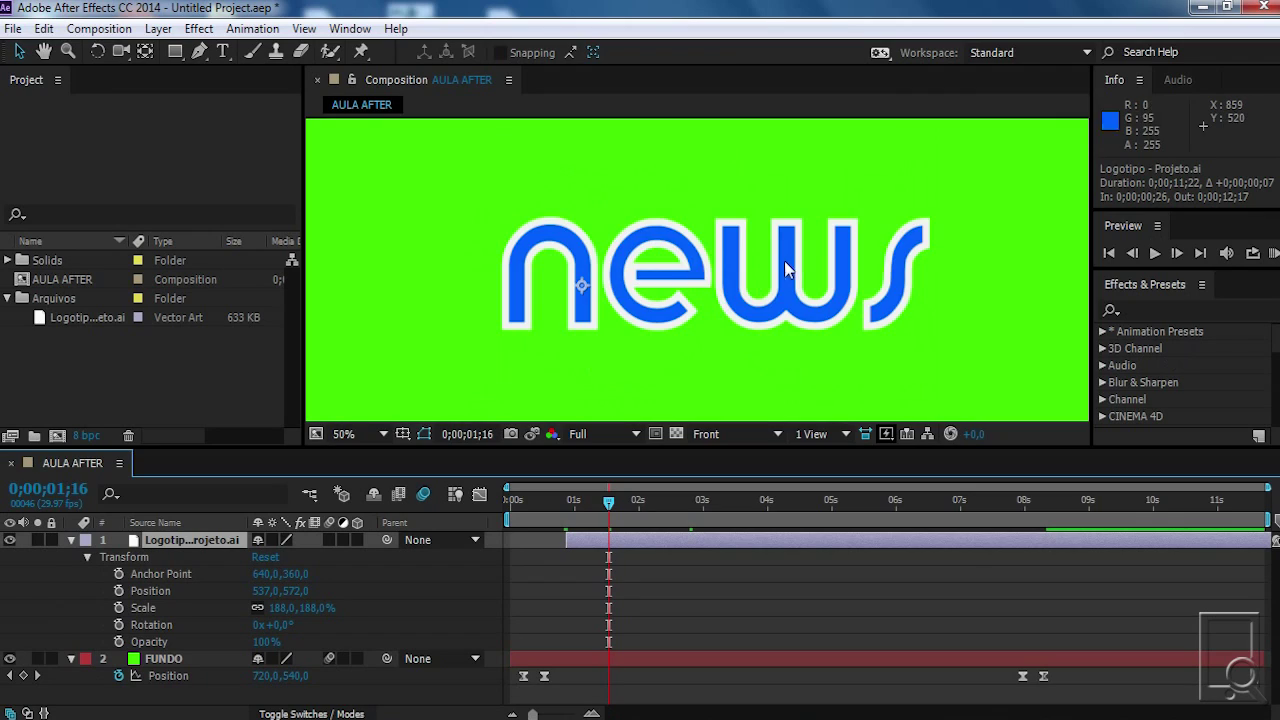
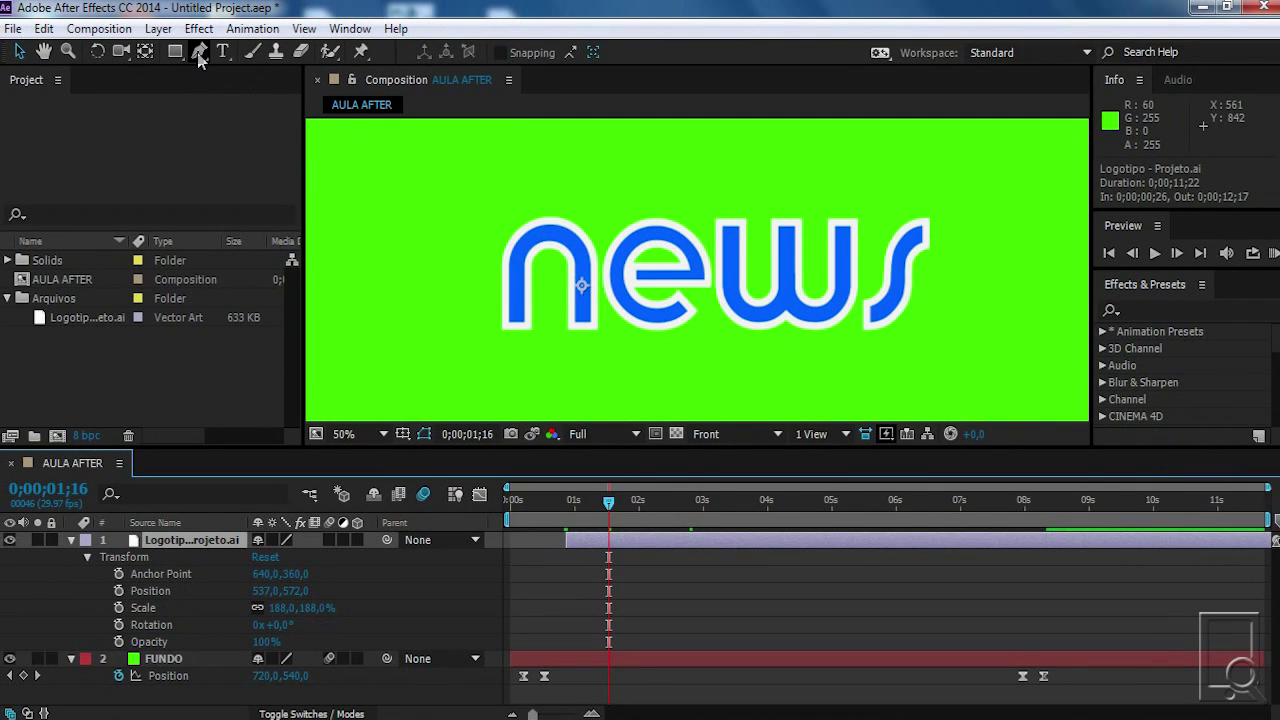
click(200, 55)
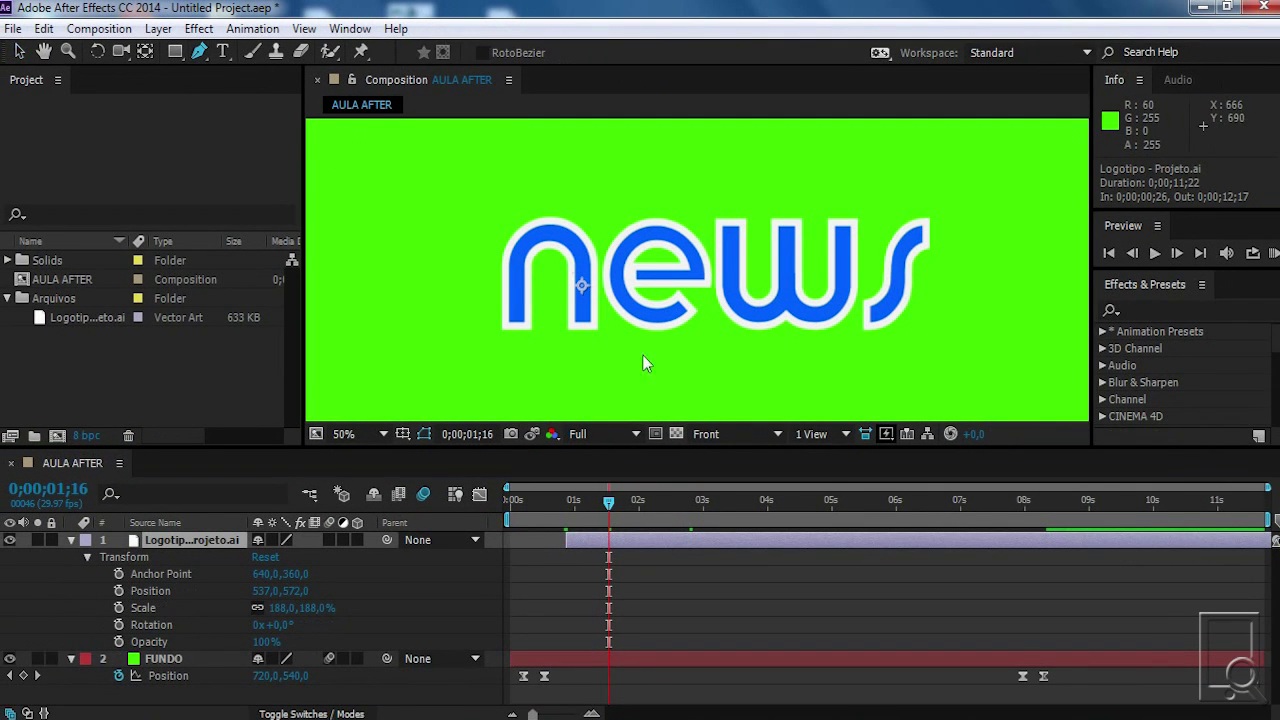
click(511, 316)
click(511, 277)
drag(522, 247, 545, 237)
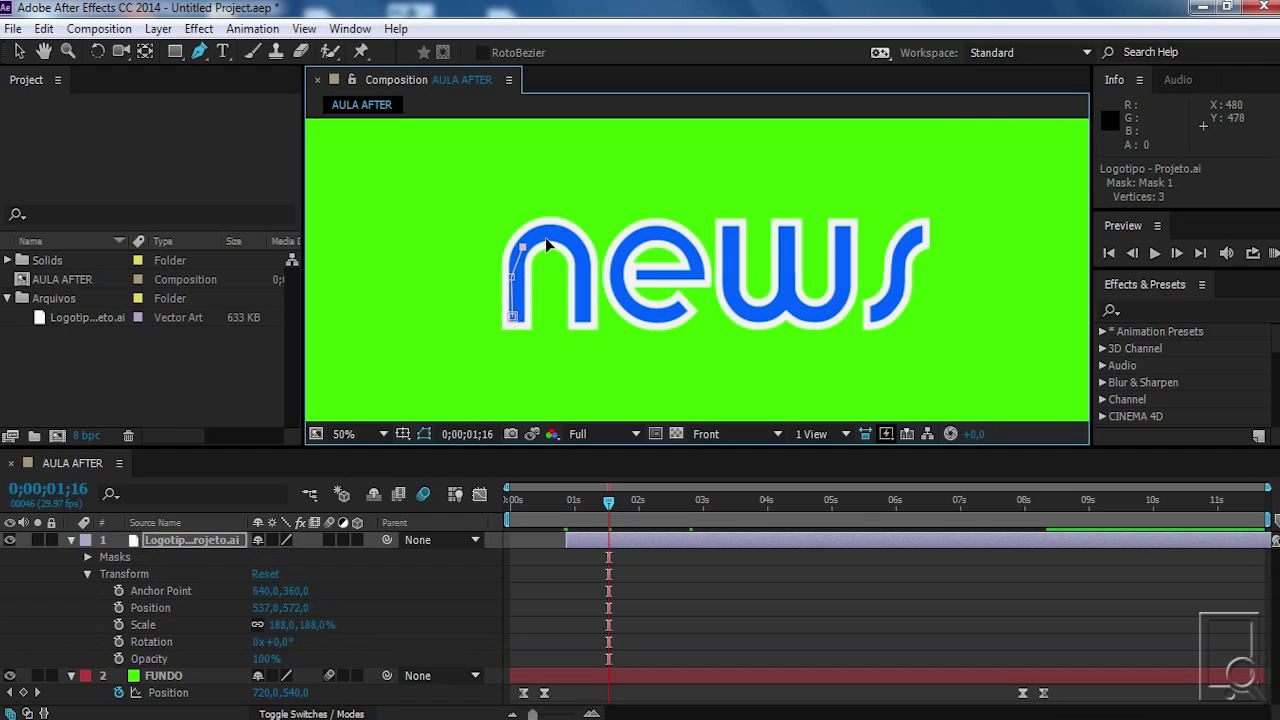
click(543, 237)
click(573, 240)
click(585, 264)
click(585, 306)
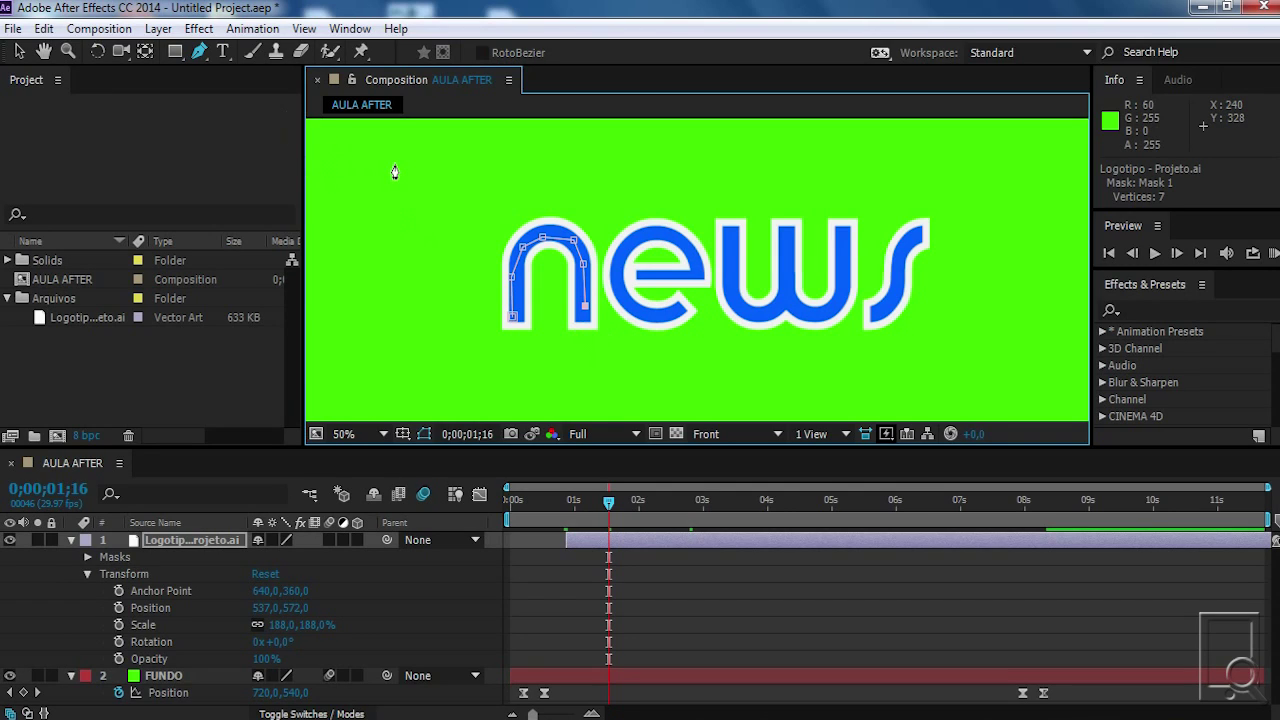
Undo the whole Pen tool path drawn over the logo's letter n
key(ctrl+z)
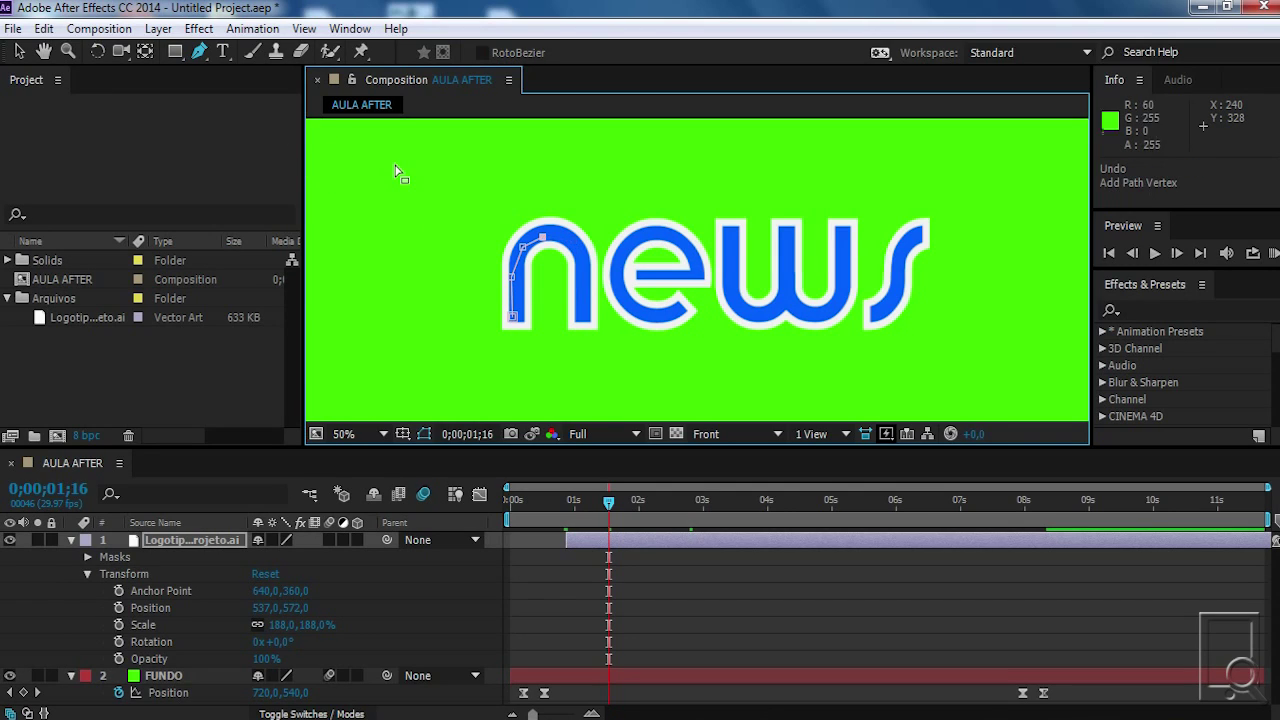
key(ctrl+z)
key(ctrl+z)
key(ctrl+z)
key(ctrl+z)
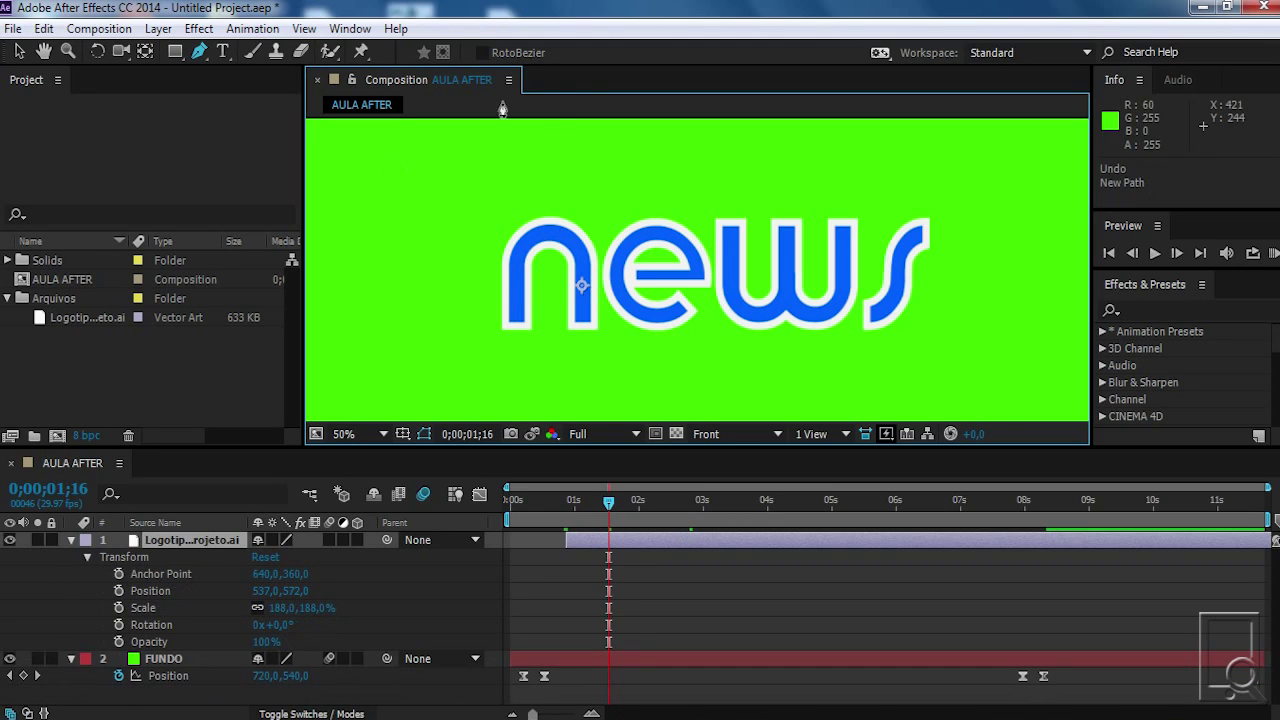
Activate the Rectangle tool and undo the Logotipo layer's last time shift so it starts at 0;00;00;19
click(175, 52)
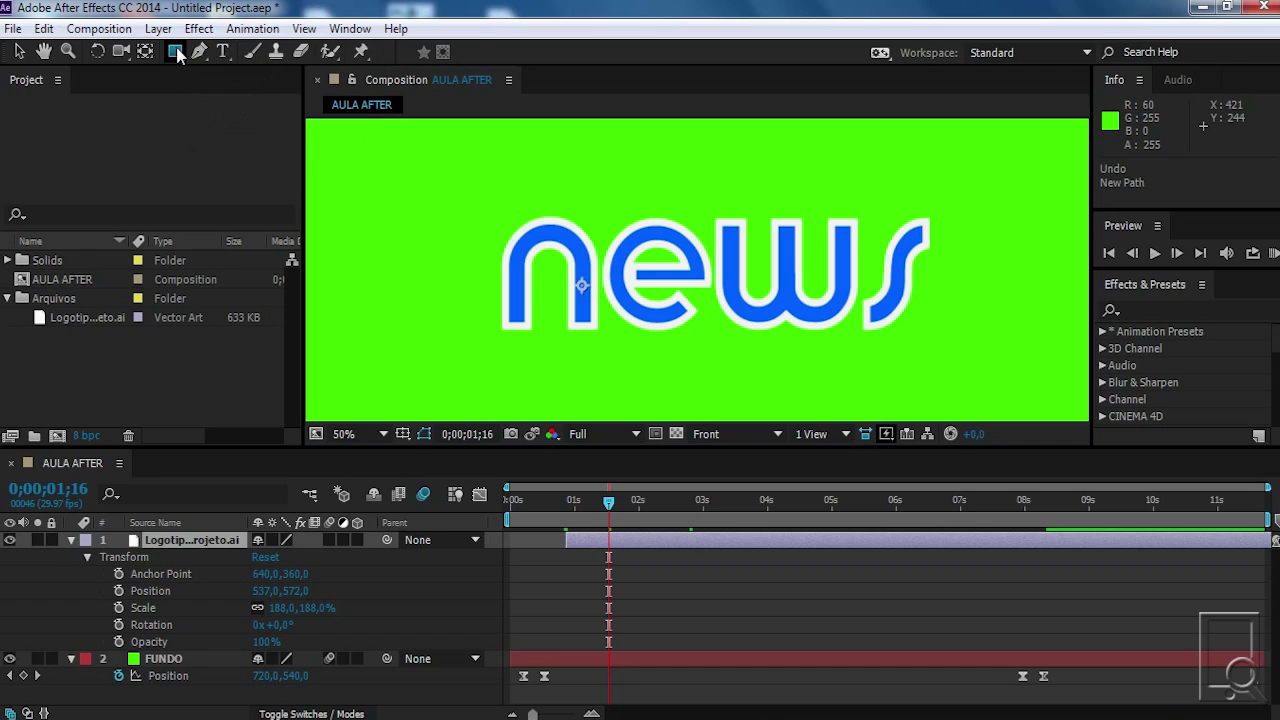
click(177, 53)
click(245, 52)
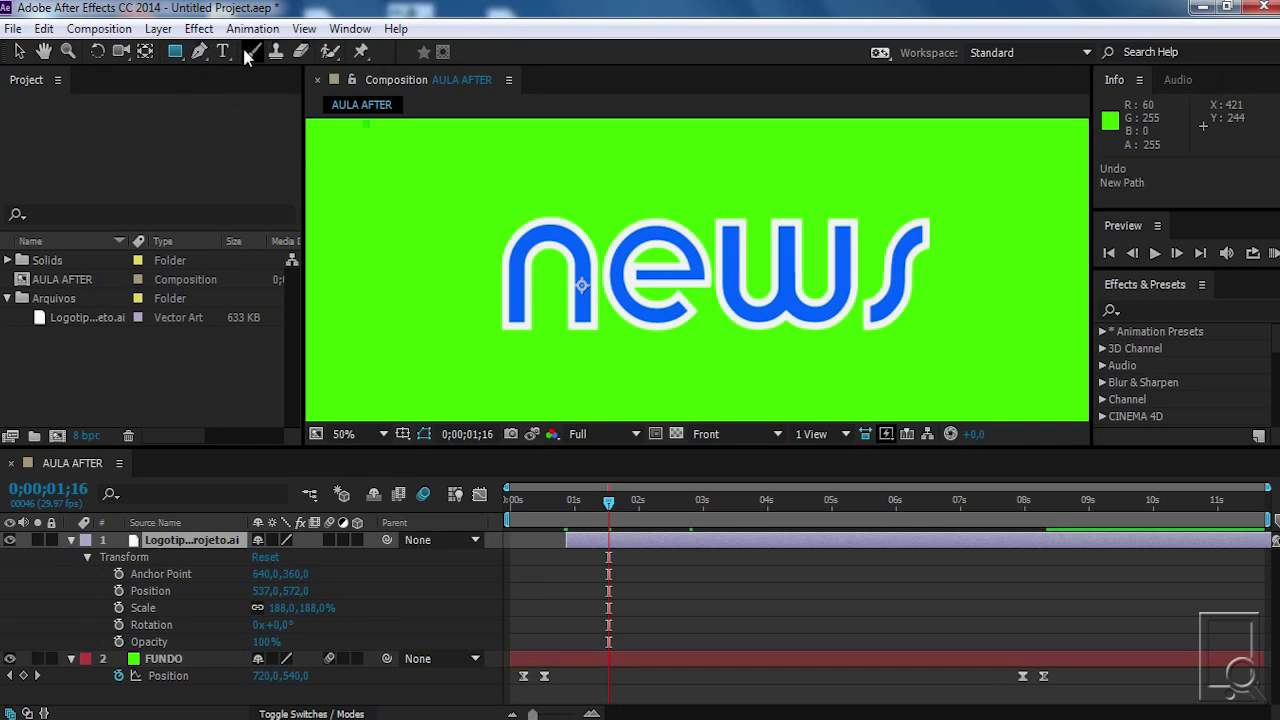
key(ctrl+z)
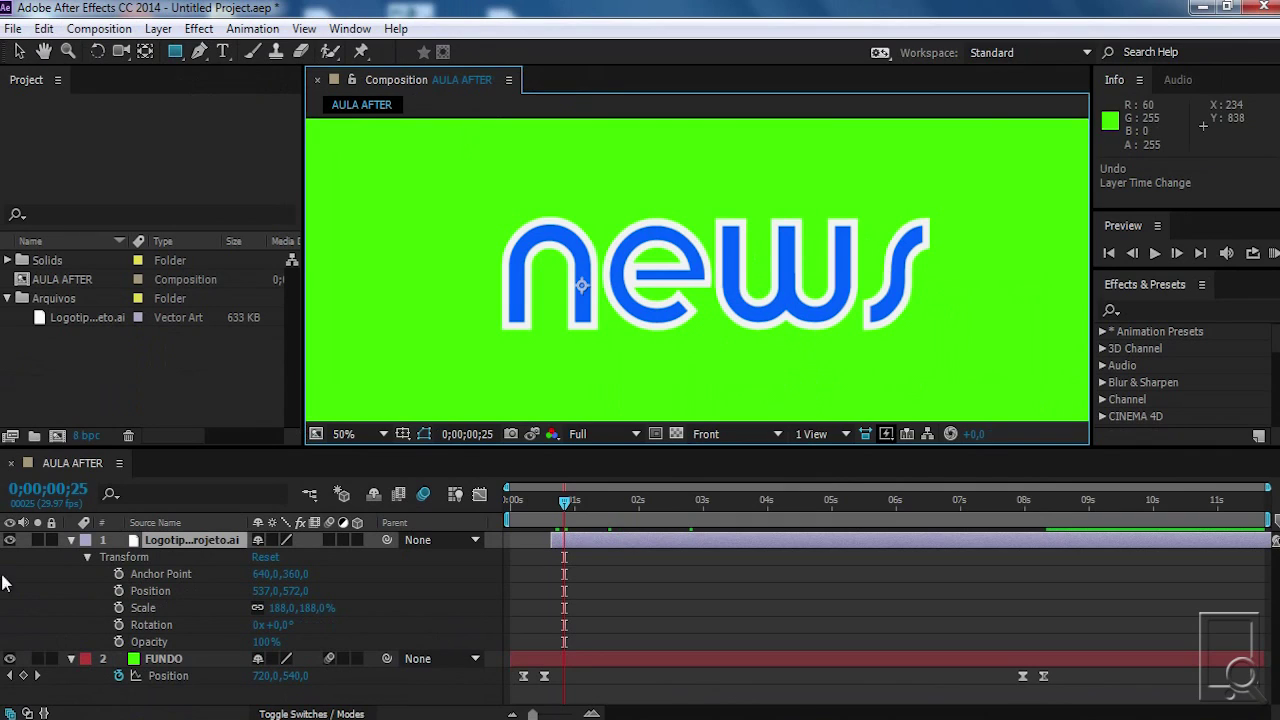
Draw a rectangular mask on the Logotipo layer covering the letters n and e and half of the w
click(193, 557)
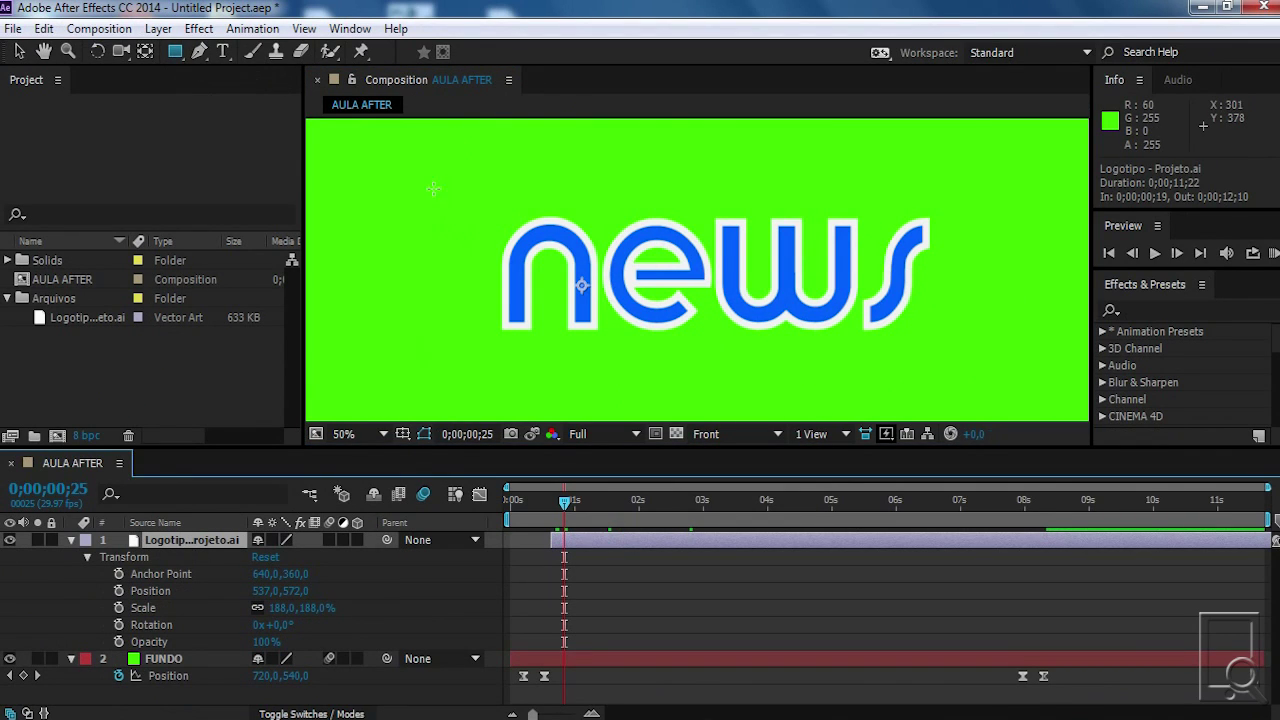
drag(438, 153, 784, 385)
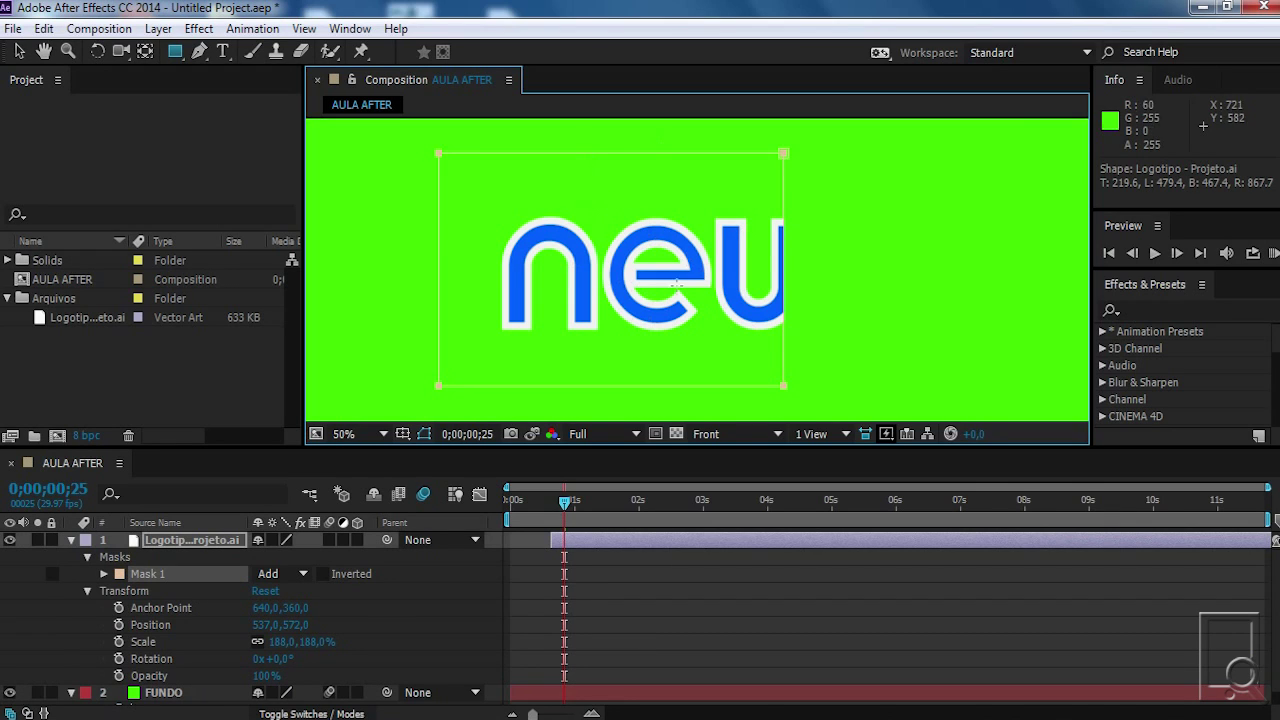
scroll(600, 285, down, 2)
scroll(592, 298, up, 2)
scroll(552, 313, down, 2)
scroll(548, 296, up, 2)
Switch the Inverted option of the logo's Mask 1 on and back off to compare the masked areas
click(192, 540)
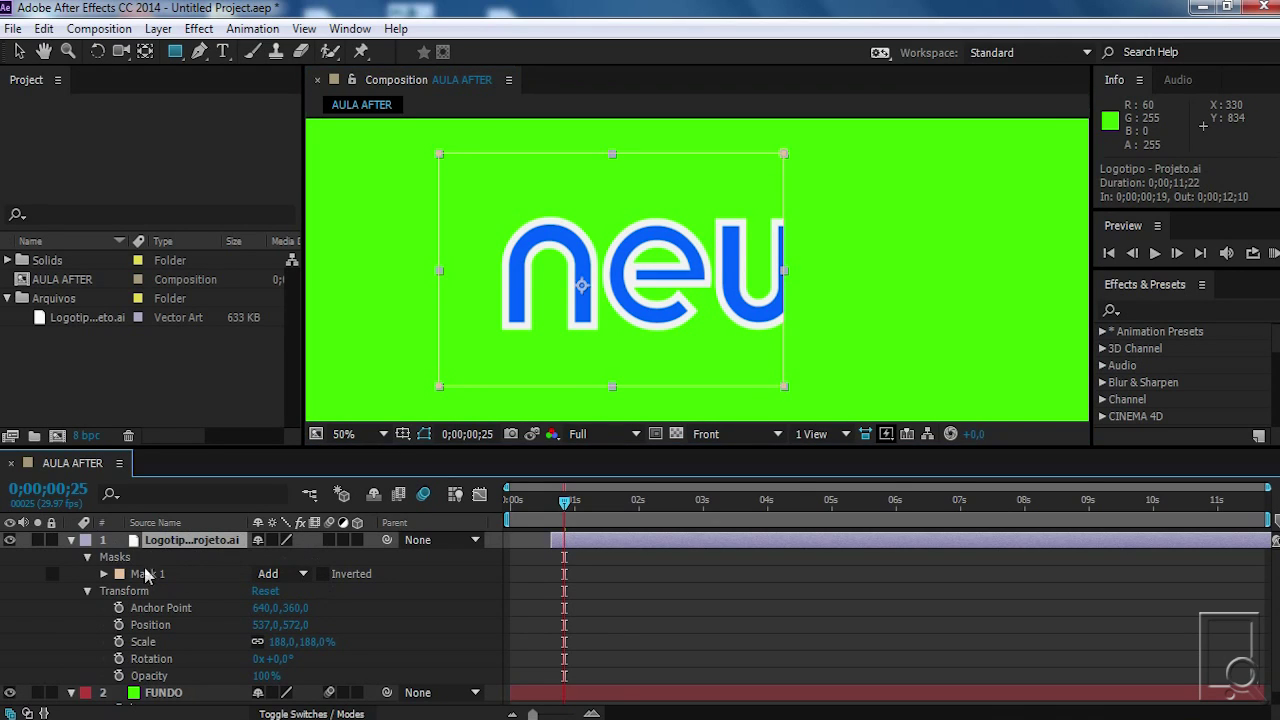
click(113, 559)
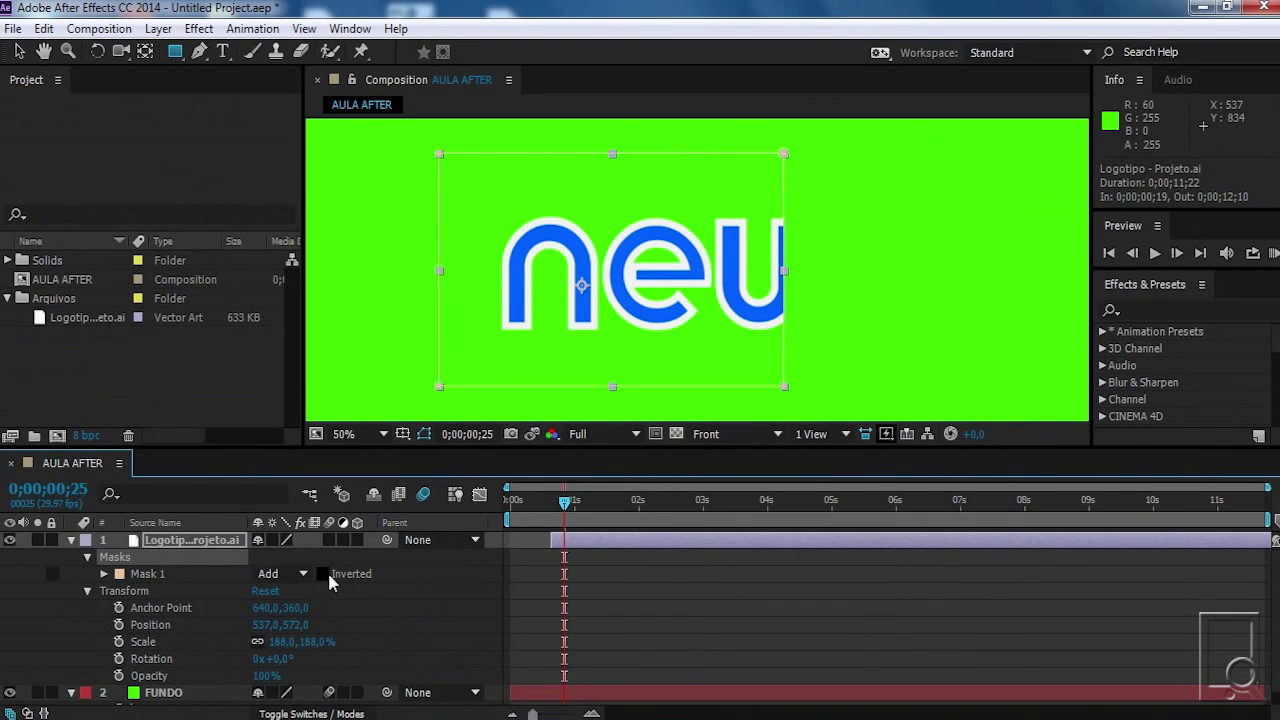
click(403, 576)
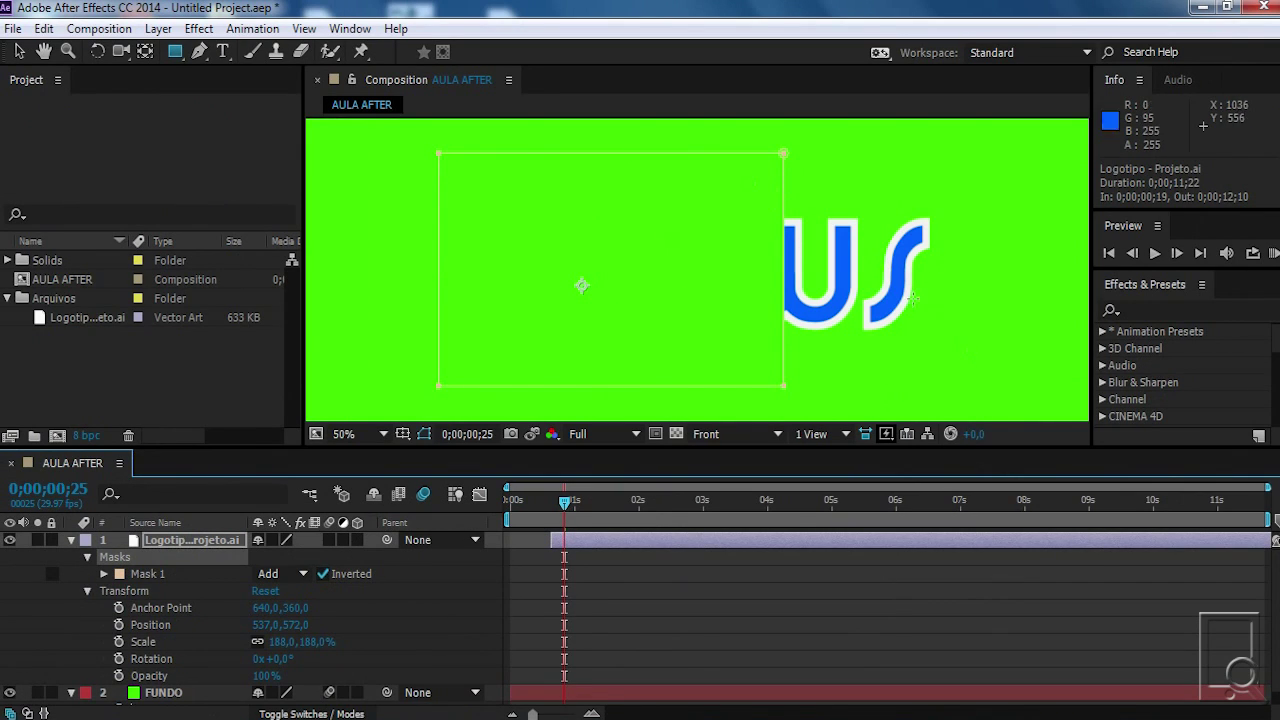
click(322, 575)
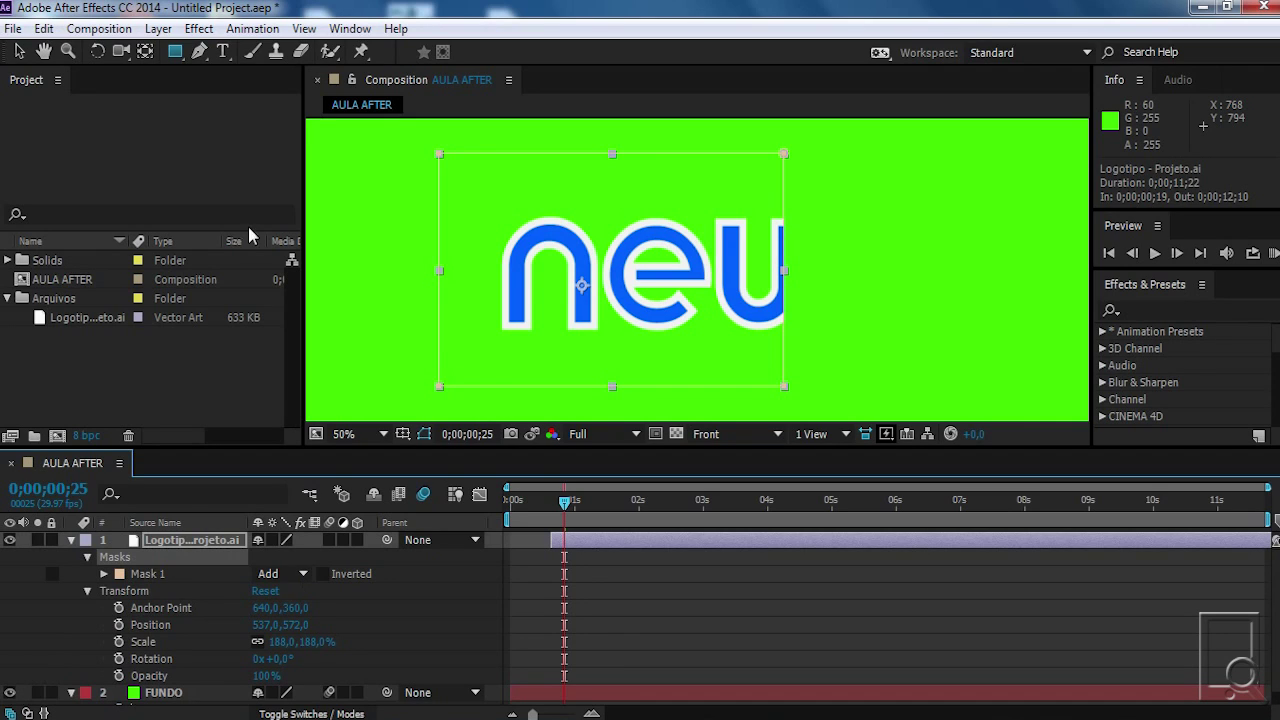
Add a full-size rectangular mask to the Logotipo layer, delete the partial Mask 1 and select the remaining mask
double_click(180, 53)
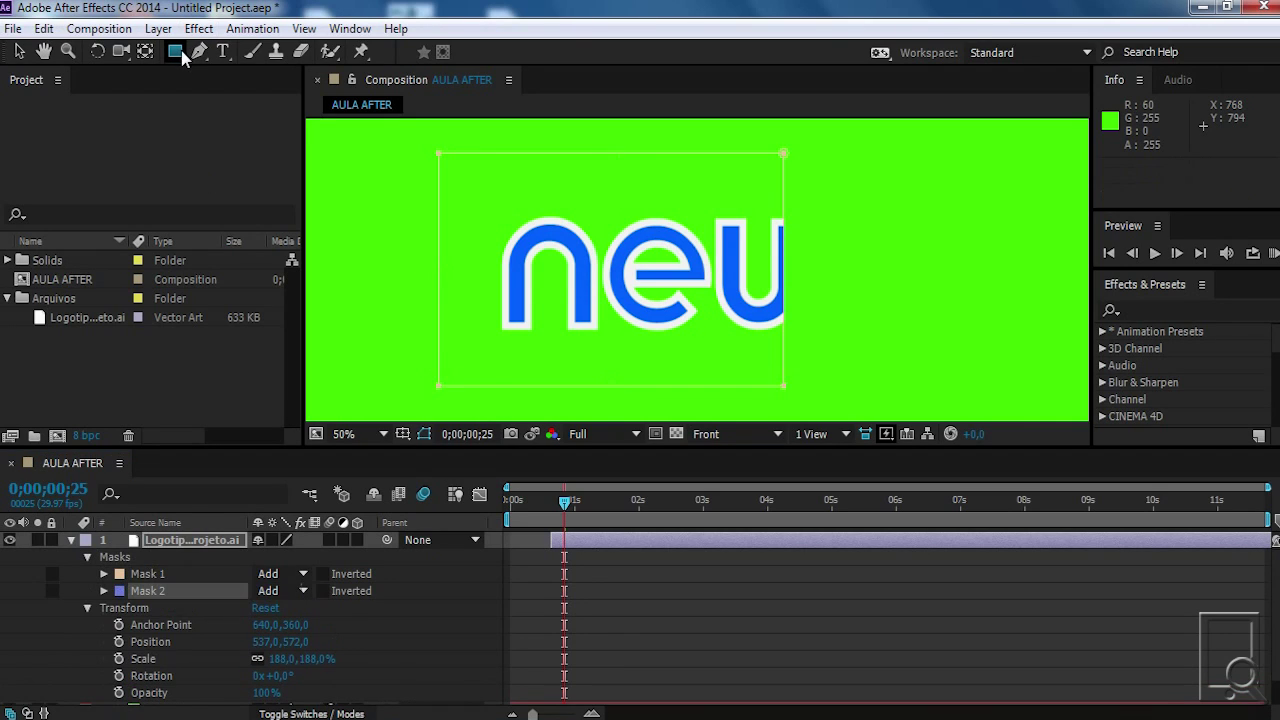
key(v)
click(171, 576)
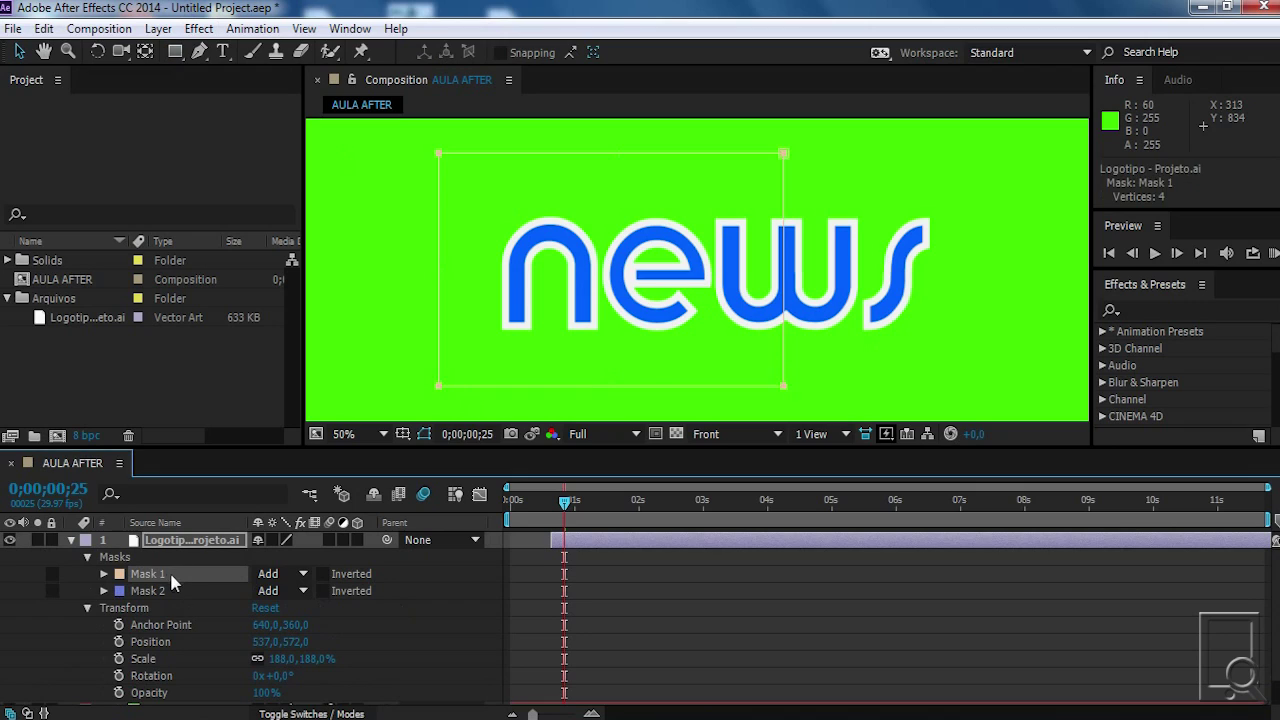
key(Delete)
click(155, 577)
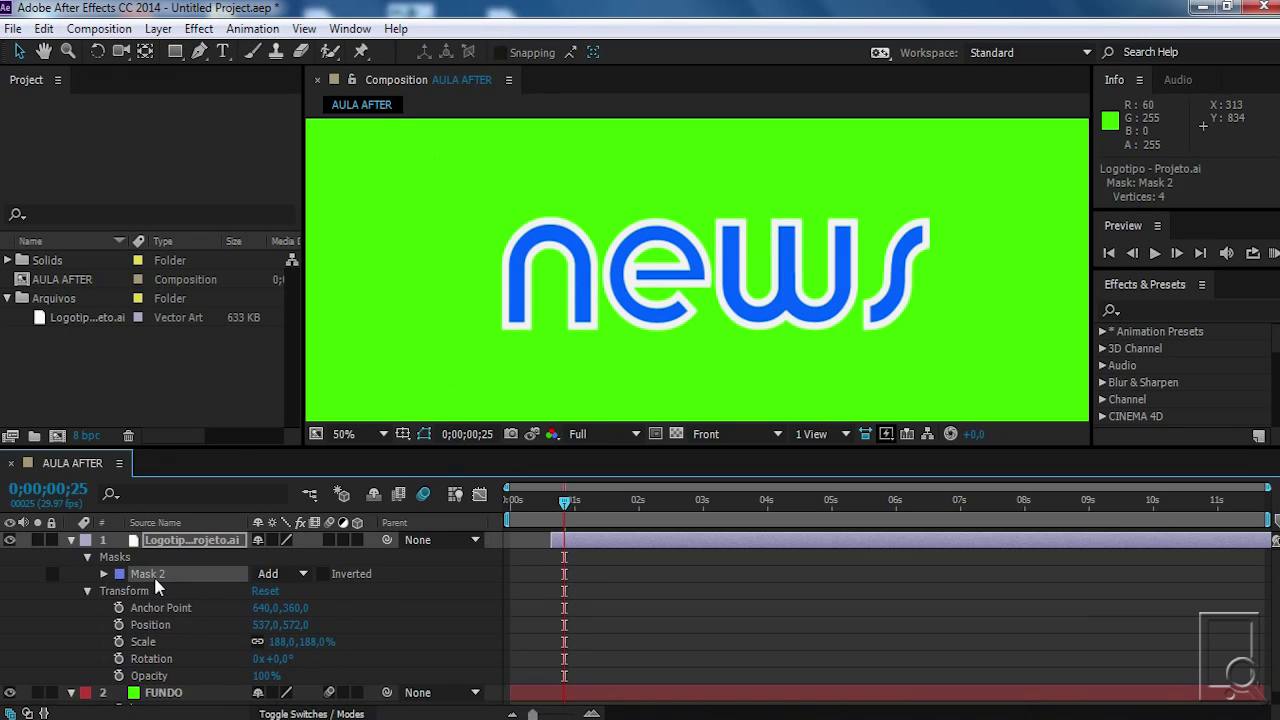
Delete Mask 2 from the Logotipo layer and trace a Pen tool mask path along the centre of the letter n
key(Delete)
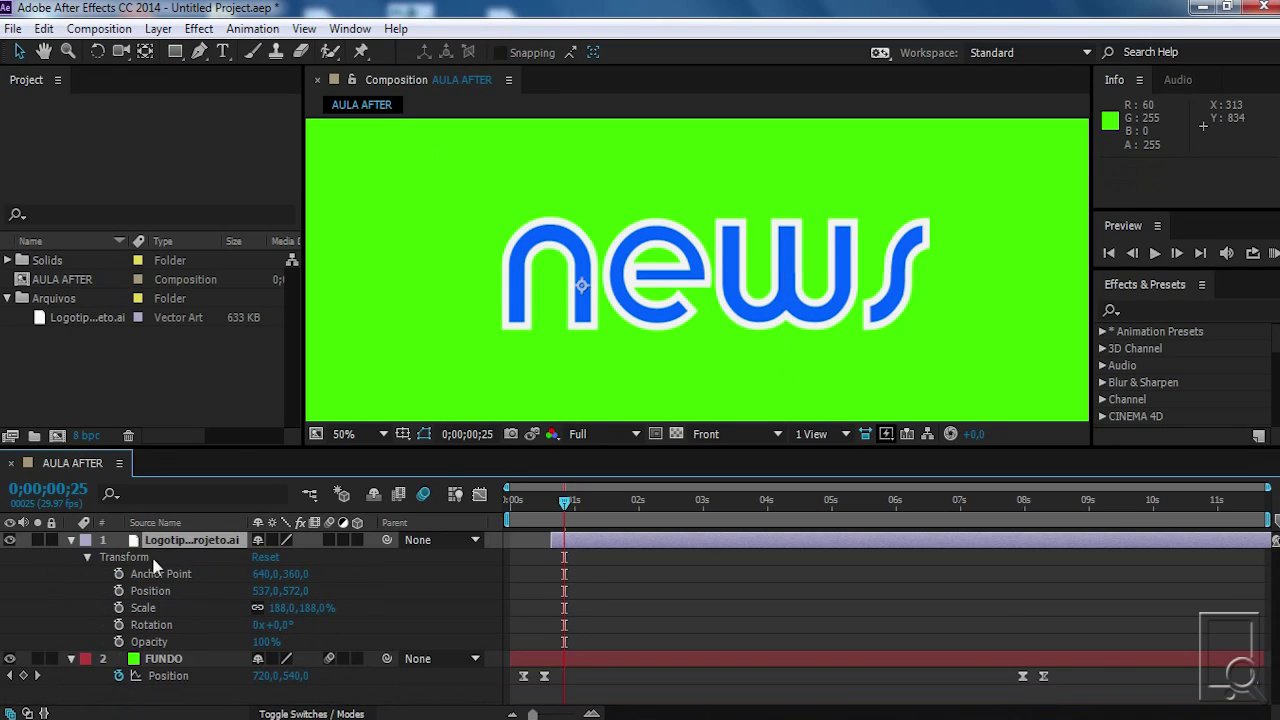
click(197, 52)
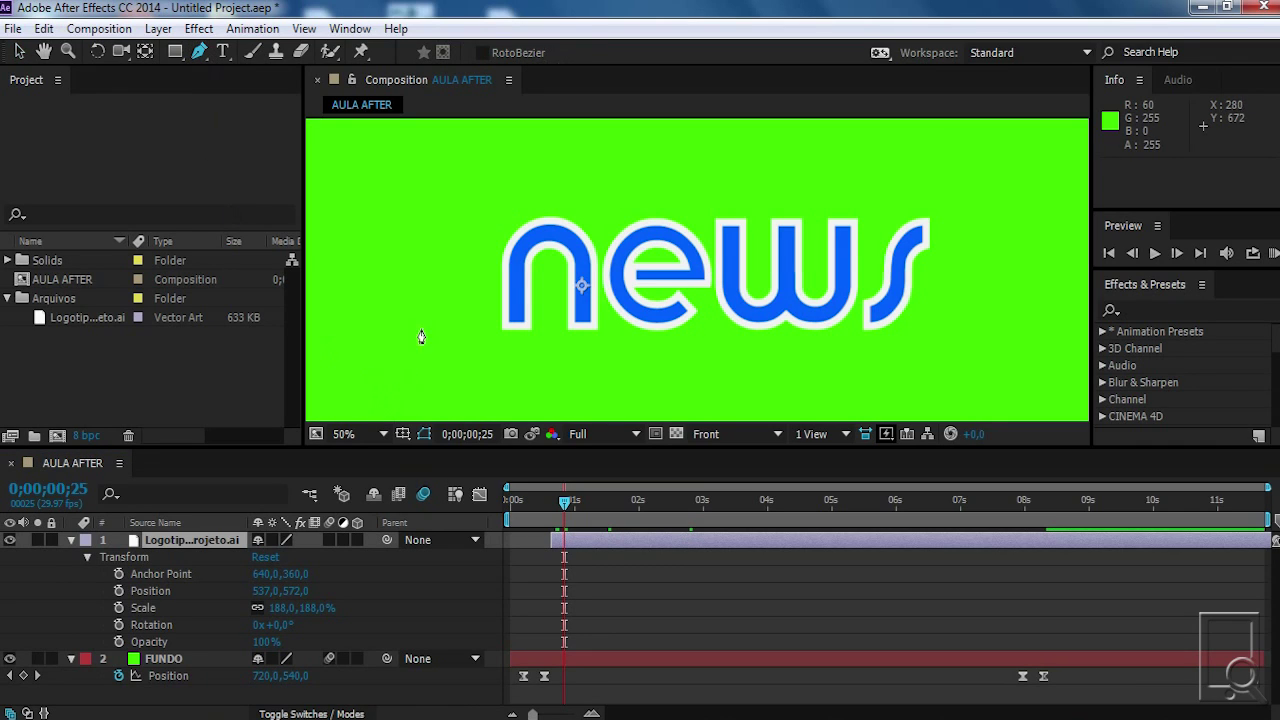
scroll(586, 286, up, 2)
scroll(586, 286, down, 2)
scroll(700, 275, up, 2)
click(338, 366)
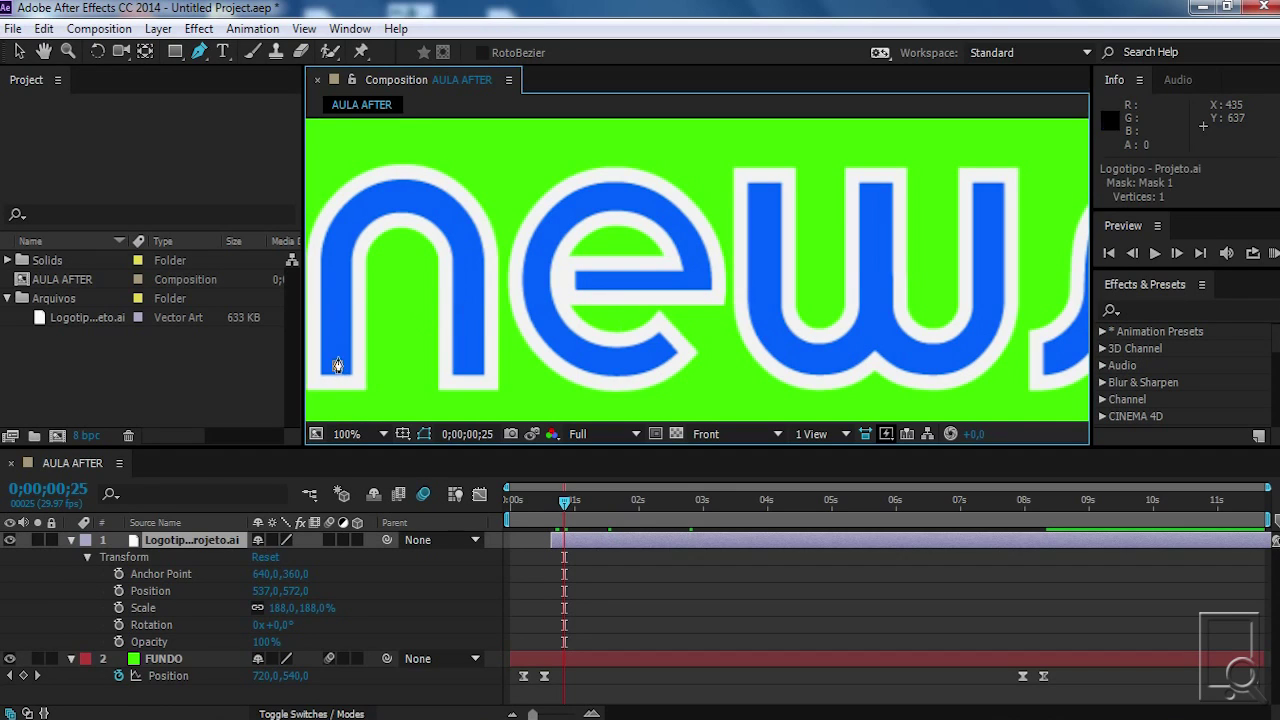
click(338, 322)
click(340, 267)
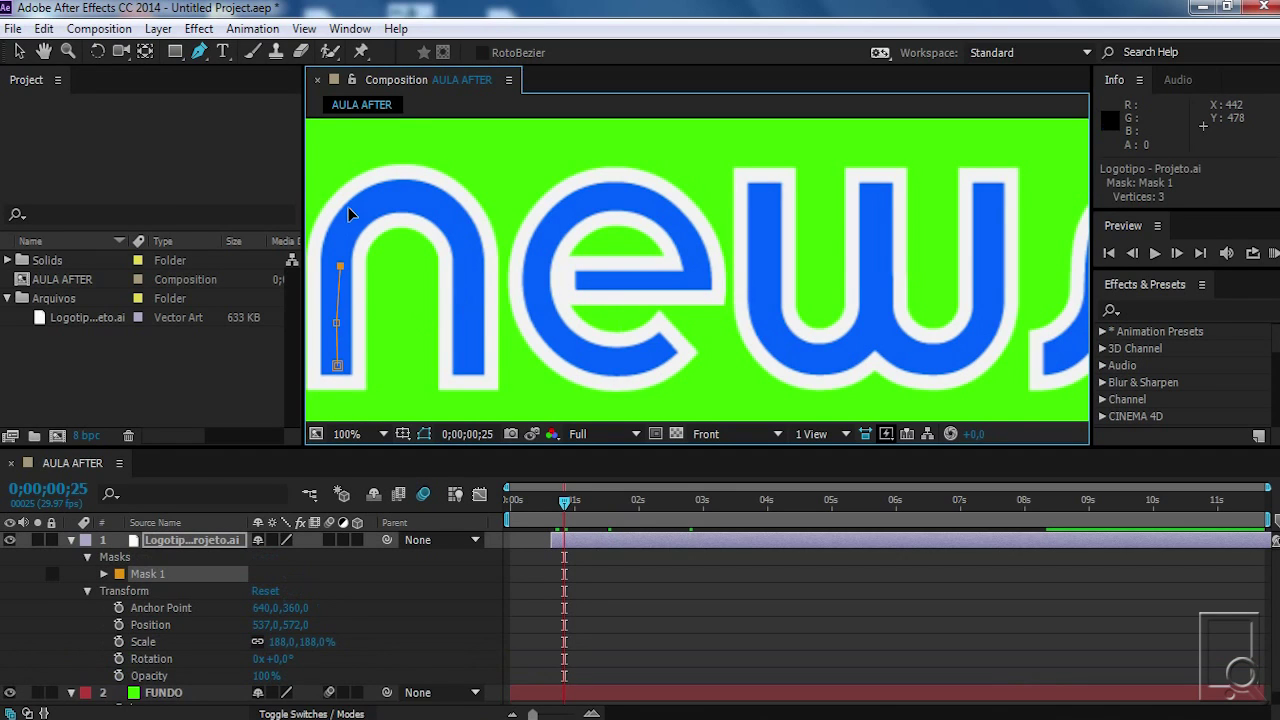
click(355, 221)
click(396, 197)
click(448, 211)
click(469, 259)
click(476, 323)
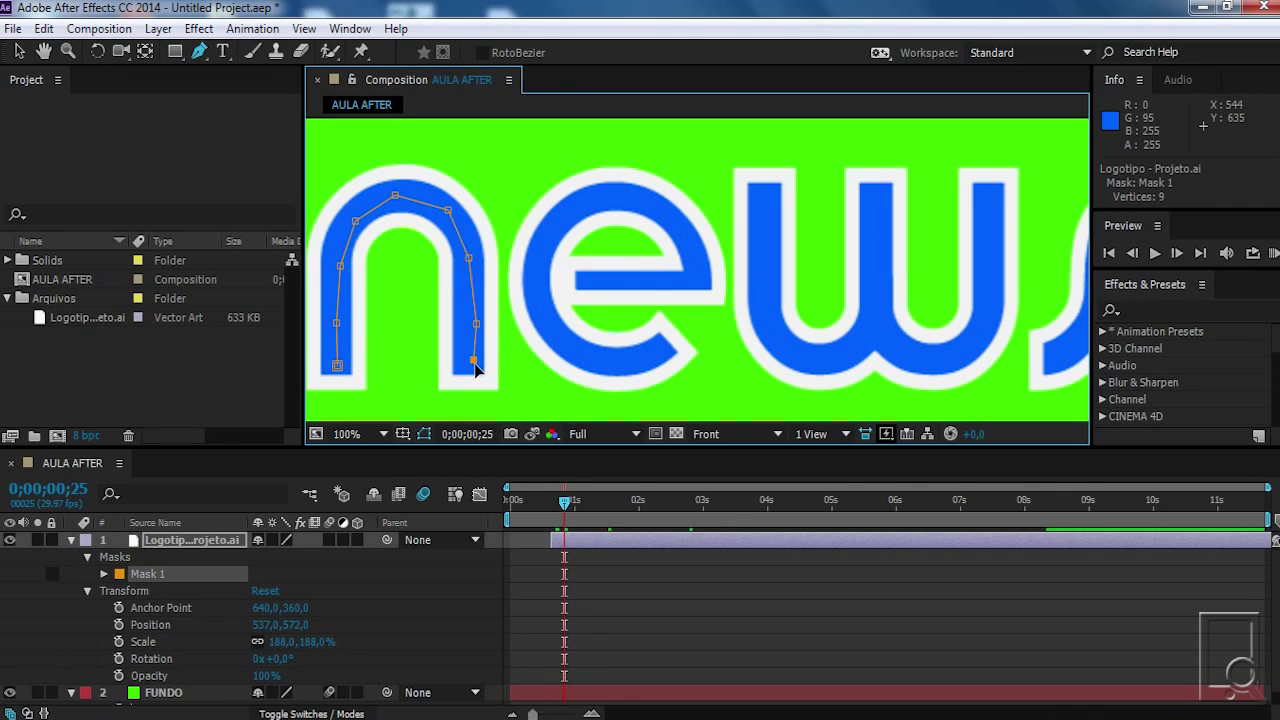
Continue the Logotipo layer's mask path through the letter e, from its lower tail around the curve to the crossbar
click(662, 351)
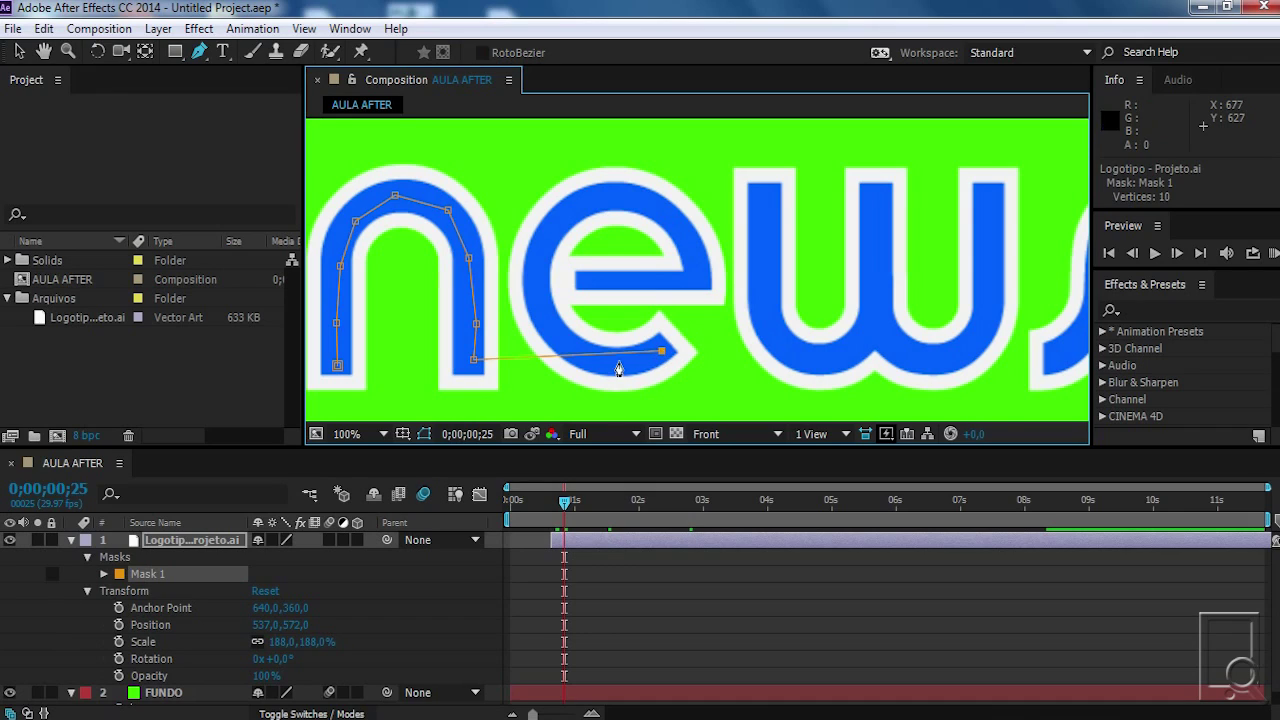
click(549, 332)
click(535, 271)
click(564, 203)
Continue the mask path along the centre of the letter w, ending at the upper end of its last stem
click(820, 358)
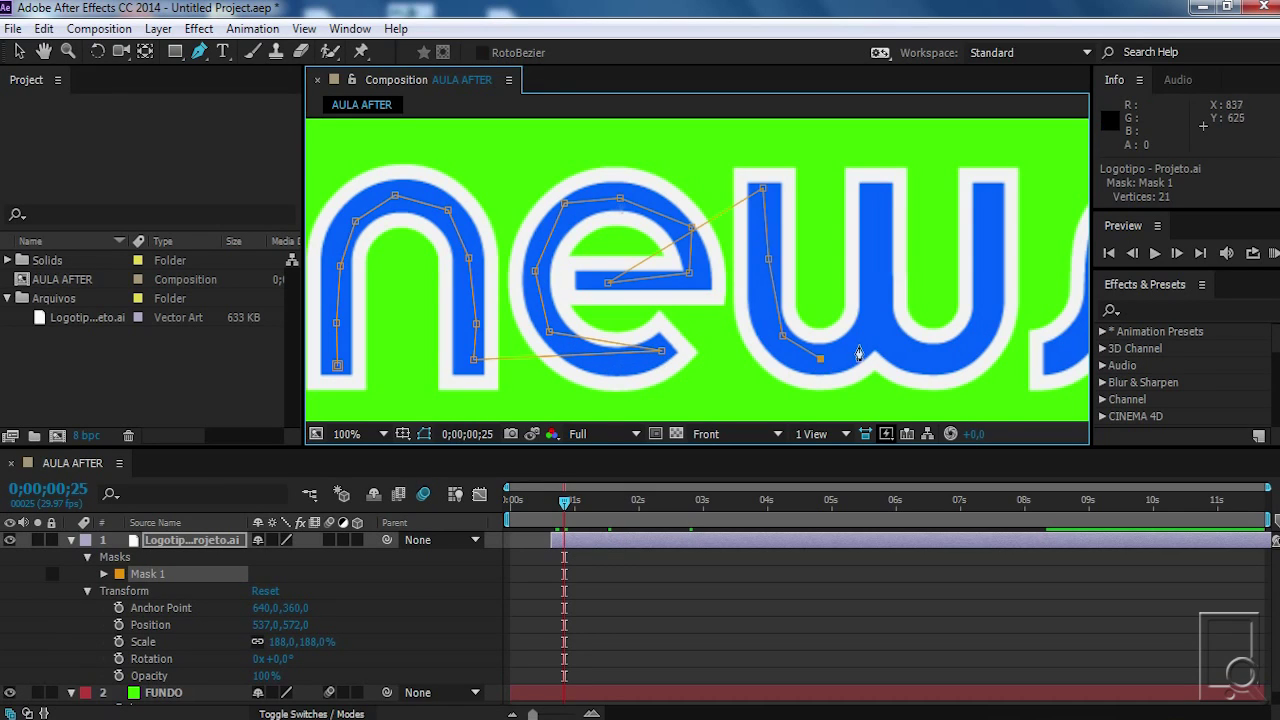
click(869, 345)
click(878, 258)
click(876, 190)
click(902, 354)
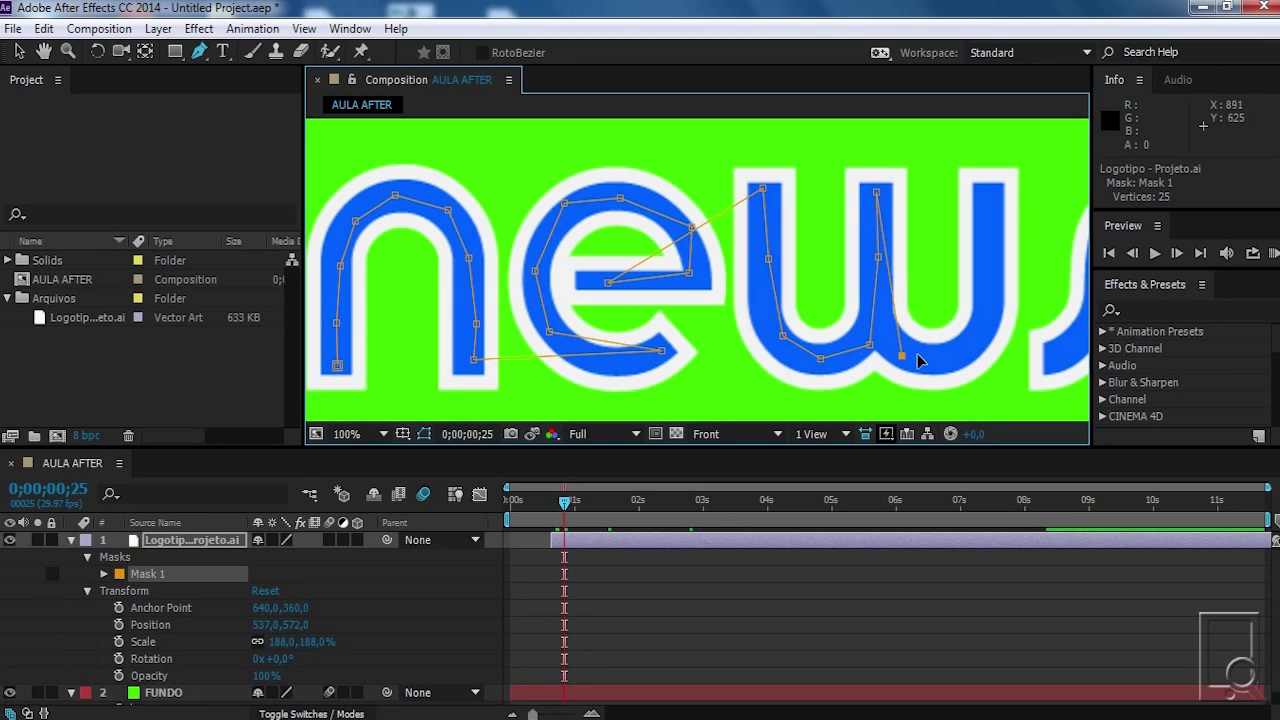
click(958, 346)
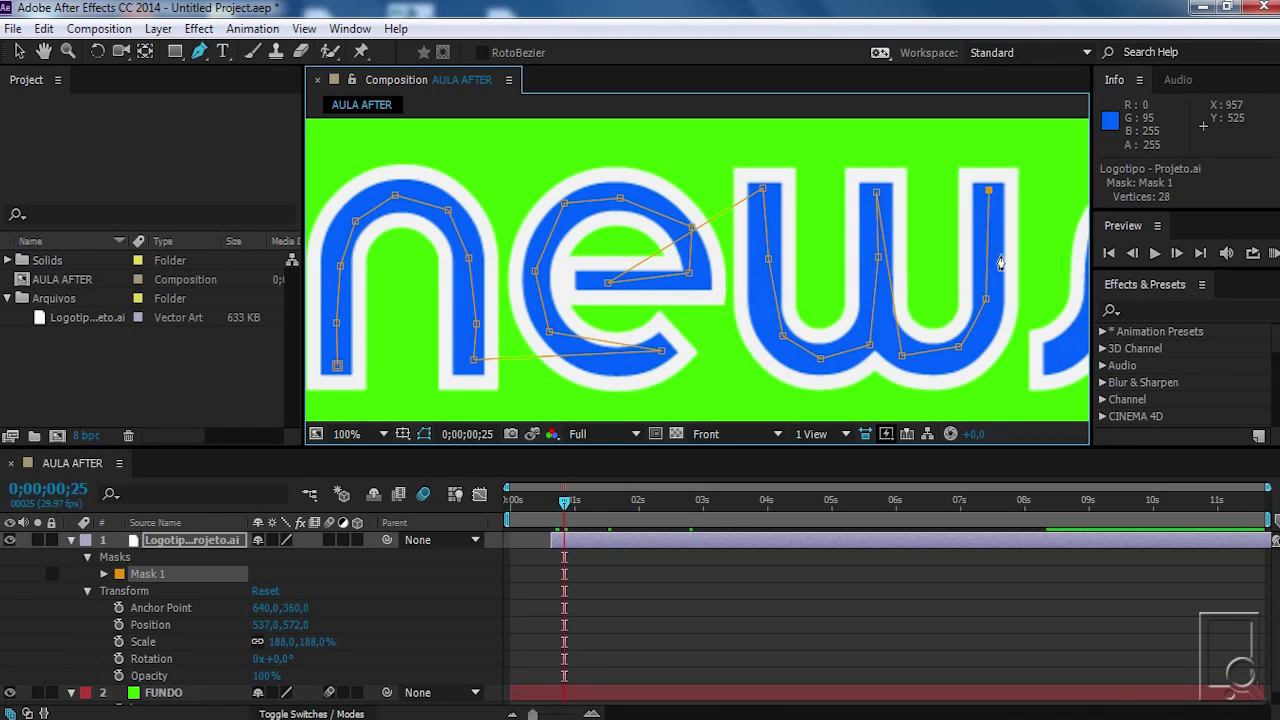
Finish the open mask path along the centre of the letter s and select Mask 1 of the Logotipo layer
key(space)
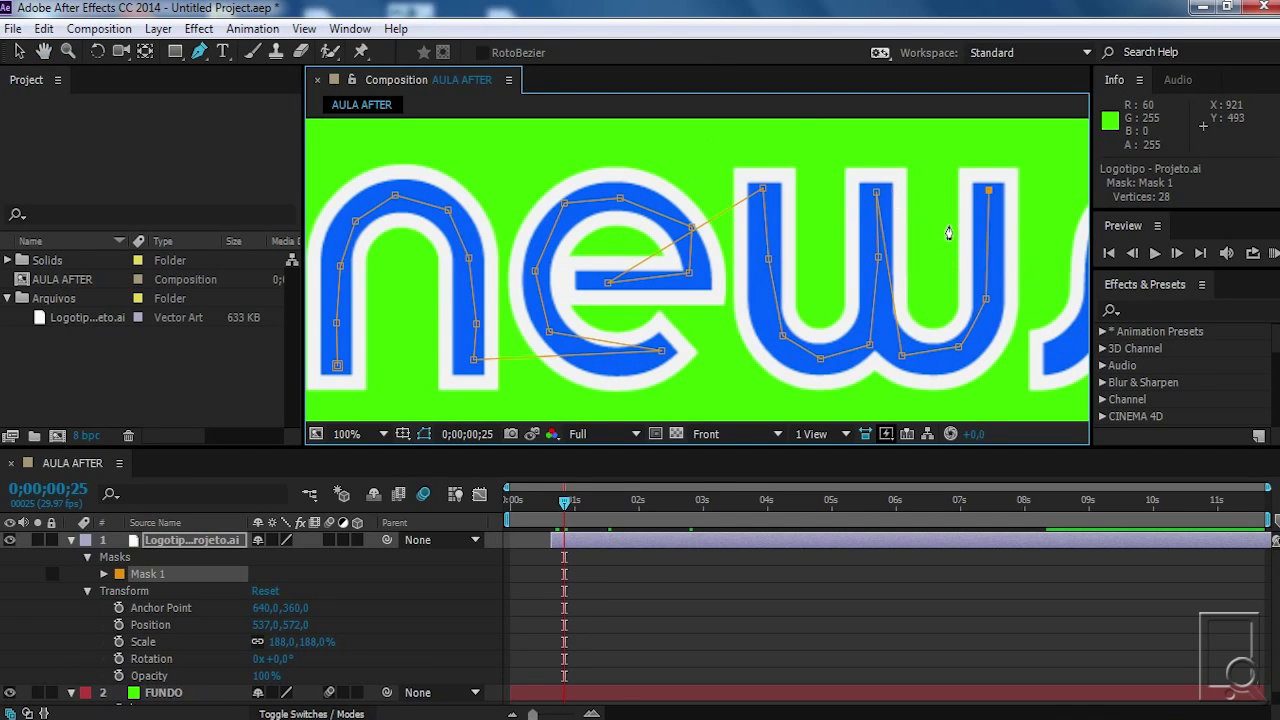
key(space)
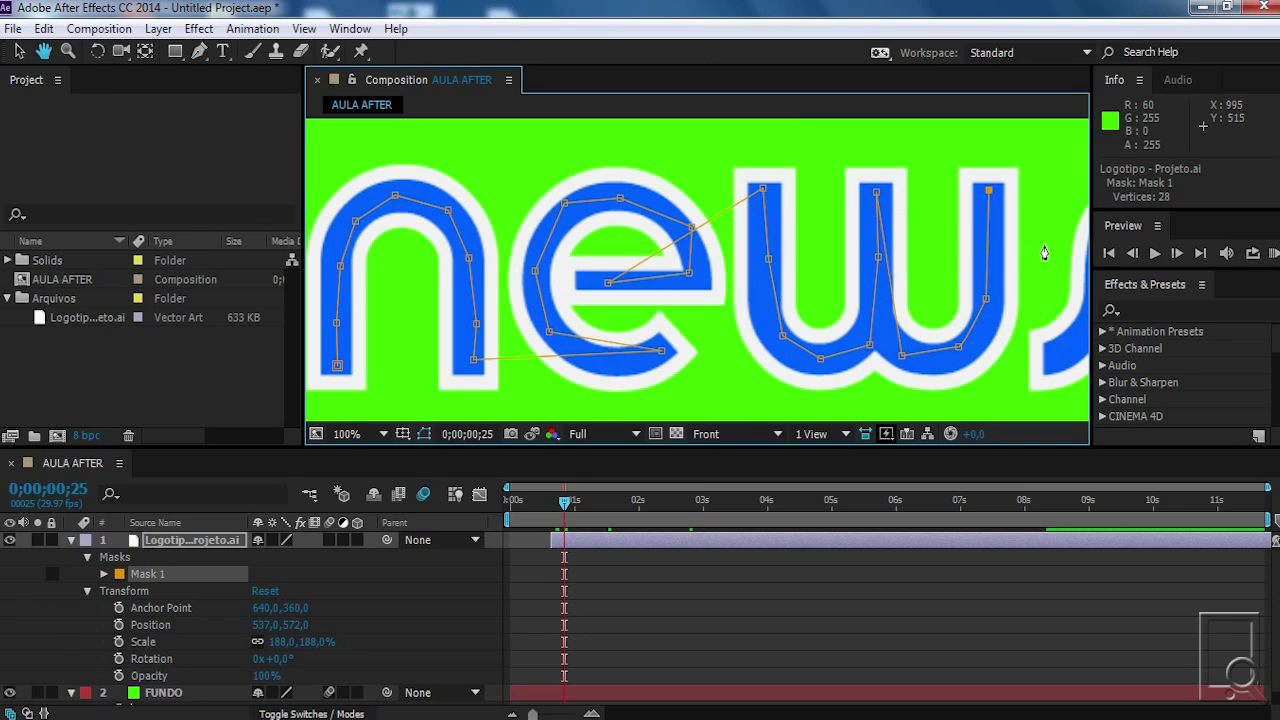
drag(1040, 240, 797, 228)
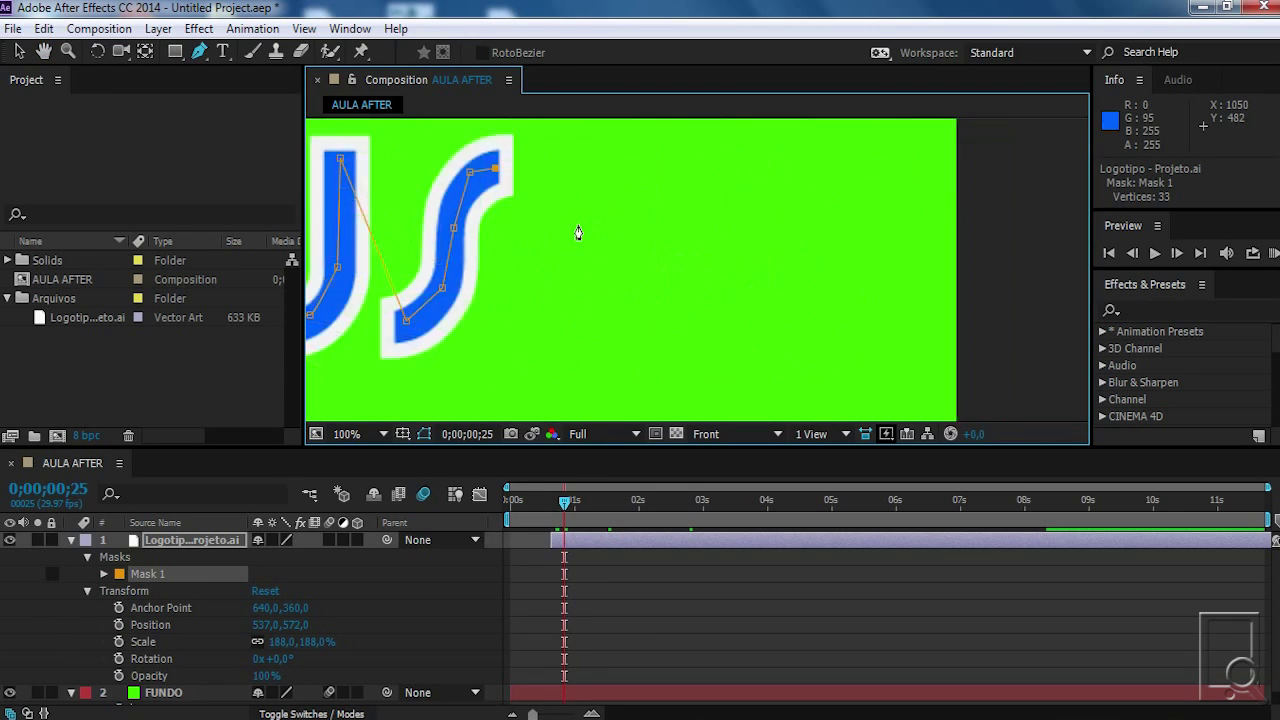
scroll(577, 234, down, 2)
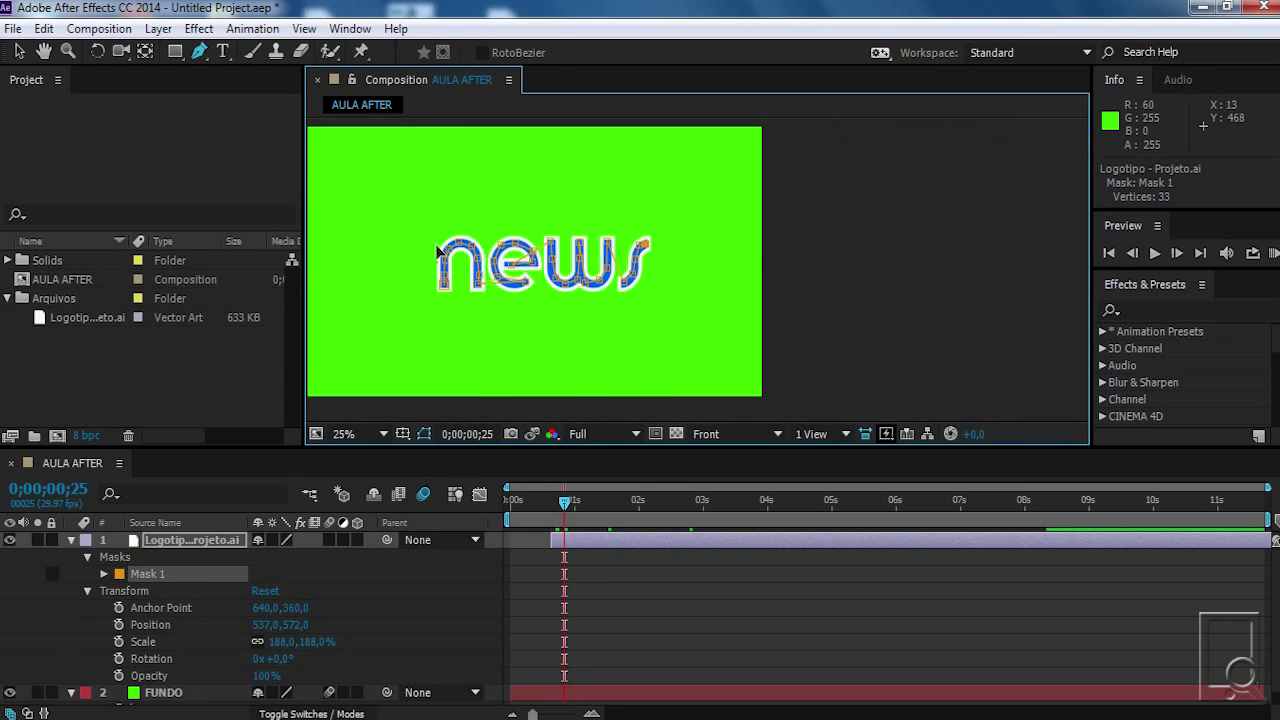
scroll(439, 253, up, 2)
scroll(734, 280, down, 3)
scroll(858, 292, up, 1)
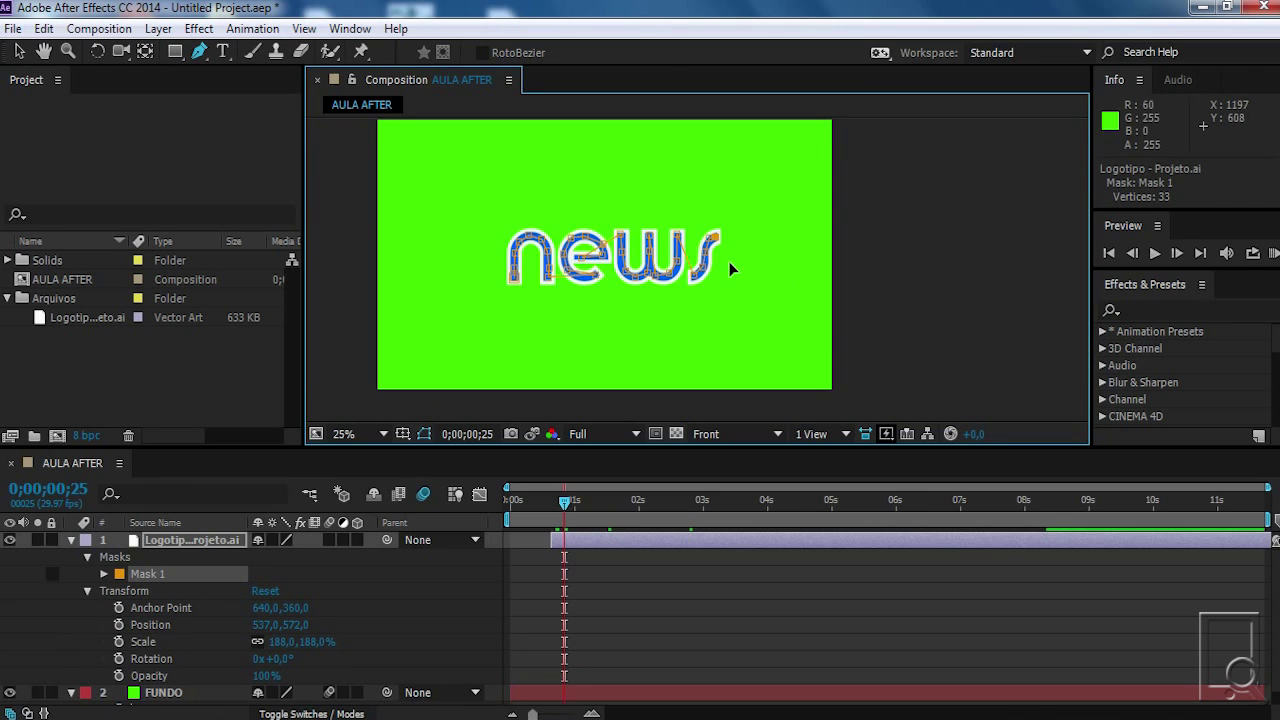
scroll(731, 268, up, 2)
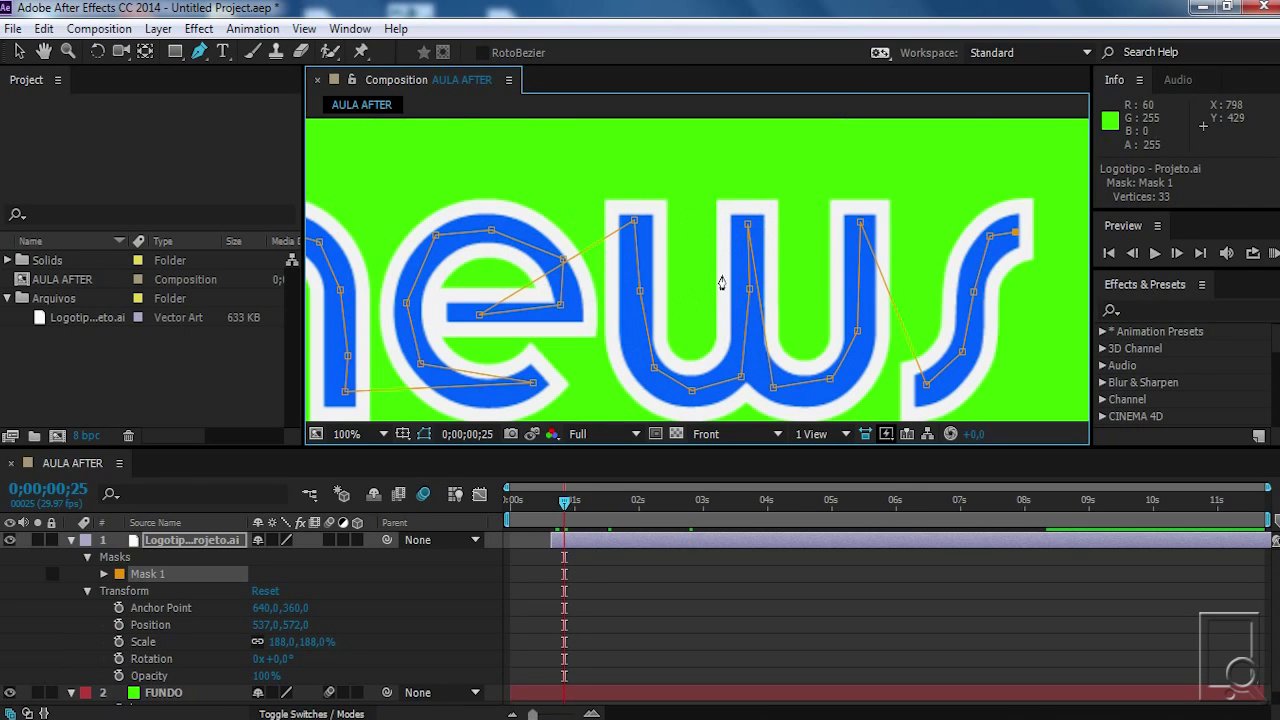
scroll(721, 283, down, 1)
click(167, 576)
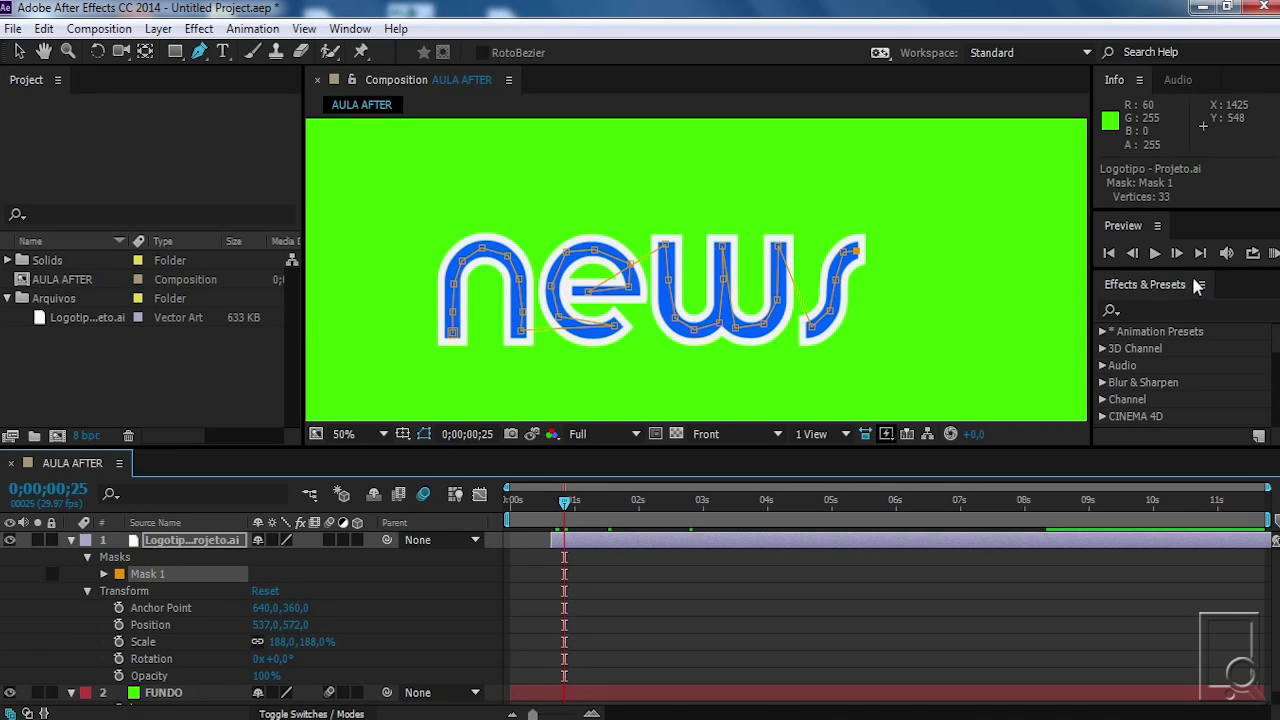
Enlarge the Effects & Presets area and activate the Selection tool
drag(1195, 275, 1191, 199)
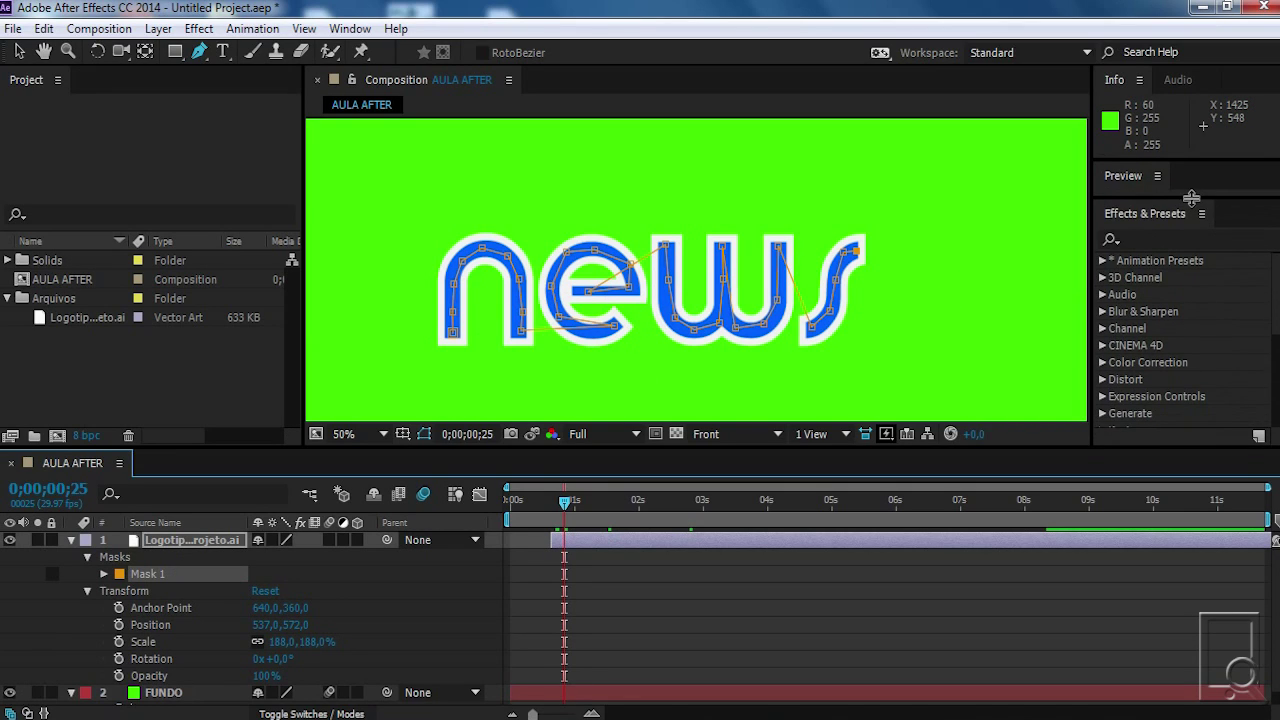
click(1165, 240)
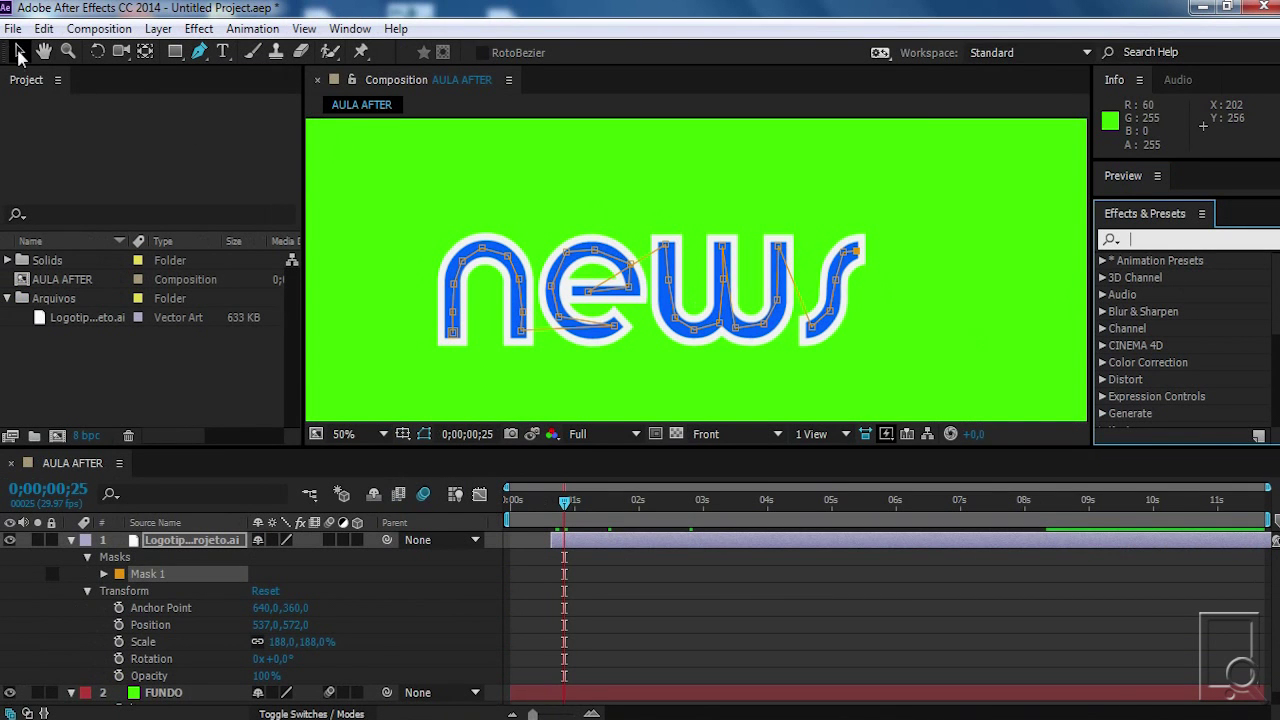
click(19, 55)
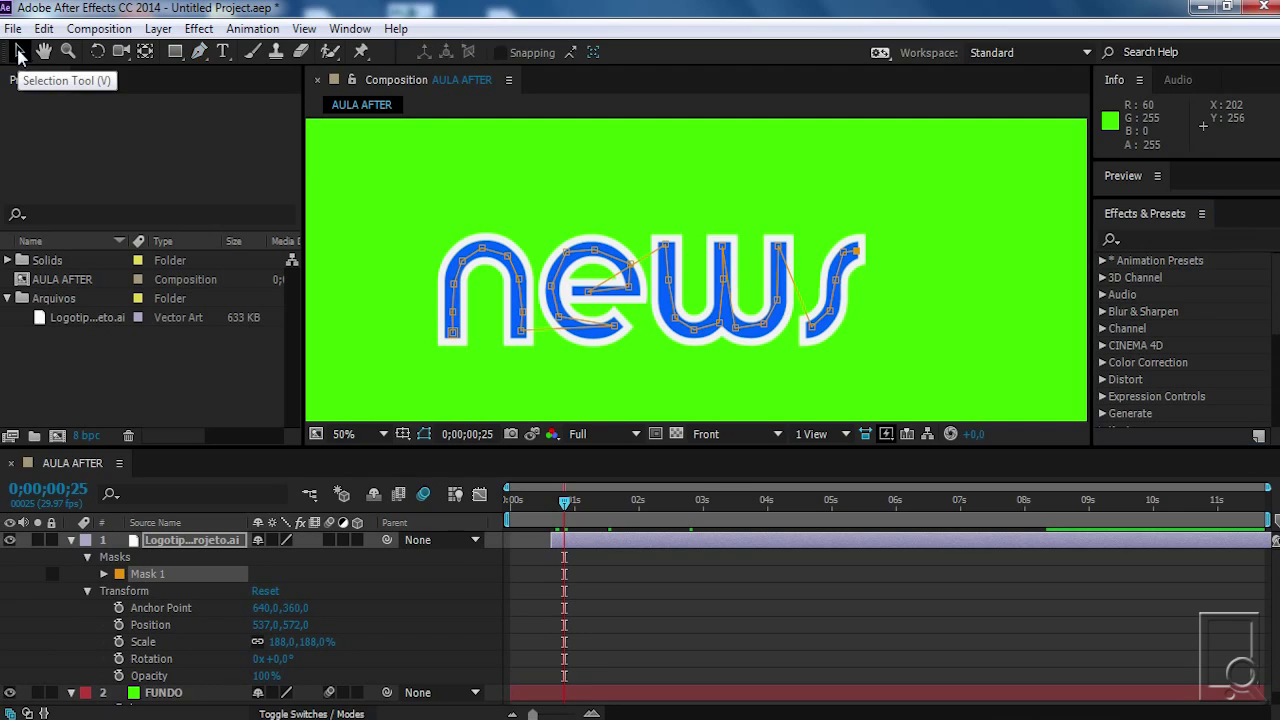
Search the effects for "stroke" and apply the Generate Stroke effect to the Logotipo layer
click(1182, 244)
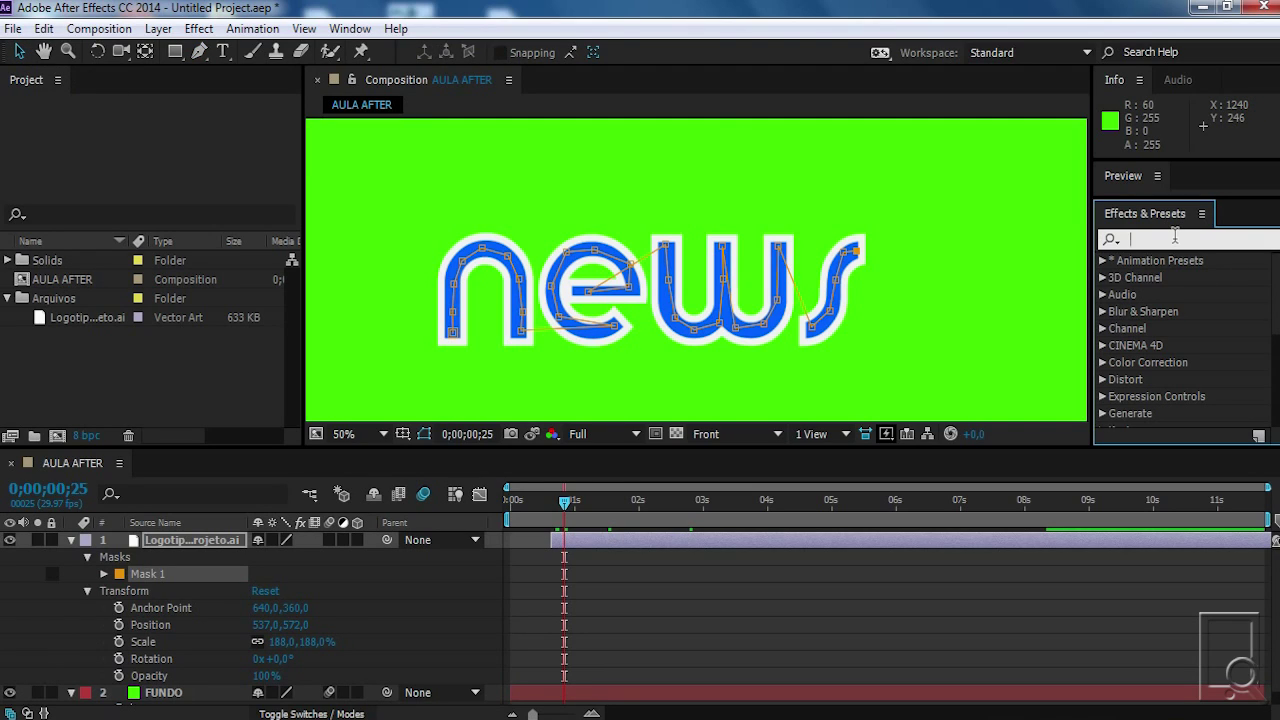
text(stroke)
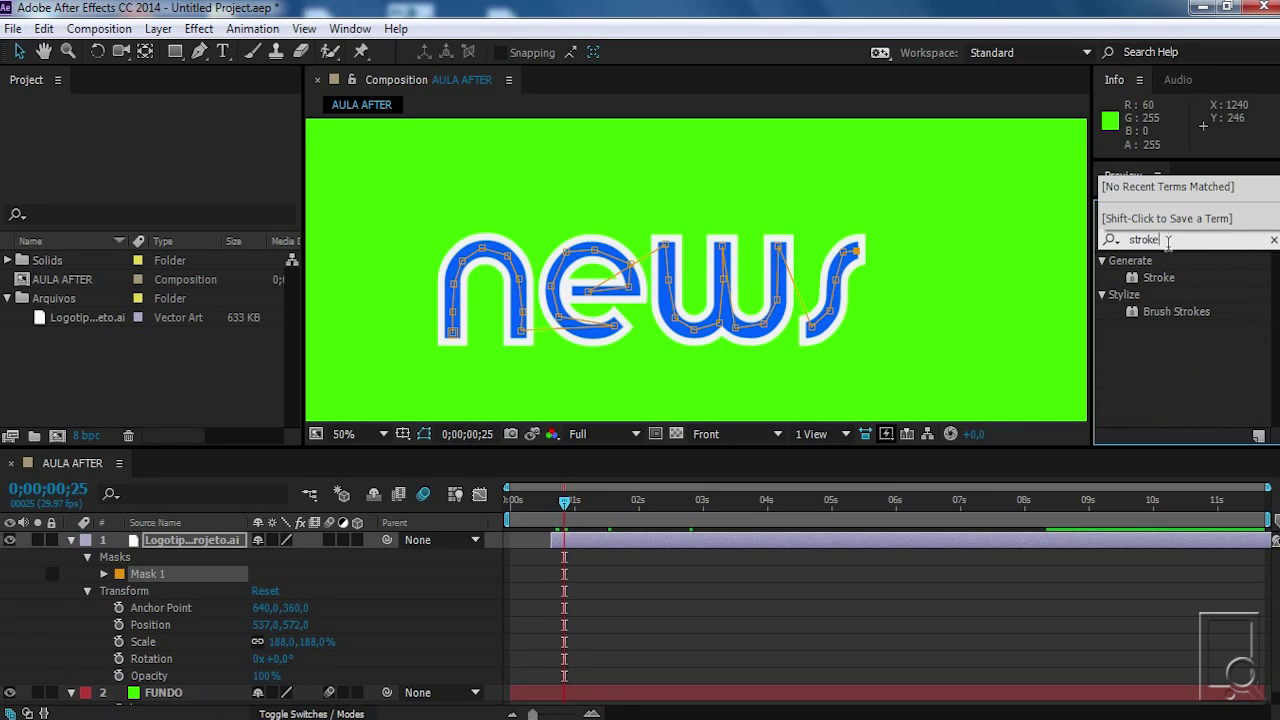
click(1273, 241)
scroll(1190, 300, down, 4)
scroll(1191, 296, up, 2)
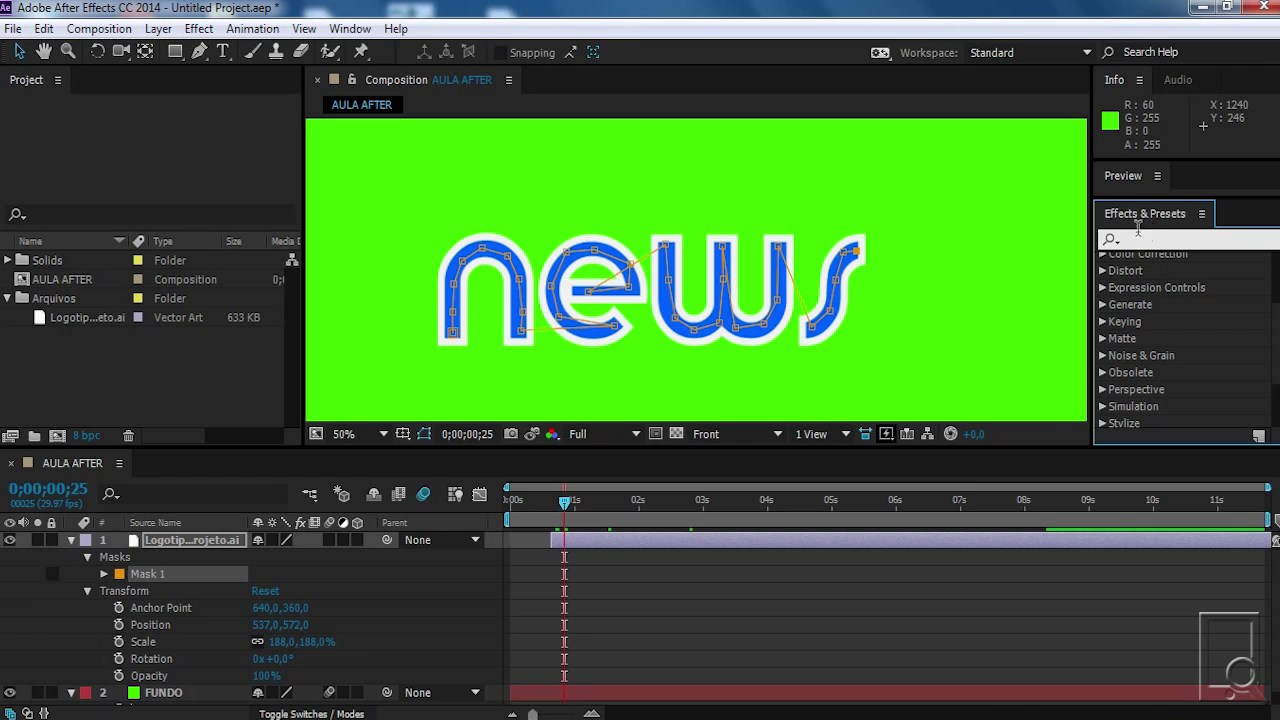
click(1141, 240)
text(stroke)
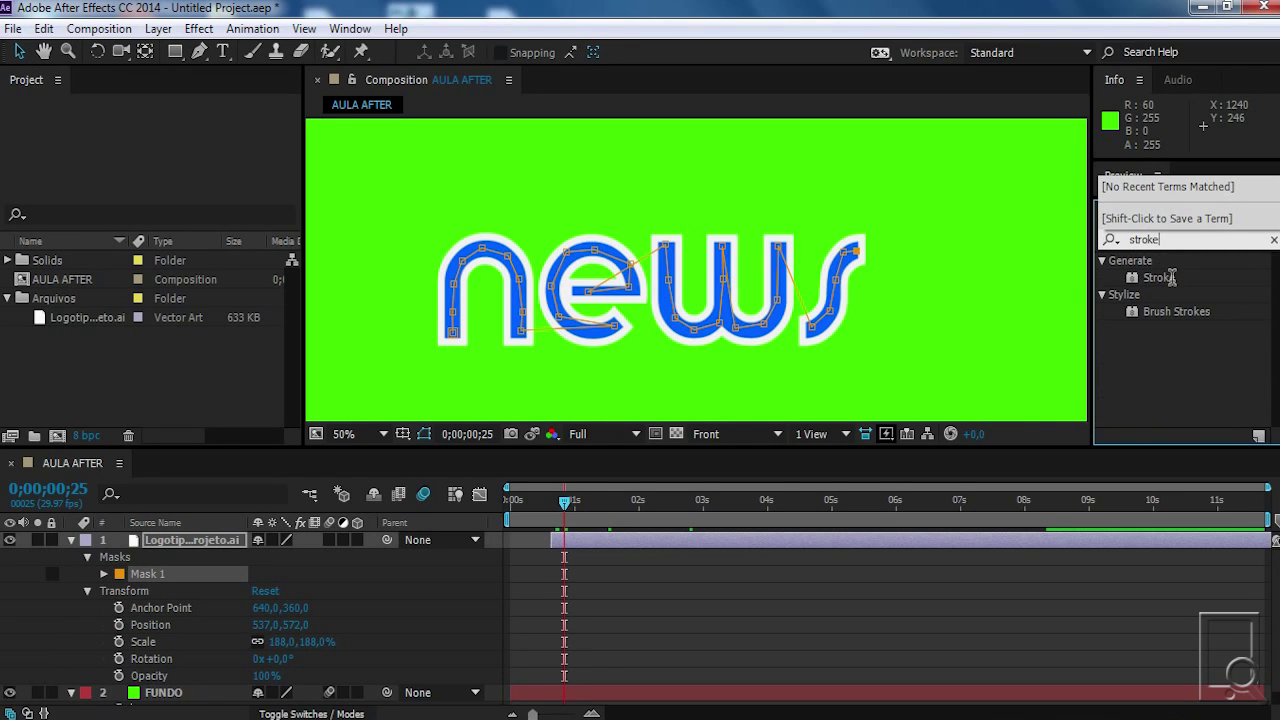
click(1160, 284)
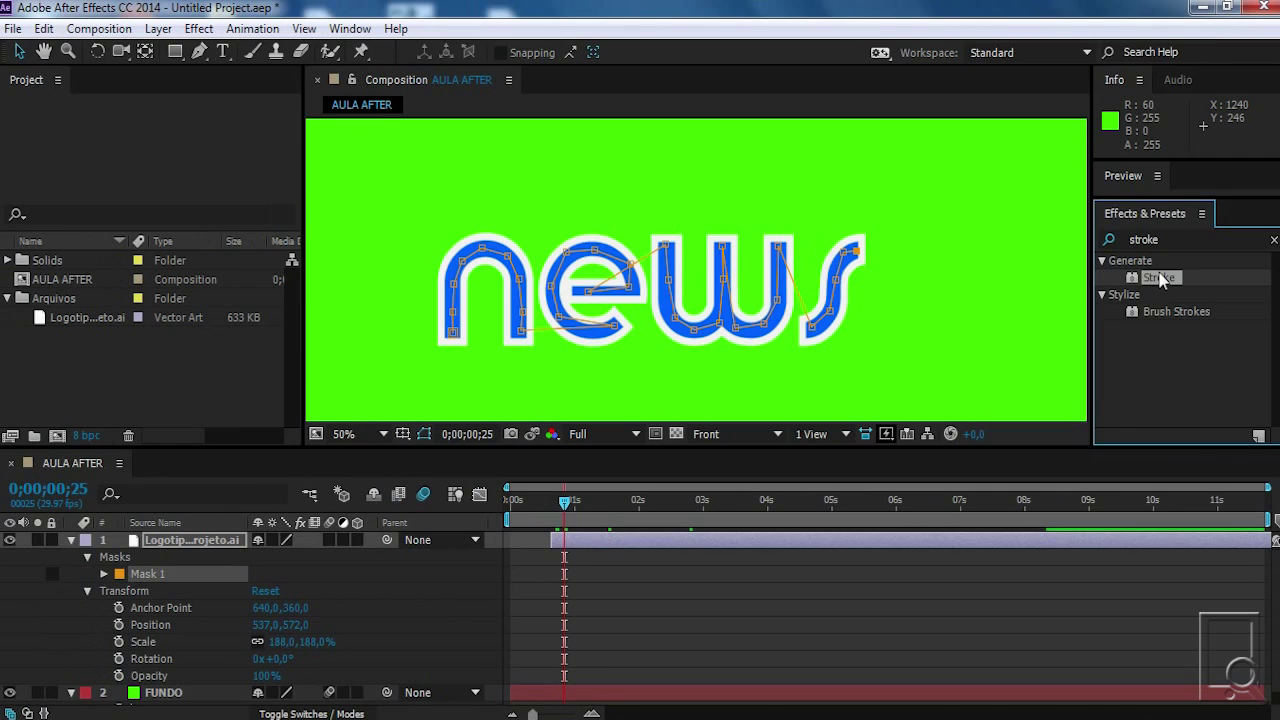
mouse_move(1160, 280)
mouse_down()
mouse_move(800, 282)
mouse_move(180, 538)
mouse_move(711, 366)
mouse_move(1166, 281)
mouse_move(29, 562)
mouse_move(196, 542)
mouse_up()
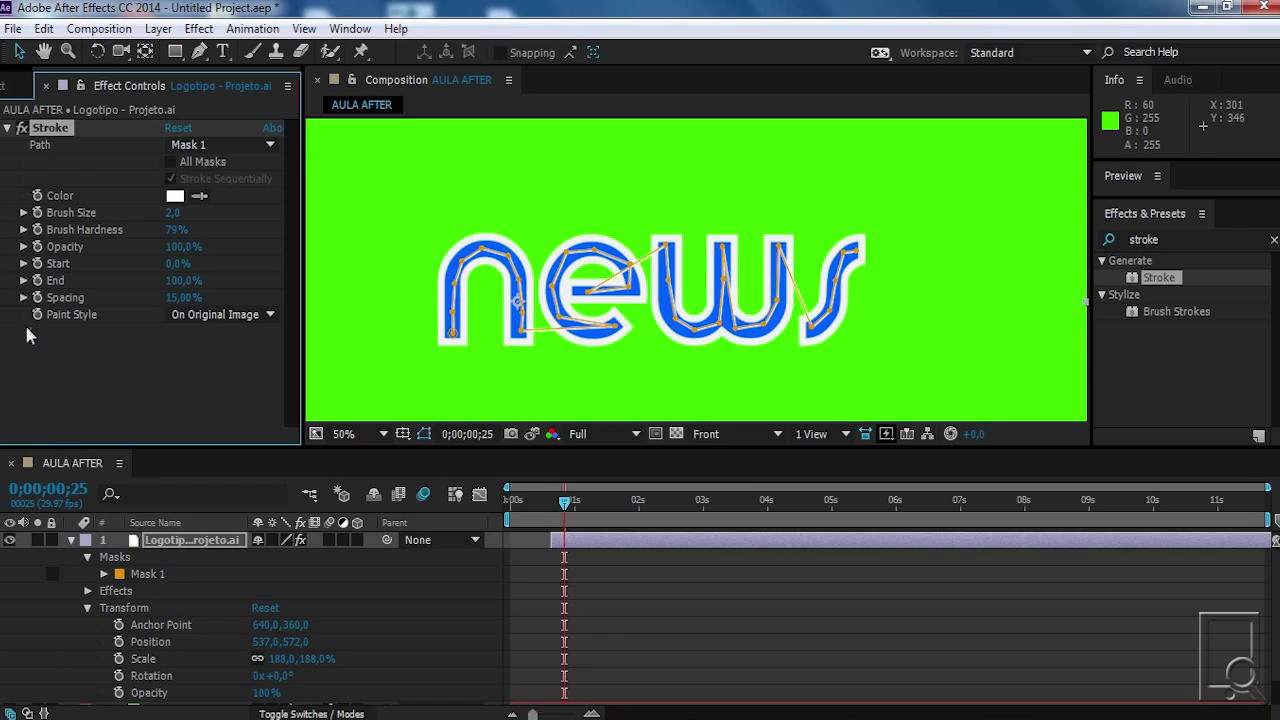
Switch the Stroke effect off and back on to compare the logo with and without the line
click(84, 356)
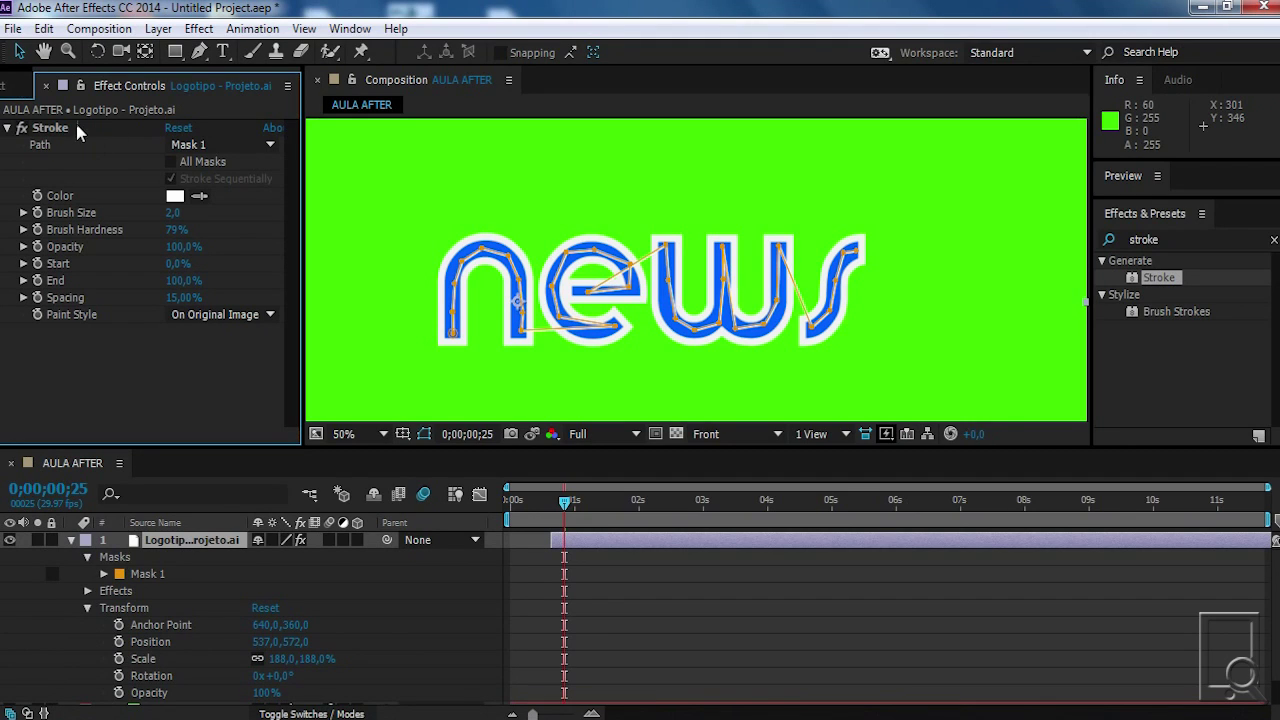
click(113, 131)
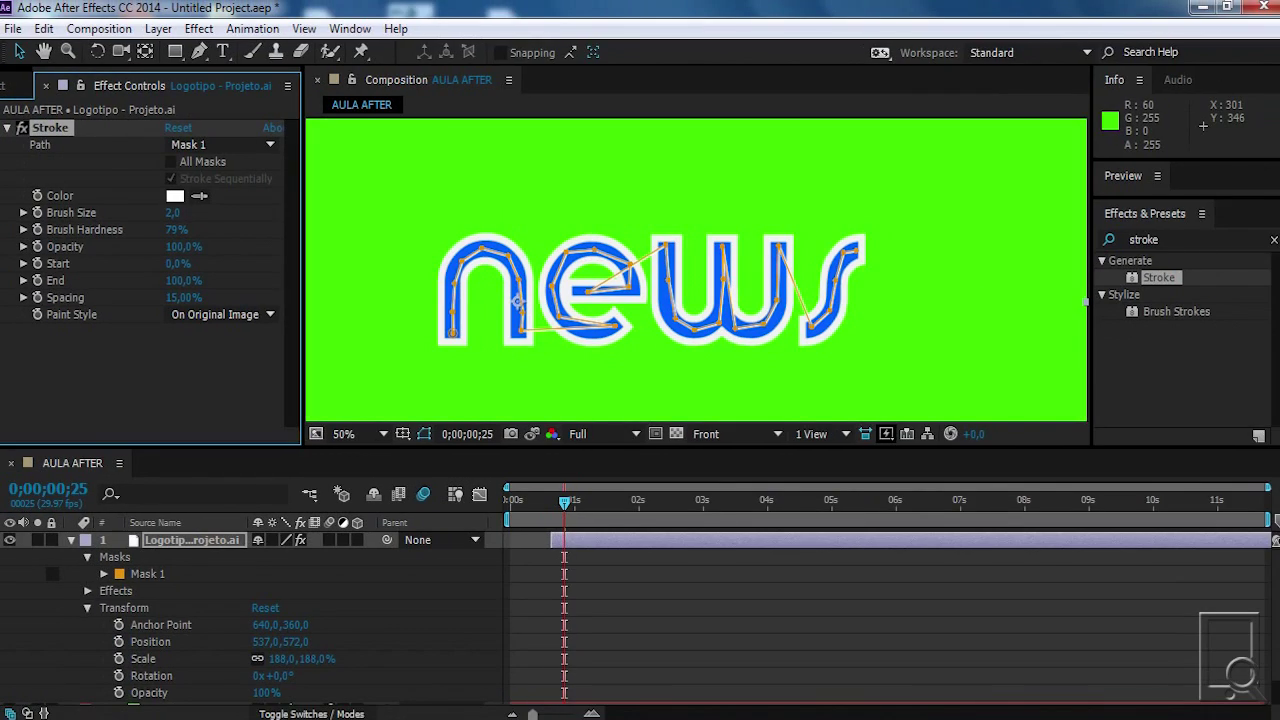
click(46, 129)
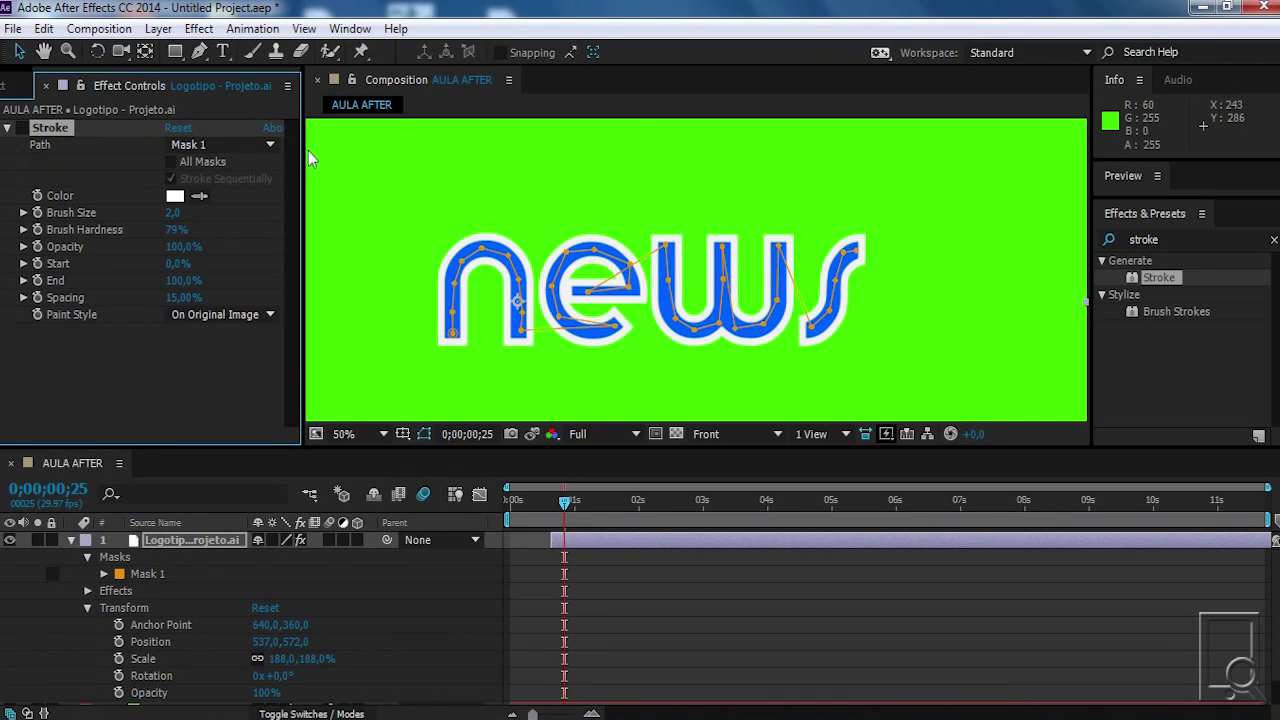
click(21, 128)
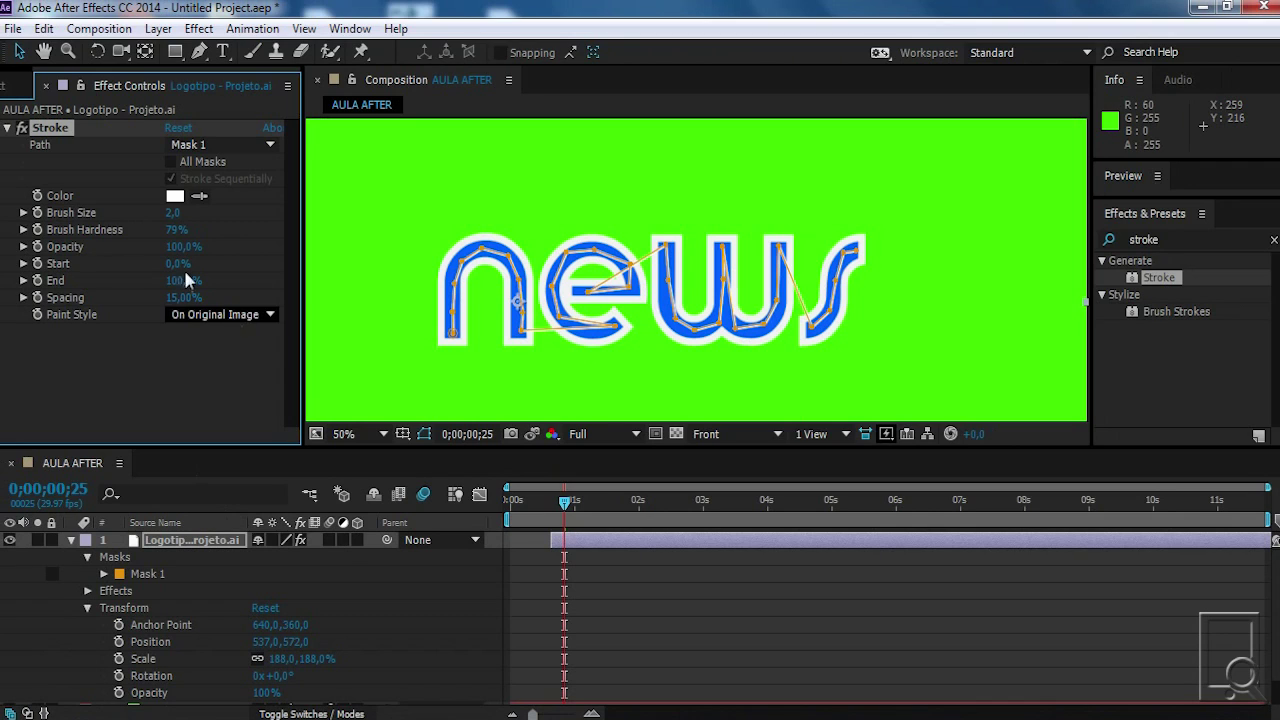
Examine the Stroke effect's Path choices and compare them with Mask 1 of the Logotipo layer
click(201, 148)
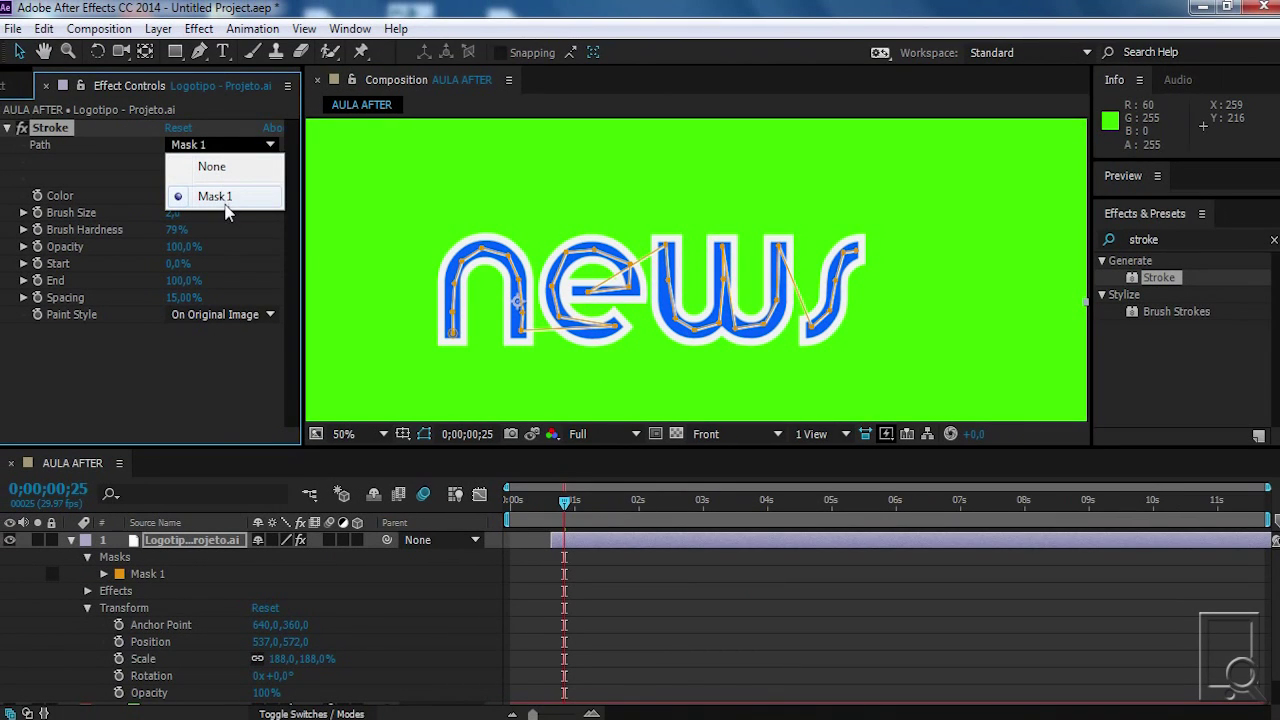
click(150, 577)
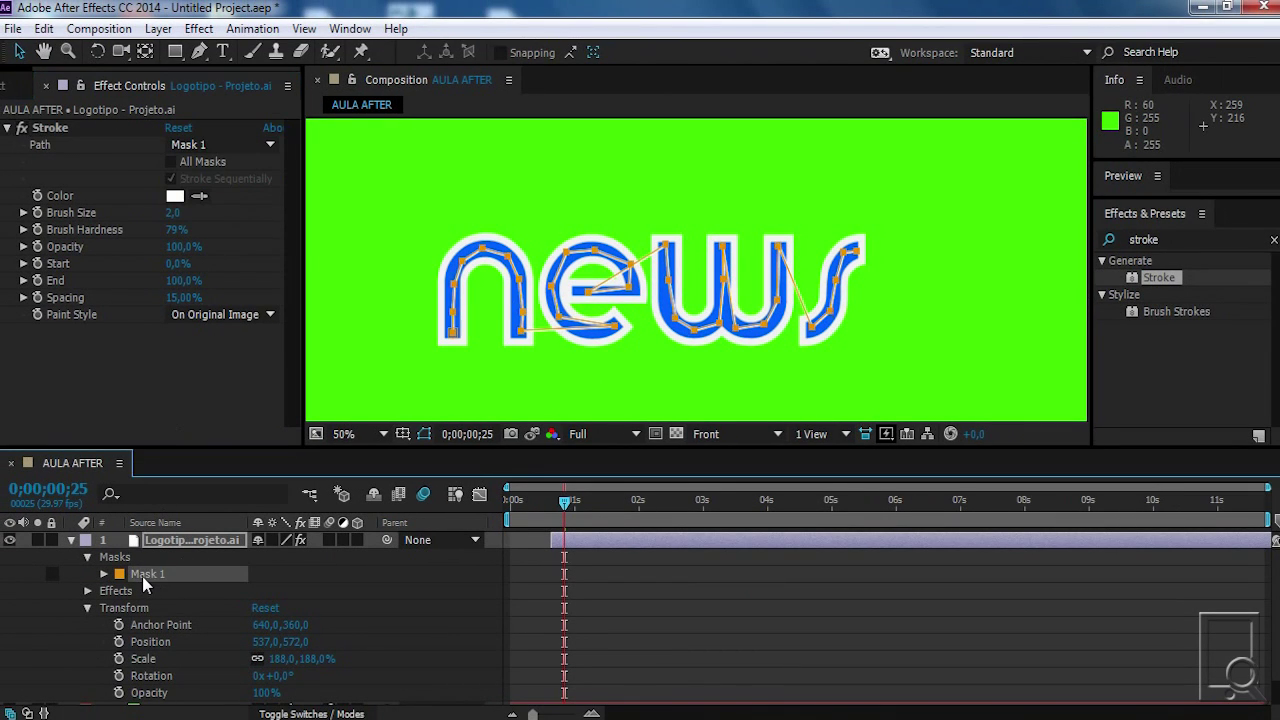
click(209, 338)
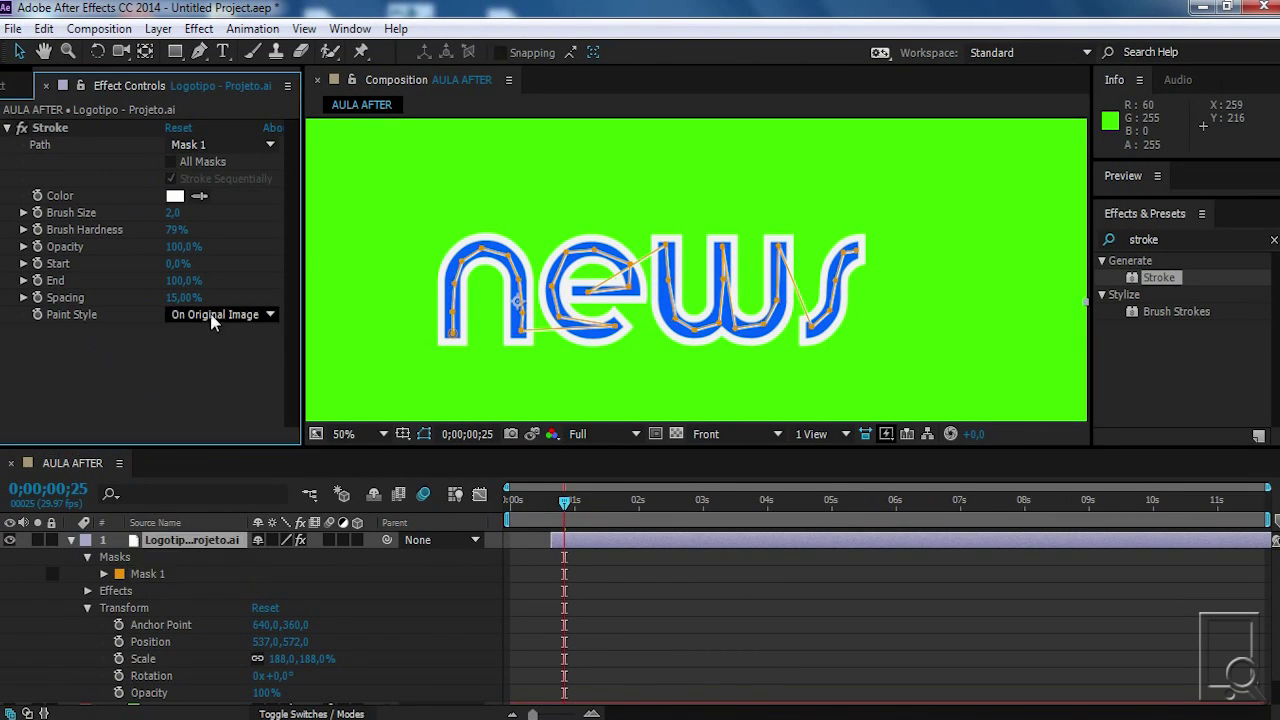
Set the Stroke effect's Paint Style to Reveal Original Image and reopen the paint style choices
click(217, 318)
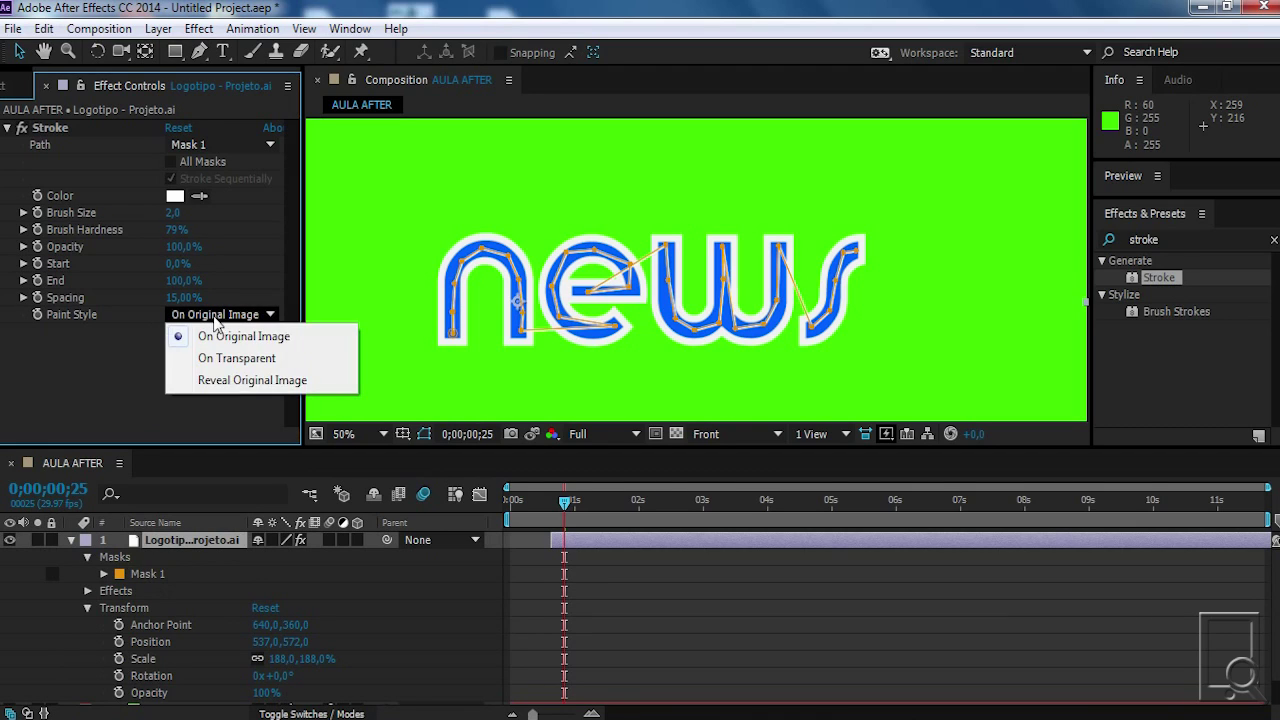
click(227, 390)
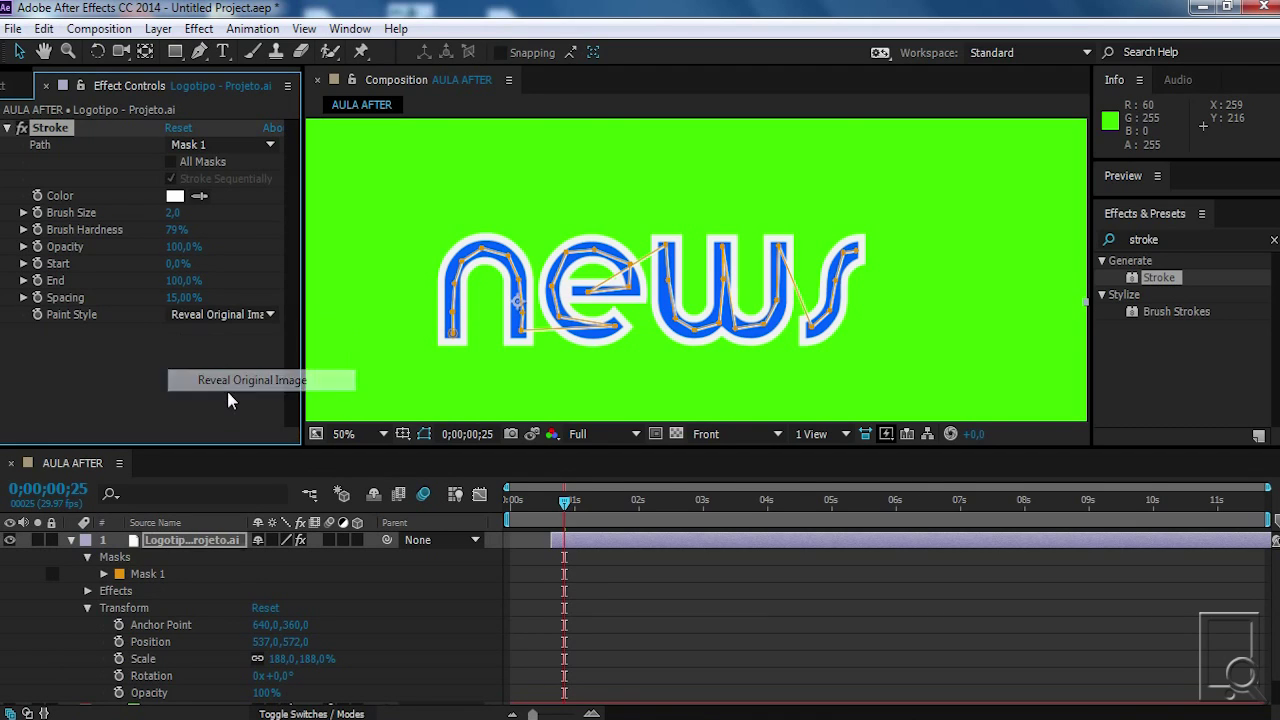
click(198, 317)
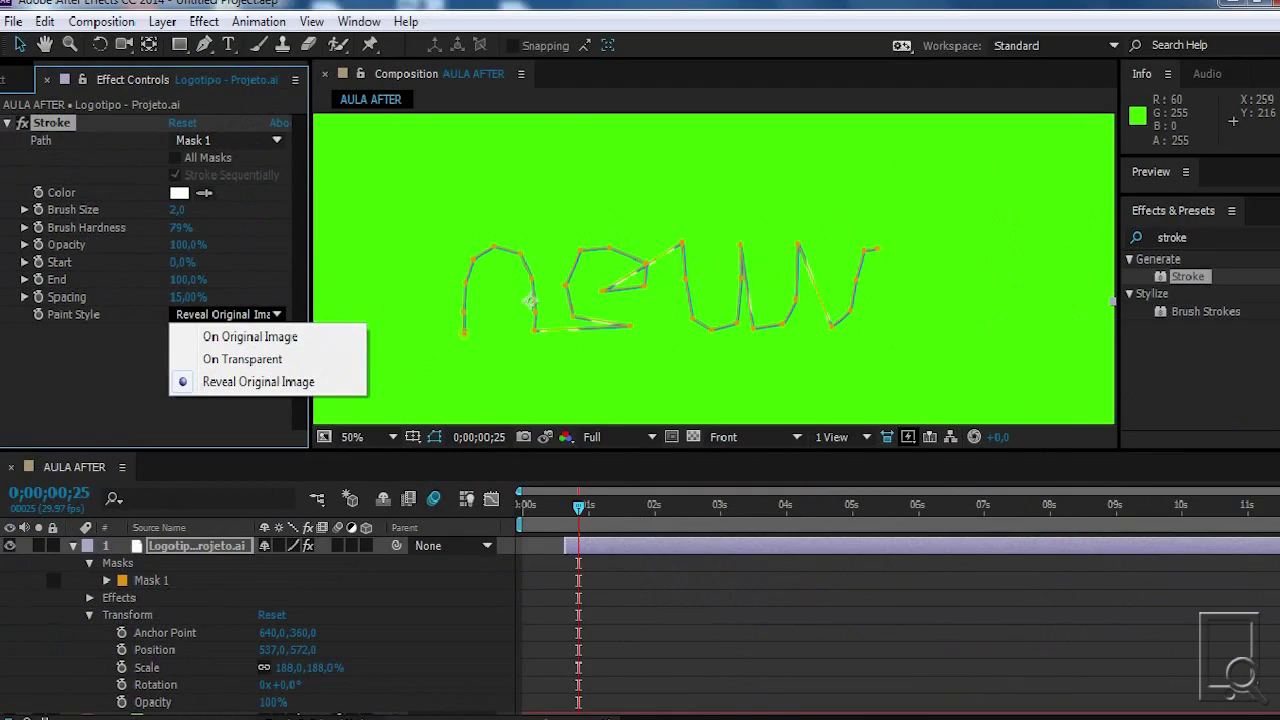
Keep Reveal Original Image as the paint style and set the Stroke effect's Brush Size to 39,7 so the whole logo is covered
click(85, 348)
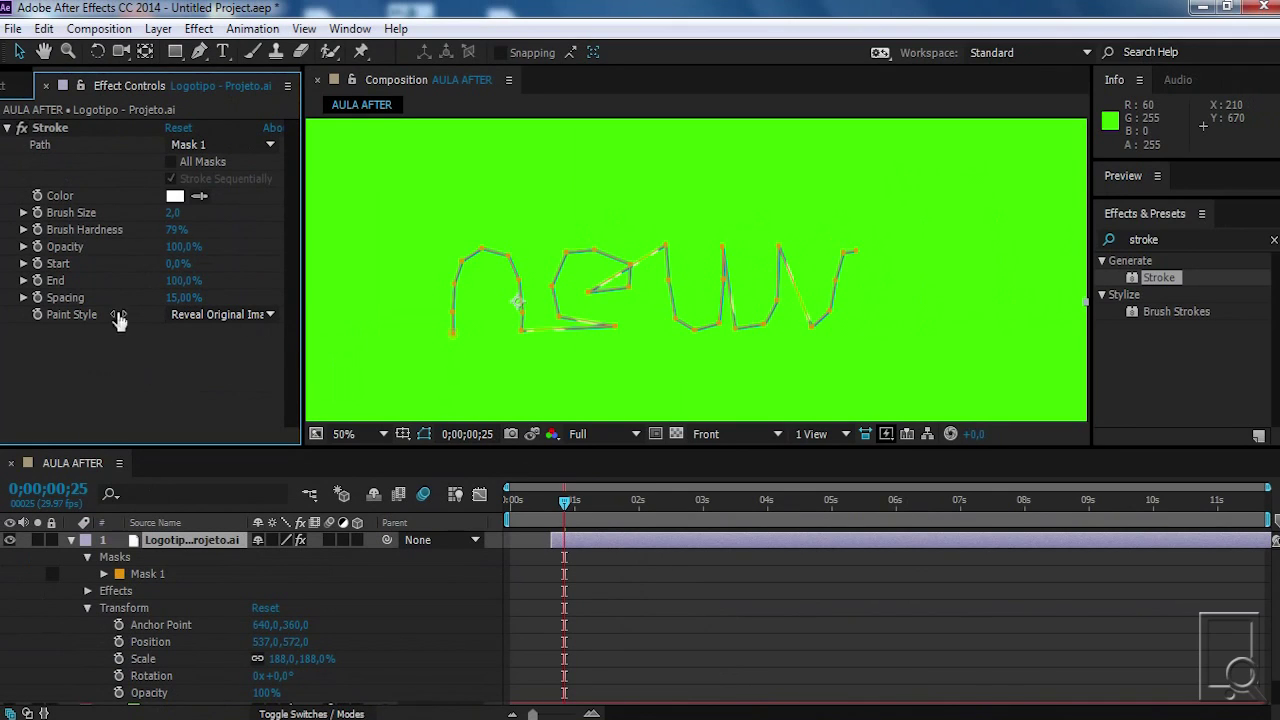
mouse_move(180, 264)
mouse_down()
mouse_move(282, 264)
mouse_move(160, 258)
mouse_up()
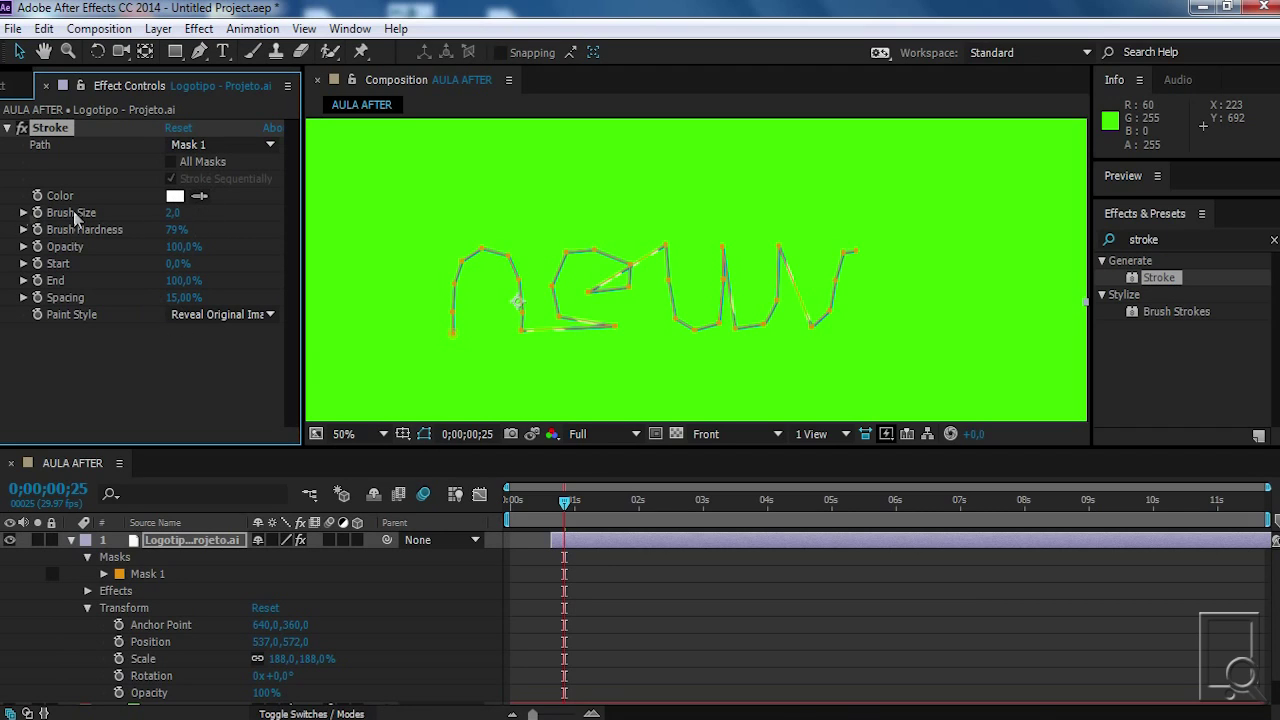
mouse_move(192, 222)
mouse_down()
mouse_move(460, 222)
mouse_move(420, 206)
mouse_move(524, 224)
mouse_up()
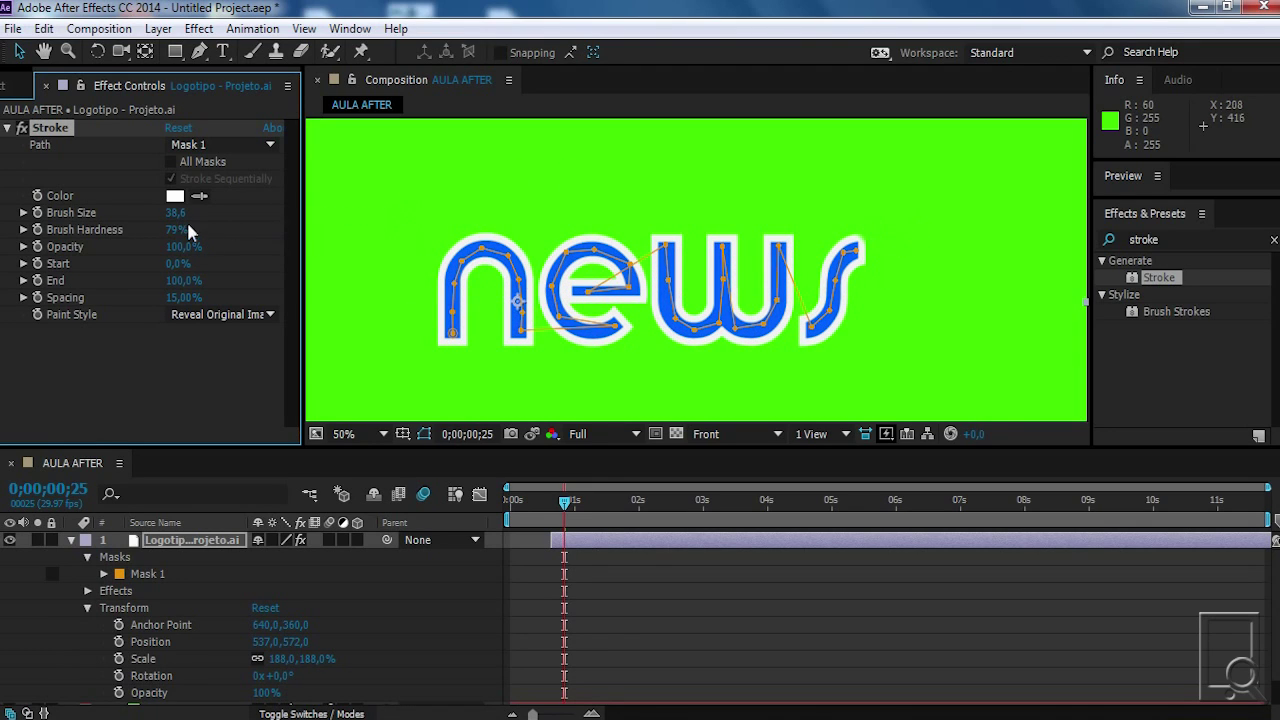
drag(178, 214, 186, 213)
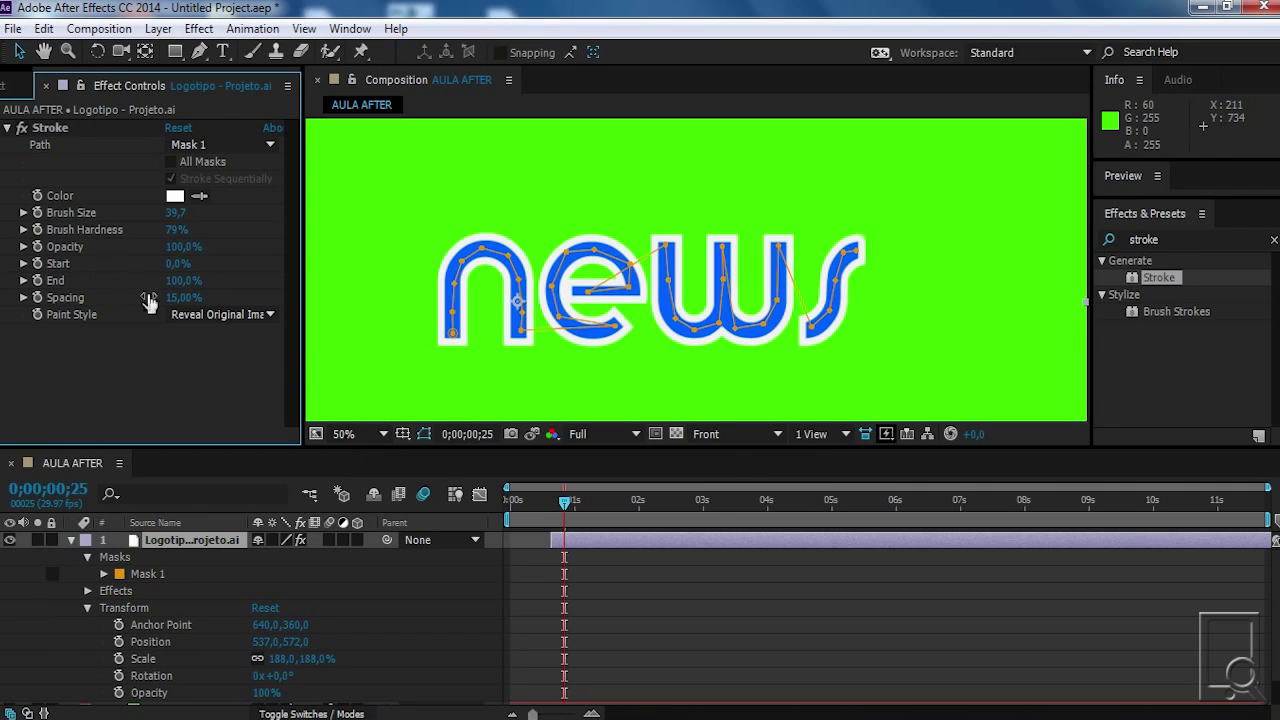
Animate the Stroke effect's End from 0% at 0;00;00;25 to 100% at 0;00;02;28
click(38, 281)
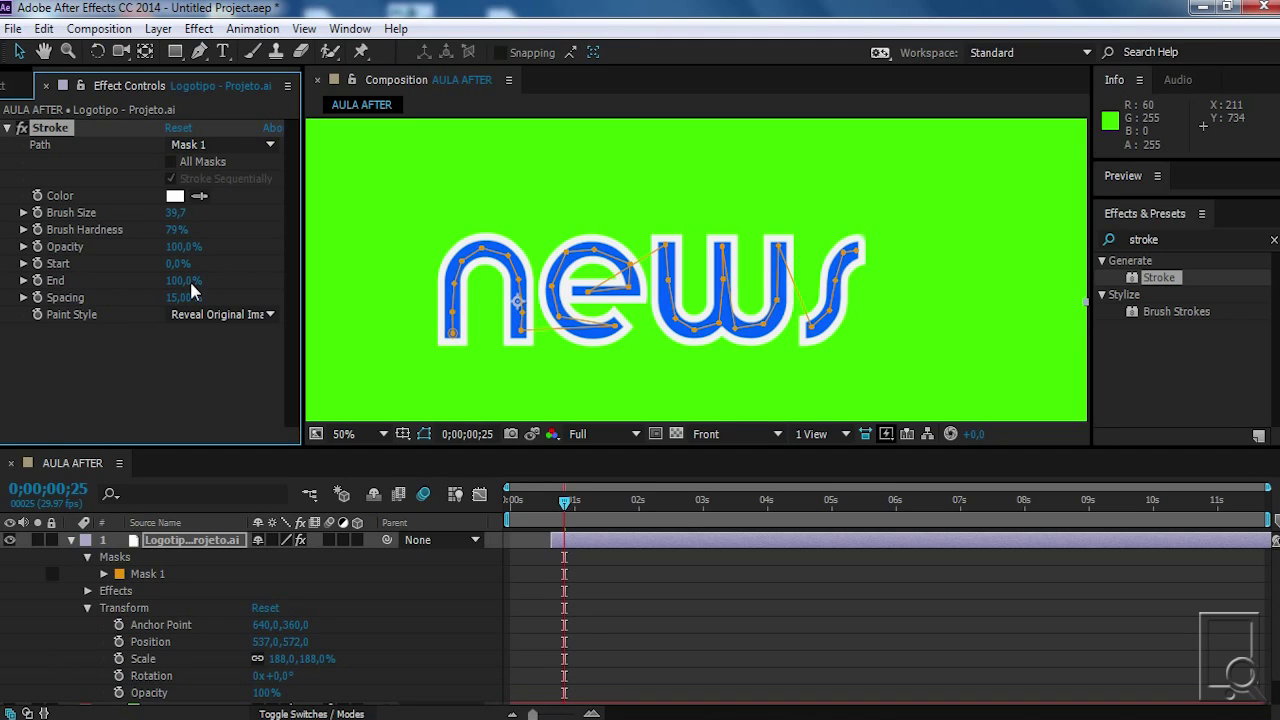
drag(187, 281, 42, 276)
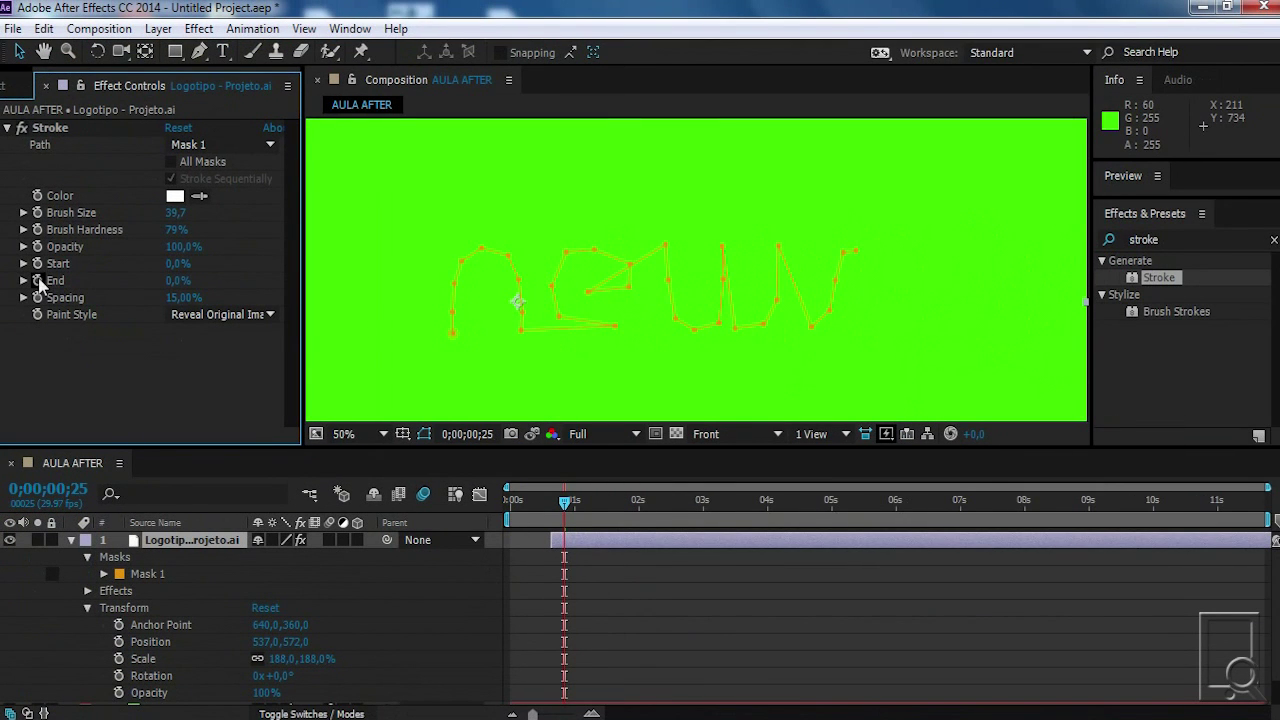
click(39, 281)
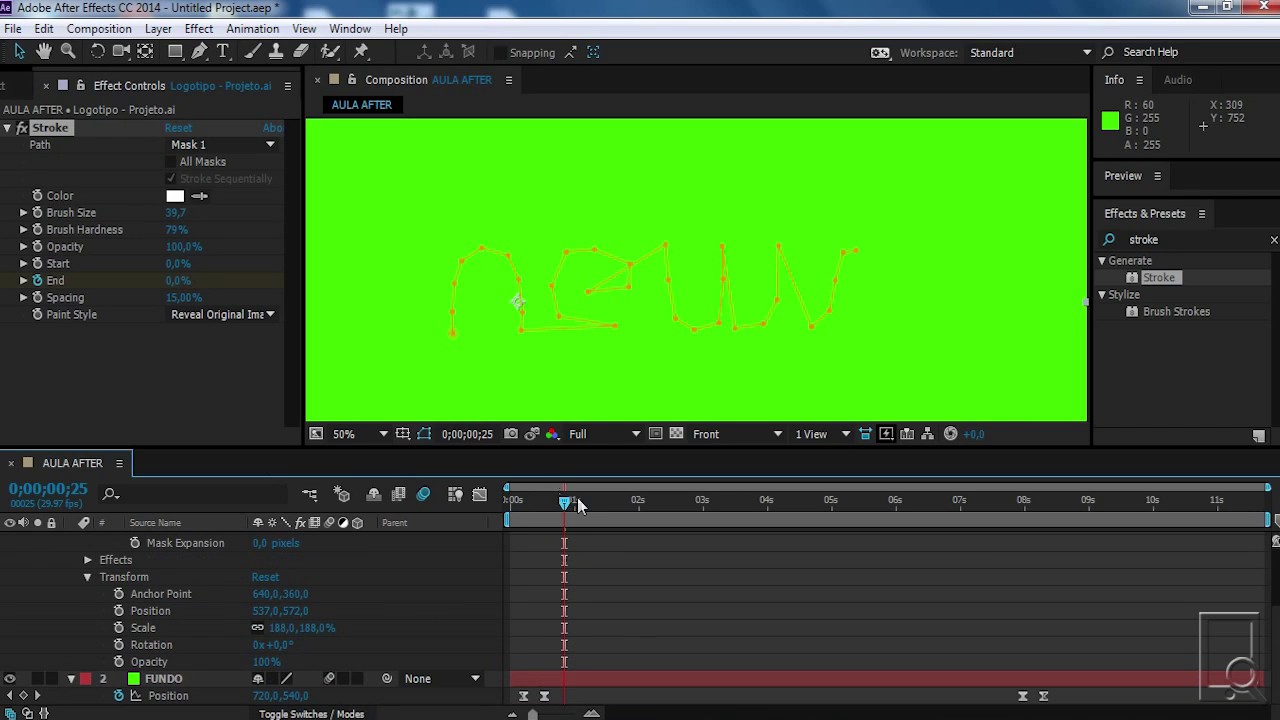
drag(570, 502, 699, 504)
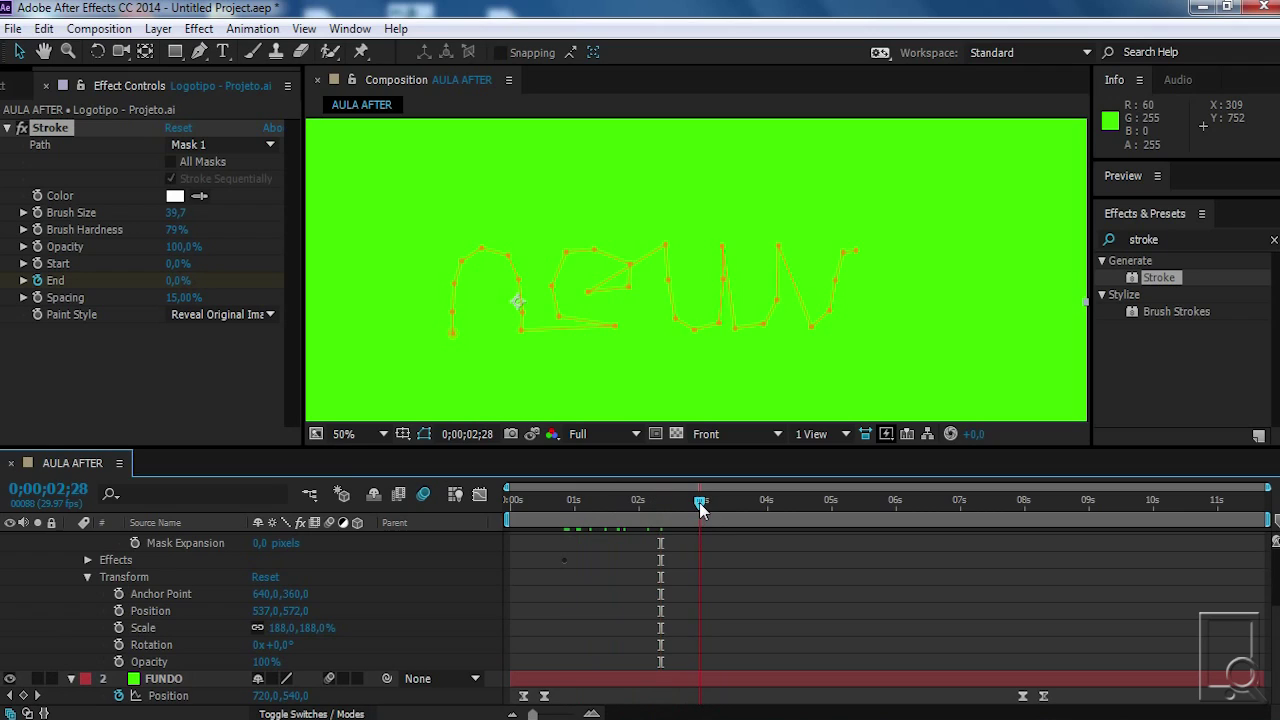
drag(176, 283, 190, 287)
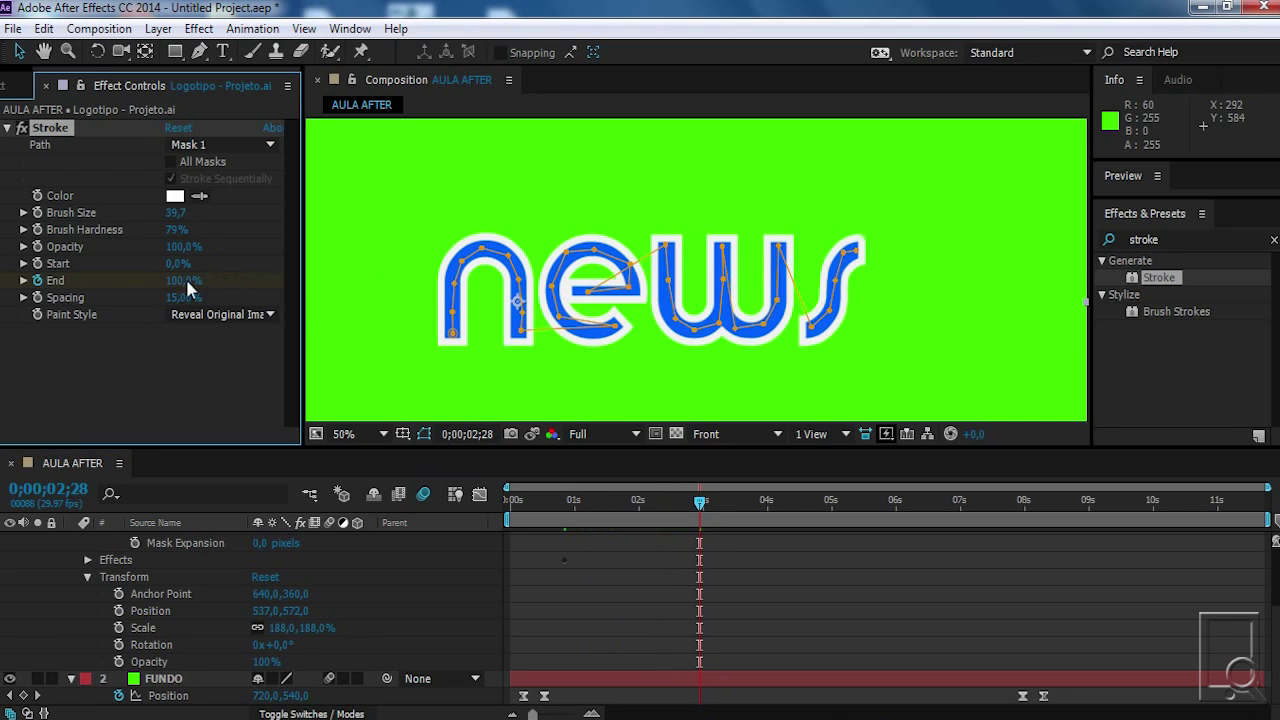
Show only the Logotipo layer's keyframed properties and move the second Stroke End keyframe to just after the one-second mark to speed up the reveal
scroll(446, 594, up, 3)
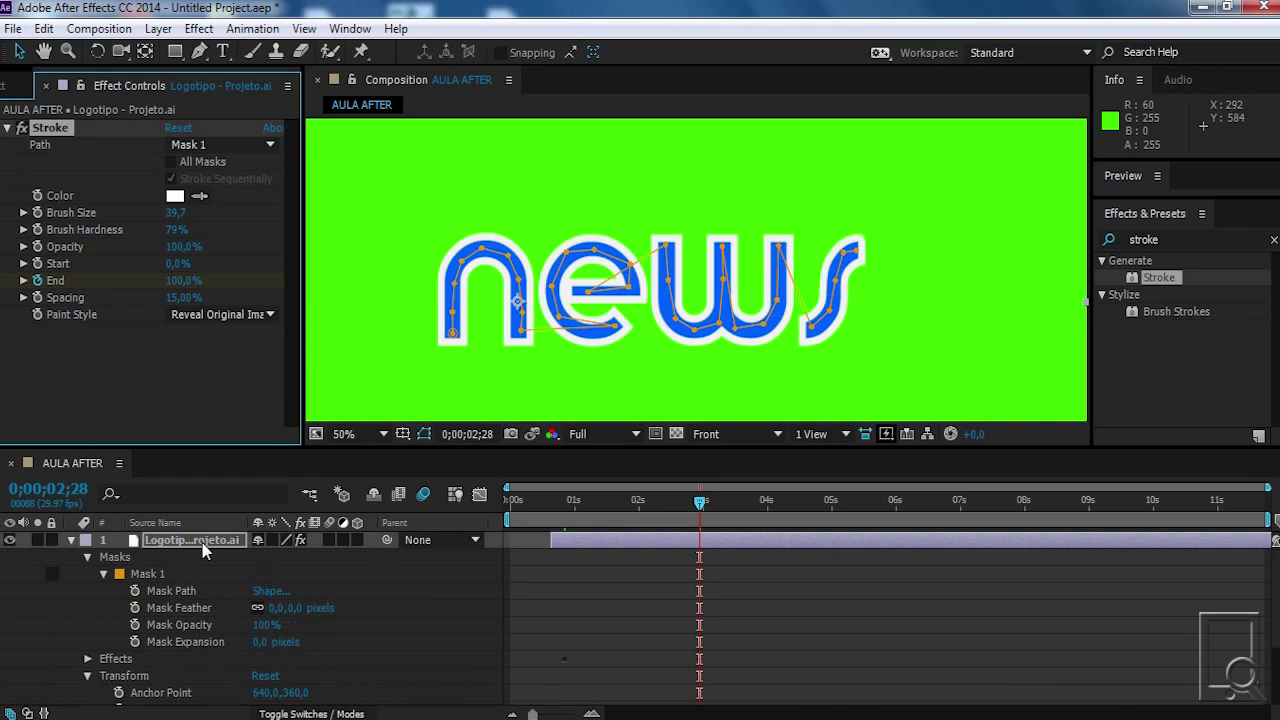
click(203, 545)
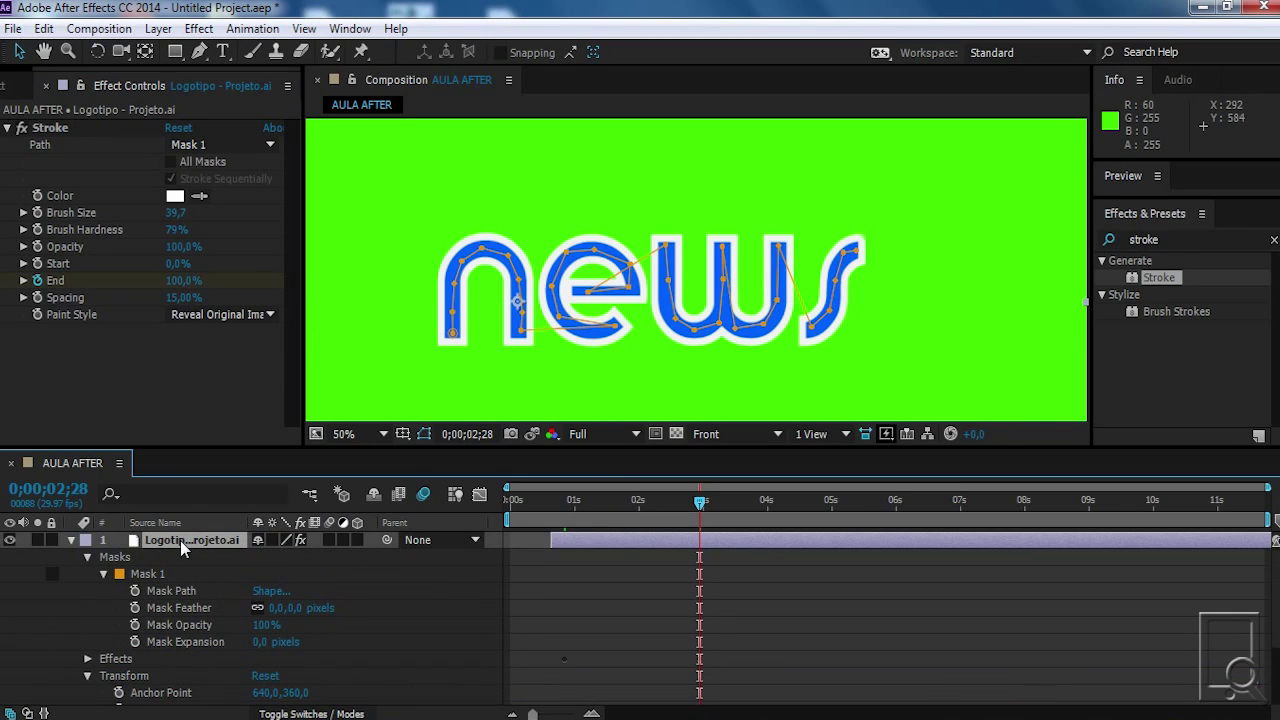
key(u)
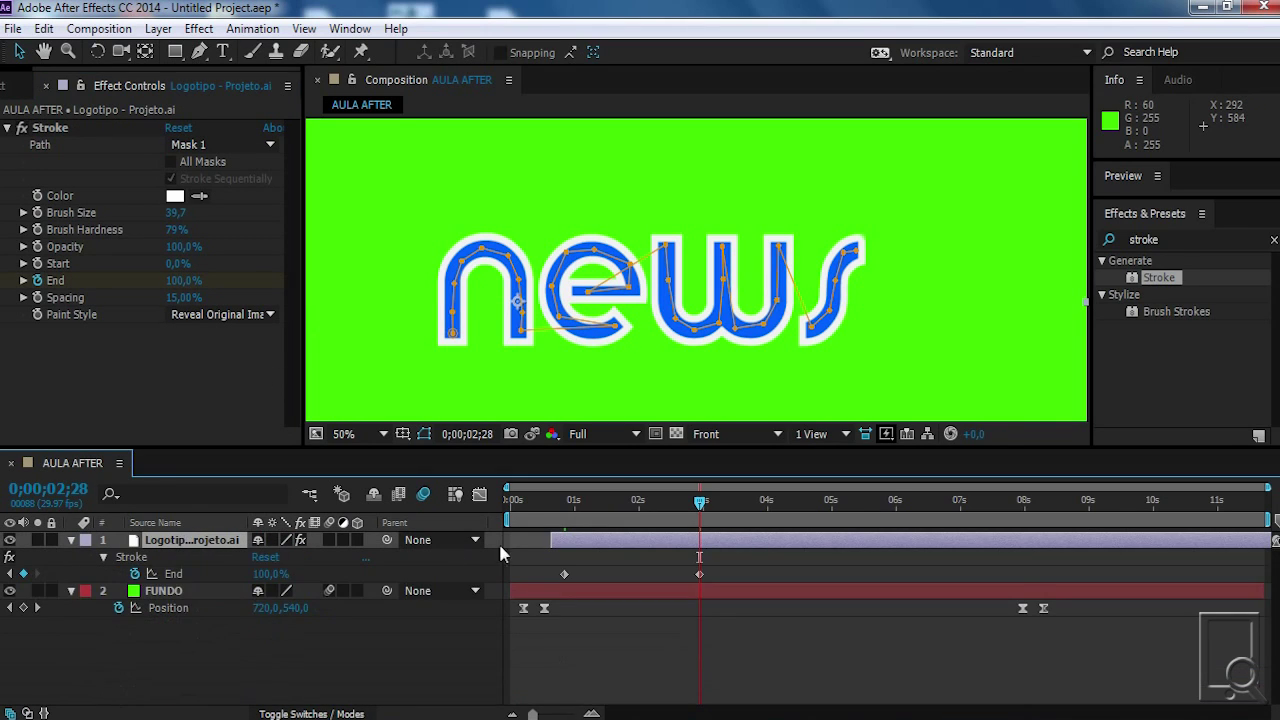
click(568, 505)
drag(569, 506, 711, 520)
drag(699, 574, 672, 581)
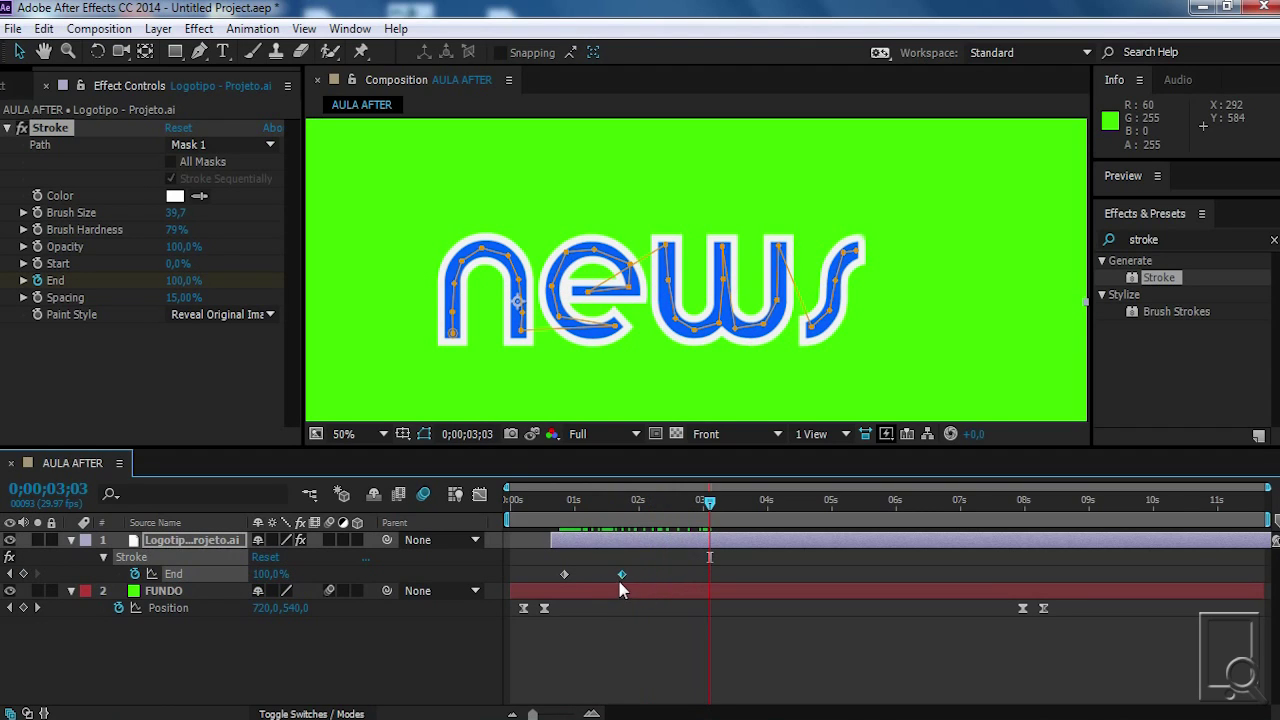
drag(593, 580, 584, 578)
click(562, 507)
drag(562, 513, 582, 517)
Copy both Stroke End keyframes, paste them at 0;00;06;21 and reverse the pasted pair in time
drag(611, 573, 545, 580)
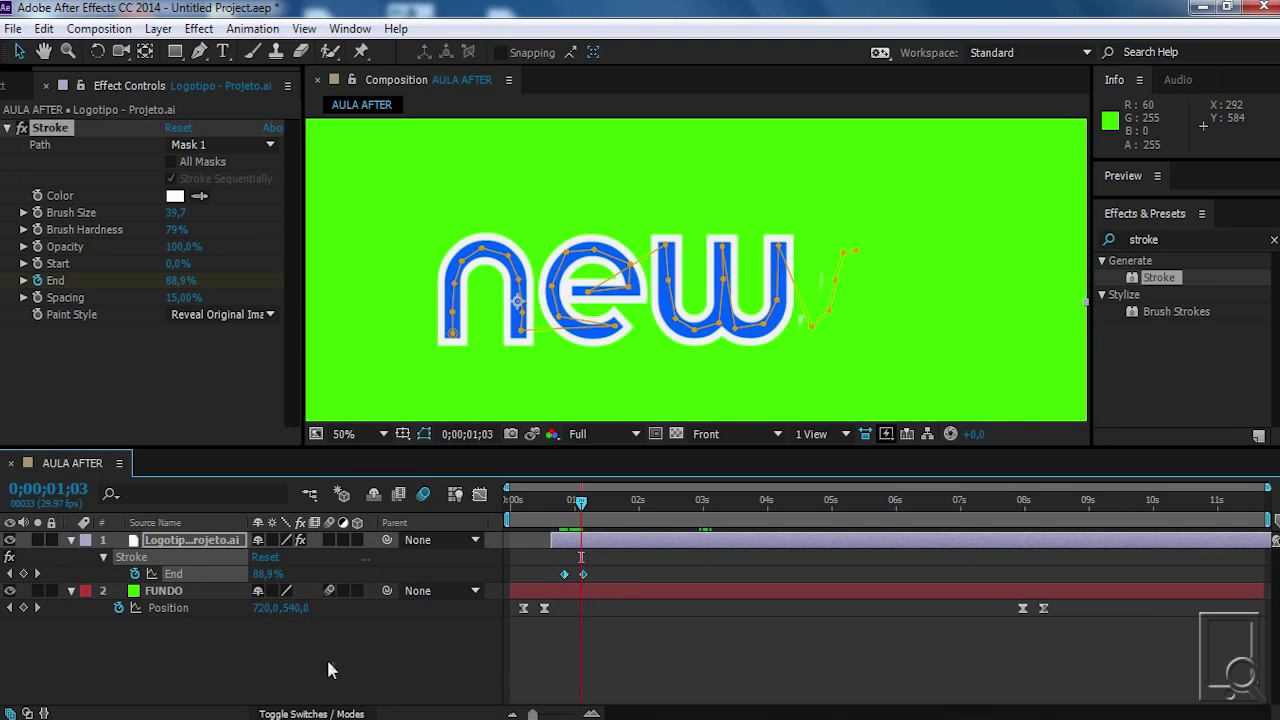
drag(901, 514, 957, 517)
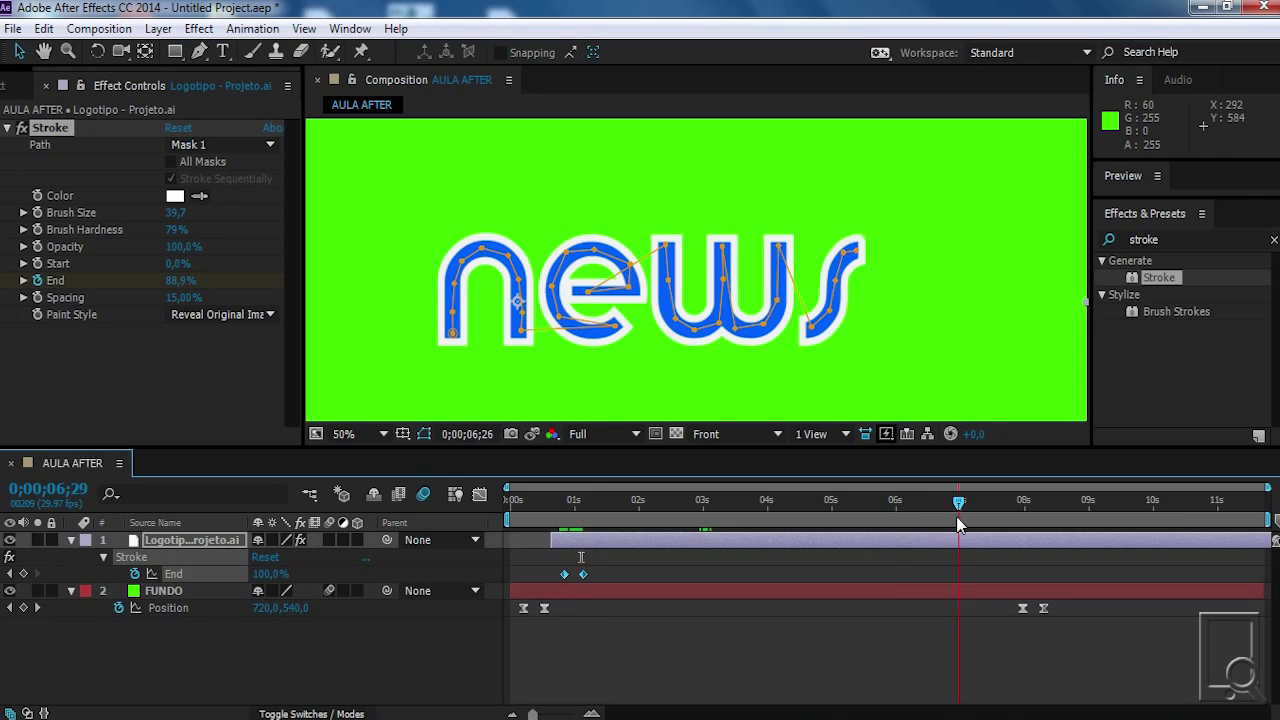
key(ctrl+v)
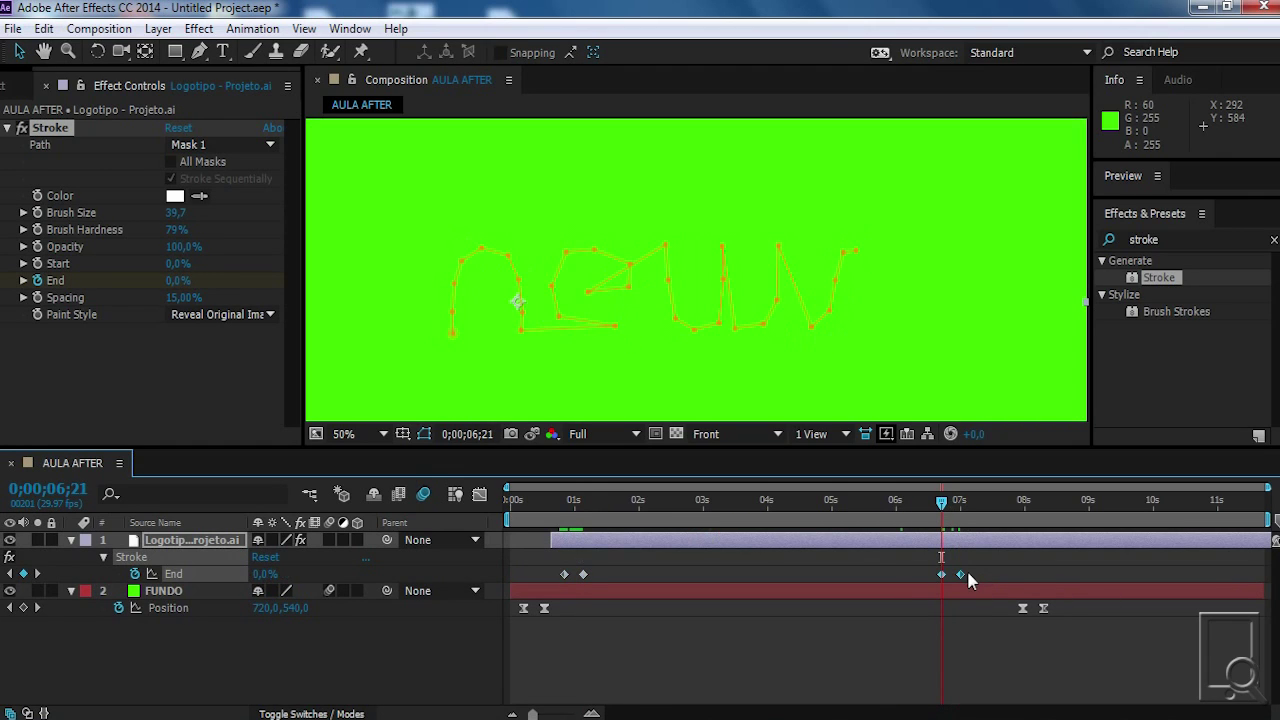
right_click(959, 574)
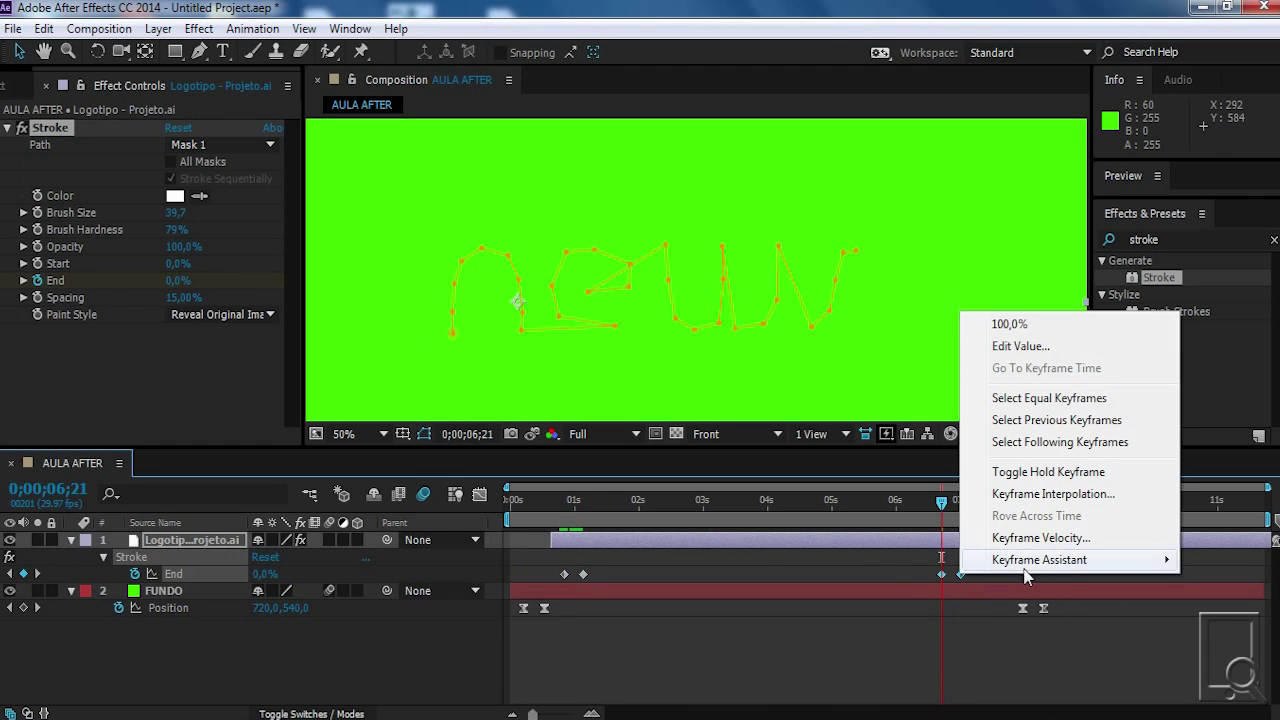
mouse_move(1048, 572)
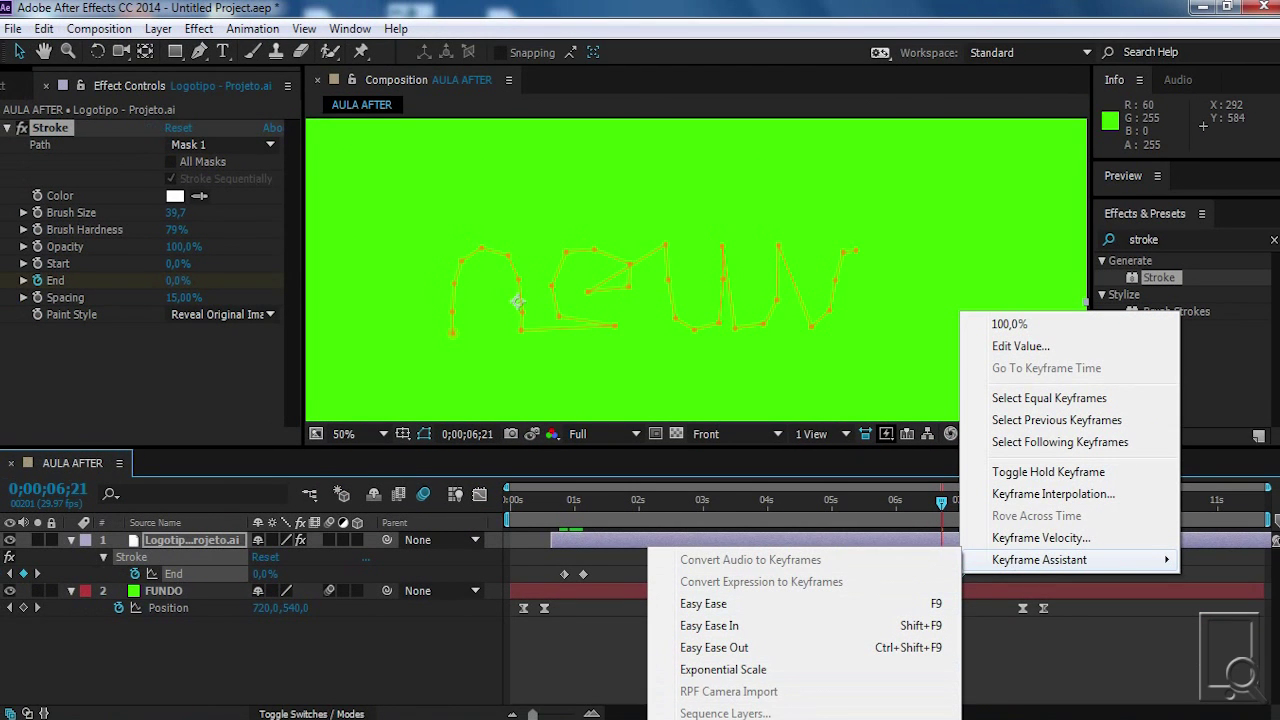
click(728, 719)
Set the work area to run from 0;00;00;00 to 0;00;08;23
mouse_move(945, 505)
mouse_down()
mouse_move(963, 500)
mouse_move(527, 512)
mouse_move(1046, 547)
mouse_move(1095, 505)
mouse_move(1065, 505)
mouse_move(1081, 510)
mouse_up()
click(686, 607)
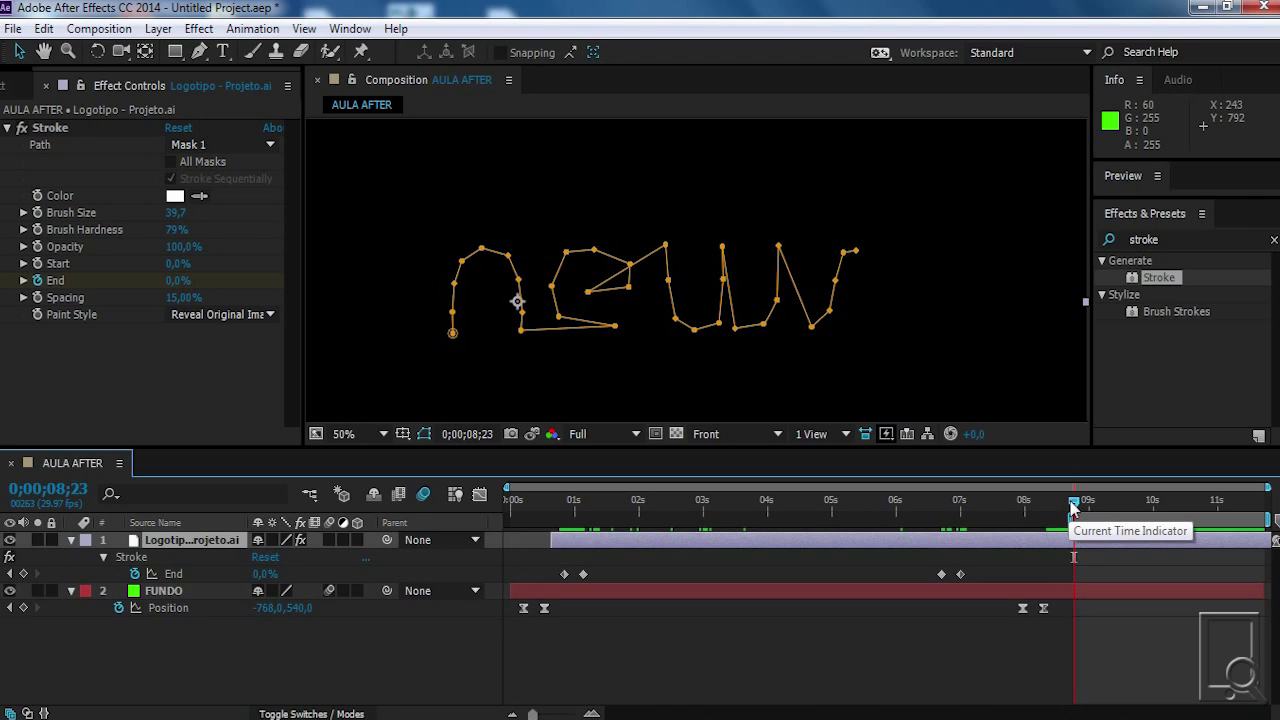
drag(1073, 507, 480, 520)
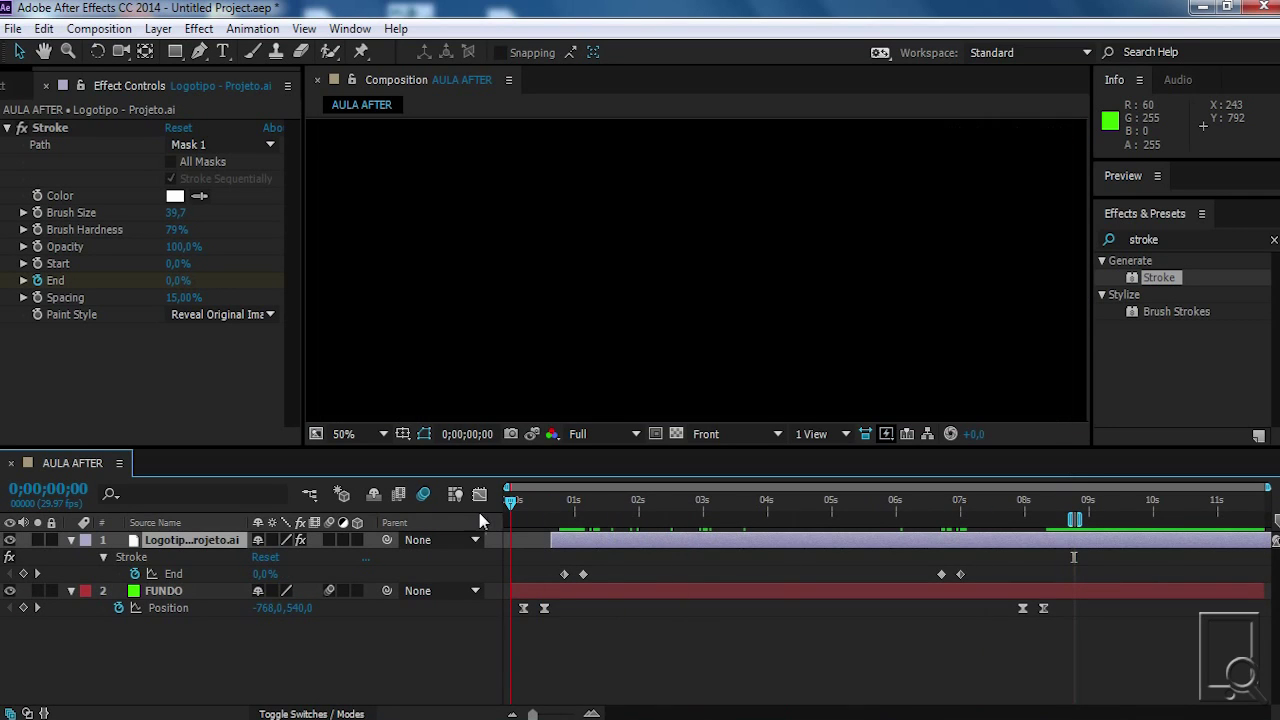
key(b)
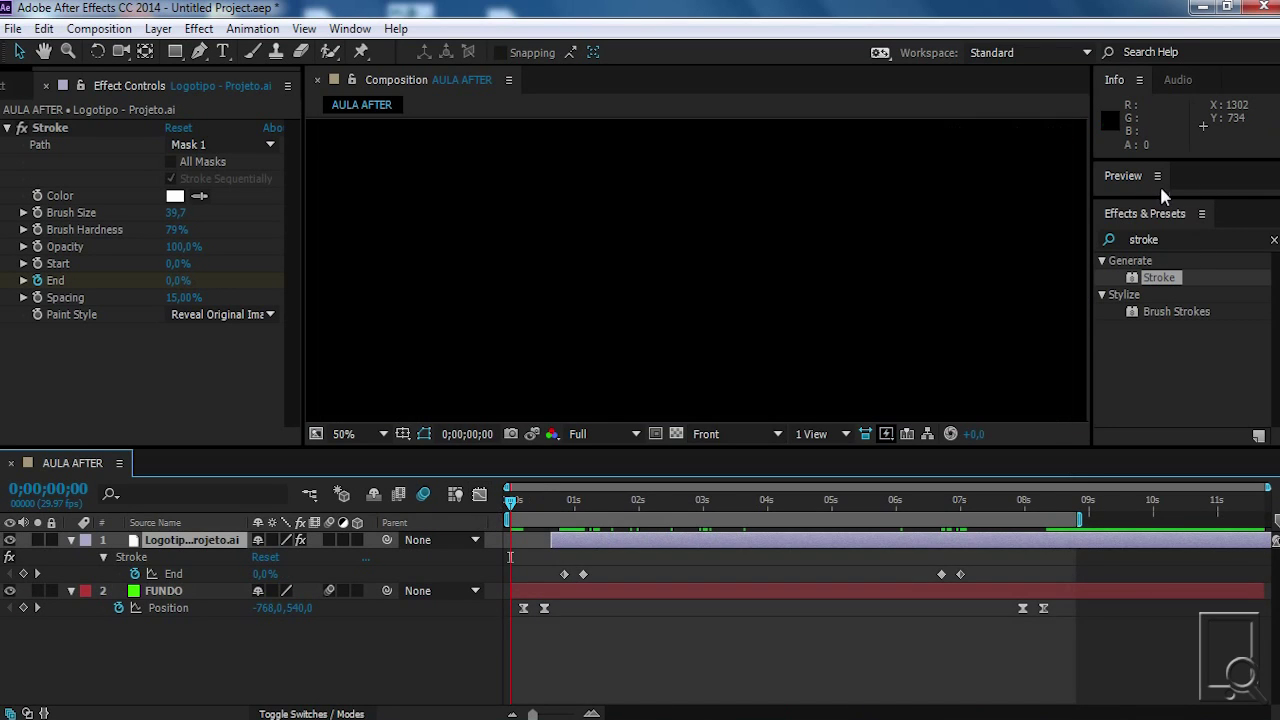
Enlarge the Preview panel to expose its playback controls and play a RAM preview of the composition
drag(1160, 197, 1216, 209)
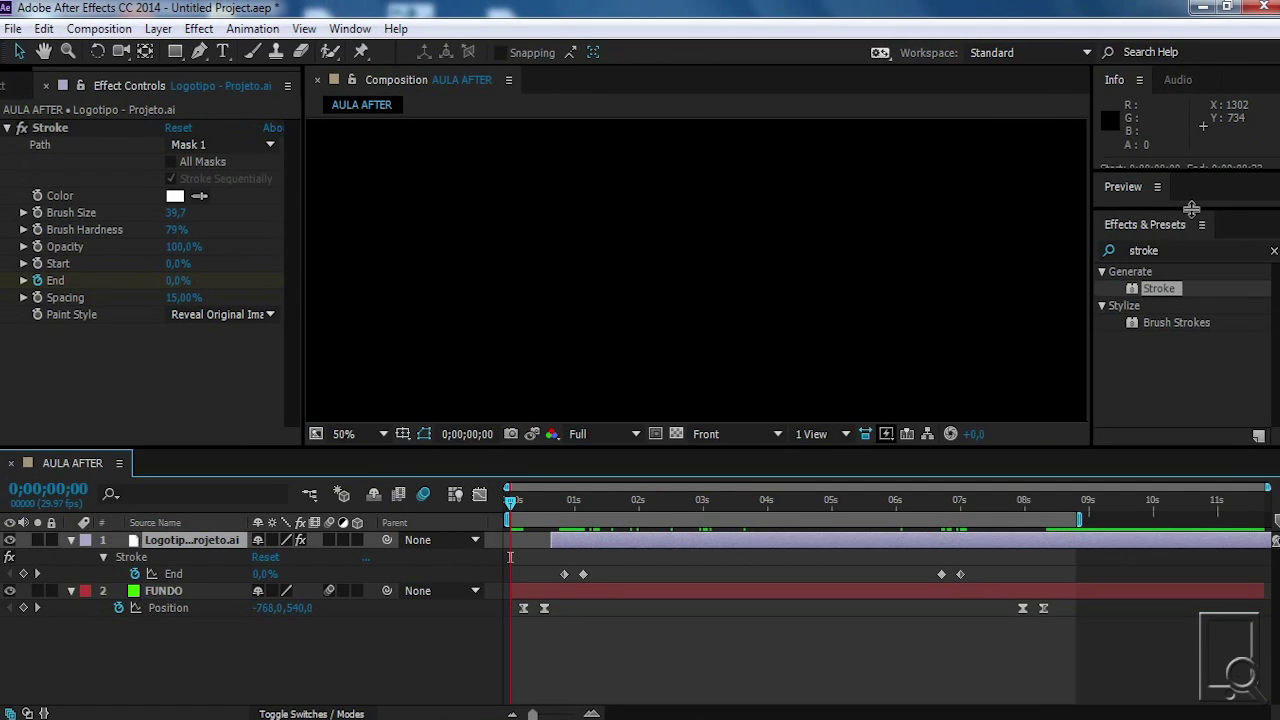
drag(1102, 211, 1088, 345)
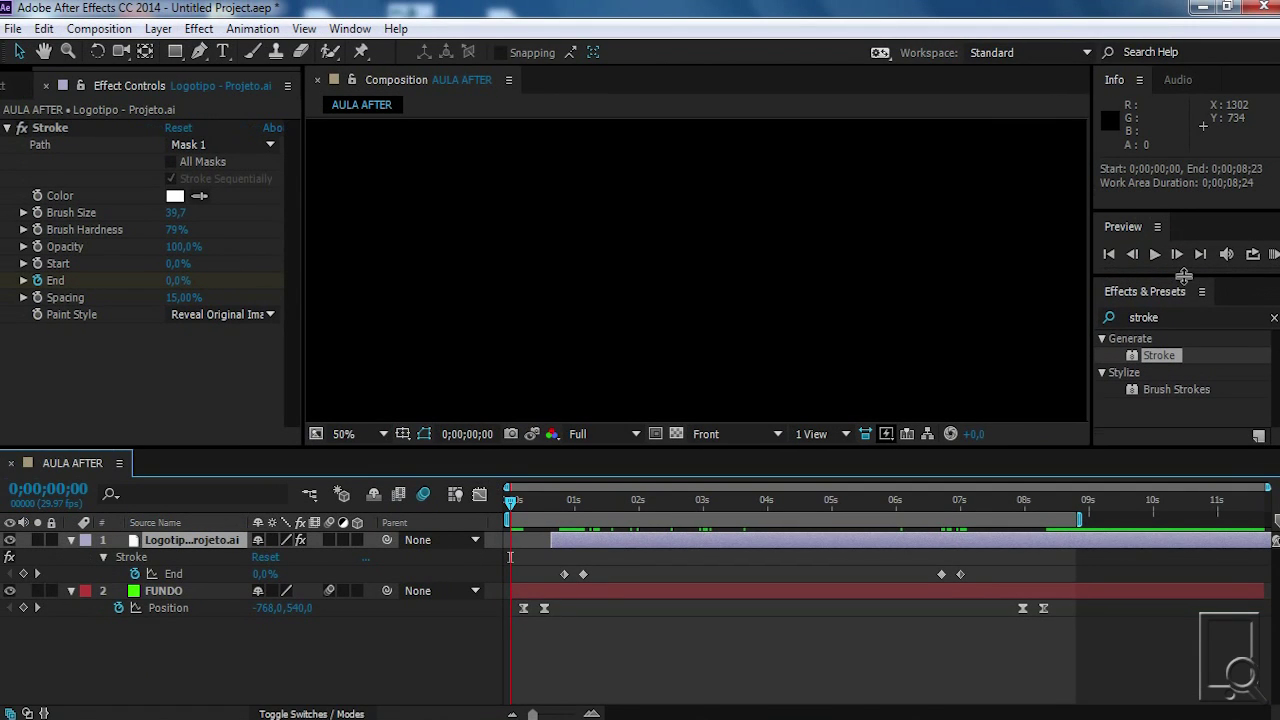
click(1274, 255)
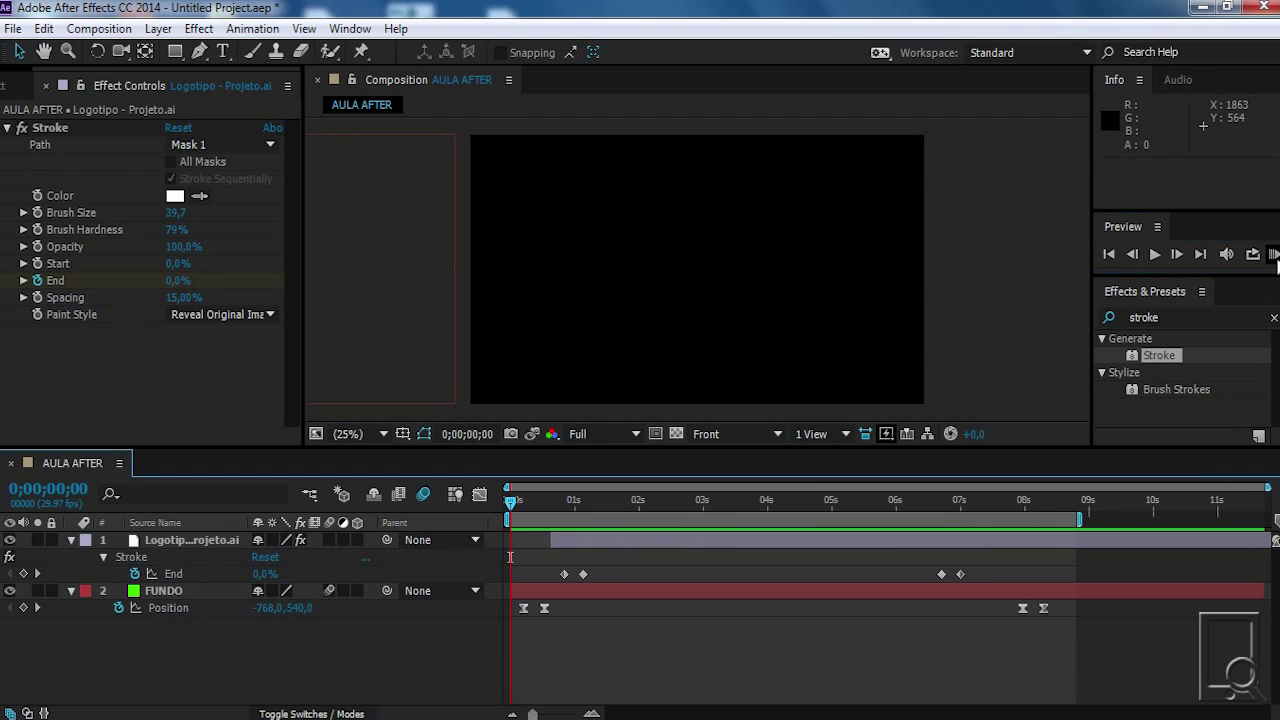
click(1272, 256)
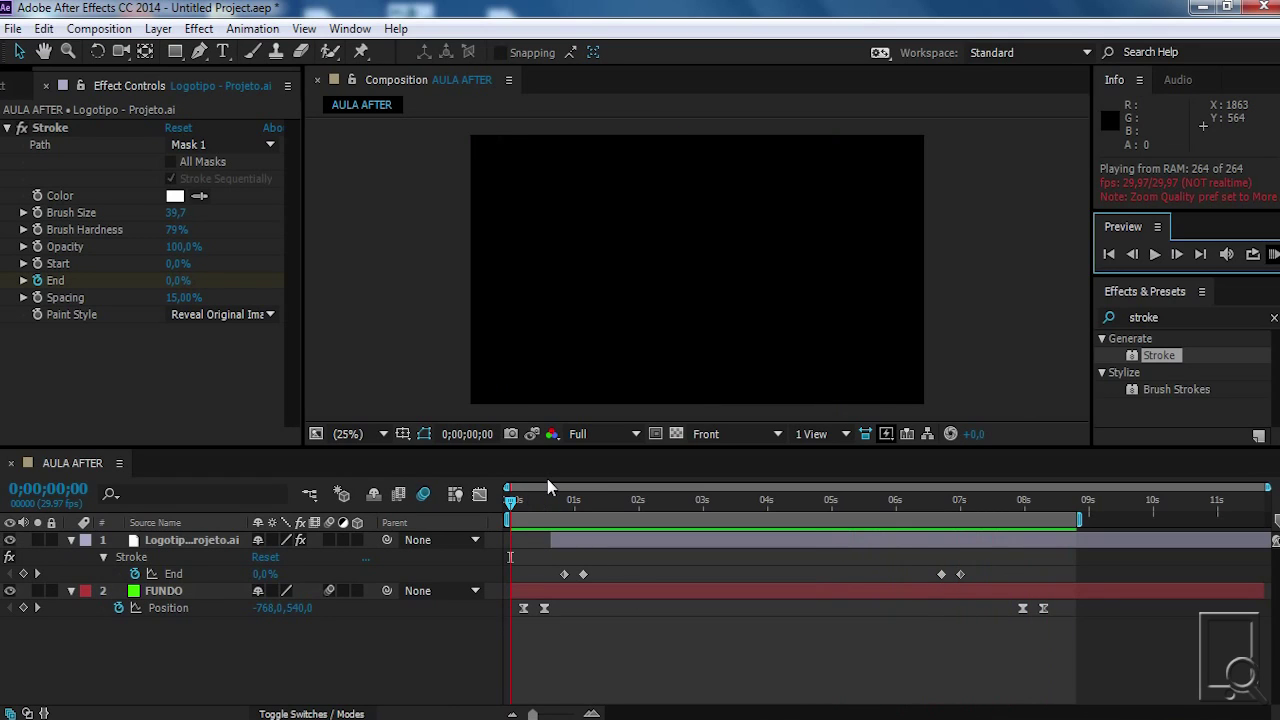
key(space)
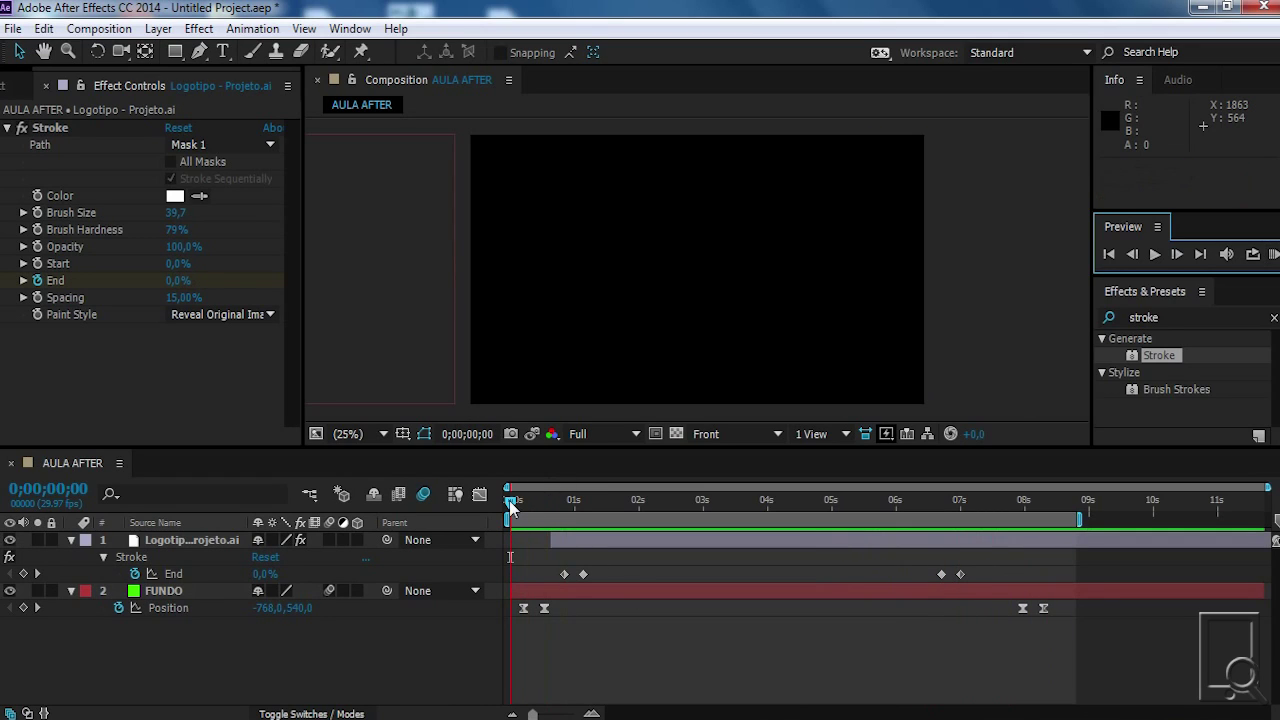
Shorten the work area to end at 0;00;08;13, scrub the opening and return to the first frame
click(1057, 503)
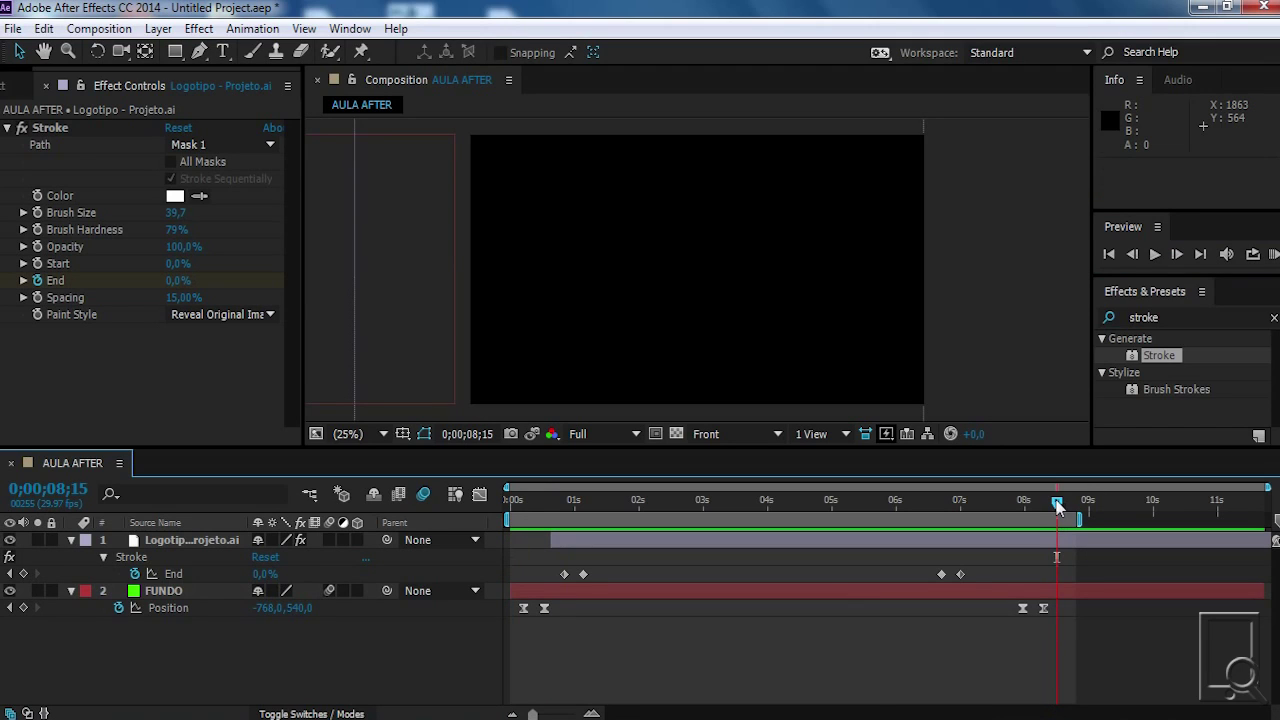
drag(1057, 504, 1053, 501)
key(n)
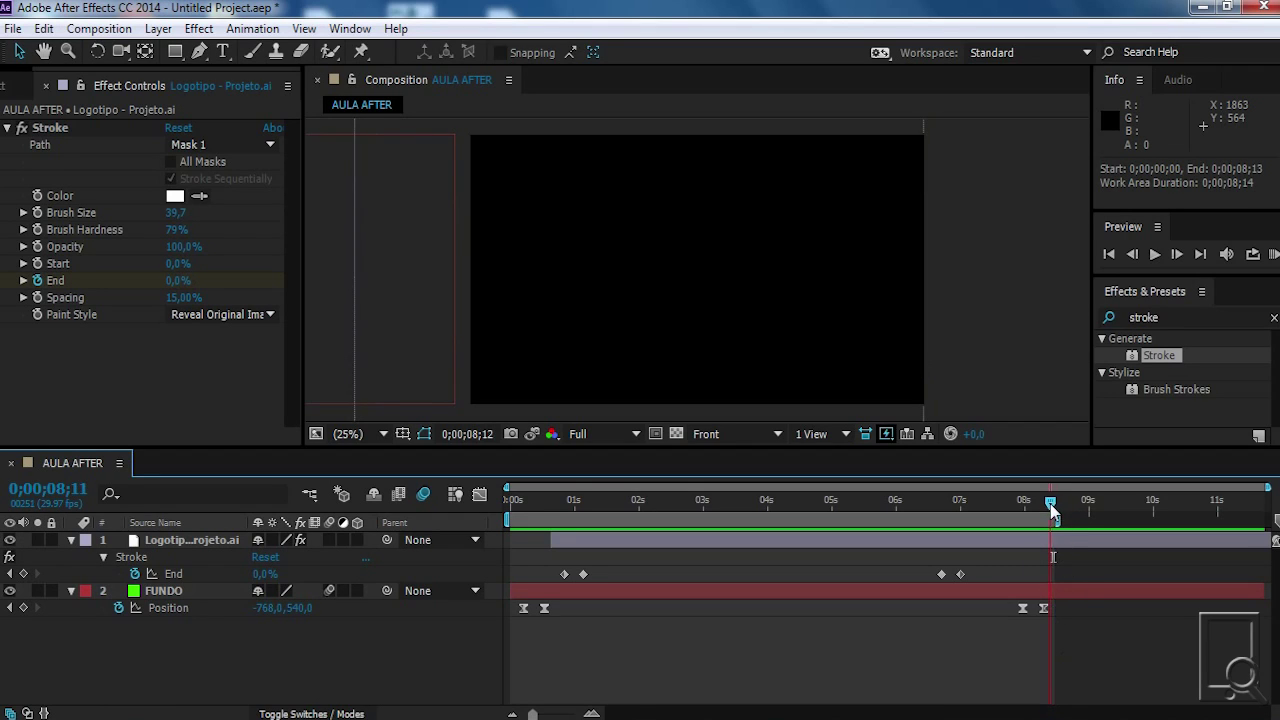
key(Home)
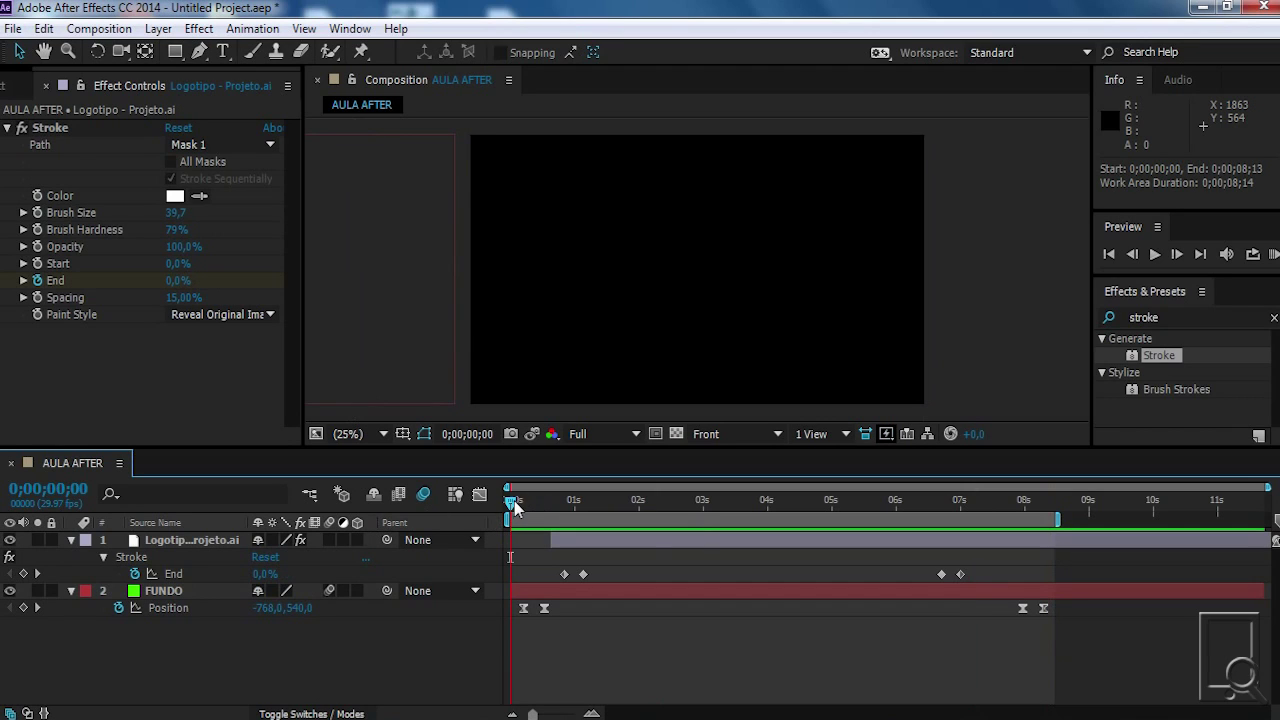
drag(514, 503, 559, 506)
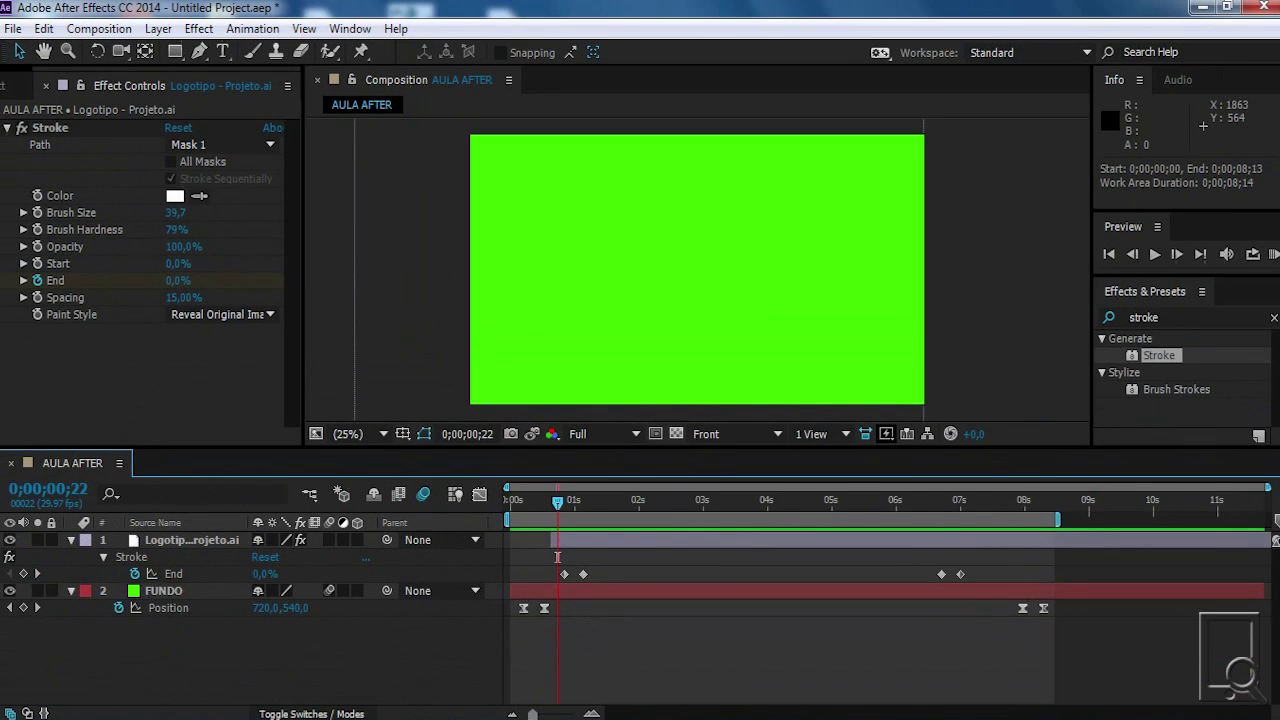
drag(558, 502, 511, 503)
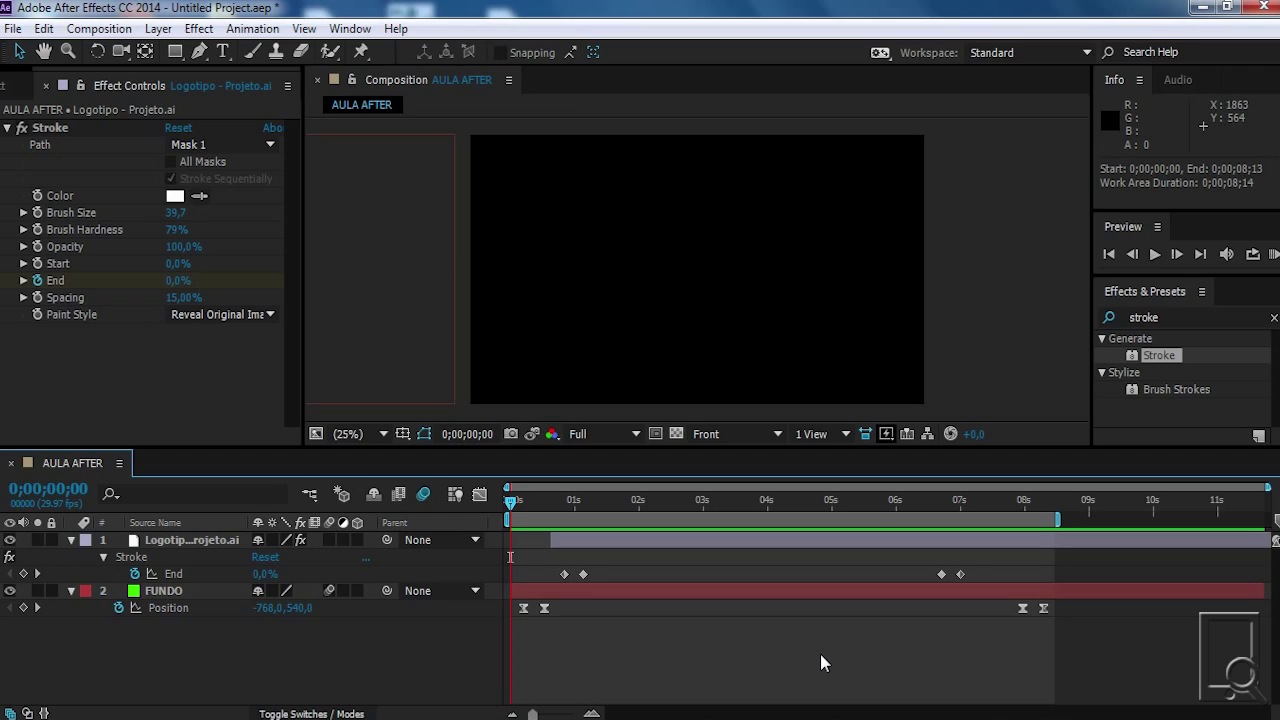
Add the AULA AFTER composition to the render queue and set its output module format to QuickTime
key(ctrl+m)
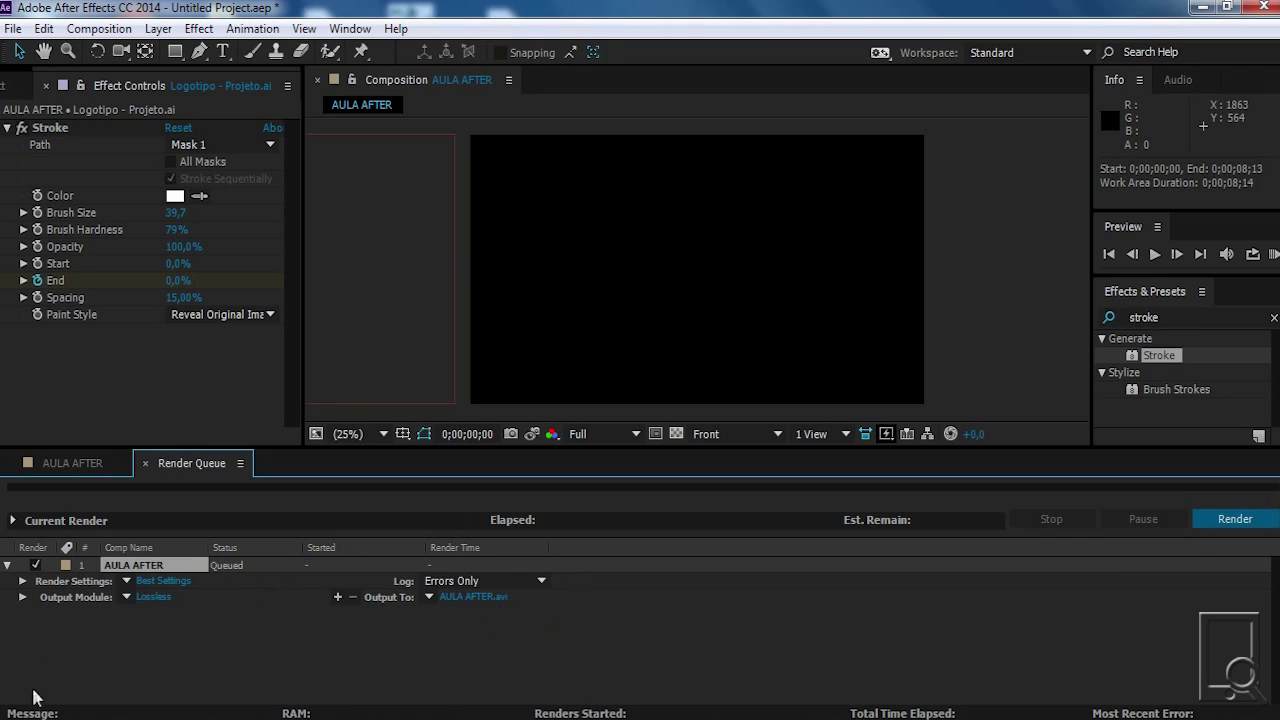
click(60, 595)
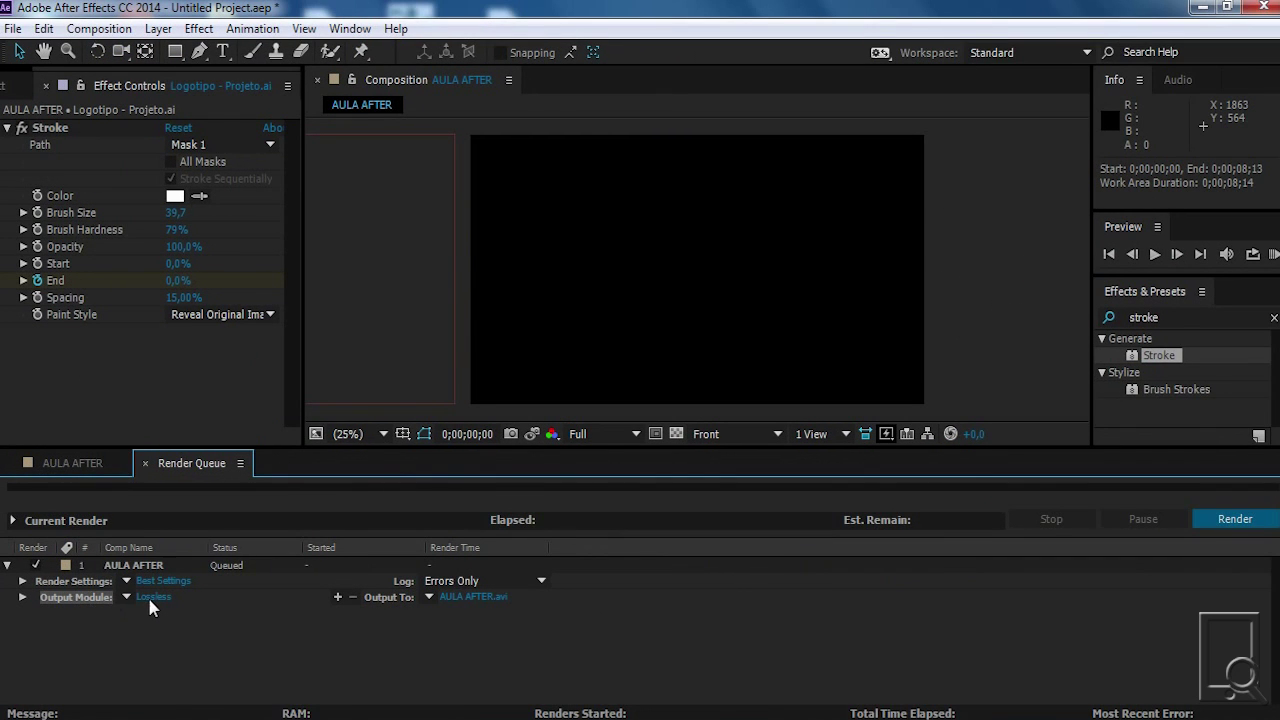
double_click(153, 600)
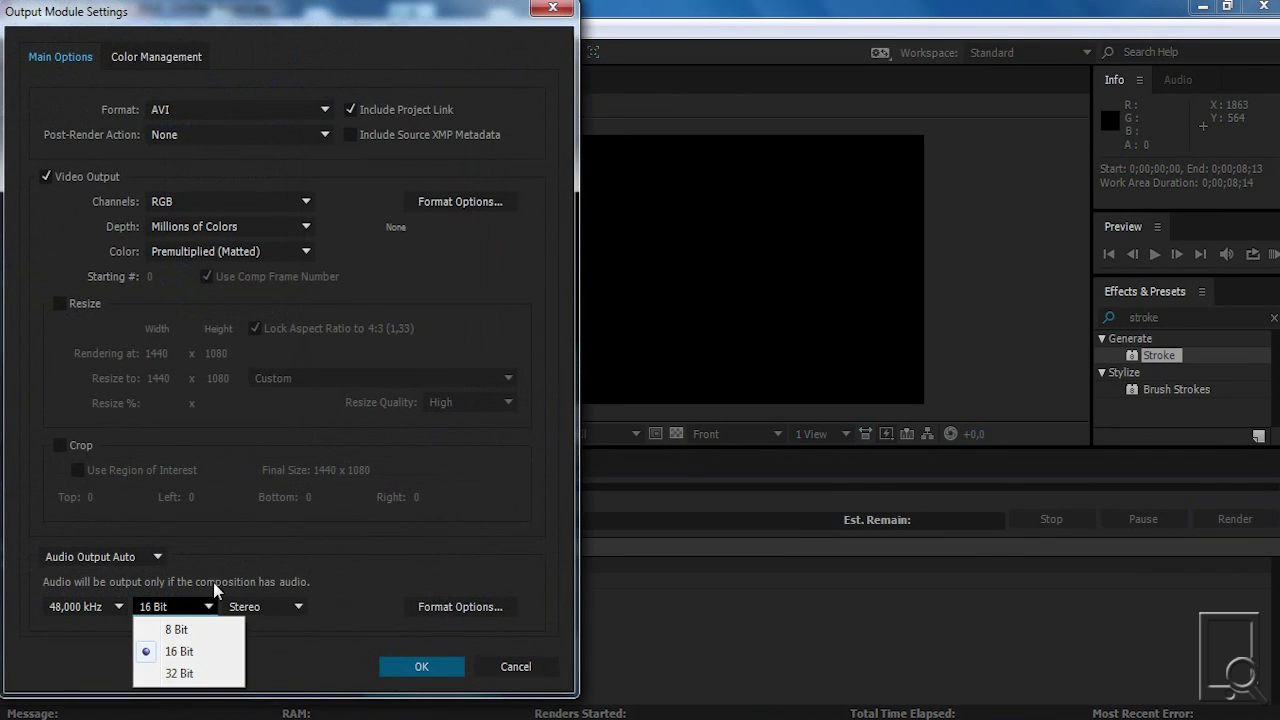
click(246, 531)
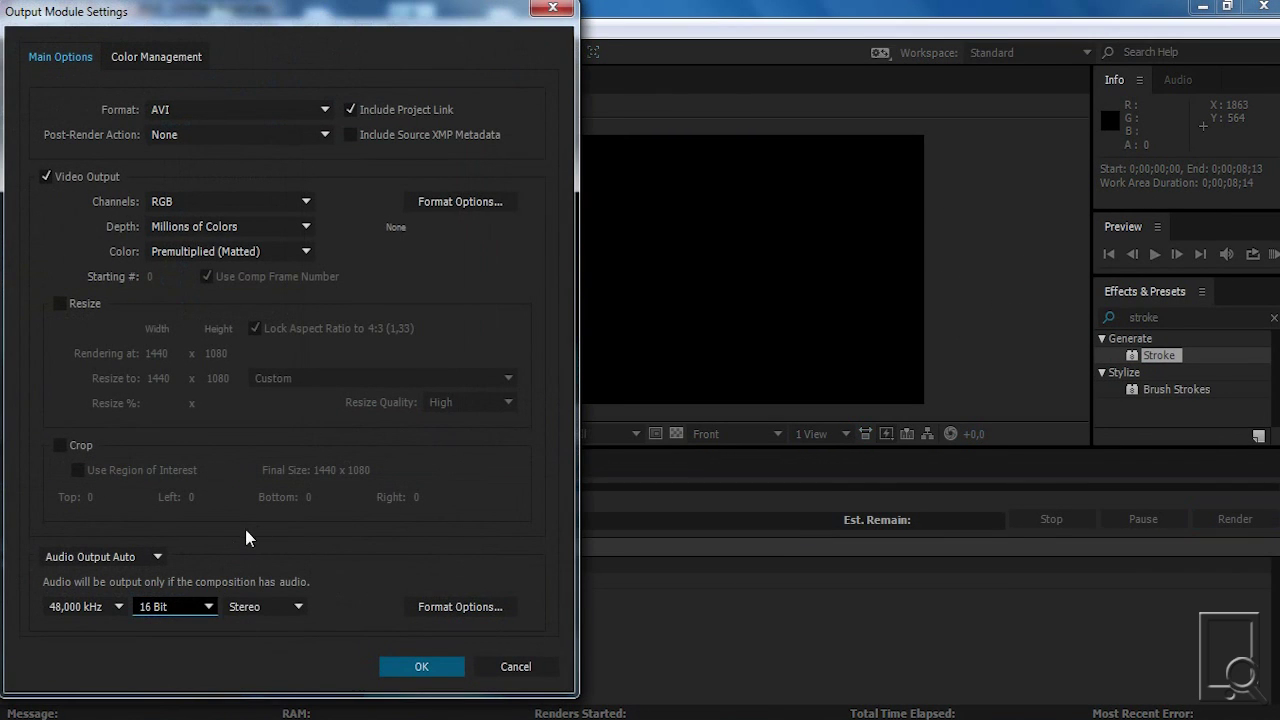
click(167, 109)
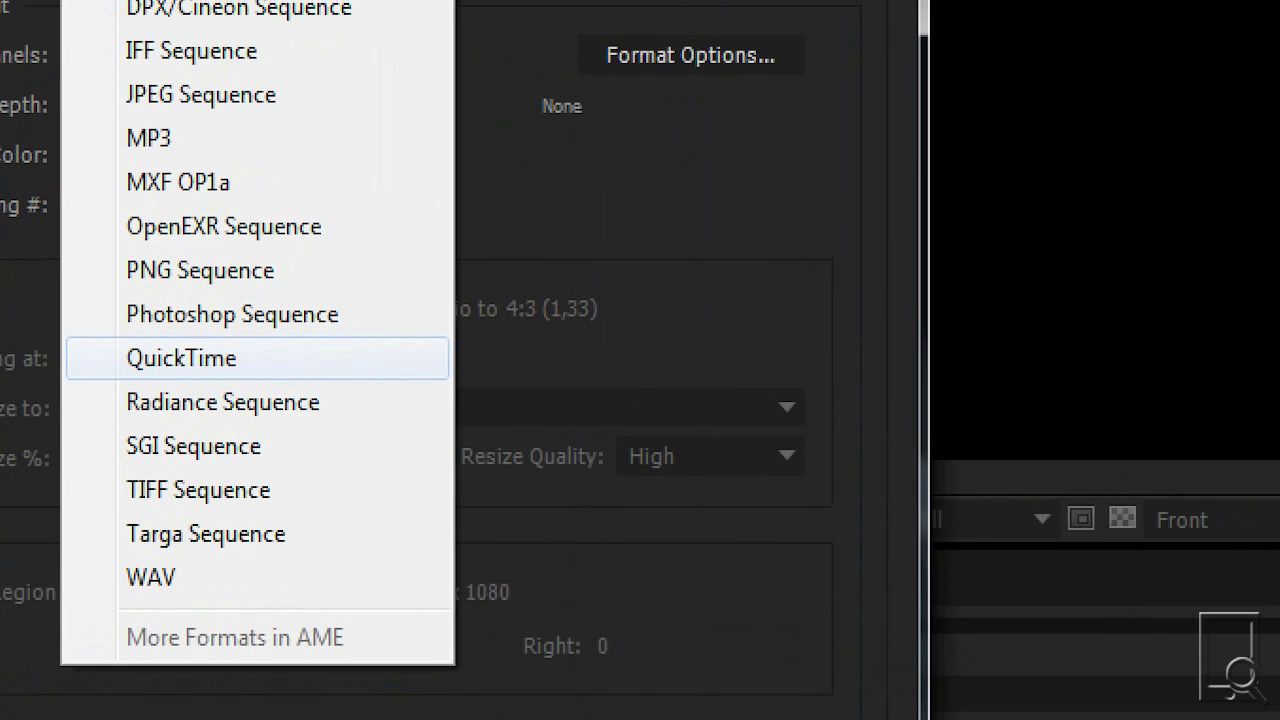
click(231, 354)
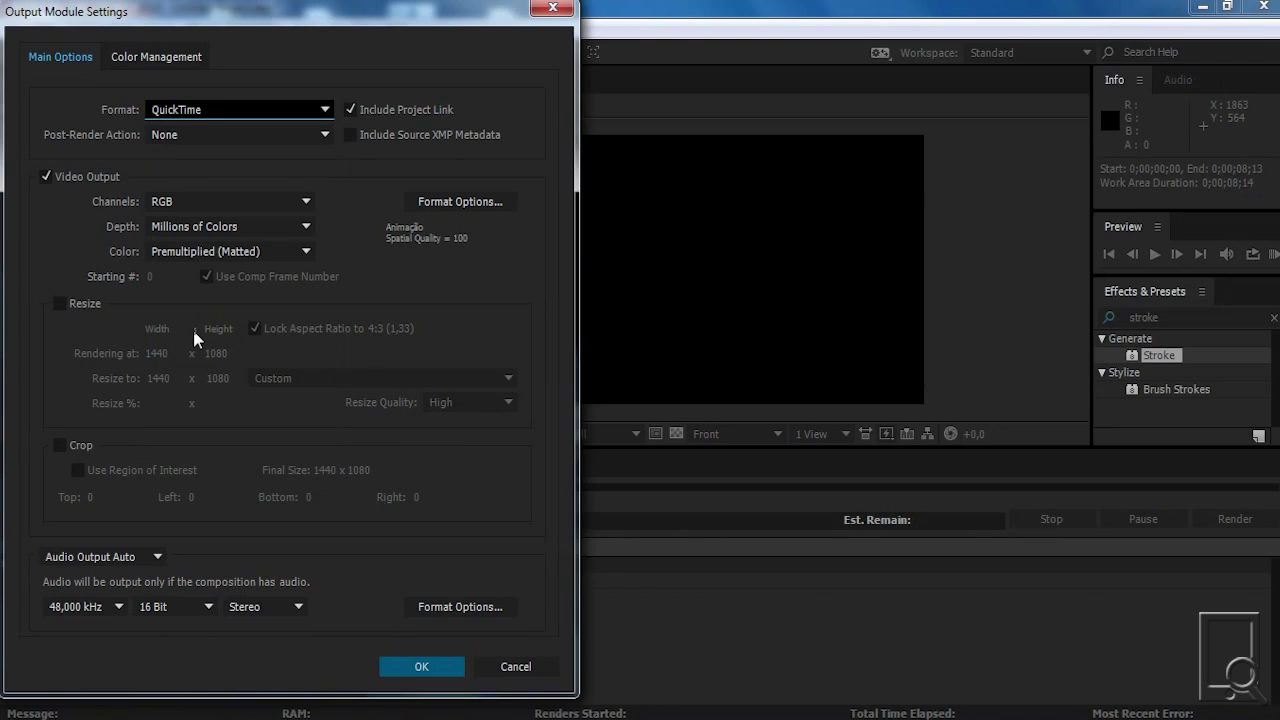
click(222, 109)
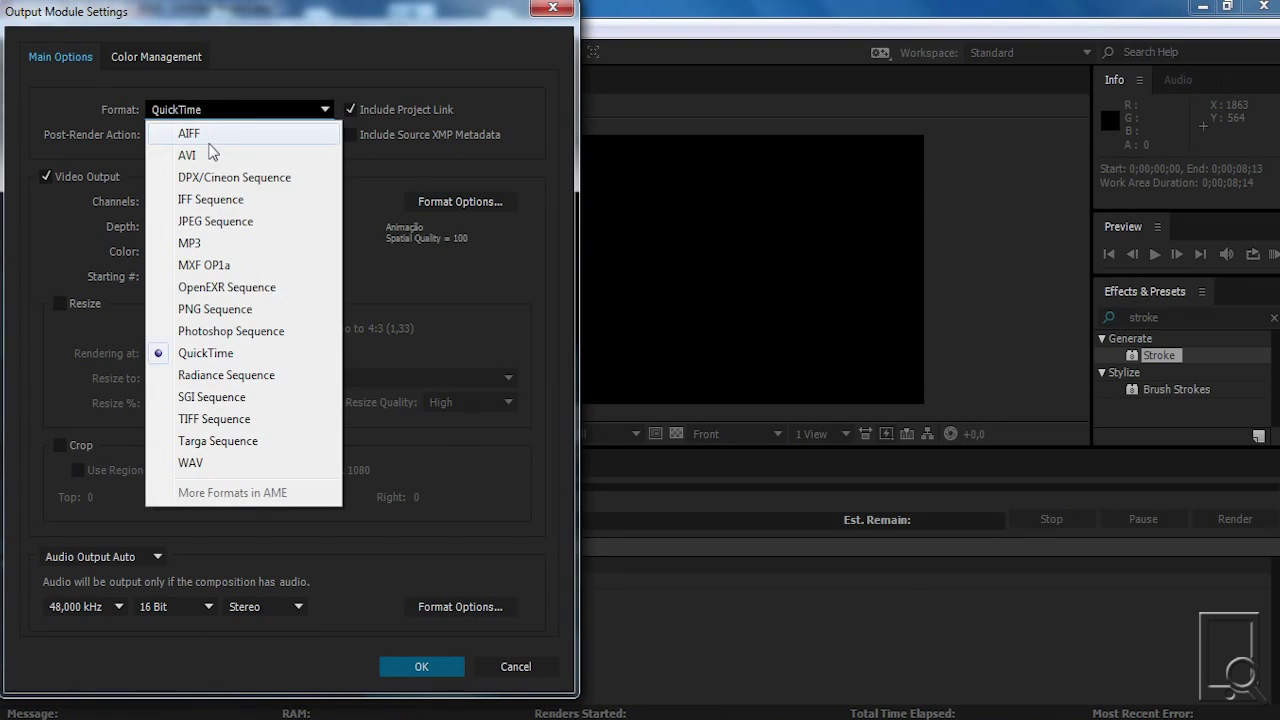
click(212, 156)
click(215, 109)
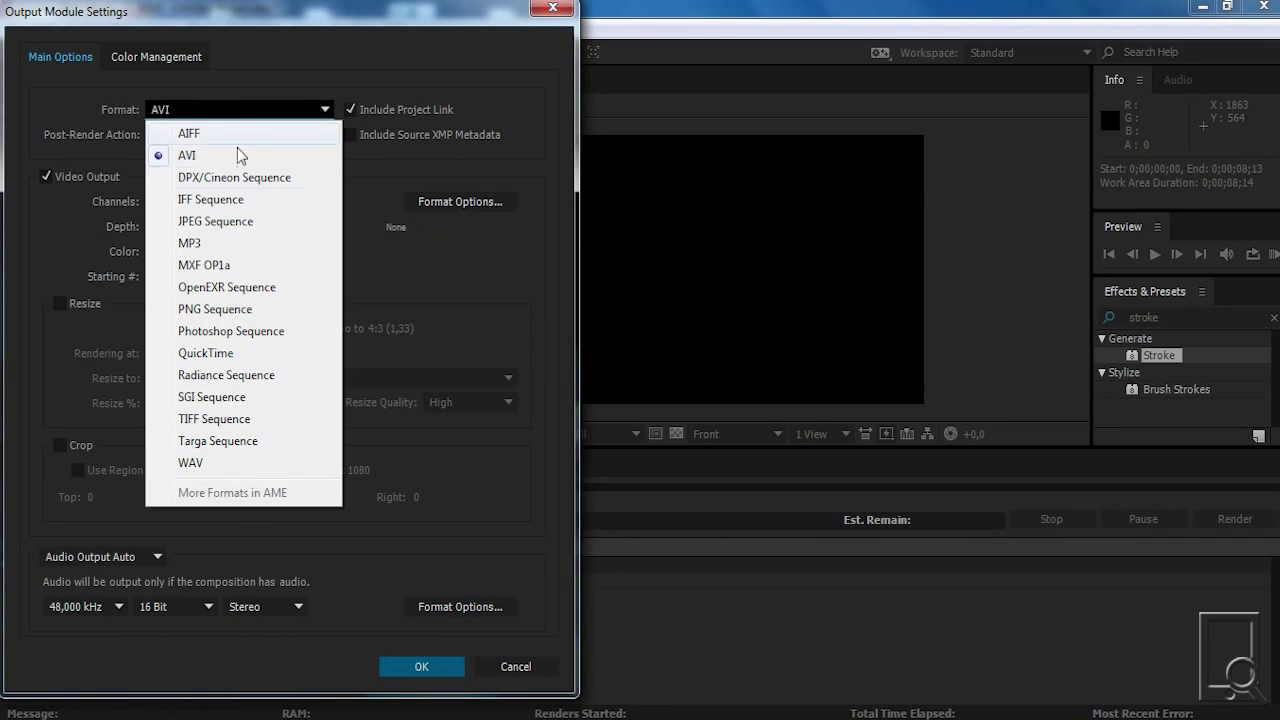
click(246, 354)
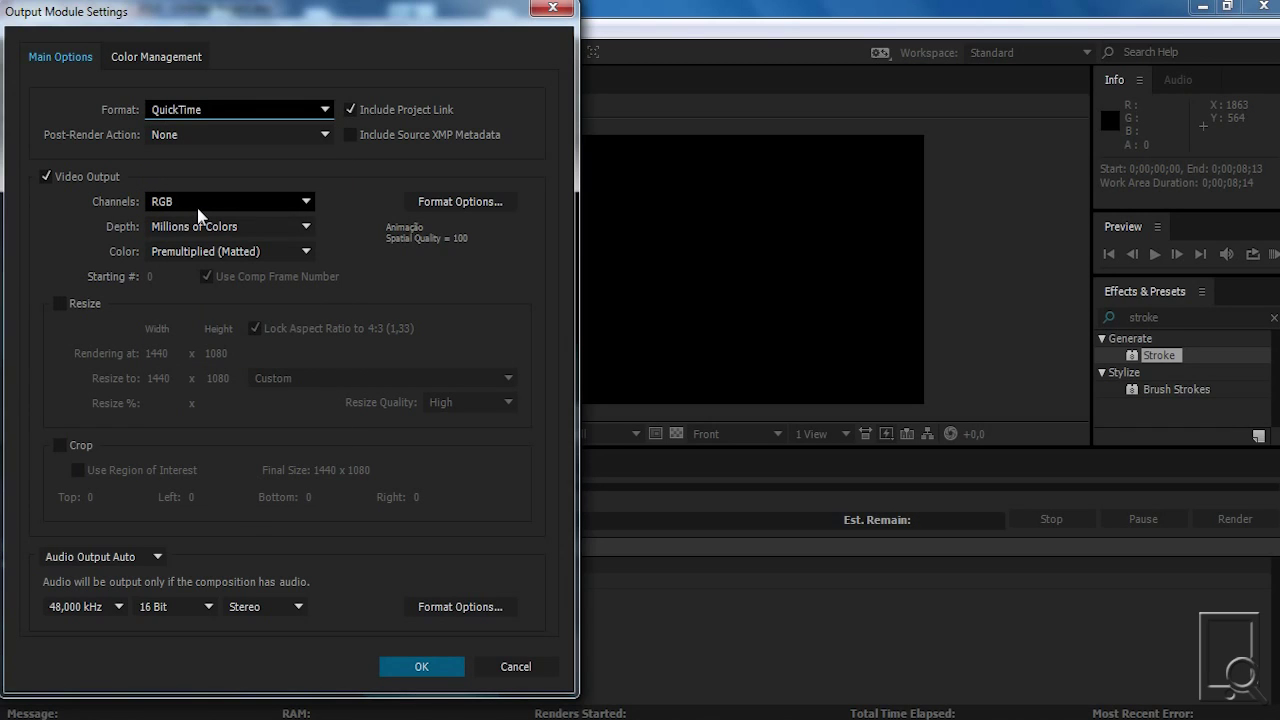
Set the video output channels to RGB + Alpha and accept the output module settings
click(206, 205)
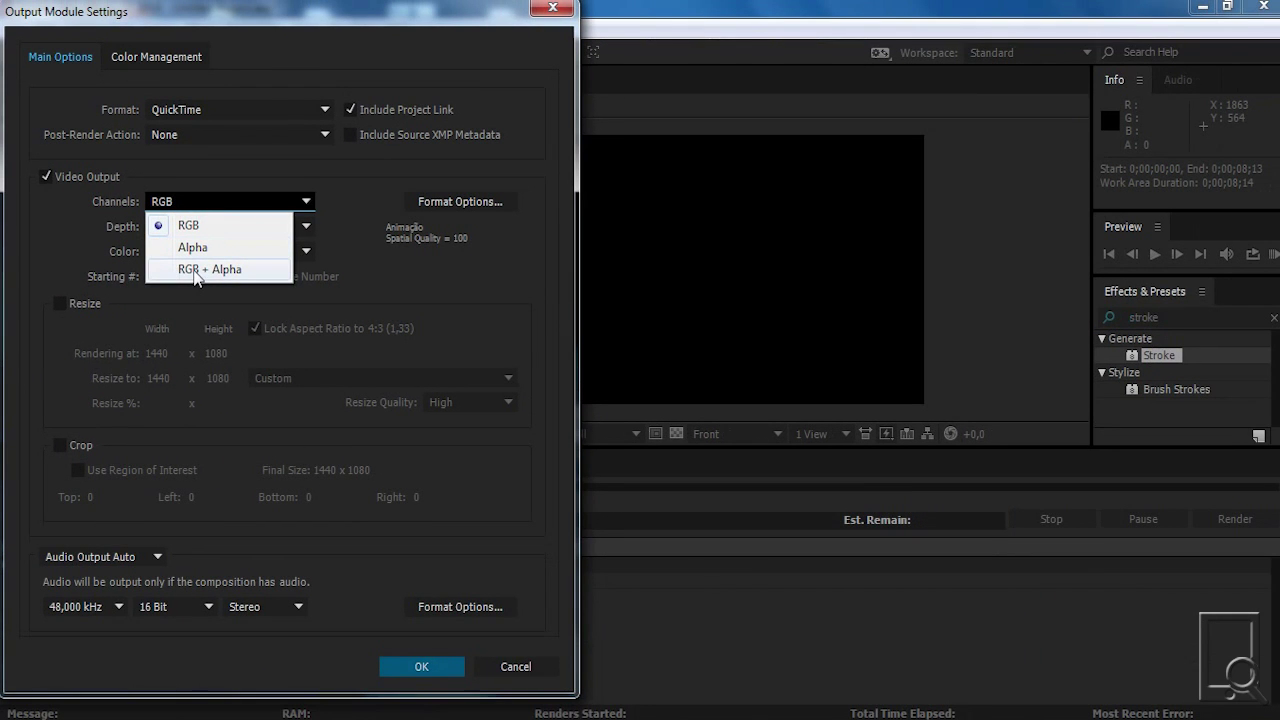
click(194, 270)
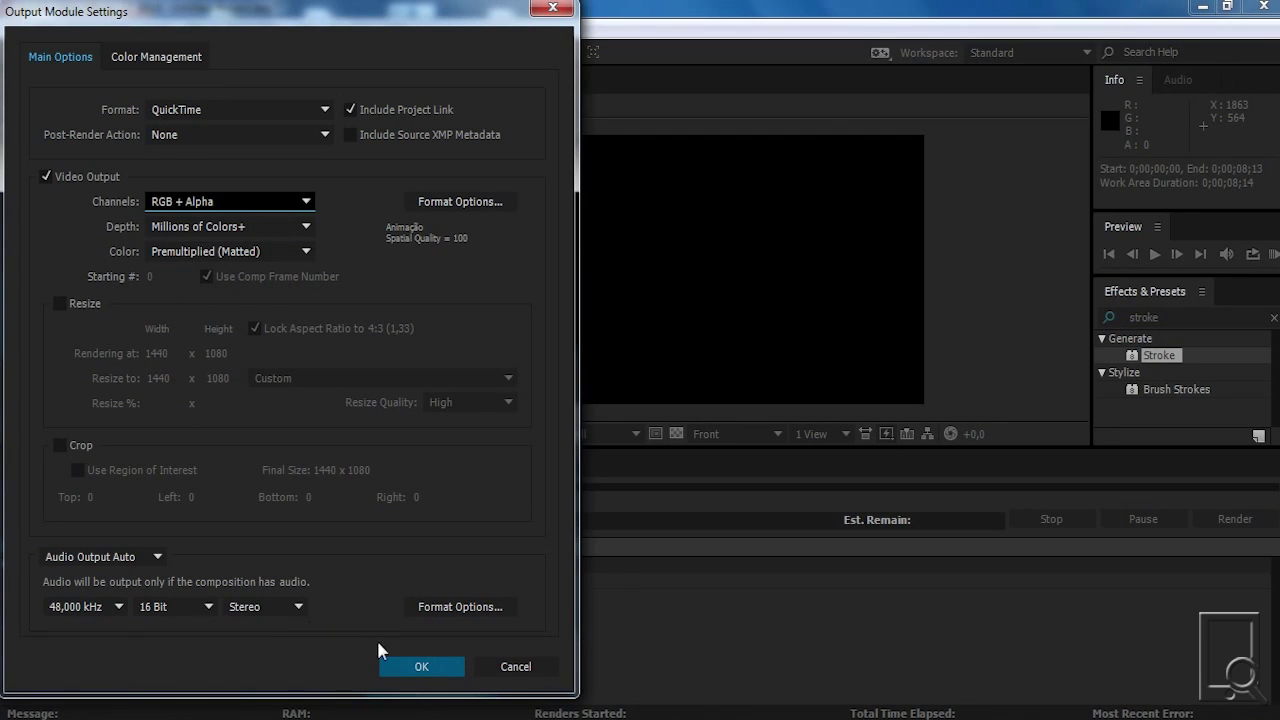
click(418, 666)
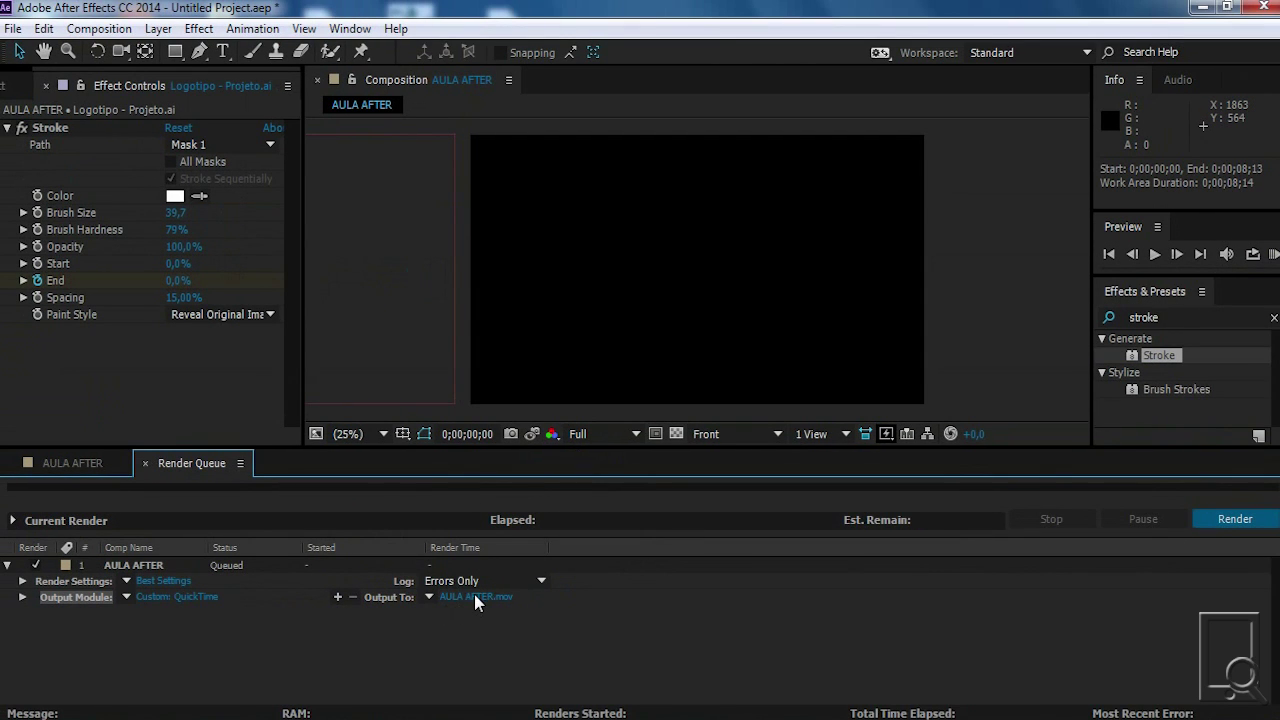
Save the output movie as AULA AFTER.mov in the desktop's AULA AFTER folder and render the queued composition
click(472, 596)
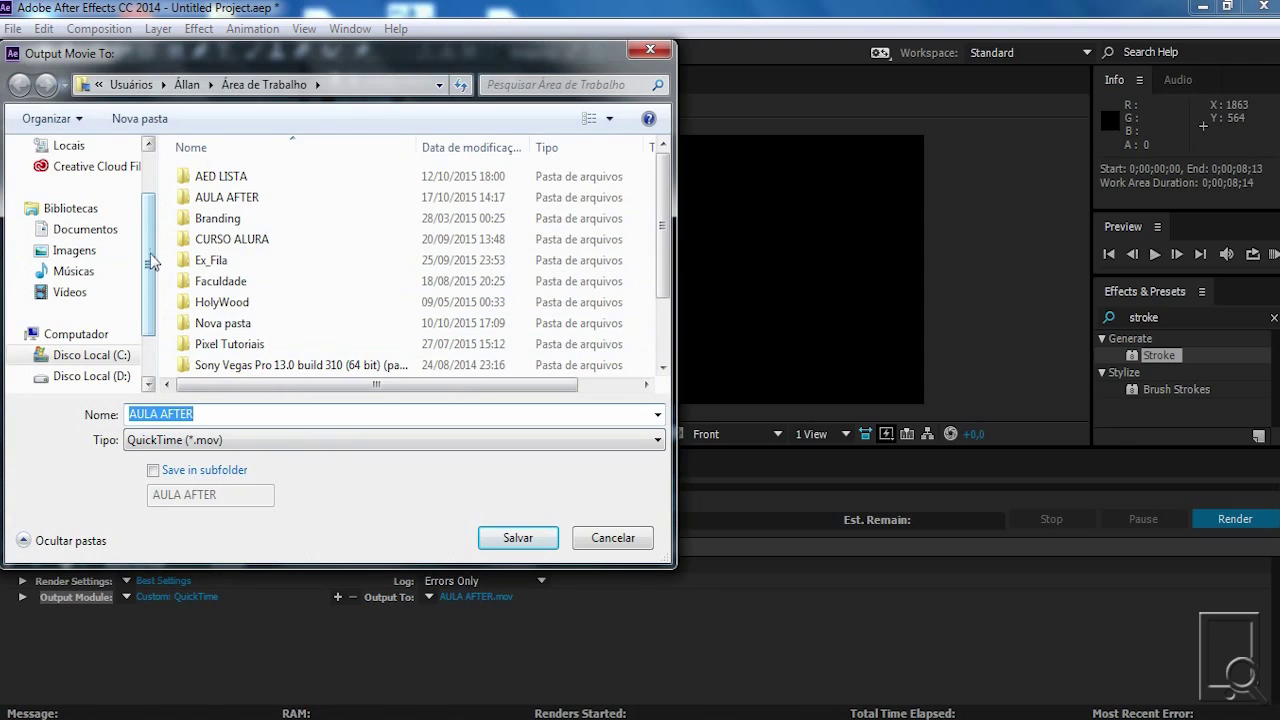
double_click(250, 198)
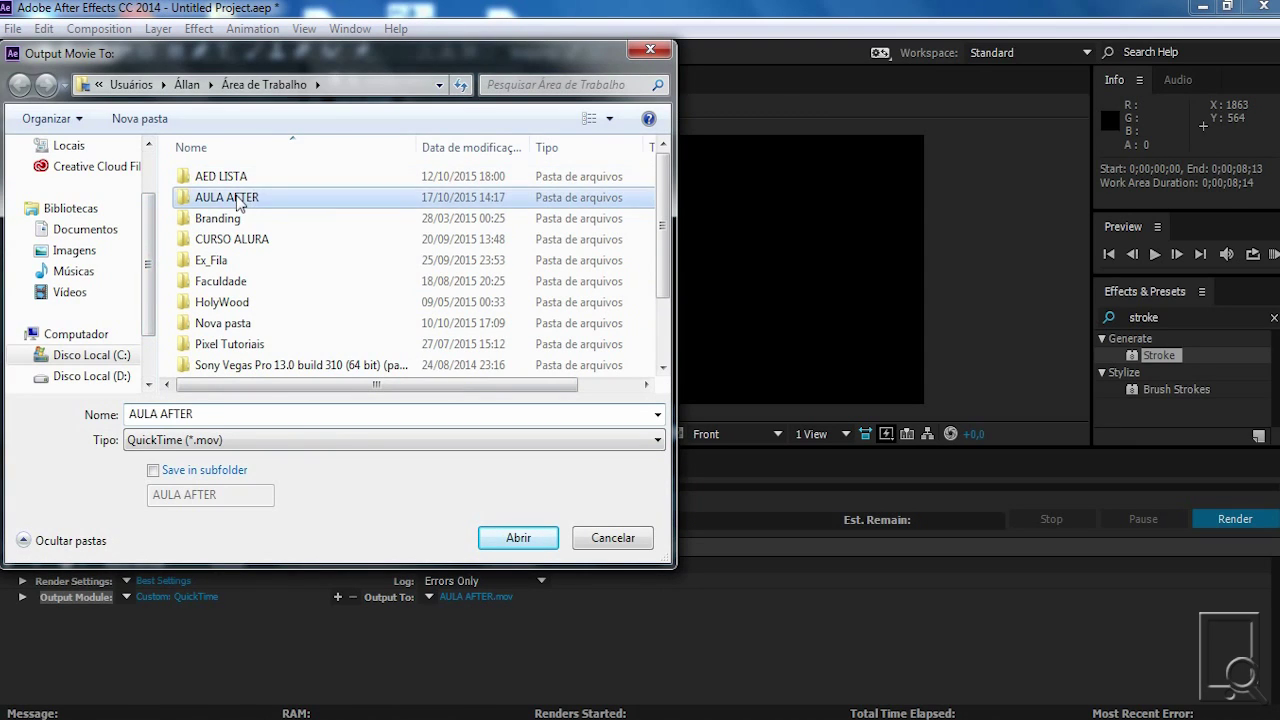
click(240, 416)
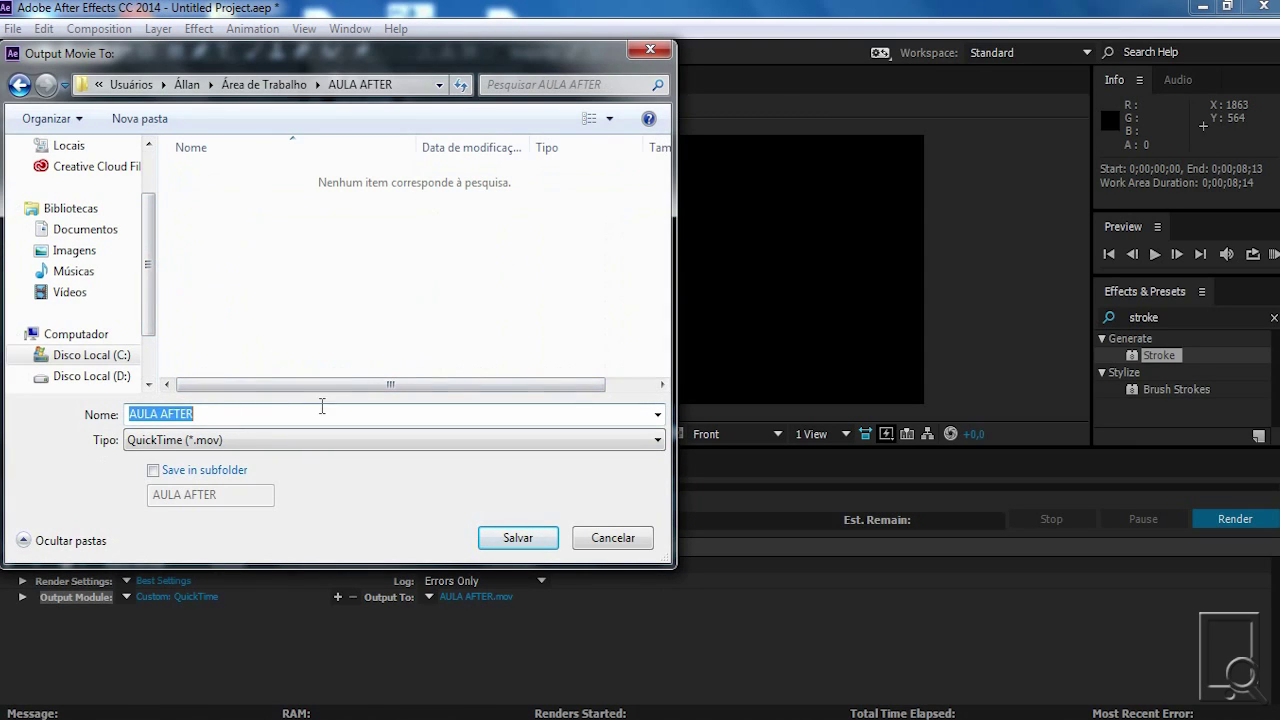
click(515, 540)
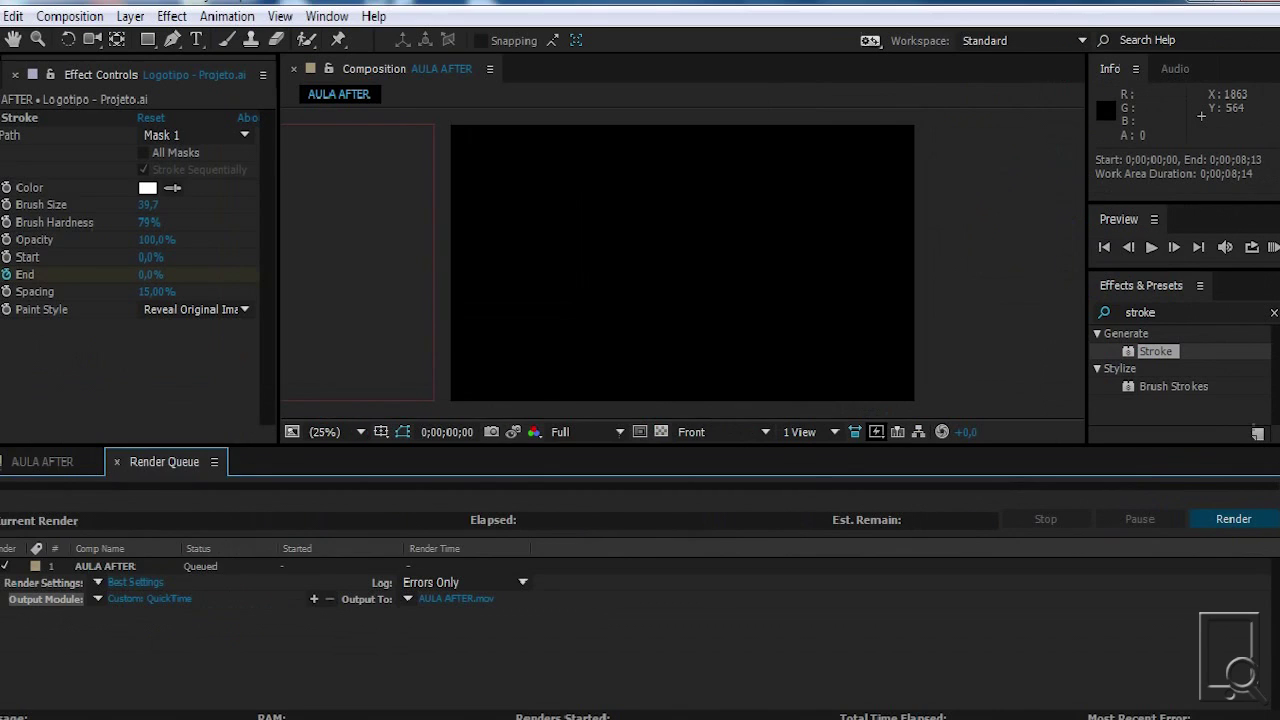
click(1238, 522)
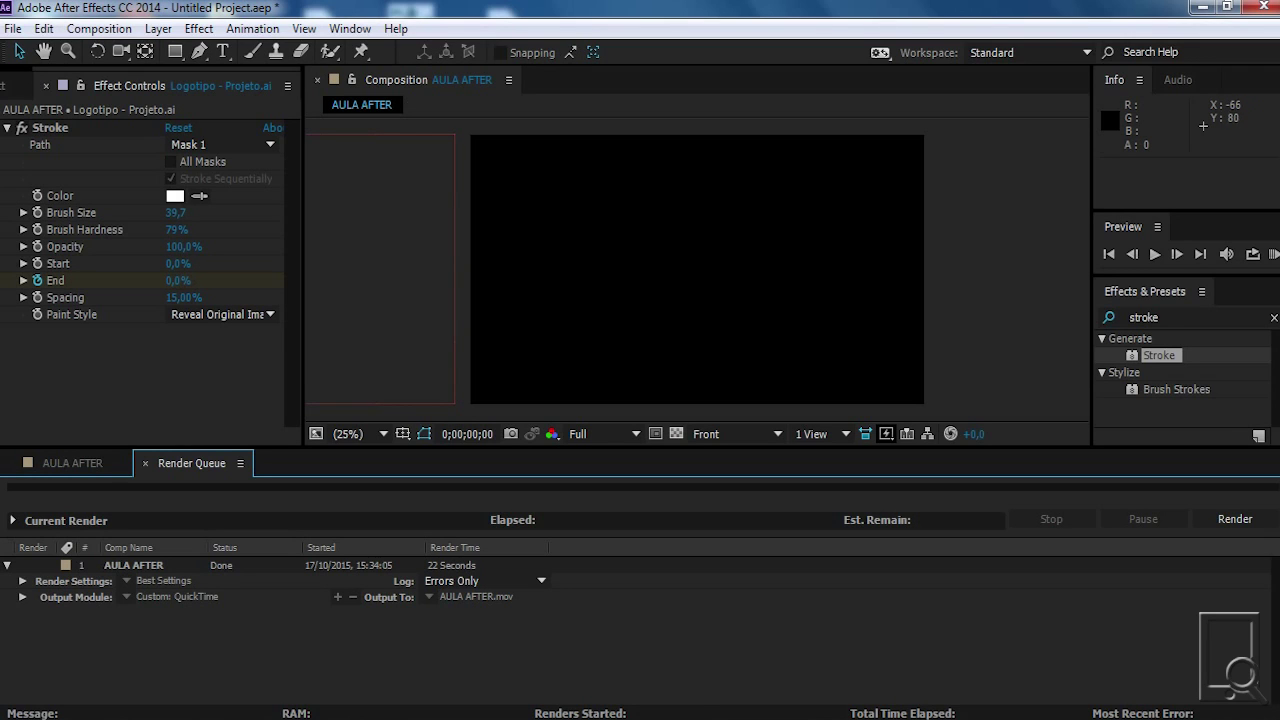
Save the project as AULA AFTER in the AULA AFTER folder
click(13, 28)
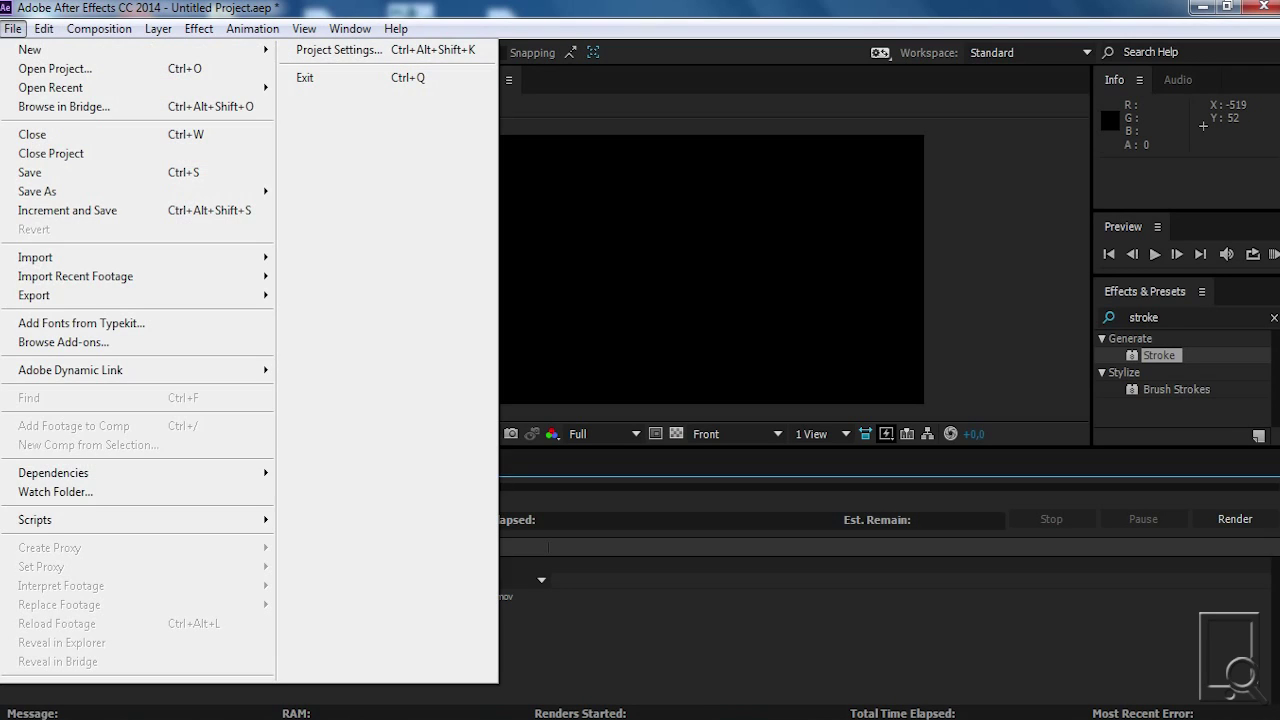
mouse_move(60, 191)
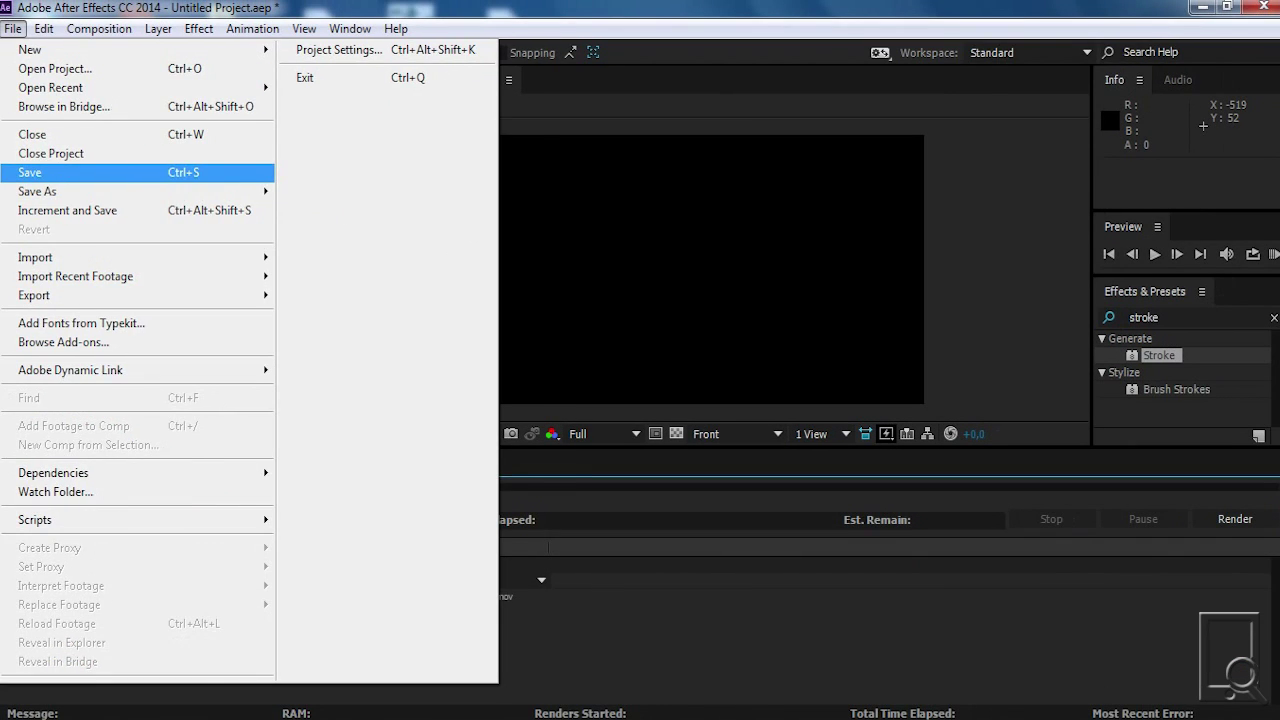
click(62, 174)
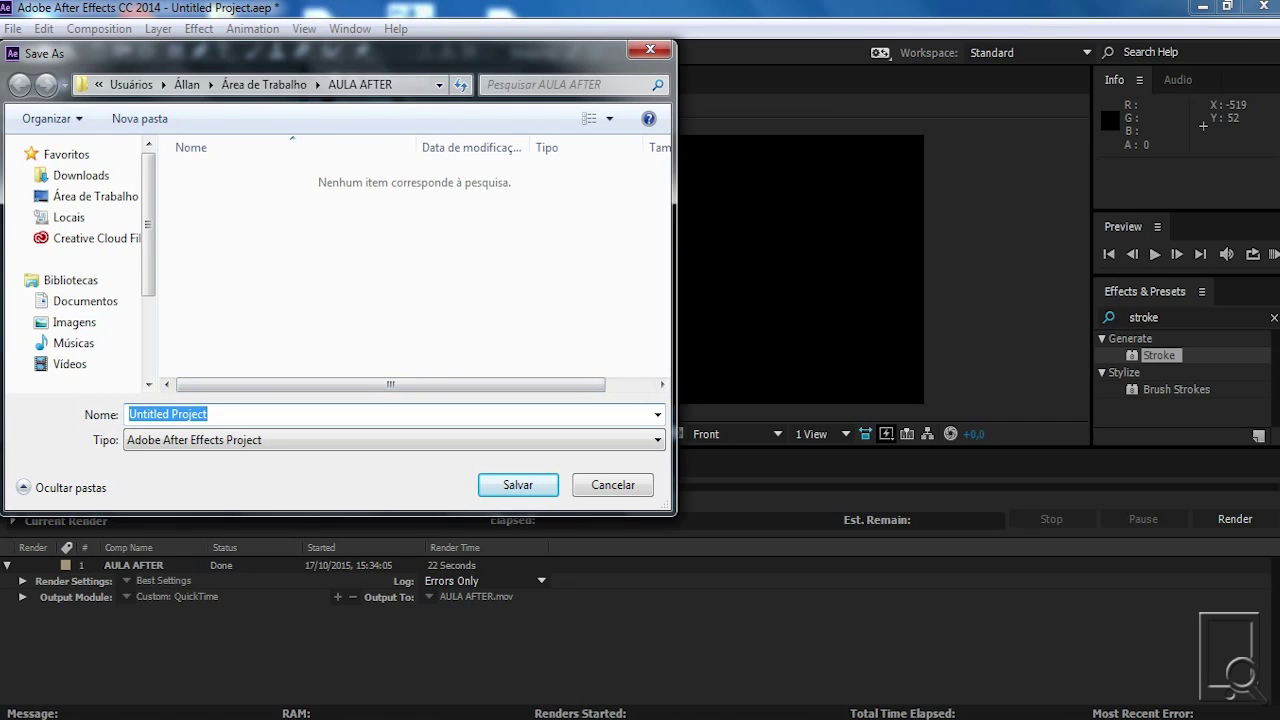
text(AULA AFTER)
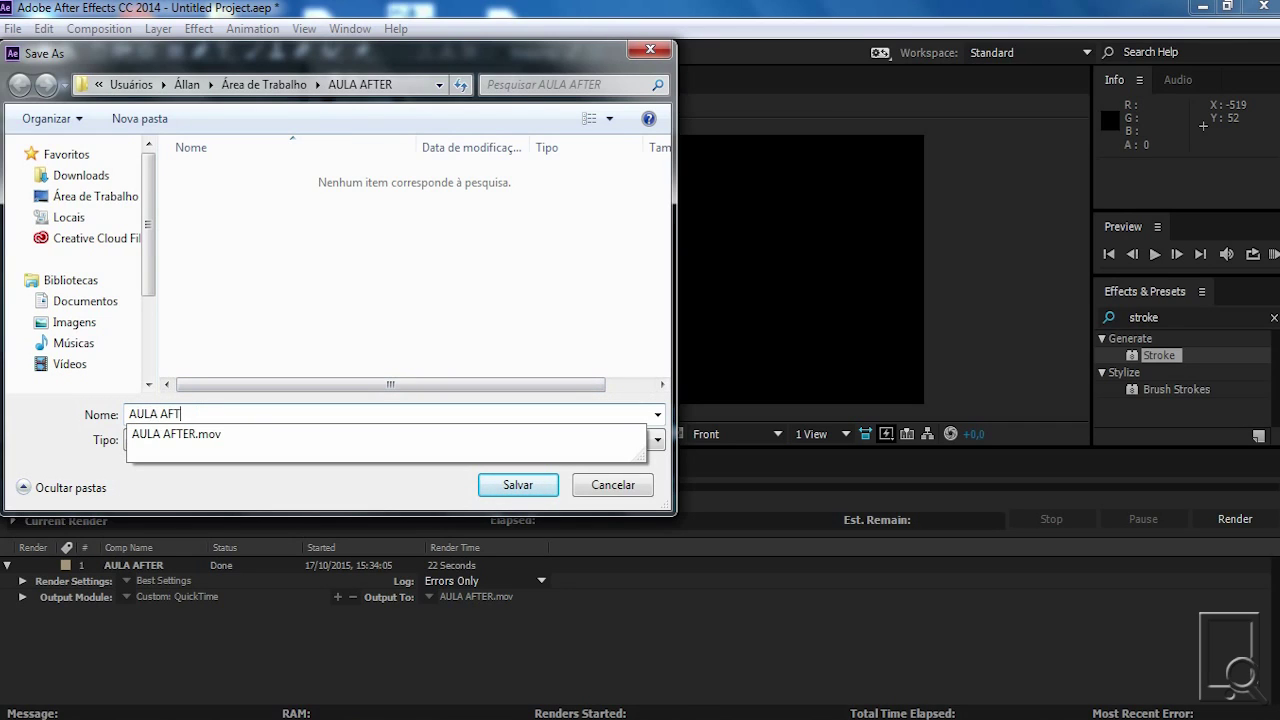
click(518, 485)
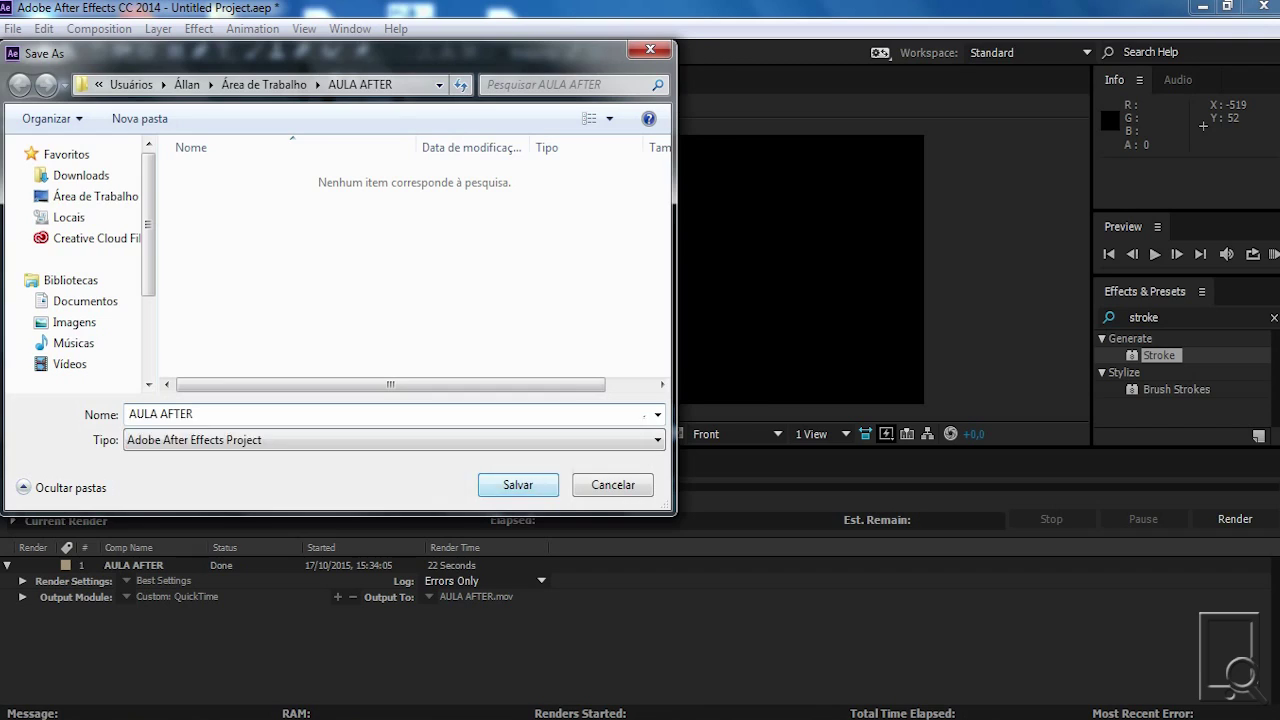